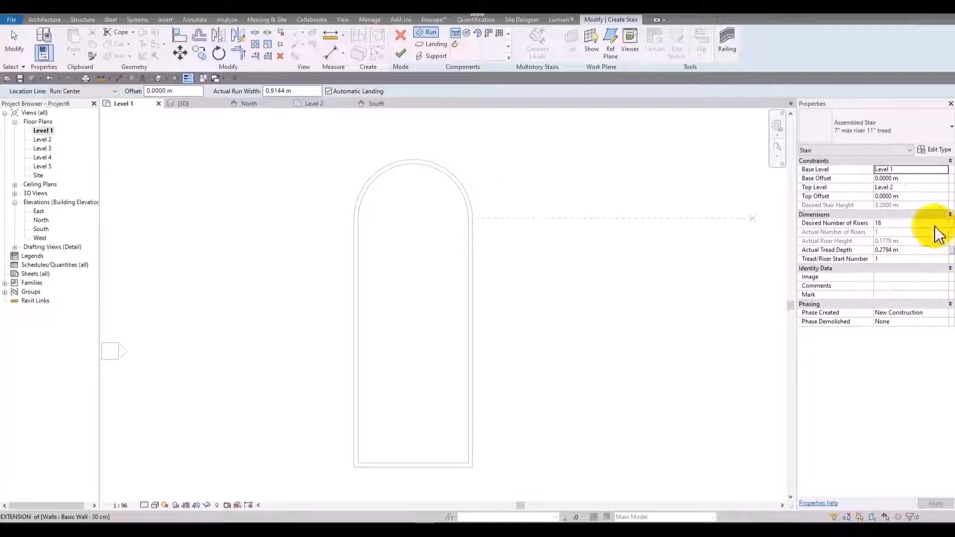
Sketch a trial straight stair run about 4.5 m long between the walls, with End with Riser off and 17 desired risers.
{"action": "left_click", "coordinate": [390, 320]}
{"action": "left_click", "coordinate": [403, 259]}
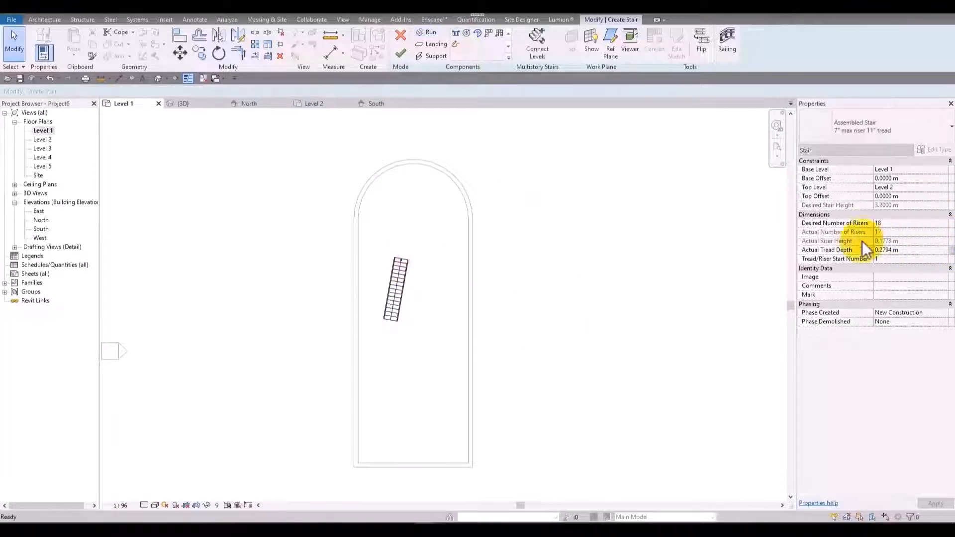
{"action": "key", "text": "Escape"}
{"action": "left_click", "coordinate": [393, 278]}
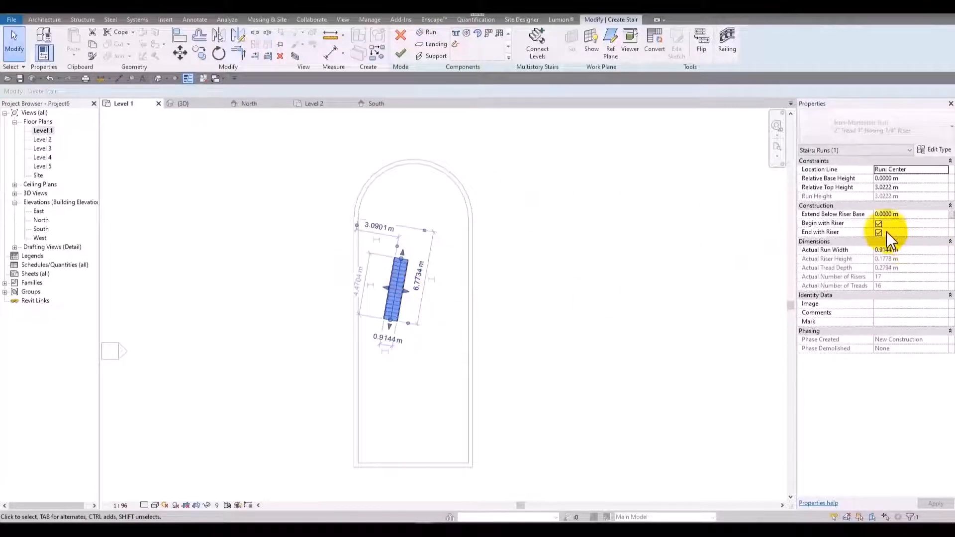
{"action": "left_click", "coordinate": [879, 233]}
{"action": "key", "text": "Escape"}
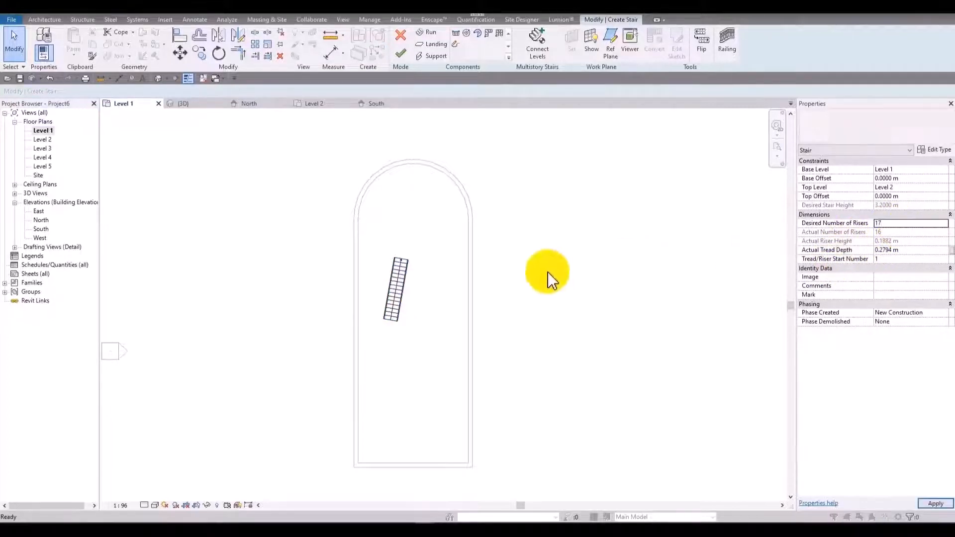
{"action": "left_click", "coordinate": [527, 299]}
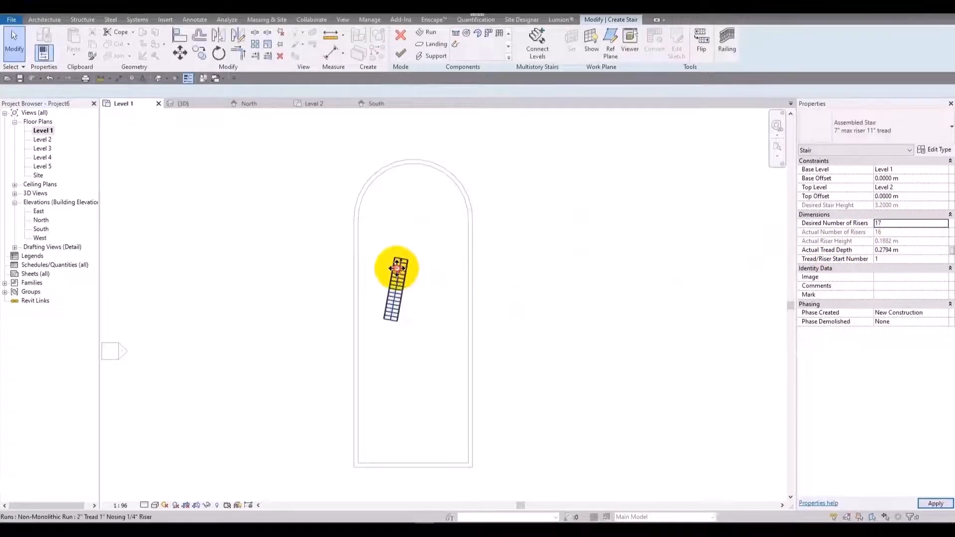
Try starting a straight run upward along the left wall's inner face with the location line set to Run: Right.
{"action": "scroll", "coordinate": [424, 268], "scroll_direction": "up", "scroll_amount": 3}
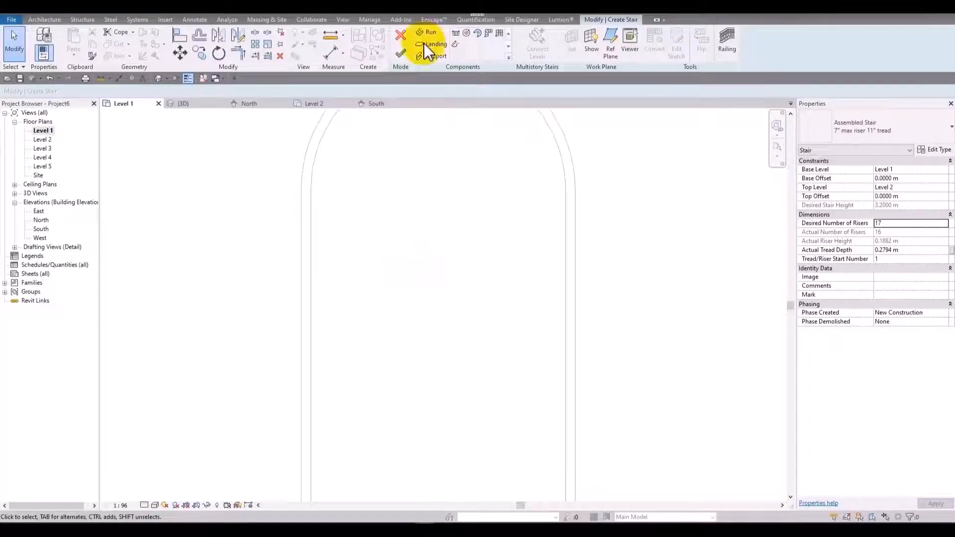
{"action": "left_click", "coordinate": [457, 33]}
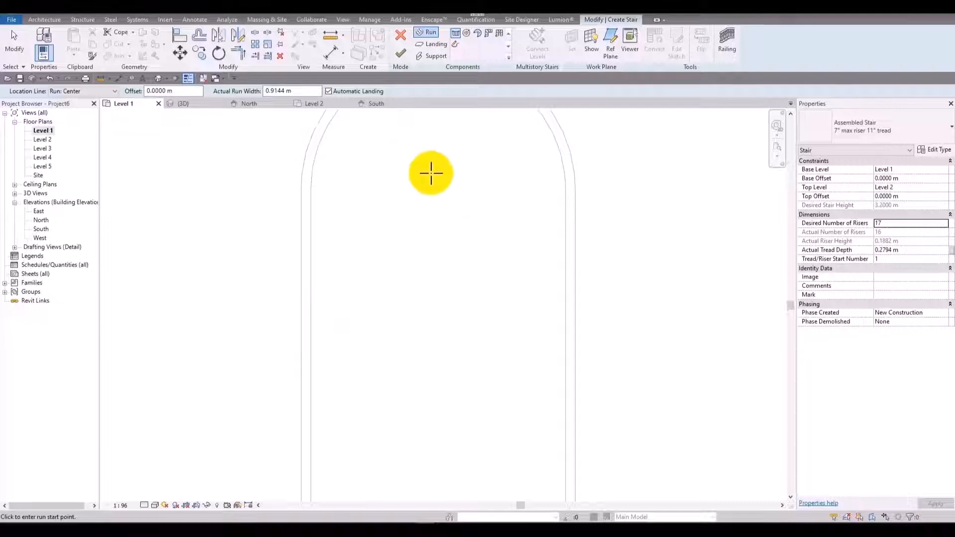
{"action": "scroll", "coordinate": [431, 171], "scroll_direction": "down", "scroll_amount": 2}
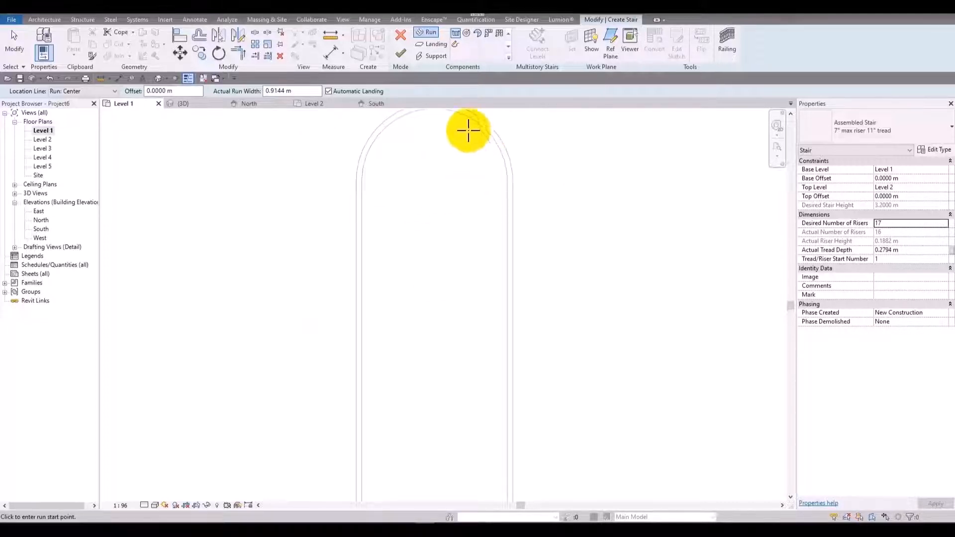
{"action": "middle_click_drag", "start_coordinate": [406, 246], "coordinate": [397, 294]}
{"action": "middle_click_drag", "start_coordinate": [486, 297], "coordinate": [480, 199]}
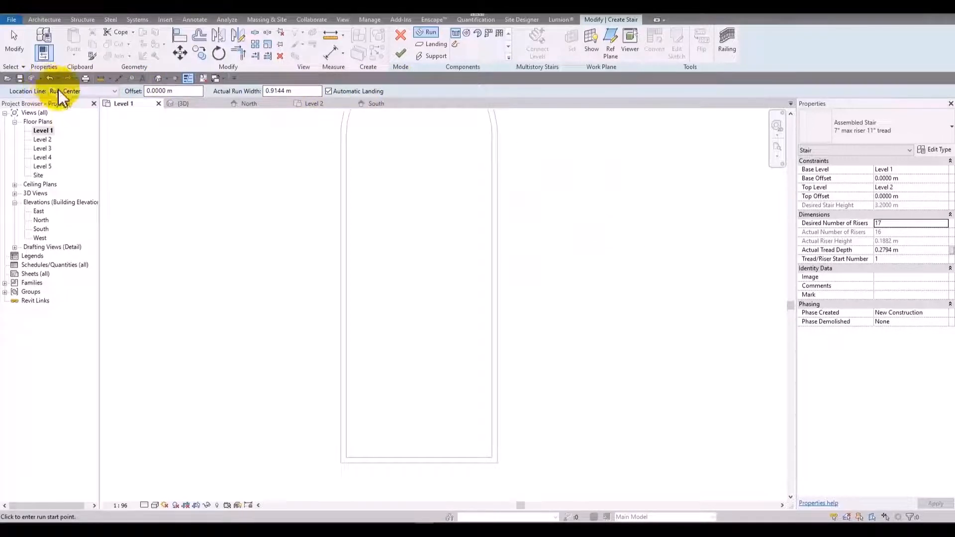
{"action": "left_click", "coordinate": [85, 92]}
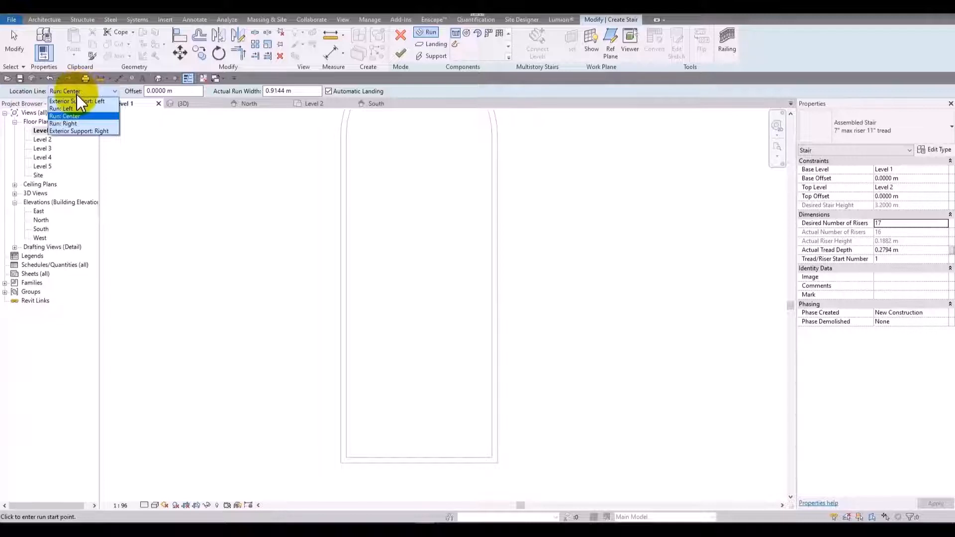
{"action": "left_click", "coordinate": [78, 123]}
{"action": "left_click", "coordinate": [347, 273]}
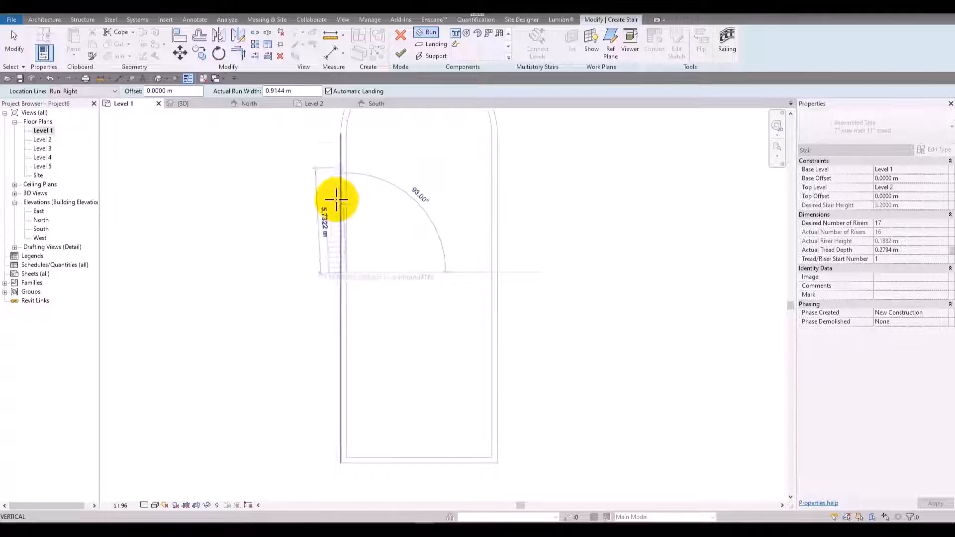
{"action": "scroll", "coordinate": [336, 199], "scroll_direction": "up", "scroll_amount": 3}
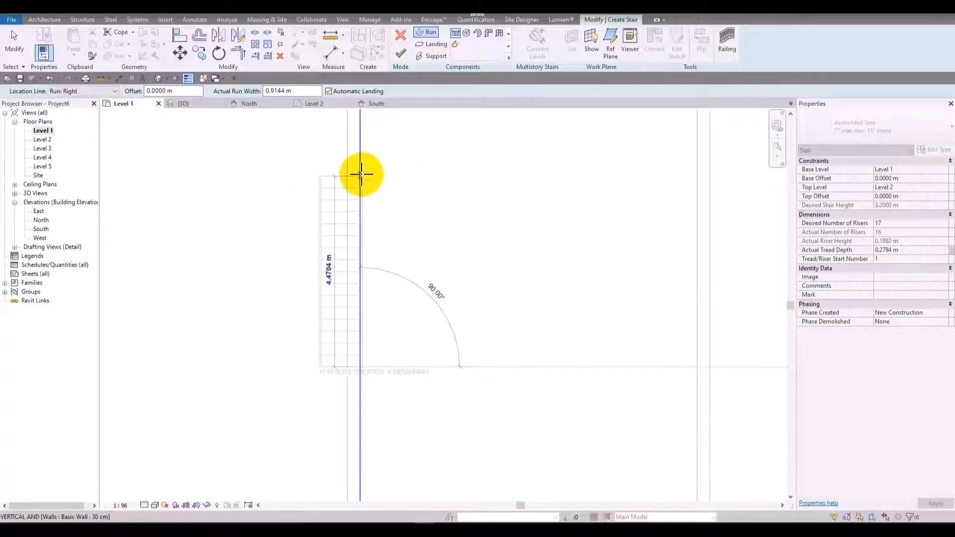
{"action": "key", "text": "Escape"}
Try a straight run along the left wall's inner face with the location line set to Run: Left, and discard the stair.
{"action": "left_click", "coordinate": [97, 92]}
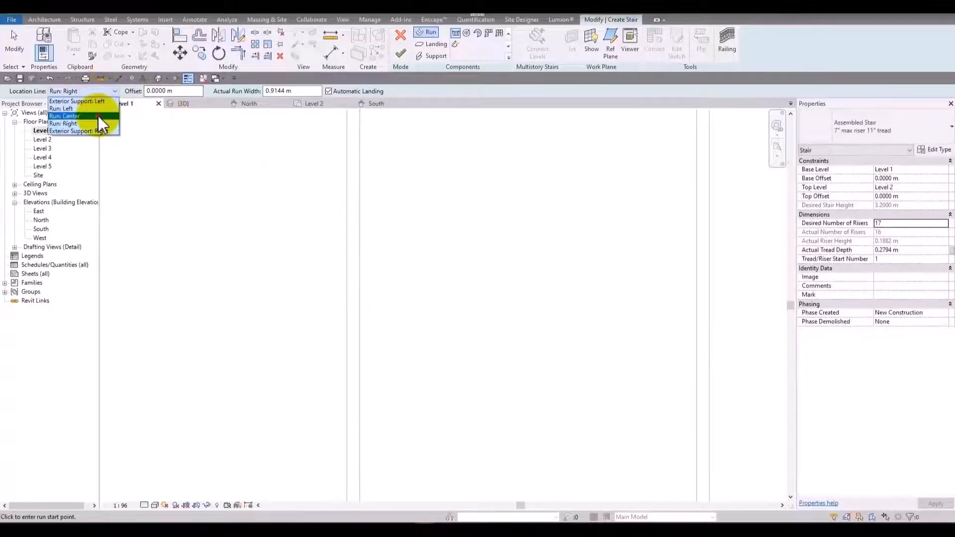
{"action": "left_click", "coordinate": [80, 116]}
{"action": "left_click", "coordinate": [71, 89]}
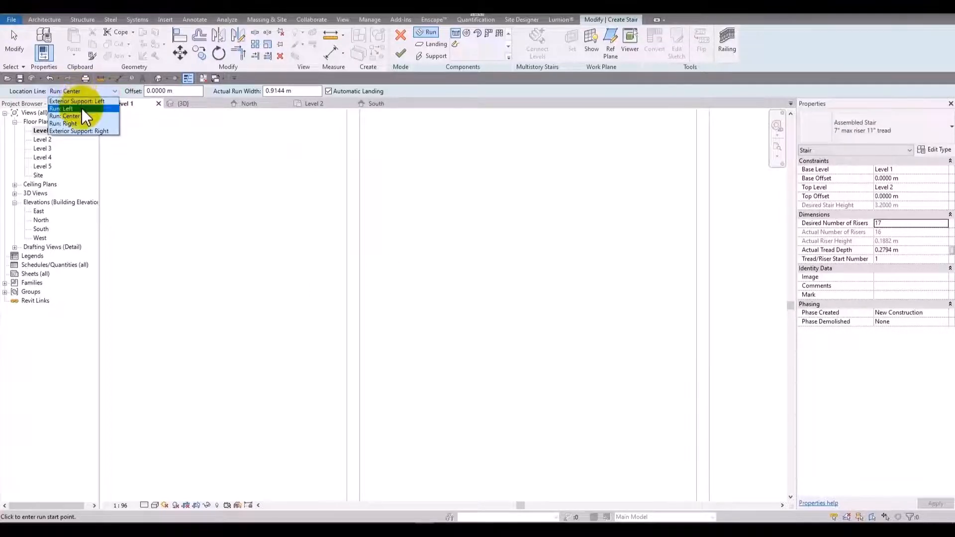
{"action": "left_click", "coordinate": [82, 108]}
{"action": "left_click", "coordinate": [363, 330]}
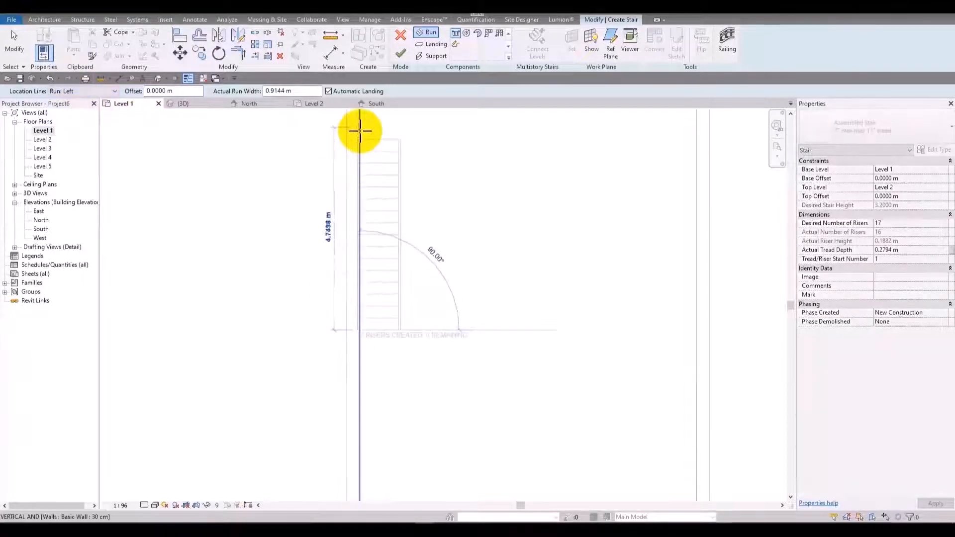
{"action": "scroll", "coordinate": [359, 132], "scroll_direction": "down", "scroll_amount": 2}
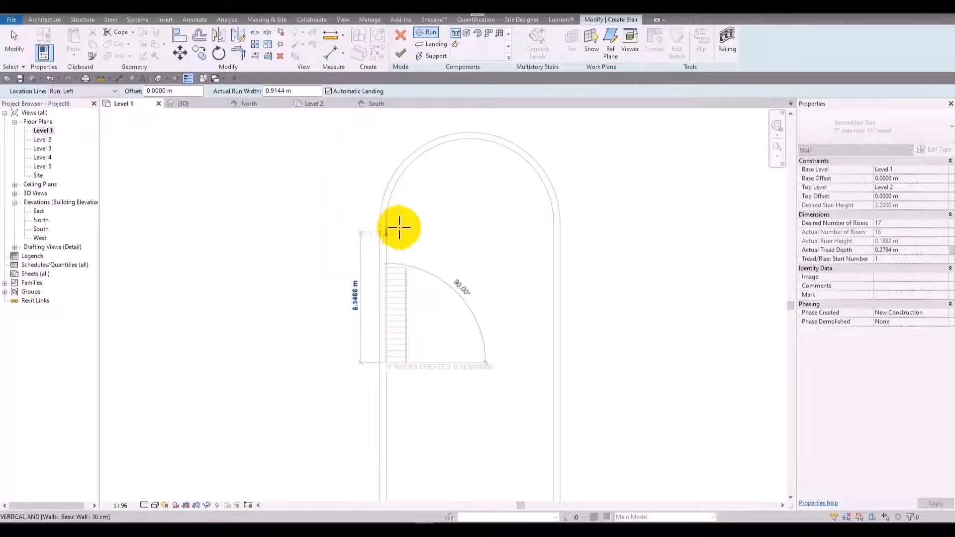
{"action": "key", "text": "Escape"}
{"action": "left_click", "coordinate": [400, 36]}
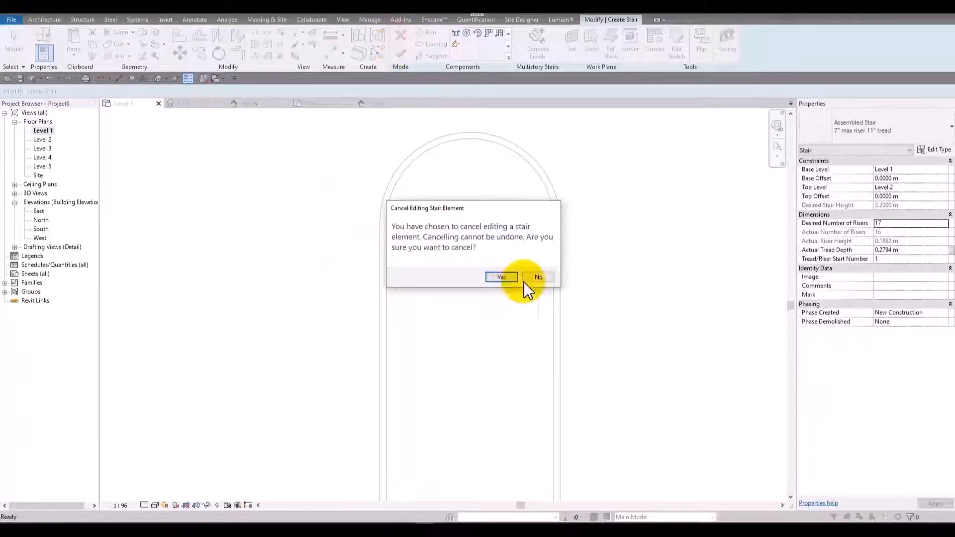
{"action": "left_click", "coordinate": [501, 279]}
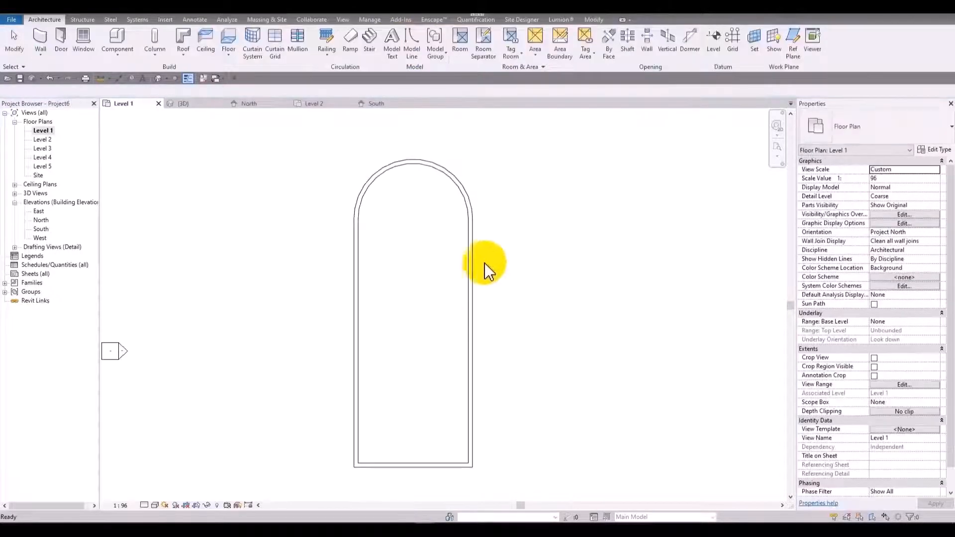
Set the distance between the two long walls to 4 m and delete the straight end wall.
{"action": "left_click", "coordinate": [472, 258]}
{"action": "middle_click_drag", "start_coordinate": [497, 379], "coordinate": [492, 308]}
{"action": "left_click", "coordinate": [405, 426]}
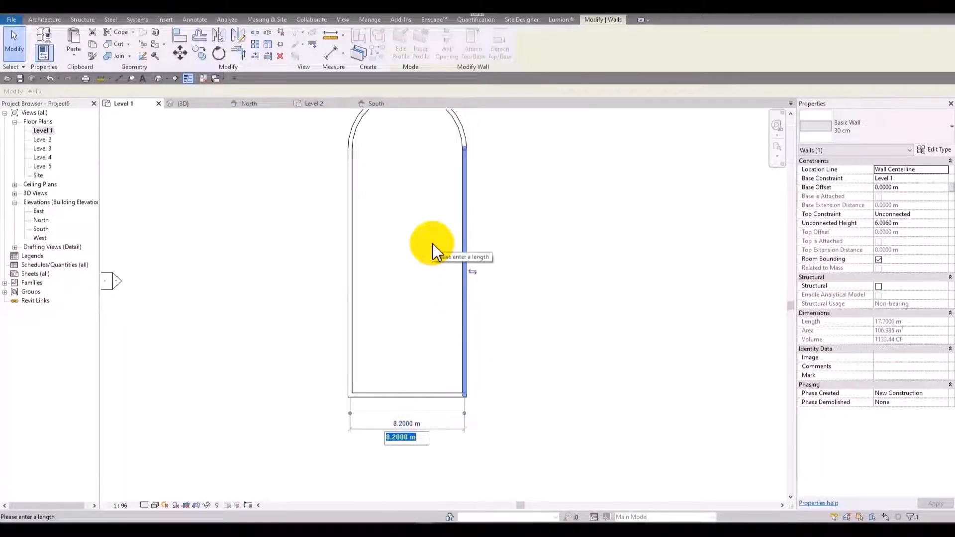
{"action": "type", "text": "4"}
{"action": "key", "text": "Return"}
{"action": "left_click", "coordinate": [390, 256]}
{"action": "left_click", "coordinate": [373, 395]}
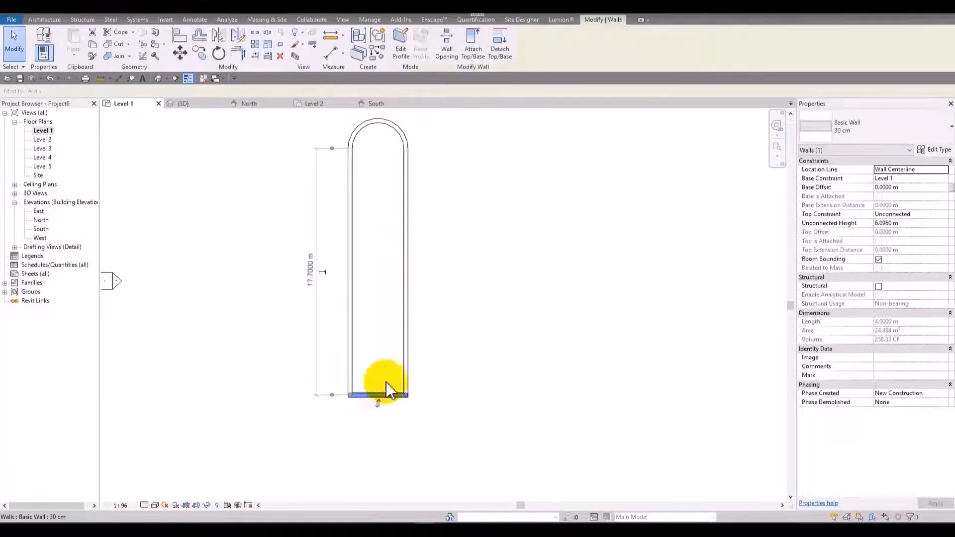
{"action": "key", "text": "Delete"}
Start a new stair and draw a Run: Left flight about 2.2 m long upward along the left wall's inner face.
{"action": "scroll", "coordinate": [366, 224], "scroll_direction": "up", "scroll_amount": 3}
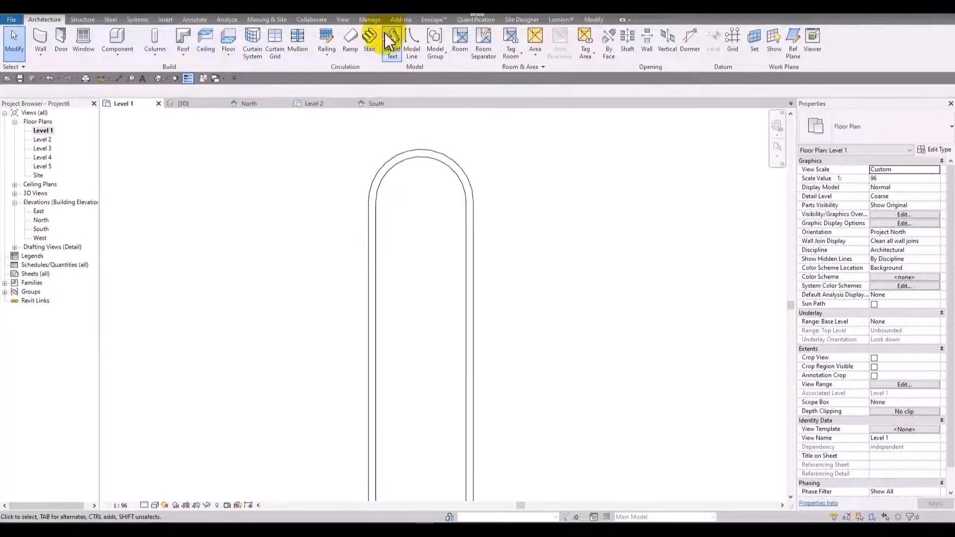
{"action": "left_click", "coordinate": [373, 38]}
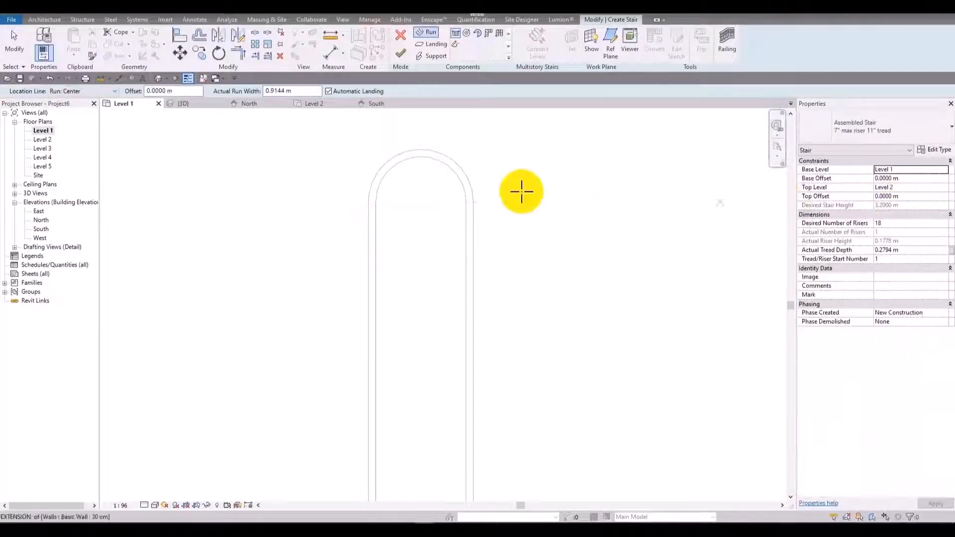
{"action": "scroll", "coordinate": [438, 186], "scroll_direction": "up", "scroll_amount": 2}
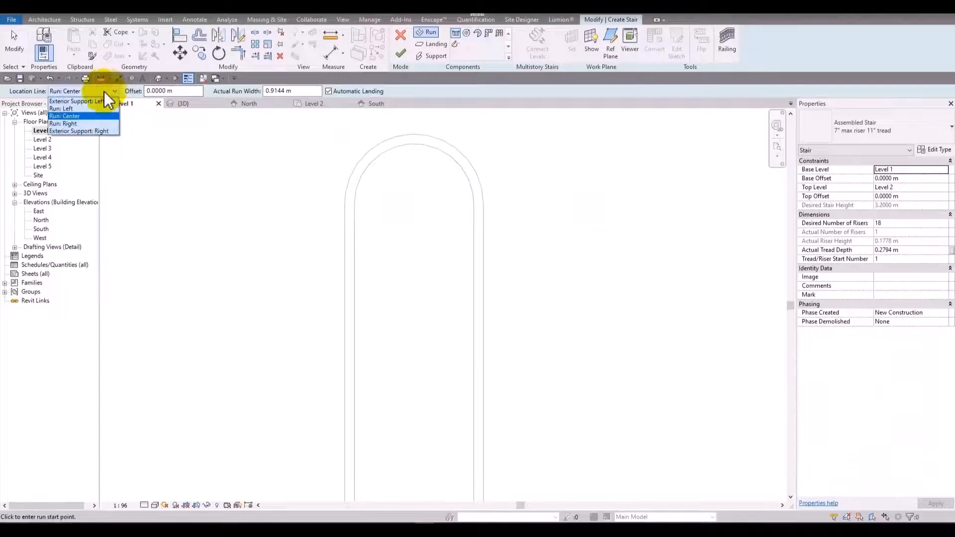
{"action": "left_click", "coordinate": [67, 108]}
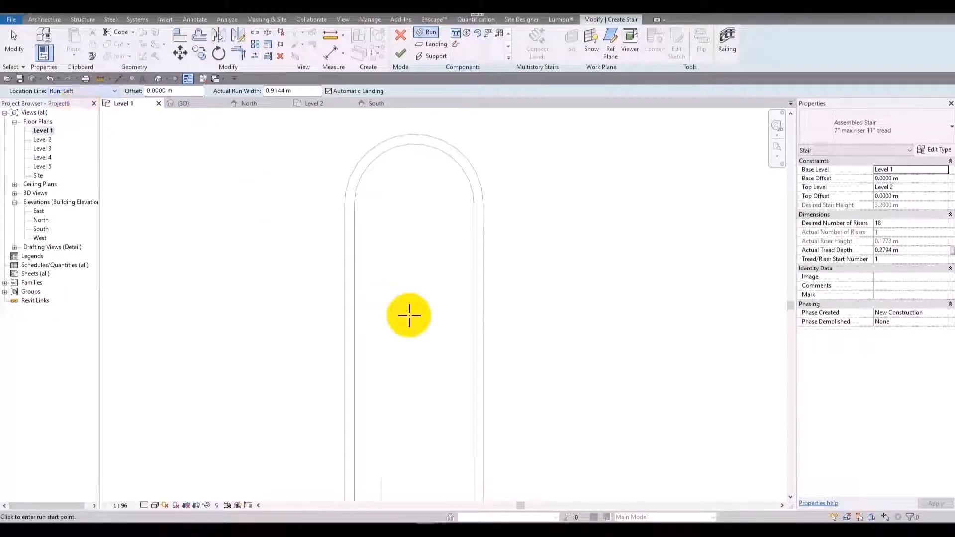
{"action": "left_click", "coordinate": [355, 384]}
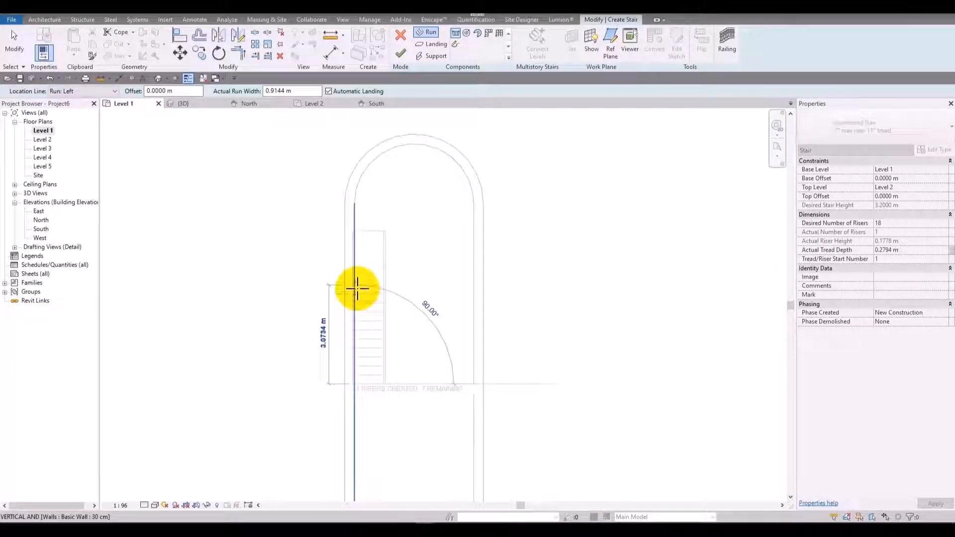
{"action": "left_click", "coordinate": [356, 309]}
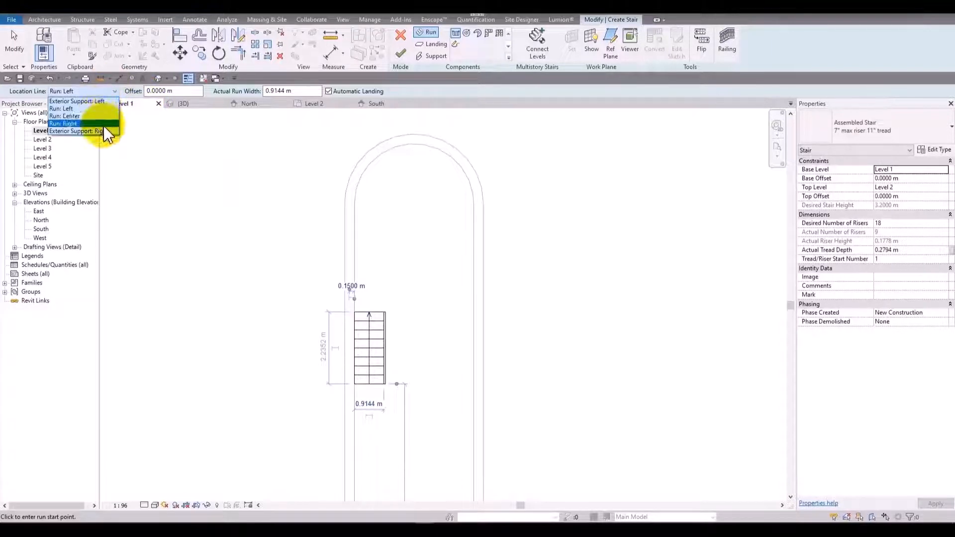
{"action": "left_click", "coordinate": [70, 123]}
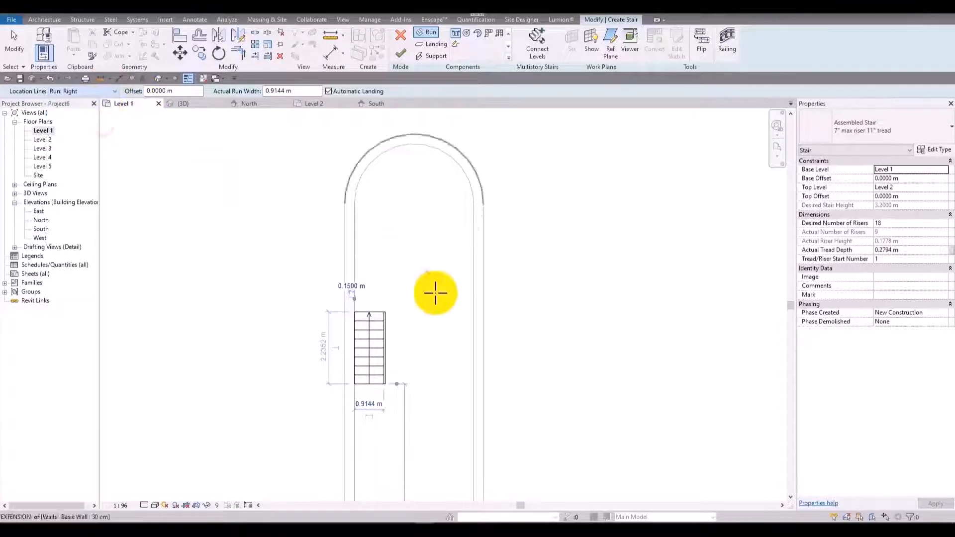
{"action": "left_click", "coordinate": [477, 312]}
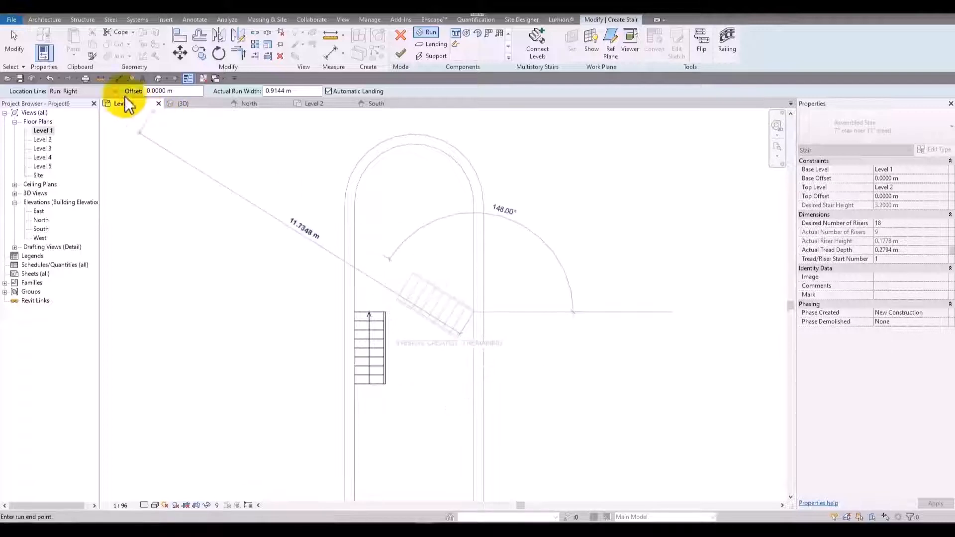
{"action": "left_click", "coordinate": [110, 92]}
{"action": "left_click", "coordinate": [85, 108]}
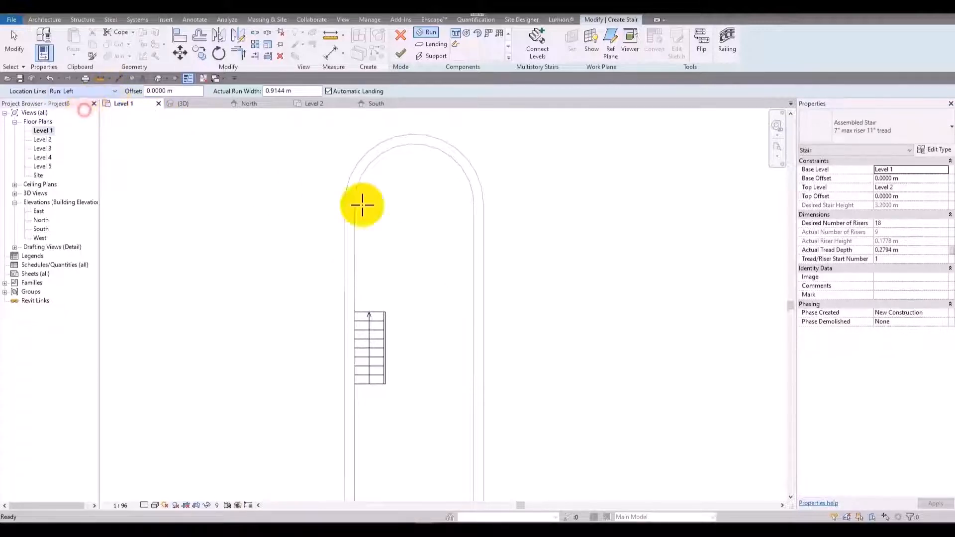
Draw the second run downward along the right wall's inner face, level with the first run's end, using the remaining risers and automatic landing.
{"action": "left_click", "coordinate": [471, 314]}
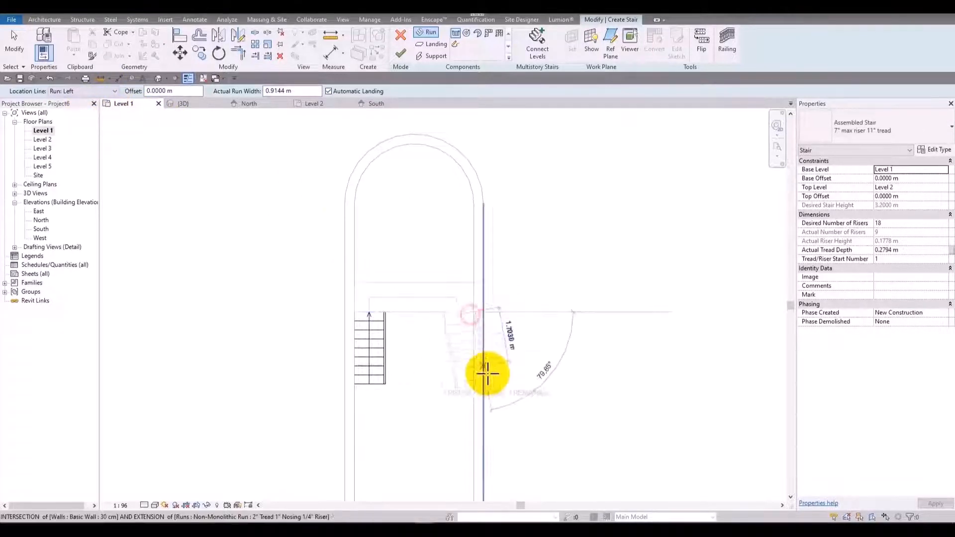
{"action": "left_click", "coordinate": [474, 395]}
{"action": "key", "text": "Escape"}
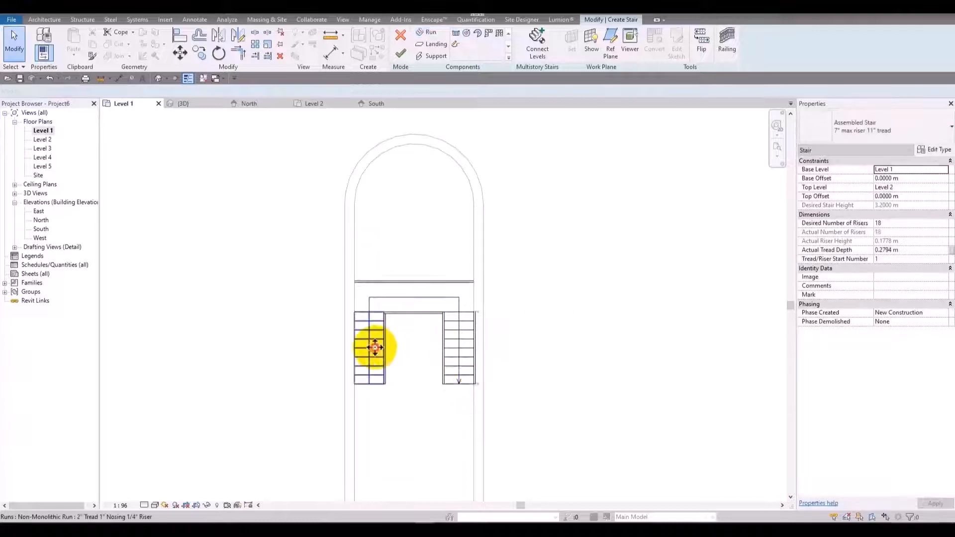
Set the width of the first run, along the left wall, to 1.2 m.
{"action": "left_click", "coordinate": [383, 363]}
{"action": "scroll", "coordinate": [391, 380], "scroll_direction": "up", "scroll_amount": 1}
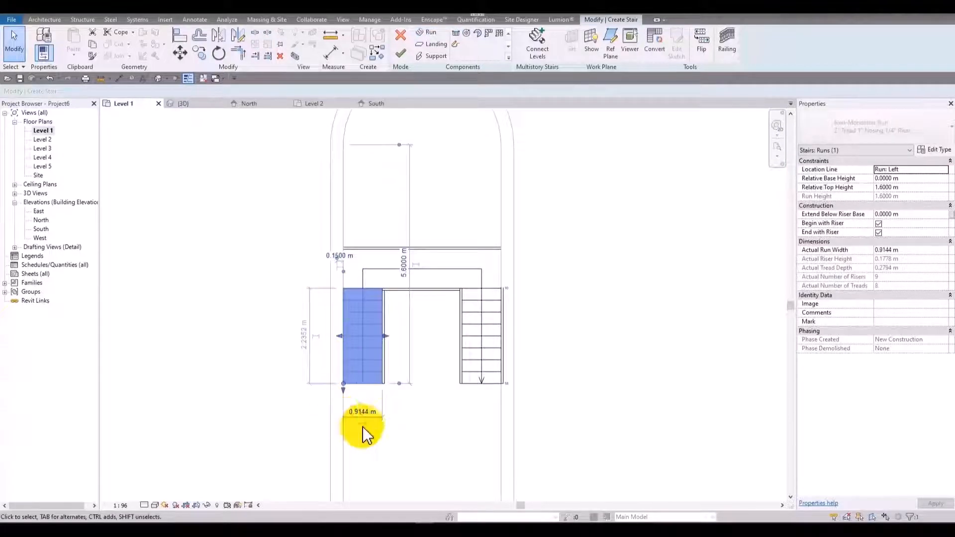
{"action": "type", "text": "1.2"}
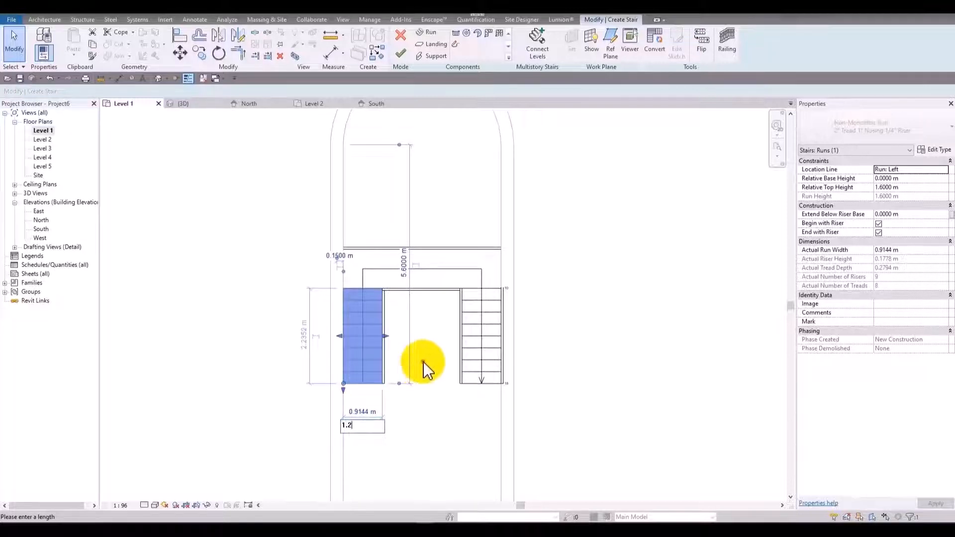
{"action": "key", "text": "Return"}
Set the width of the second run, along the right wall, to 1.2 m.
{"action": "left_click", "coordinate": [488, 360]}
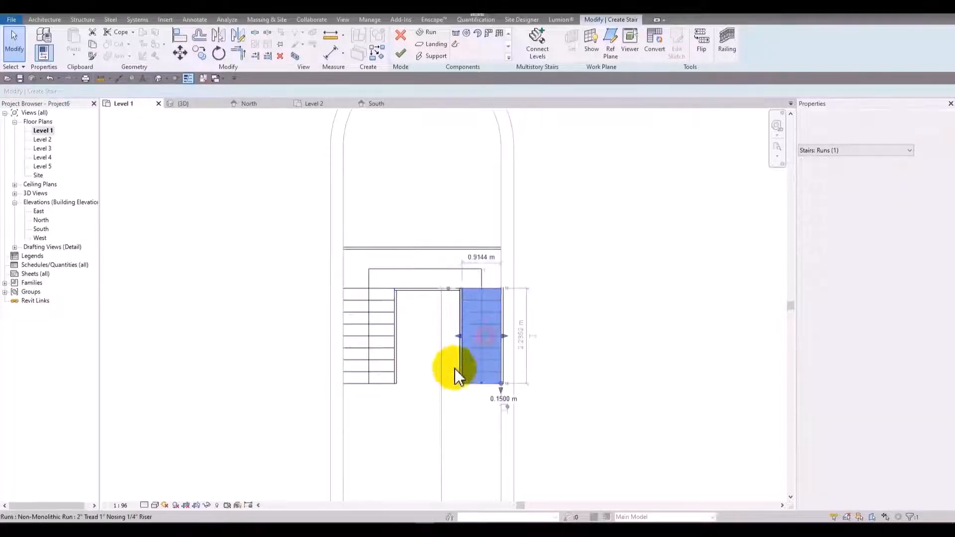
{"action": "left_click", "coordinate": [479, 257]}
{"action": "type", "text": "1.2"}
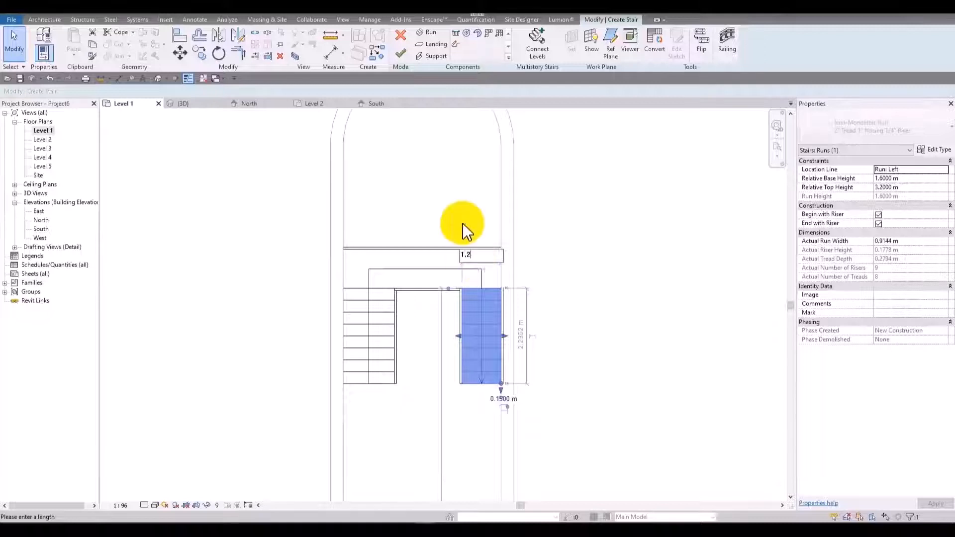
{"action": "key", "text": "Return"}
{"action": "left_click", "coordinate": [479, 257]}
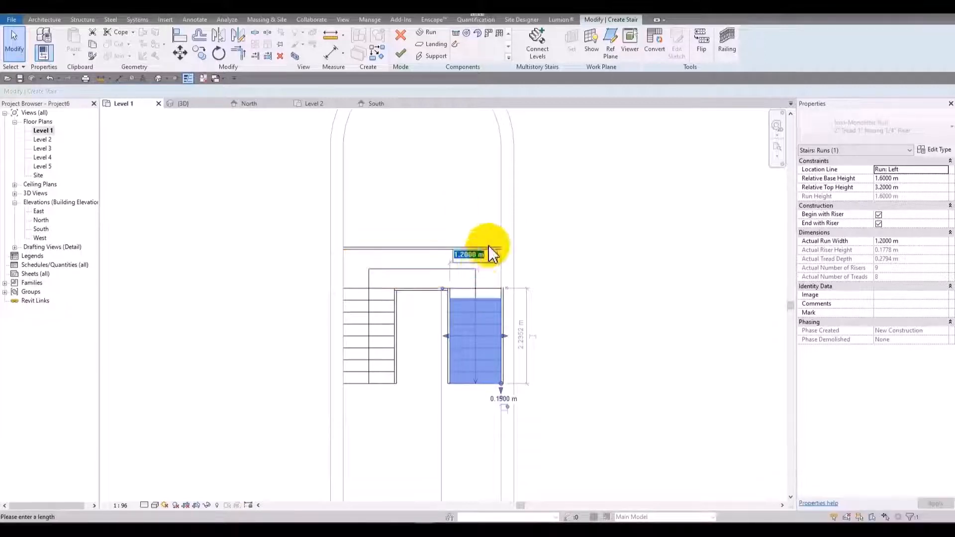
Set the width of the second run, along the right wall, and of the first run, along the left wall, to 1.5 m each.
{"action": "type", "text": "1.5"}
{"action": "key", "text": "Return"}
{"action": "left_click", "coordinate": [378, 337]}
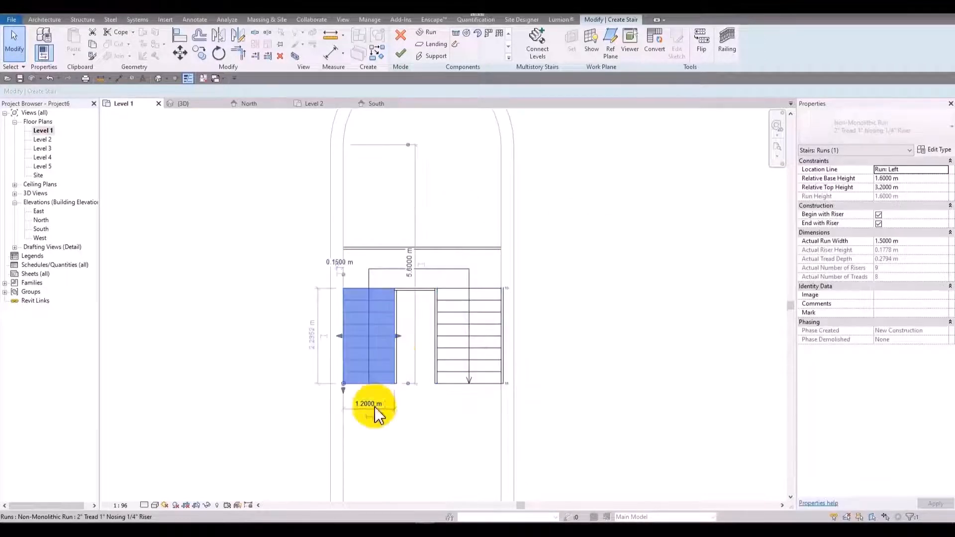
{"action": "left_click", "coordinate": [376, 404]}
{"action": "type", "text": "1.2"}
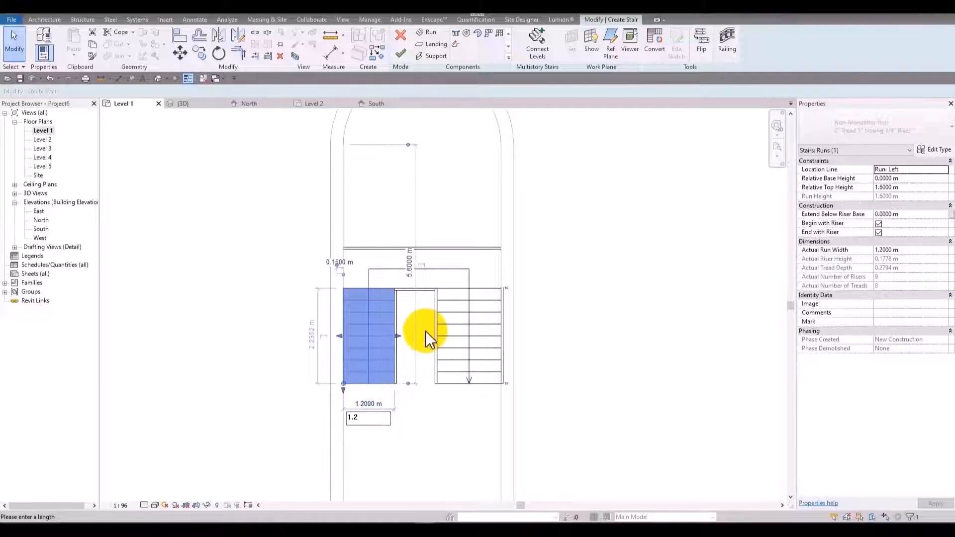
{"action": "key", "text": "Return"}
{"action": "left_click", "coordinate": [400, 330]}
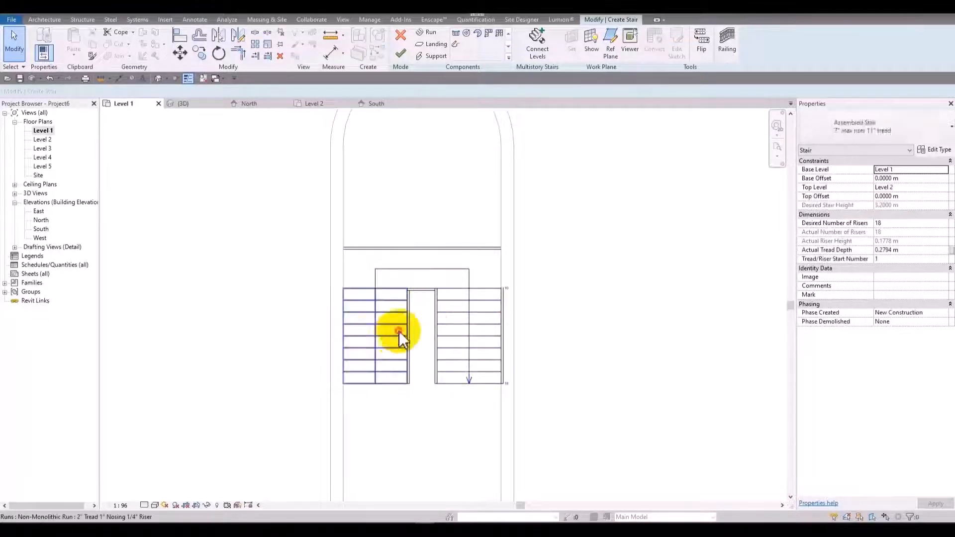
{"action": "left_click", "coordinate": [399, 330]}
{"action": "mouse_move", "coordinate": [389, 333]}
{"action": "left_mouse_down"}
{"action": "mouse_move", "coordinate": [433, 335]}
{"action": "mouse_move", "coordinate": [335, 335]}
{"action": "mouse_move", "coordinate": [434, 337]}
{"action": "mouse_move", "coordinate": [388, 334]}
{"action": "left_mouse_up"}
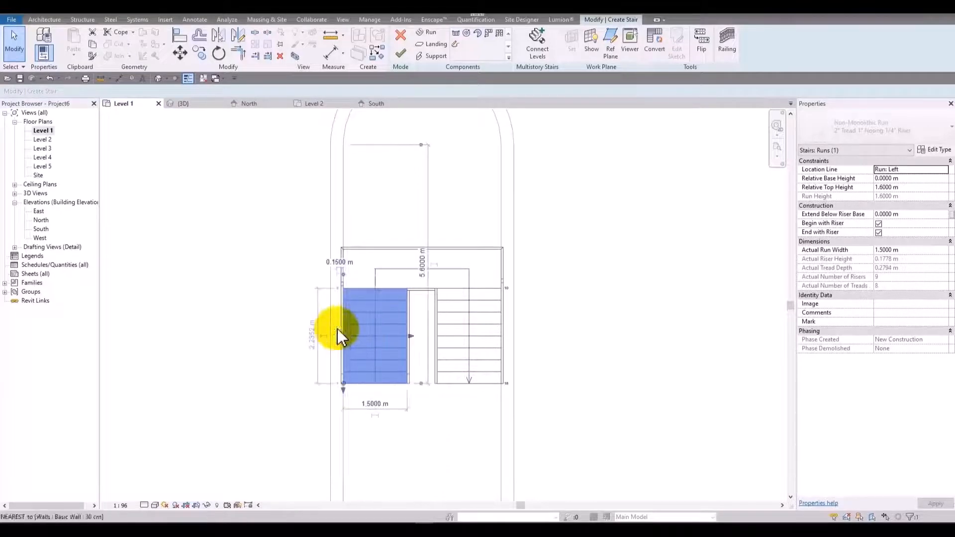
{"action": "key", "text": "ctrl+z"}
Move all stair components straight up along the walls until the landing's outer edge reaches the start of the rounded end.
{"action": "left_click_drag", "start_coordinate": [288, 201], "coordinate": [621, 442]}
{"action": "scroll", "coordinate": [502, 281], "scroll_direction": "up", "scroll_amount": 2}
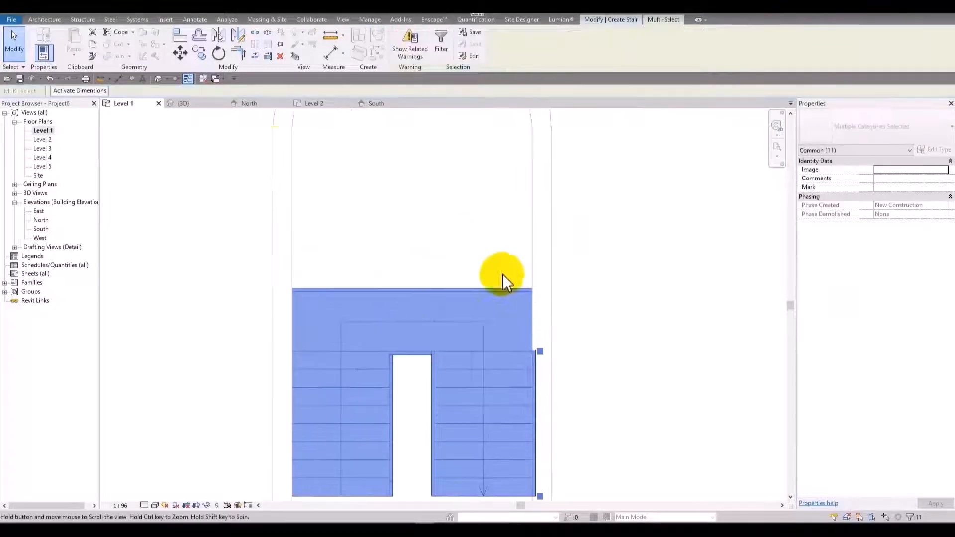
{"action": "left_click", "coordinate": [180, 53]}
{"action": "left_click", "coordinate": [297, 359]}
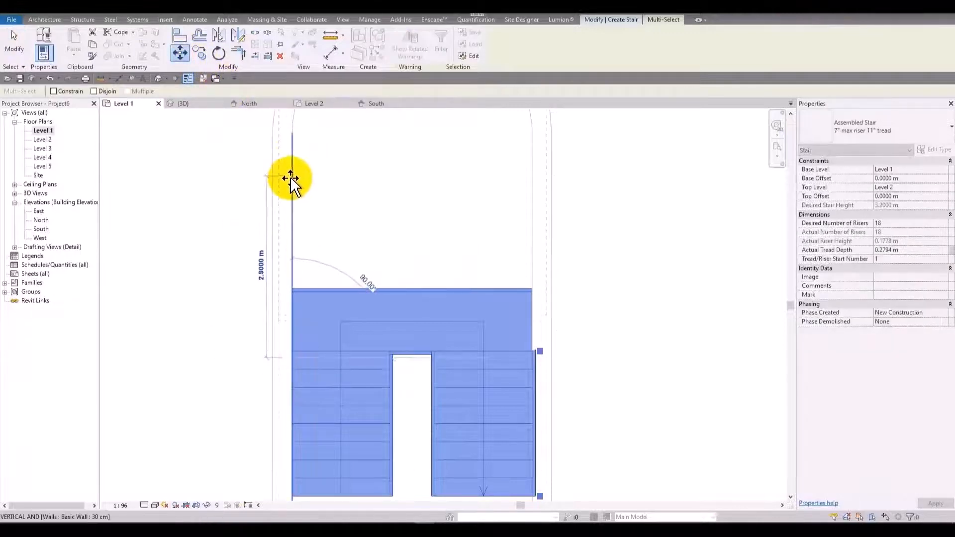
{"action": "left_click", "coordinate": [292, 199]}
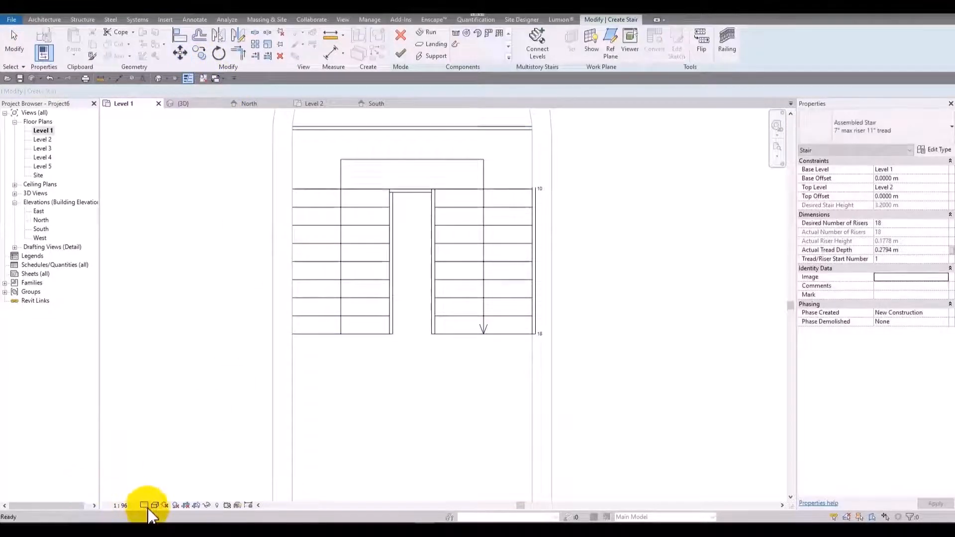
Preview the stair plan in the Wireframe visual style and restore the Hidden Line style.
{"action": "left_click", "coordinate": [154, 506]}
{"action": "left_click", "coordinate": [176, 444]}
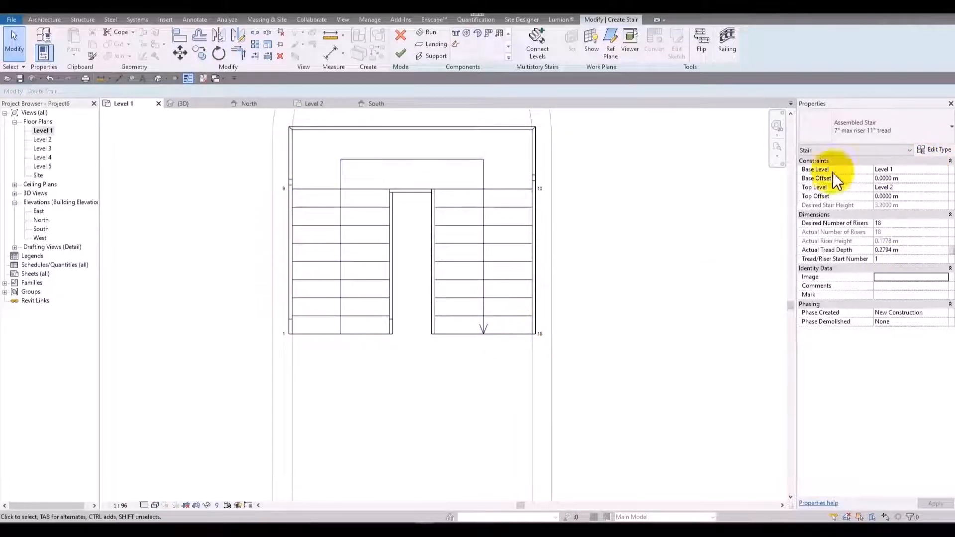
{"action": "middle_click_drag", "start_coordinate": [448, 250], "coordinate": [448, 341]}
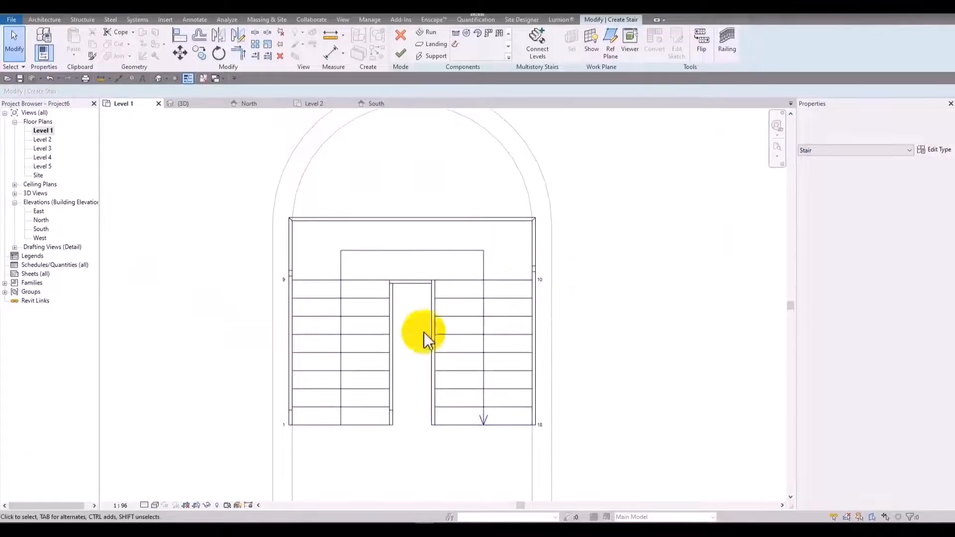
{"action": "left_click", "coordinate": [154, 505]}
{"action": "left_click", "coordinate": [170, 455]}
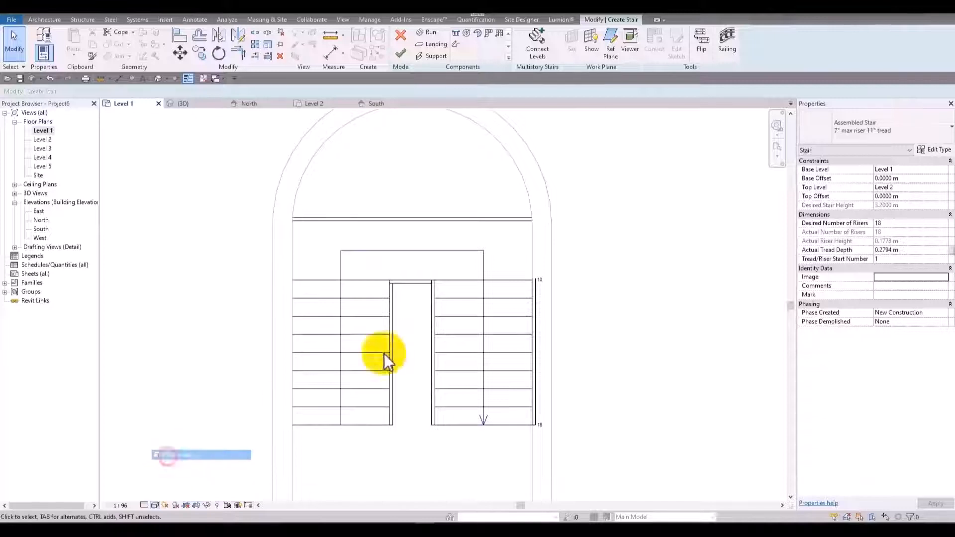
Convert the landing between the two runs to a custom sketch-based component, accepting the irreversible conversion.
{"action": "left_click", "coordinate": [436, 229]}
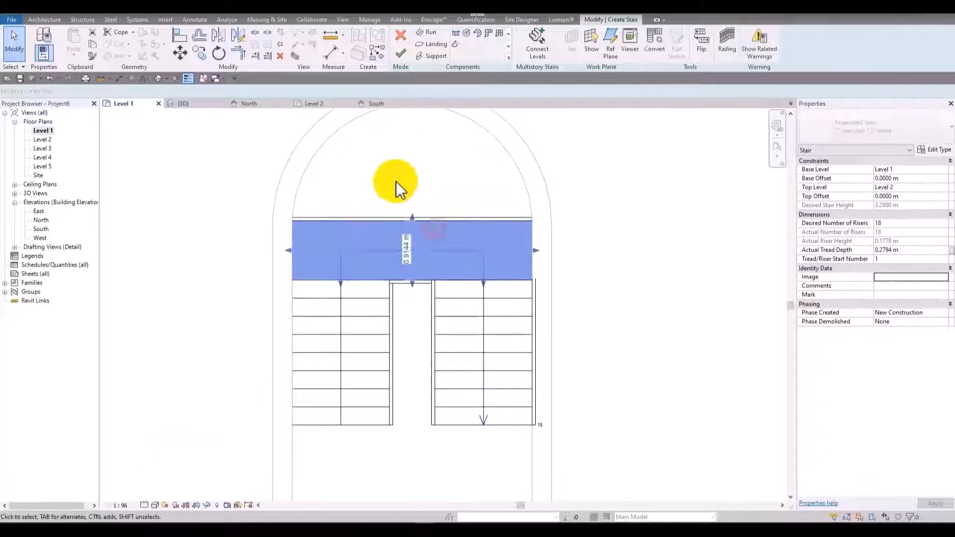
{"action": "middle_click_drag", "start_coordinate": [282, 224], "coordinate": [297, 319]}
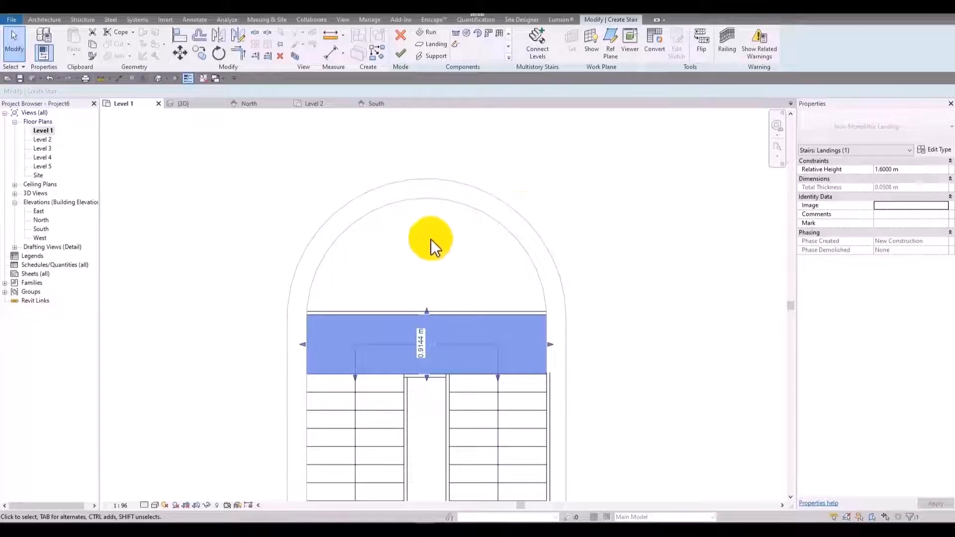
{"action": "middle_click_drag", "start_coordinate": [529, 334], "coordinate": [506, 277]}
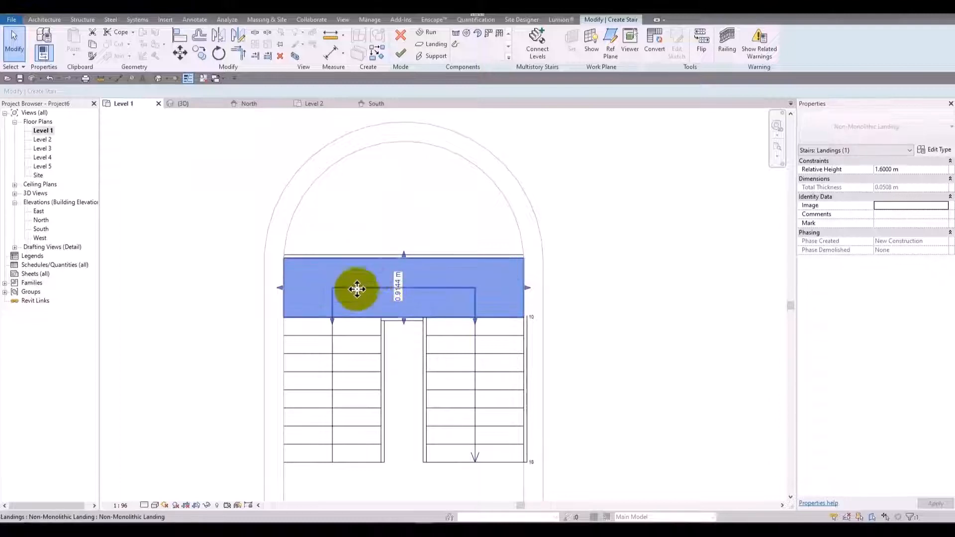
{"action": "left_click", "coordinate": [436, 199]}
{"action": "left_click", "coordinate": [411, 250]}
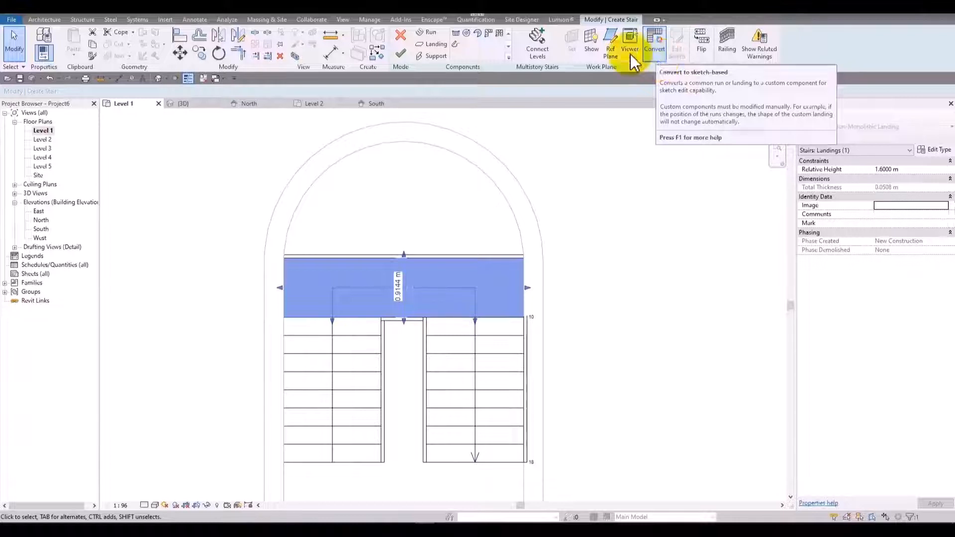
{"action": "left_click", "coordinate": [665, 46]}
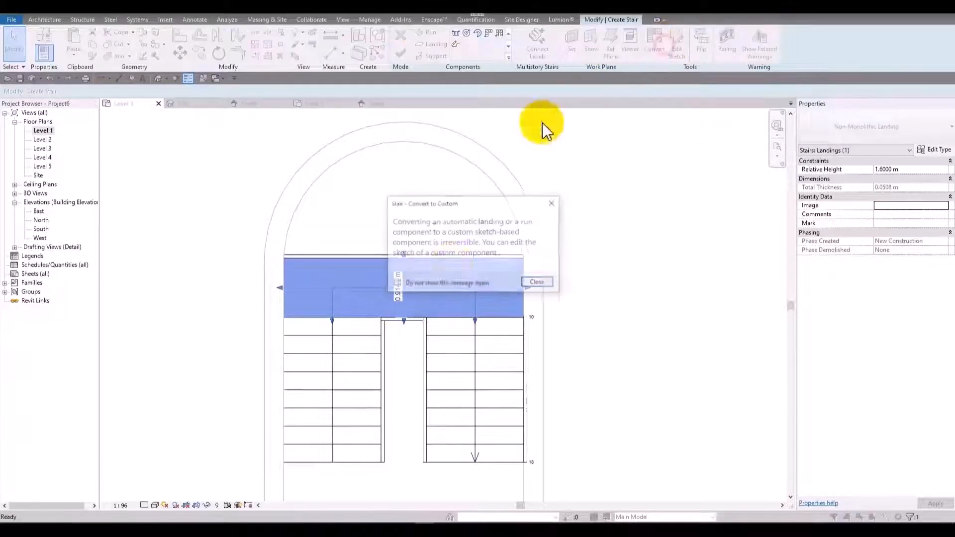
{"action": "left_click", "coordinate": [538, 283]}
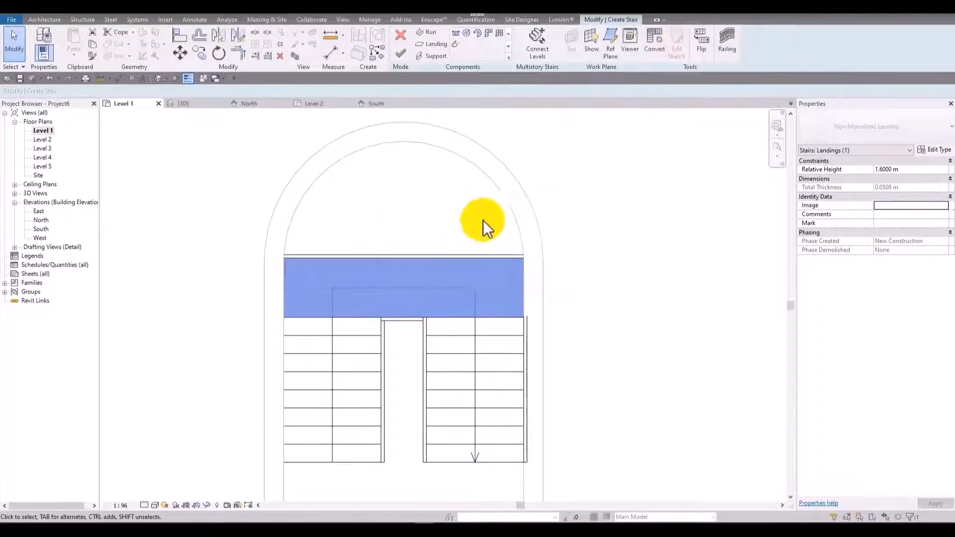
Edit the landing's sketch and delete its straight outer boundary line facing the rounded end.
{"action": "left_click", "coordinate": [593, 208]}
{"action": "left_click", "coordinate": [425, 287]}
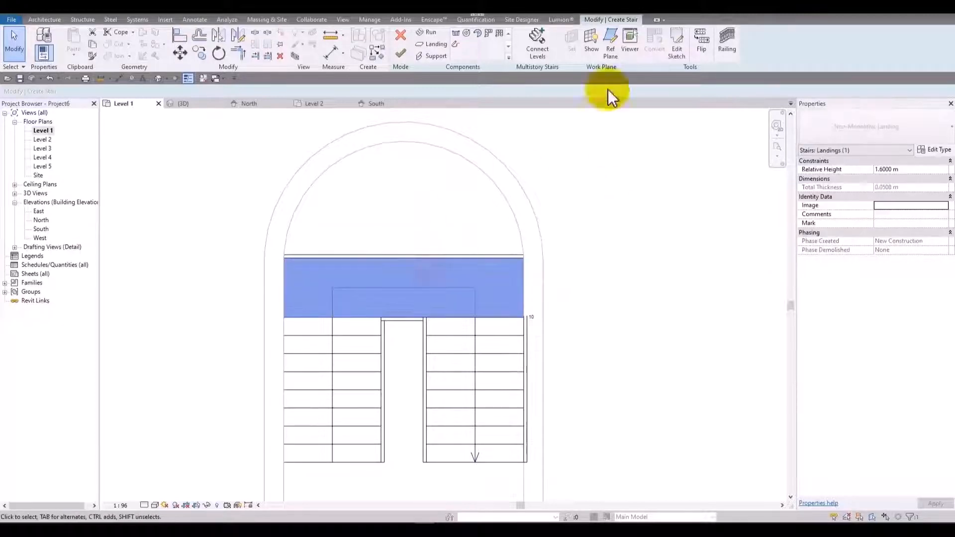
{"action": "left_click", "coordinate": [684, 50]}
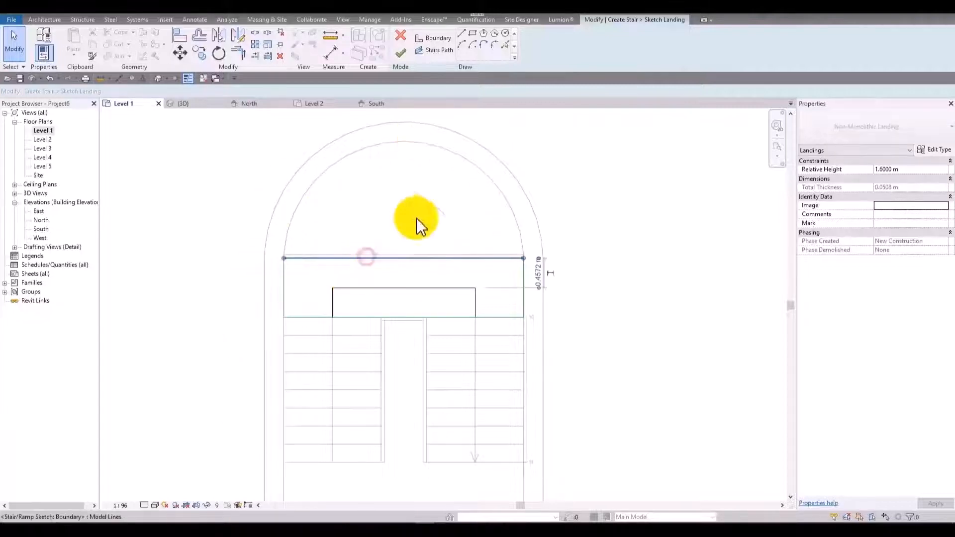
{"action": "left_click", "coordinate": [300, 257]}
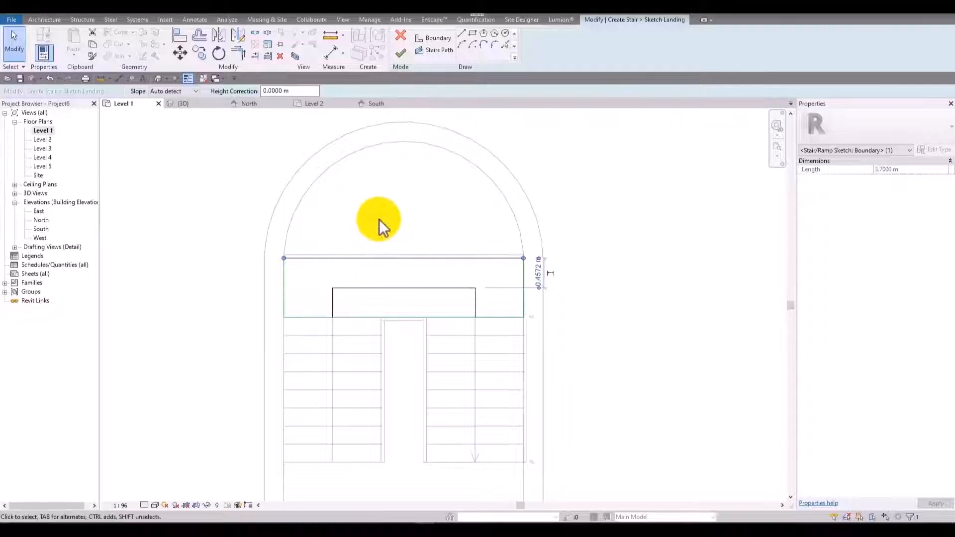
{"action": "middle_click_drag", "start_coordinate": [379, 266], "coordinate": [372, 248]}
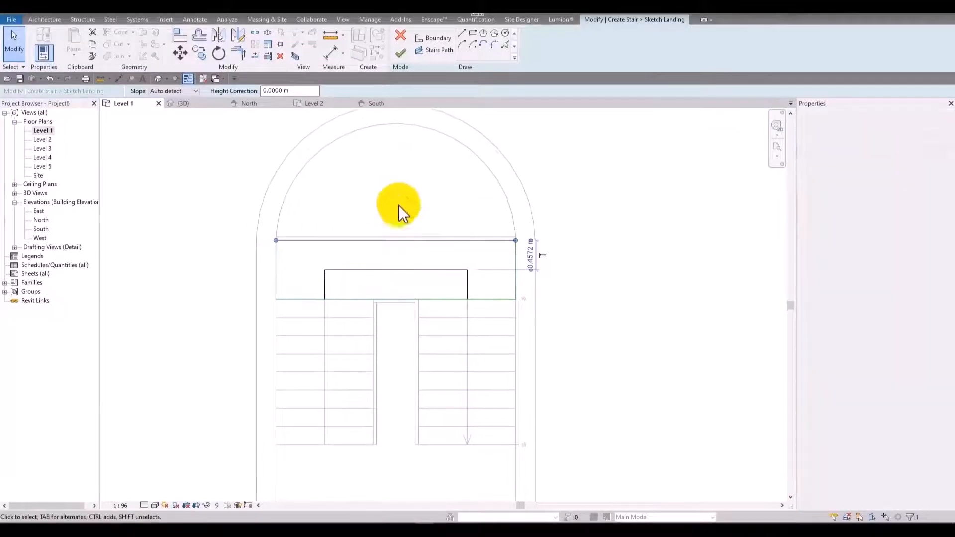
{"action": "left_click", "coordinate": [433, 176]}
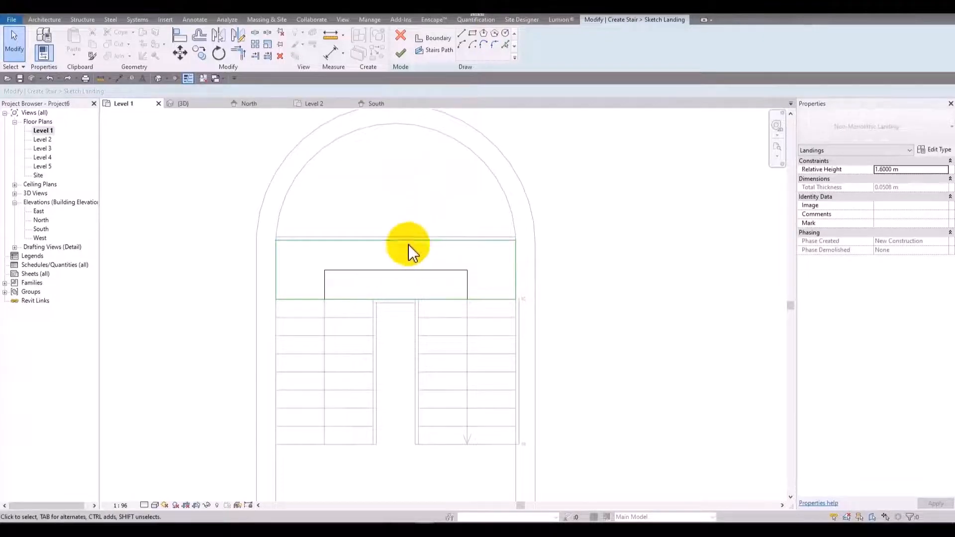
{"action": "left_click", "coordinate": [410, 243]}
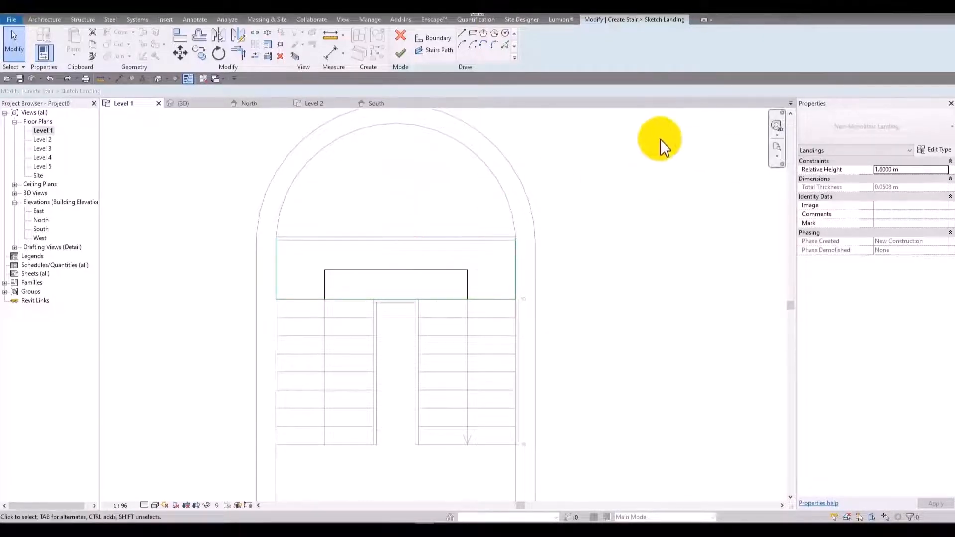
Add the curved wall's inner face as the landing boundary and trim the arc to both side boundary lines.
{"action": "left_click", "coordinate": [505, 44]}
{"action": "left_click", "coordinate": [437, 132]}
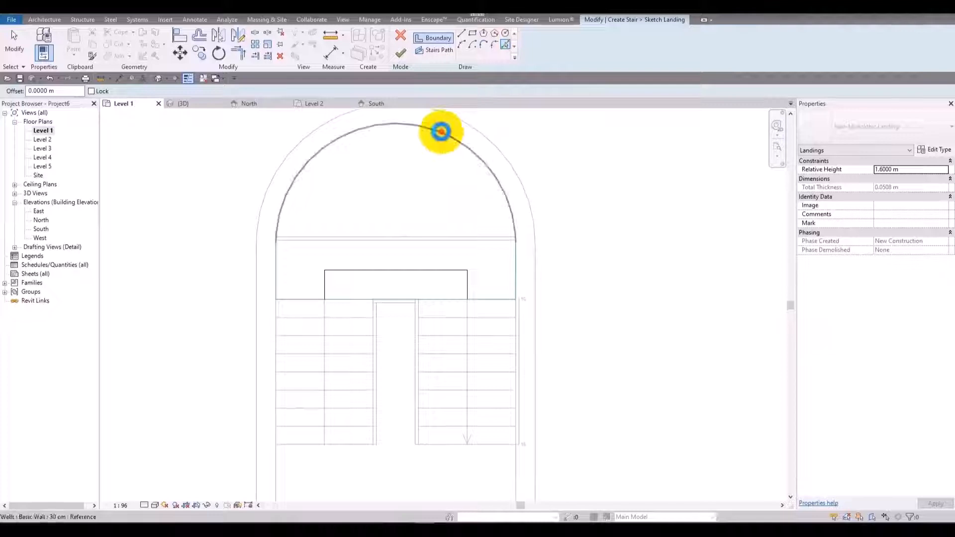
{"action": "key", "text": "t"}
{"action": "key", "text": "r"}
{"action": "left_click", "coordinate": [275, 289]}
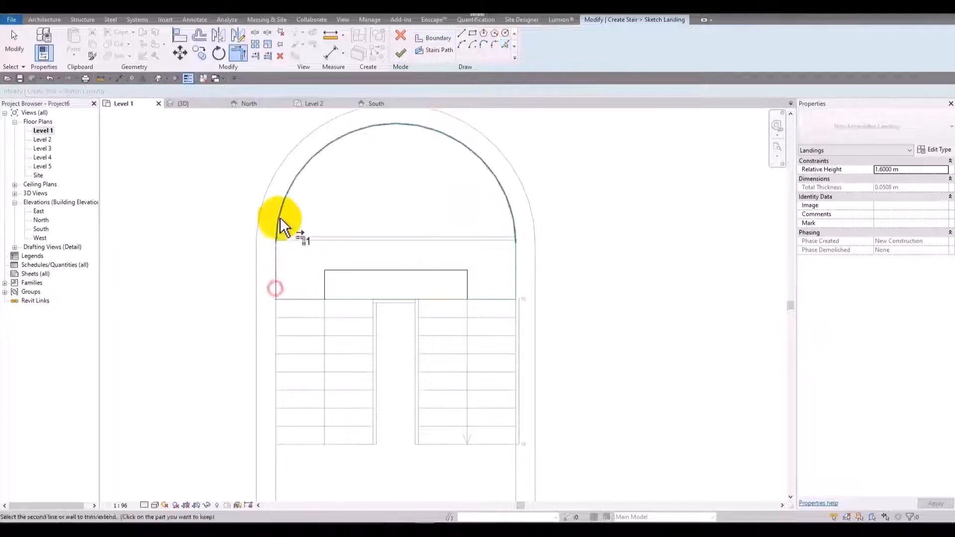
{"action": "left_click", "coordinate": [511, 220]}
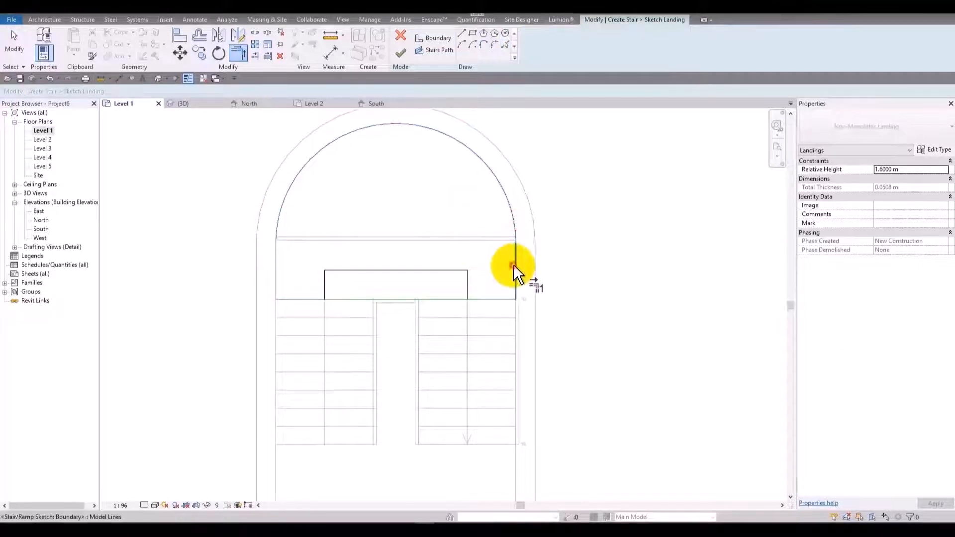
{"action": "left_click", "coordinate": [515, 264]}
Finish the landing sketch and the stair, and dismiss the save reminder without saving.
{"action": "left_click", "coordinate": [393, 64]}
{"action": "left_click", "coordinate": [507, 221]}
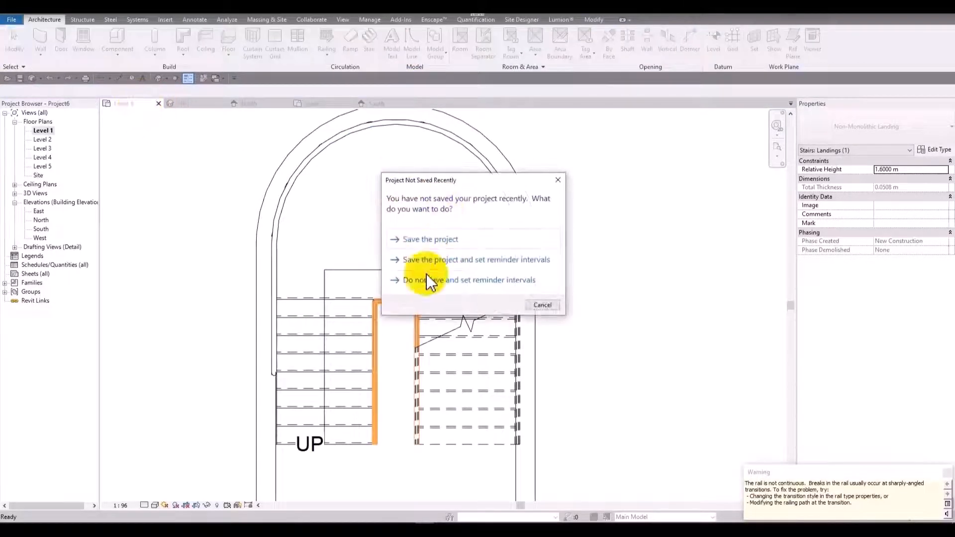
{"action": "left_click", "coordinate": [541, 303]}
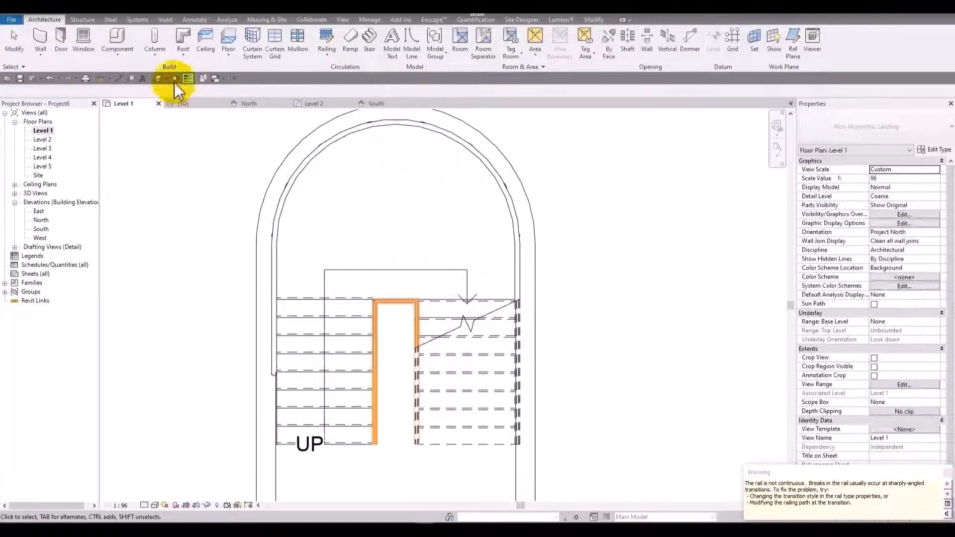
Inspect the stair with its rounded landing in the 3D view and return to the Level 1 floor plan.
{"action": "left_click", "coordinate": [159, 78]}
{"action": "middle_click_drag", "start_coordinate": [464, 284], "coordinate": [601, 158], "text": "shift"}
{"action": "middle_click_drag", "start_coordinate": [513, 173], "coordinate": [305, 181], "text": "shift"}
{"action": "double_click", "coordinate": [42, 132]}
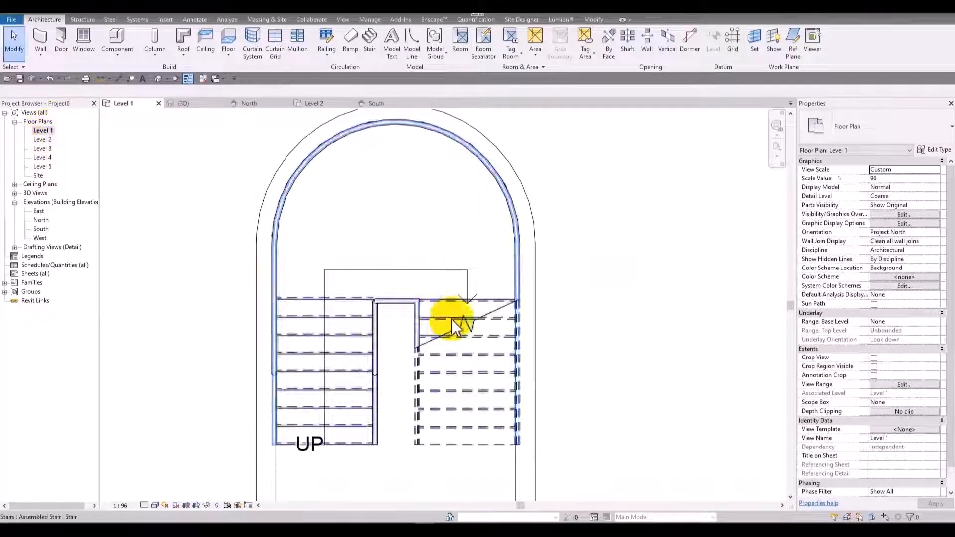
Draw two 30 cm walls horizontally outward from the enclosure just below the stair, about 6.7 m to the left and slightly shorter to the right.
{"action": "scroll", "coordinate": [390, 174], "scroll_direction": "down", "scroll_amount": 3}
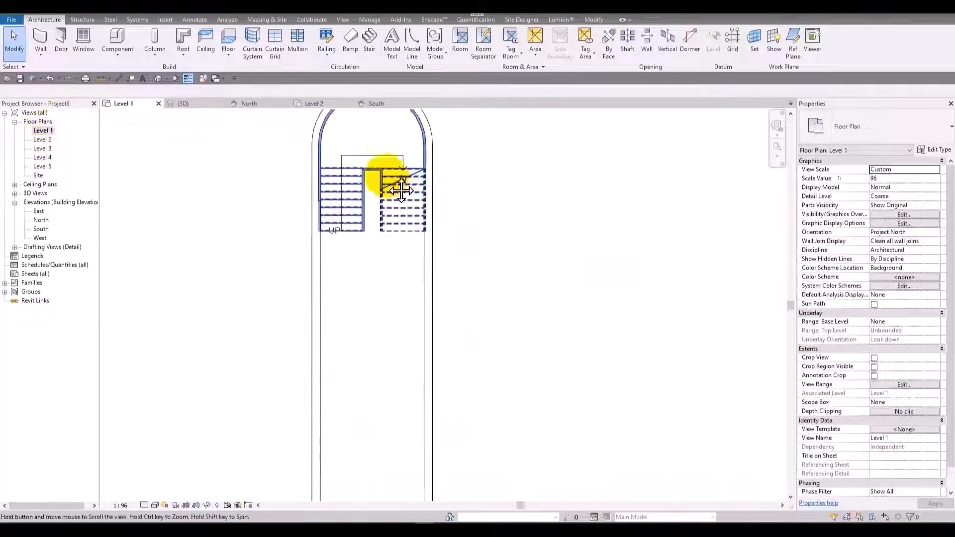
{"action": "key", "text": "w"}
{"action": "key", "text": "a"}
{"action": "left_click", "coordinate": [315, 231]}
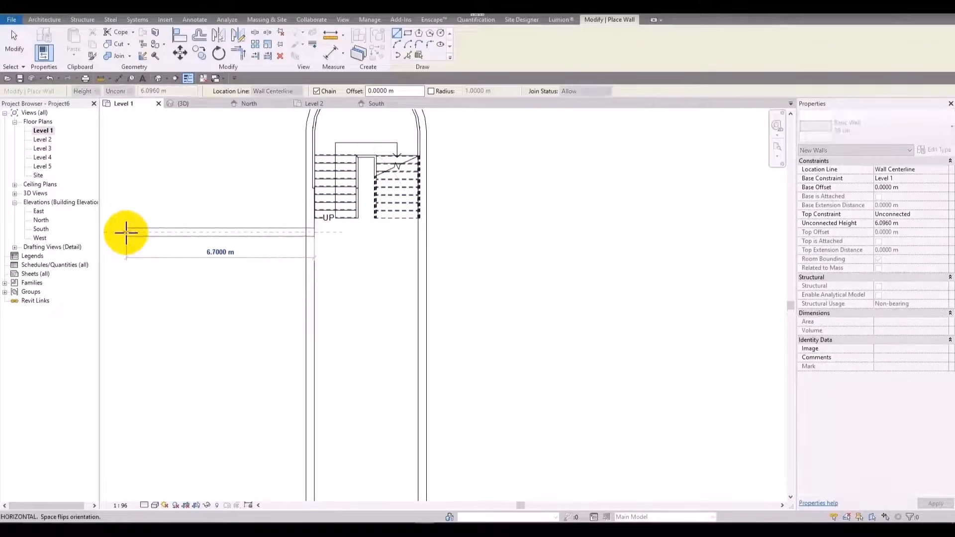
{"action": "left_click", "coordinate": [130, 232]}
{"action": "key", "text": "Escape"}
{"action": "left_click", "coordinate": [423, 232]}
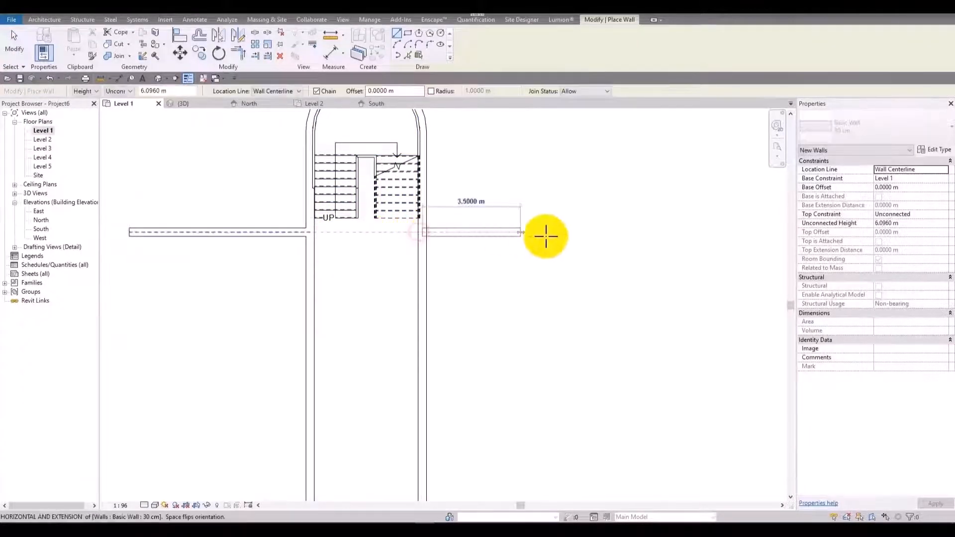
{"action": "left_click", "coordinate": [593, 231]}
{"action": "key", "text": "Escape"}
{"action": "key", "text": "Escape"}
Trim both enclosure side walls to corners with the new horizontal walls, keeping the parts around the stair.
{"action": "key", "text": "t"}
{"action": "key", "text": "r"}
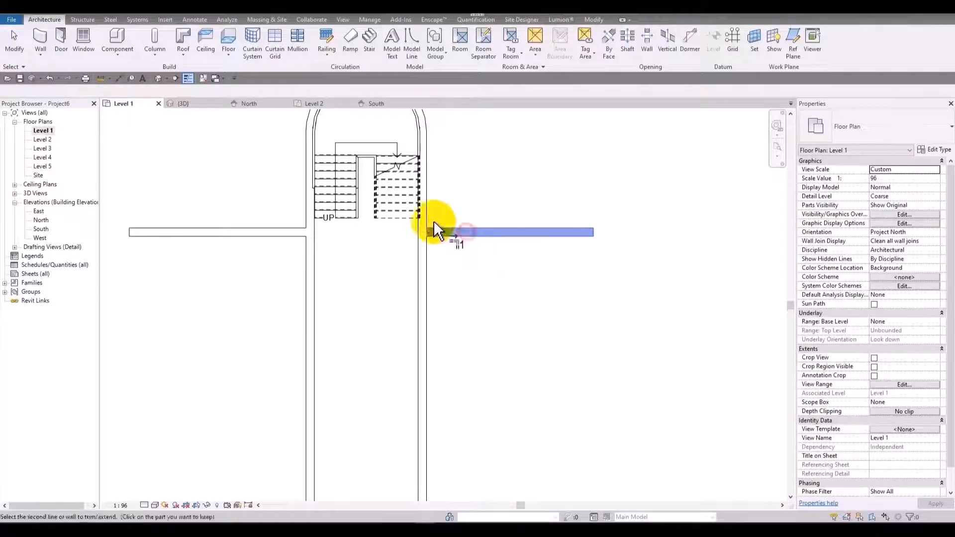
{"action": "left_click", "coordinate": [434, 230]}
{"action": "left_click", "coordinate": [304, 209]}
{"action": "left_click", "coordinate": [277, 232]}
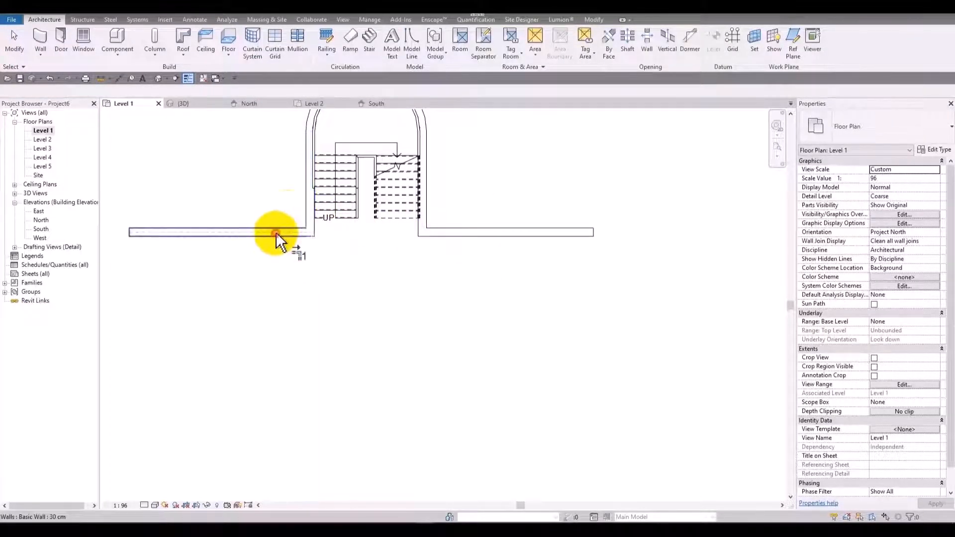
In the 3D view, set the top constraint of all five connected 30 cm walls to Up to level: Level 2.
{"action": "left_click", "coordinate": [152, 80]}
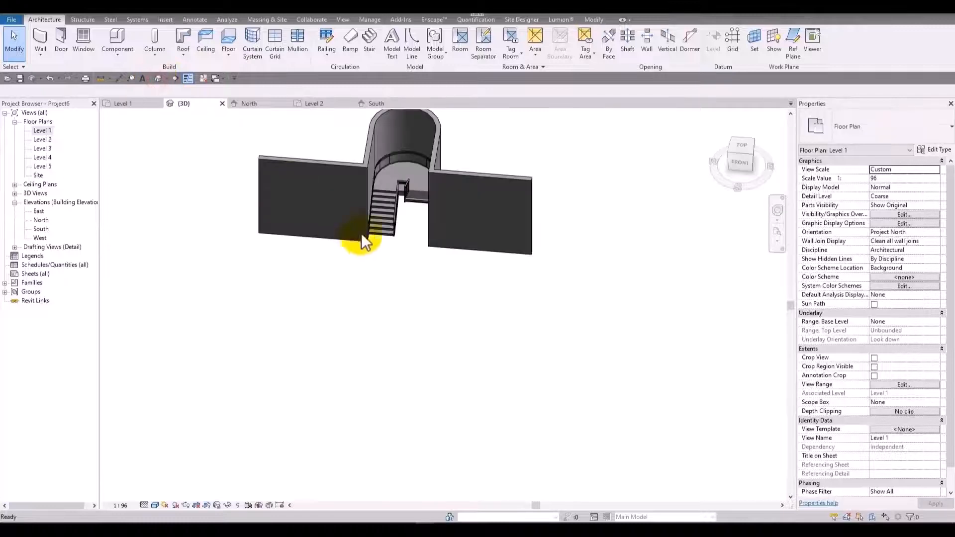
{"action": "middle_click_drag", "start_coordinate": [362, 239], "coordinate": [435, 199], "text": "shift"}
{"action": "key", "text": "Tab"}
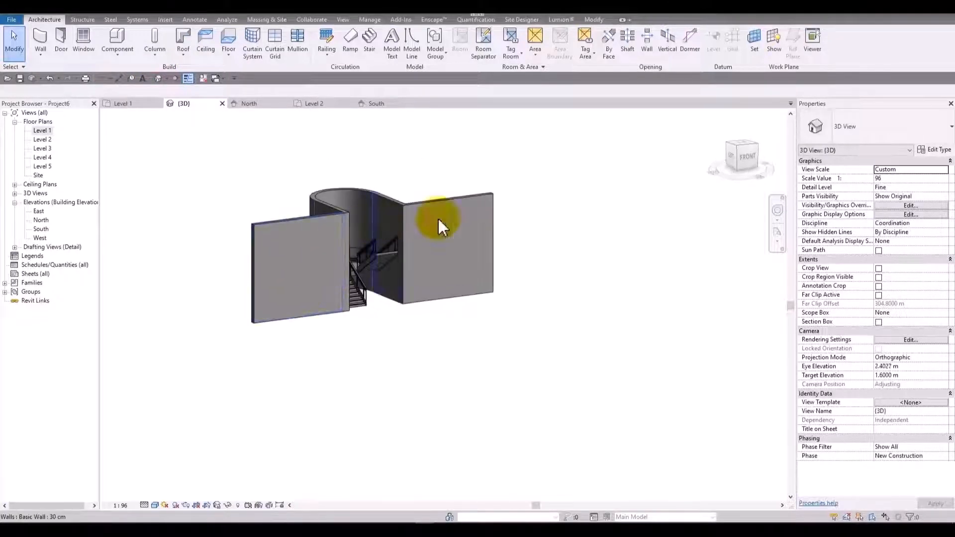
{"action": "left_click", "coordinate": [463, 199]}
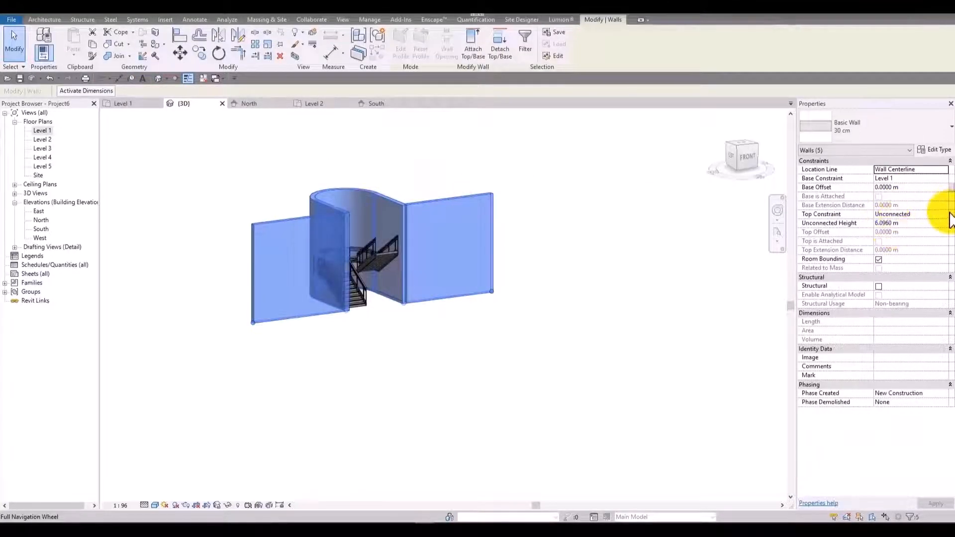
{"action": "left_click", "coordinate": [944, 215]}
{"action": "left_click", "coordinate": [918, 236]}
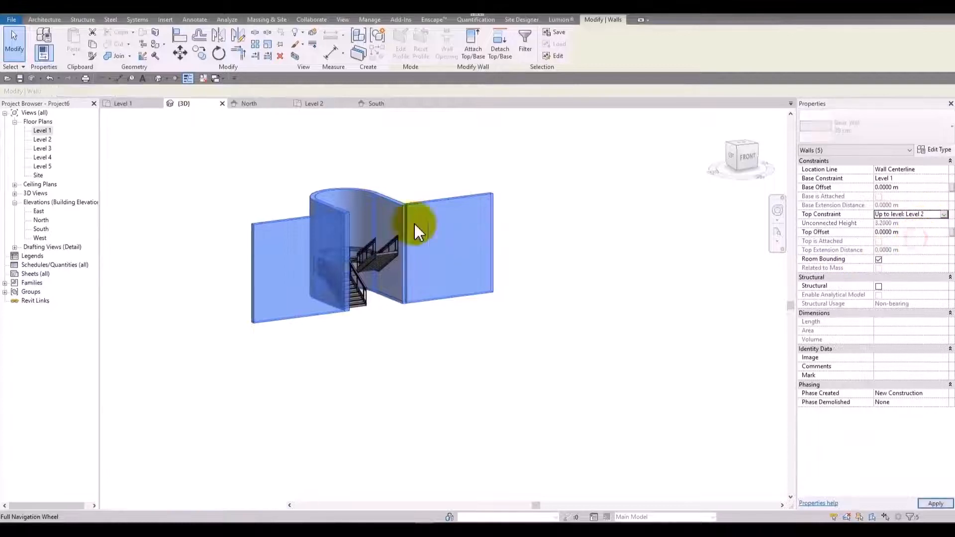
{"action": "left_click", "coordinate": [384, 189]}
Delete the outer stair railing that follows the enclosure walls around the landing.
{"action": "middle_click_drag", "start_coordinate": [506, 221], "coordinate": [386, 238], "text": "shift"}
{"action": "scroll", "coordinate": [393, 172], "scroll_direction": "up", "scroll_amount": 5}
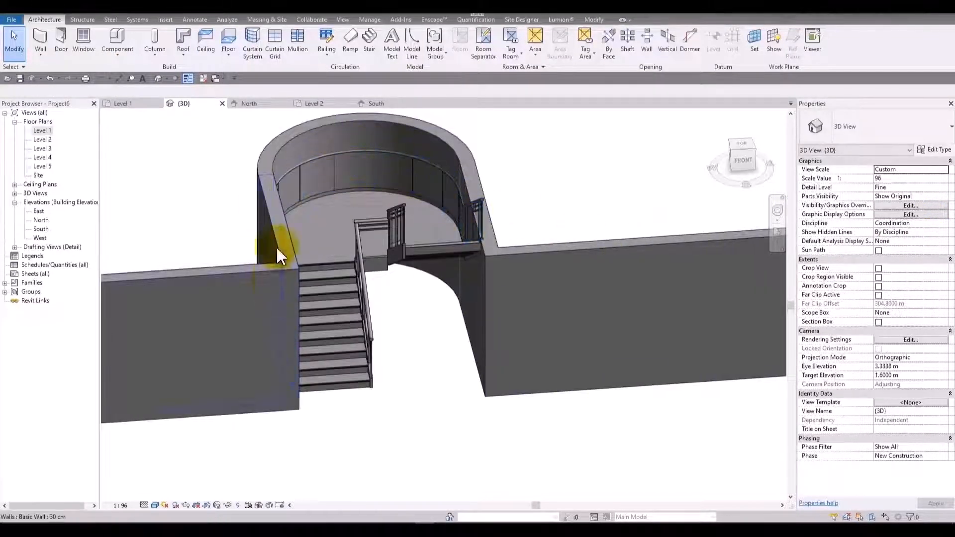
{"action": "left_click", "coordinate": [380, 171]}
{"action": "key", "text": "Delete"}
Examine the stair, its inner railing and the rounded landing inside the enclosure from the front, above and behind.
{"action": "scroll", "coordinate": [506, 257], "scroll_direction": "up", "scroll_amount": 3}
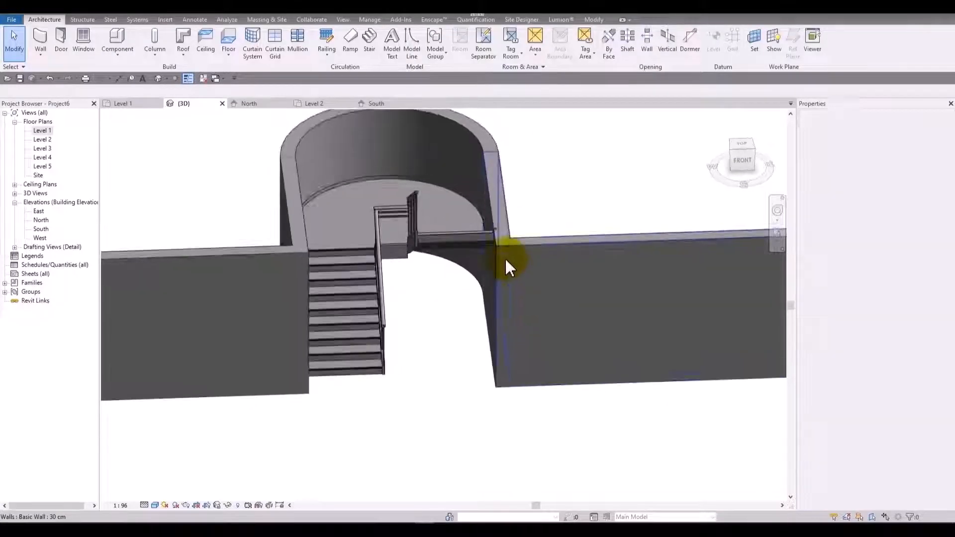
{"action": "scroll", "coordinate": [491, 244], "scroll_direction": "down", "scroll_amount": 6}
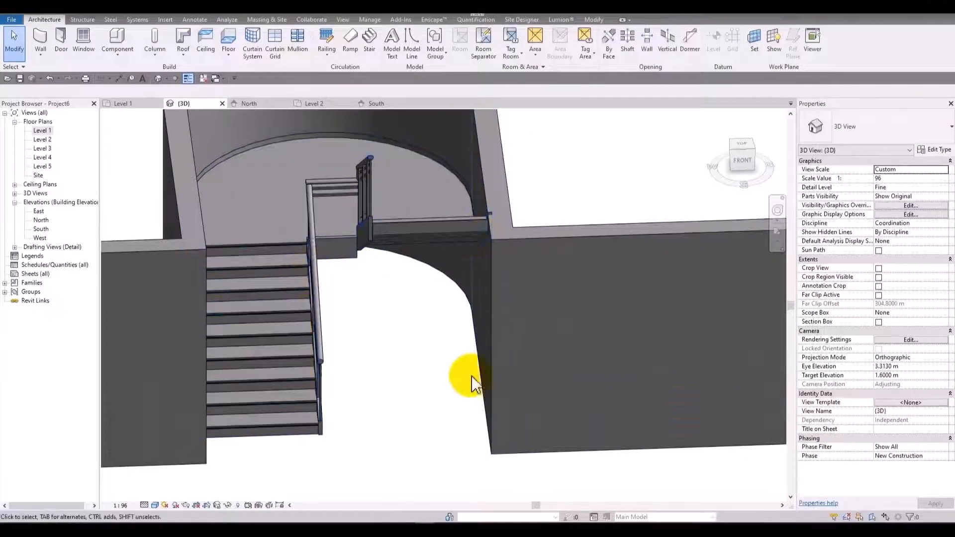
{"action": "middle_click_drag", "start_coordinate": [405, 395], "coordinate": [458, 486], "text": "shift"}
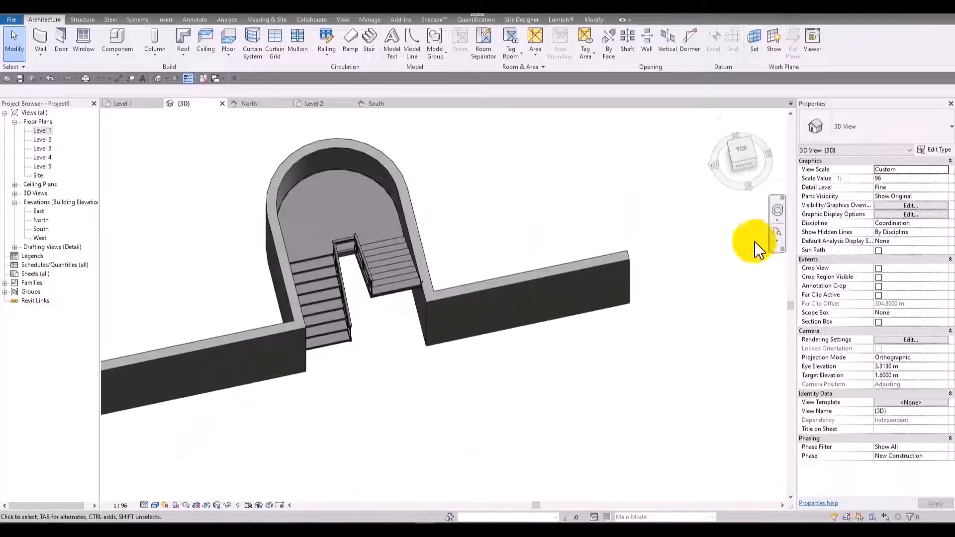
{"action": "left_click", "coordinate": [736, 153]}
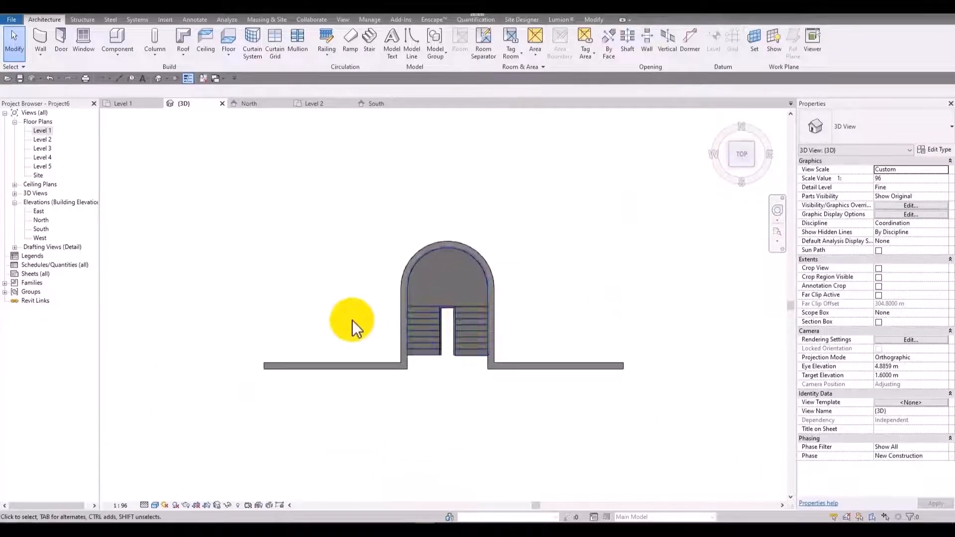
{"action": "scroll", "coordinate": [352, 321], "scroll_direction": "up", "scroll_amount": 3}
{"action": "left_click", "coordinate": [599, 338]}
{"action": "middle_click_drag", "start_coordinate": [516, 419], "coordinate": [576, 188], "text": "shift"}
{"action": "scroll", "coordinate": [559, 236], "scroll_direction": "up", "scroll_amount": 4}
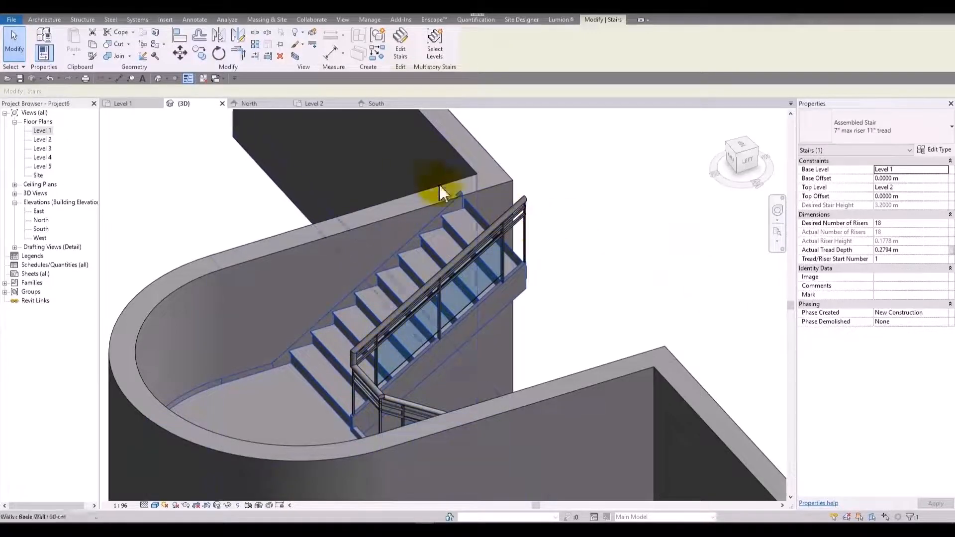
{"action": "scroll", "coordinate": [633, 262], "scroll_direction": "down", "scroll_amount": 4}
{"action": "middle_click_drag", "start_coordinate": [629, 286], "coordinate": [454, 279], "text": "shift"}
{"action": "key", "text": "Escape"}
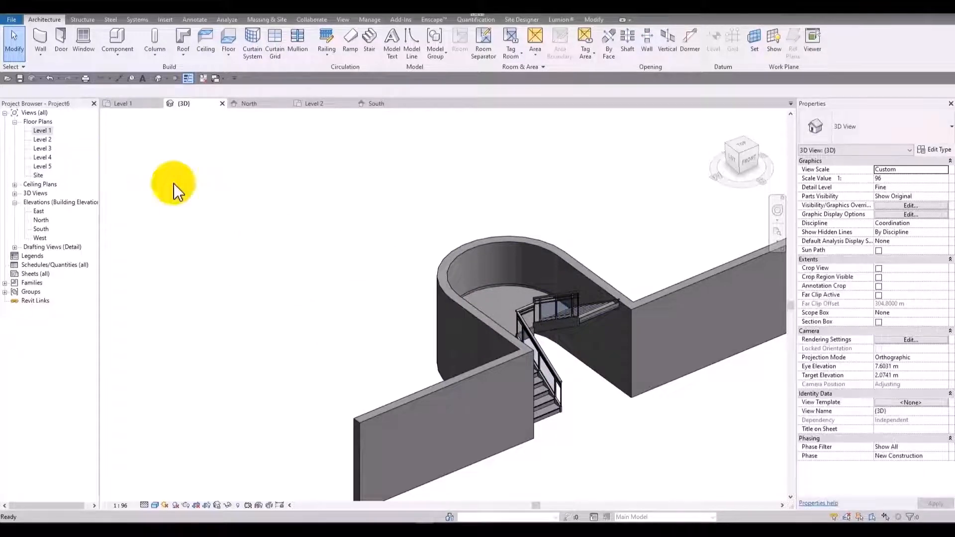
Raise the whole chain of five connected walls by setting their top constraint to Up to level: Level 5.
{"action": "left_click", "coordinate": [462, 396]}
{"action": "scroll", "coordinate": [456, 381], "scroll_direction": "down", "scroll_amount": 3}
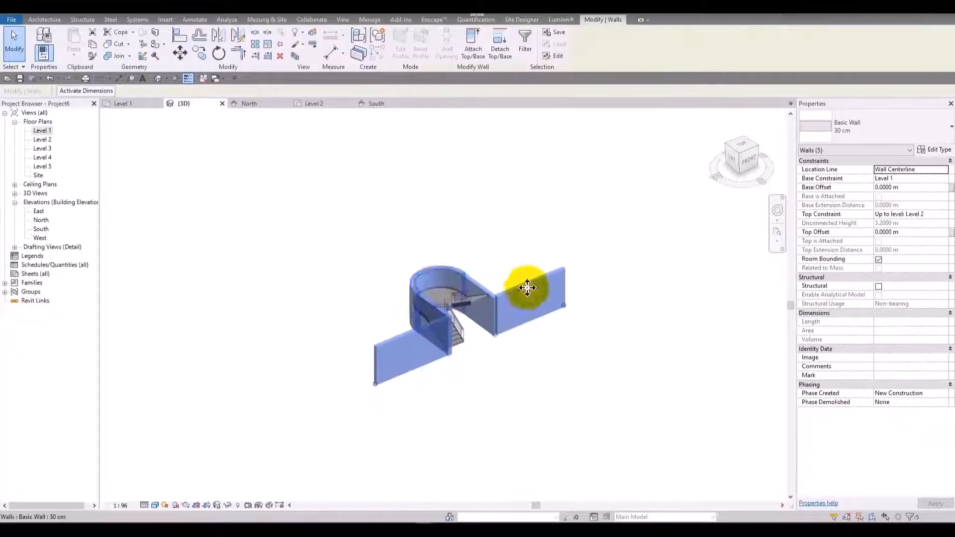
{"action": "left_click", "coordinate": [947, 215]}
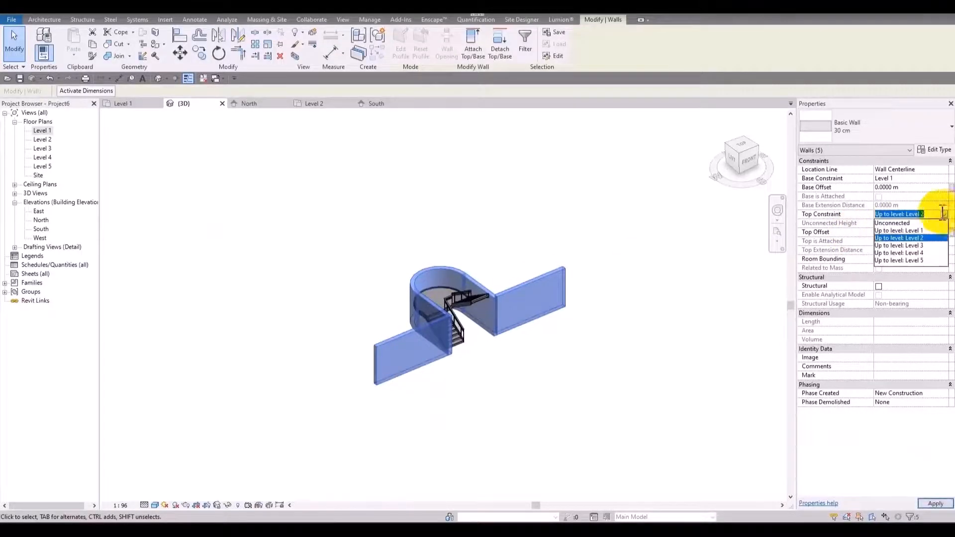
{"action": "left_click", "coordinate": [920, 261]}
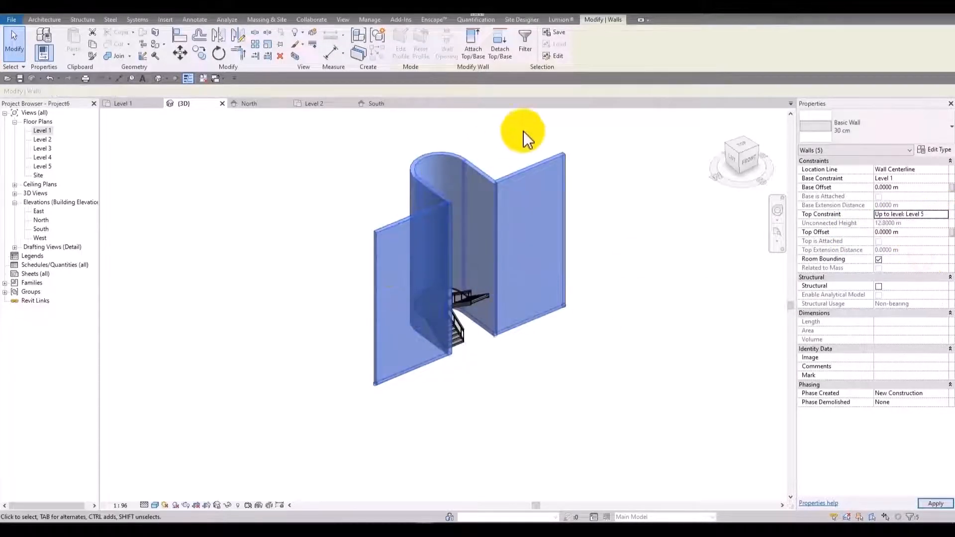
{"action": "left_click", "coordinate": [637, 283]}
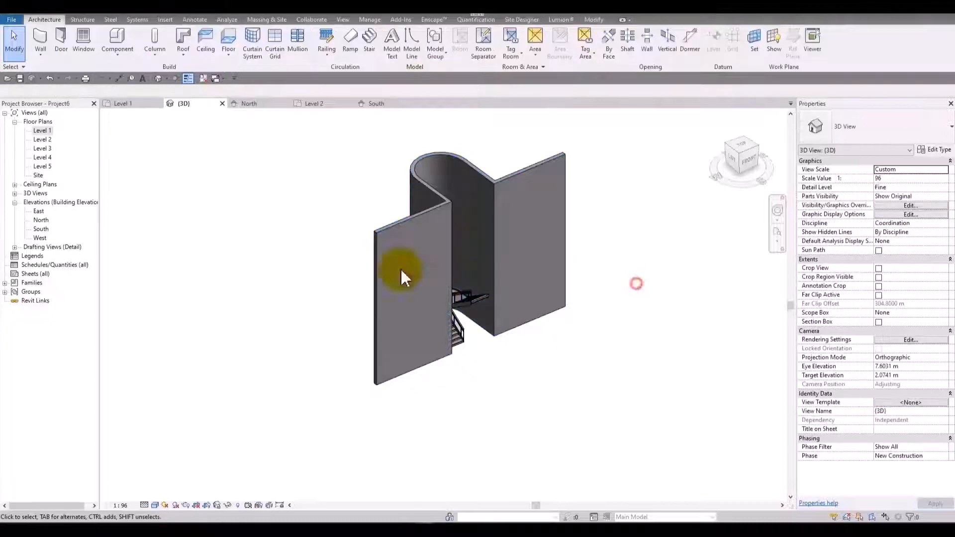
Start a Generic - 12" floor on the Level 1 plan and pick the chain of enclosure and outer walls as its boundary.
{"action": "double_click", "coordinate": [43, 131]}
{"action": "left_click", "coordinate": [238, 39]}
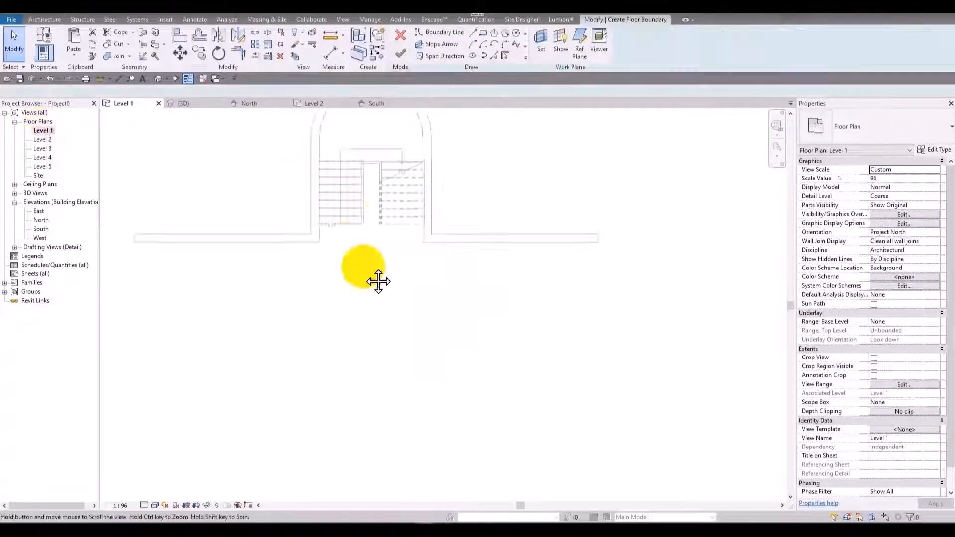
{"action": "middle_click_drag", "start_coordinate": [376, 277], "coordinate": [413, 334]}
{"action": "left_click", "coordinate": [453, 157]}
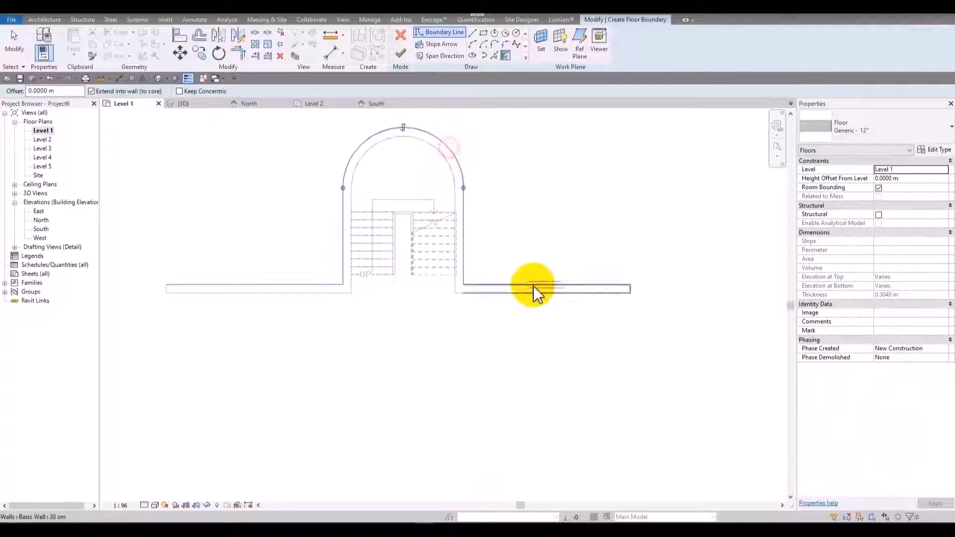
Close the floor boundary with three straight lines forming a rectangle about 10 m deep between the outer wall ends, and finish the floor.
{"action": "left_click", "coordinate": [473, 32]}
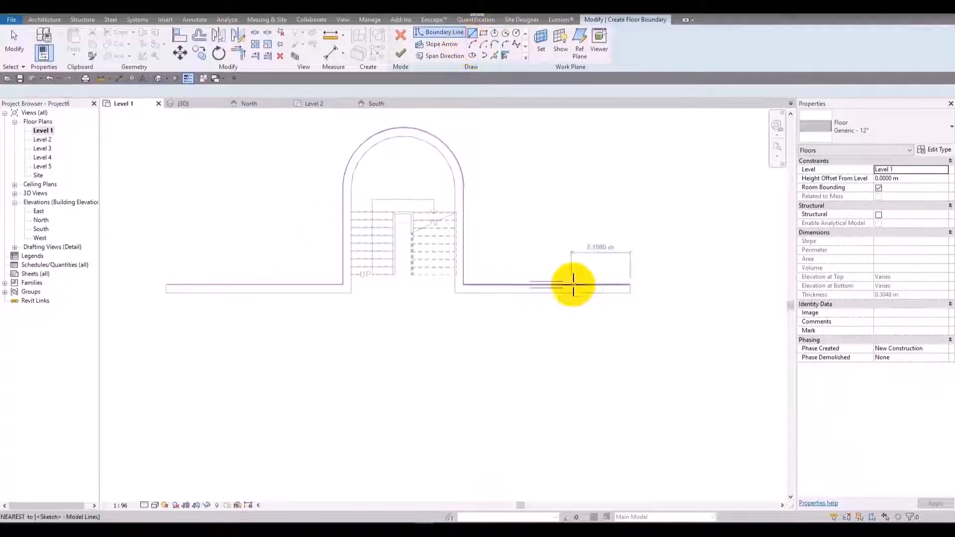
{"action": "left_click", "coordinate": [629, 286]}
{"action": "scroll", "coordinate": [608, 350], "scroll_direction": "down", "scroll_amount": 3}
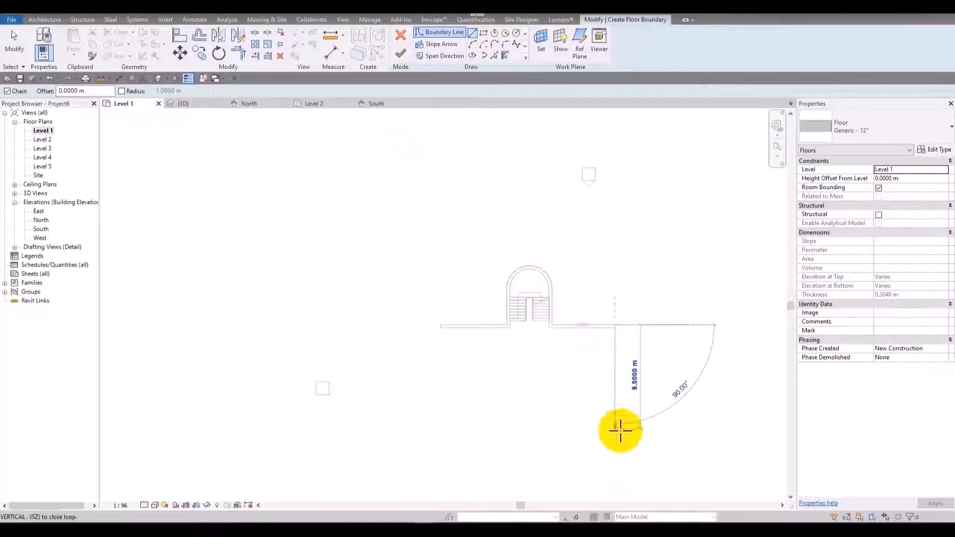
{"action": "left_click", "coordinate": [616, 430]}
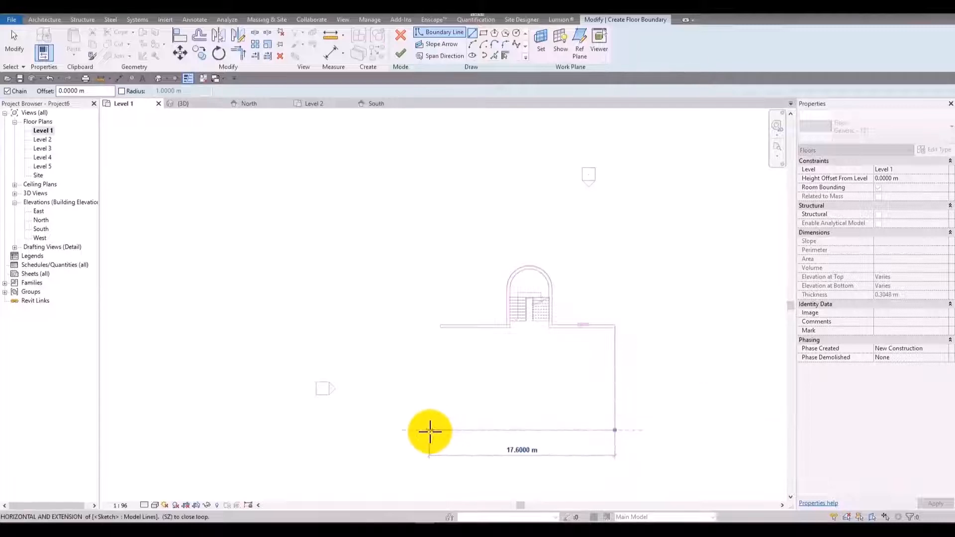
{"action": "left_click", "coordinate": [441, 430]}
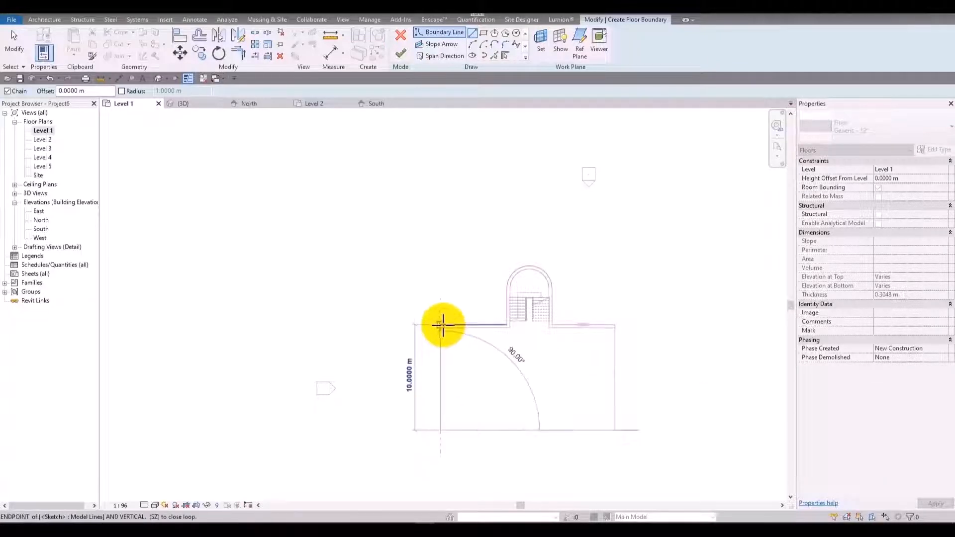
{"action": "left_click", "coordinate": [441, 326]}
{"action": "left_click", "coordinate": [407, 61]}
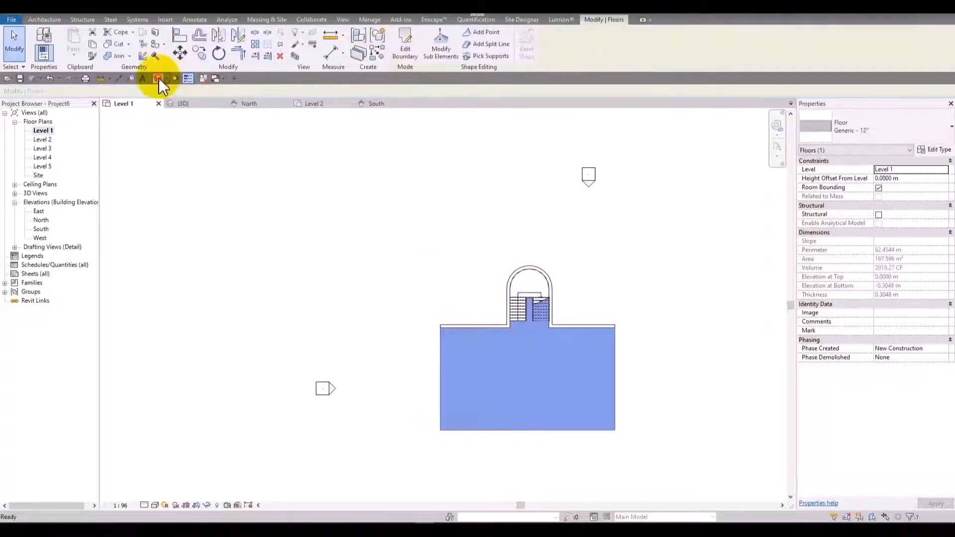
Copy the Level 1 floor in the 3D view and paste it aligned to Level 2, Level 3, Level 4 and Level 5.
{"action": "left_click", "coordinate": [158, 78]}
{"action": "middle_click_drag", "start_coordinate": [634, 333], "coordinate": [275, 295], "text": "shift"}
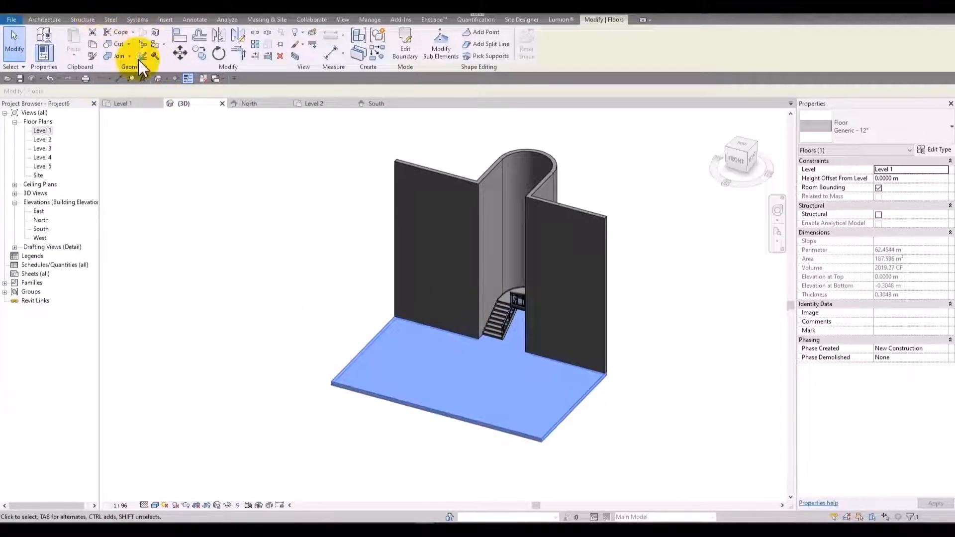
{"action": "left_click", "coordinate": [79, 55]}
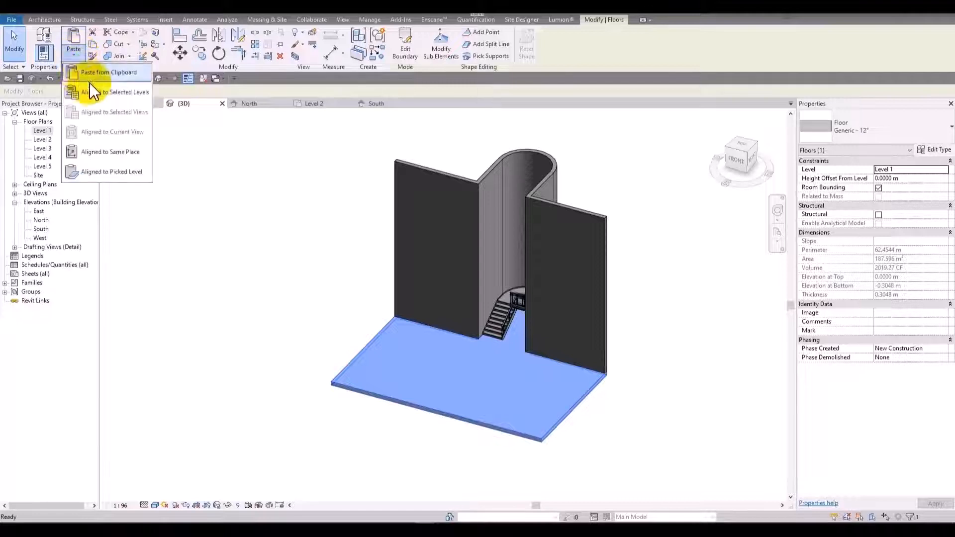
{"action": "left_click", "coordinate": [92, 90]}
{"action": "left_click", "coordinate": [178, 155]}
{"action": "left_click", "coordinate": [174, 175], "text": "shift"}
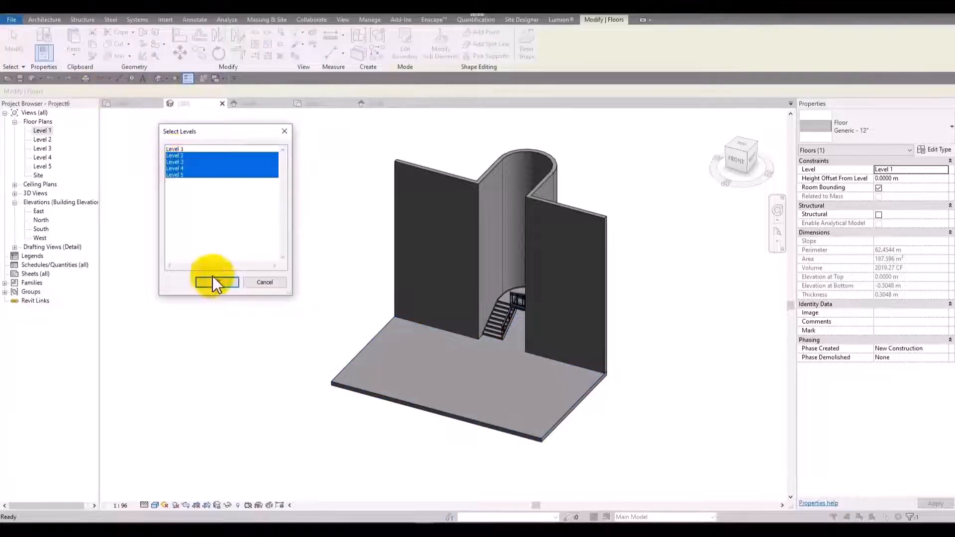
{"action": "left_click", "coordinate": [217, 282]}
{"action": "left_click", "coordinate": [645, 214]}
Examine the stacked floors and the stair between Level 1 and Level 2 from the front and above.
{"action": "middle_click_drag", "start_coordinate": [675, 292], "coordinate": [565, 316], "text": "shift"}
{"action": "scroll", "coordinate": [500, 358], "scroll_direction": "up", "scroll_amount": 3}
{"action": "scroll", "coordinate": [498, 354], "scroll_direction": "up", "scroll_amount": 2}
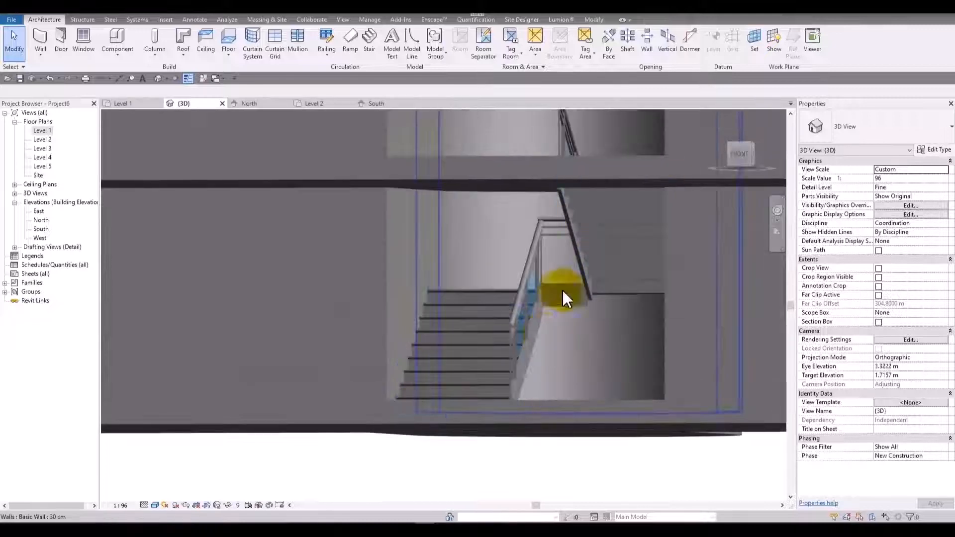
{"action": "scroll", "coordinate": [428, 249], "scroll_direction": "down", "scroll_amount": 4}
{"action": "middle_click_drag", "start_coordinate": [427, 129], "coordinate": [446, 200]}
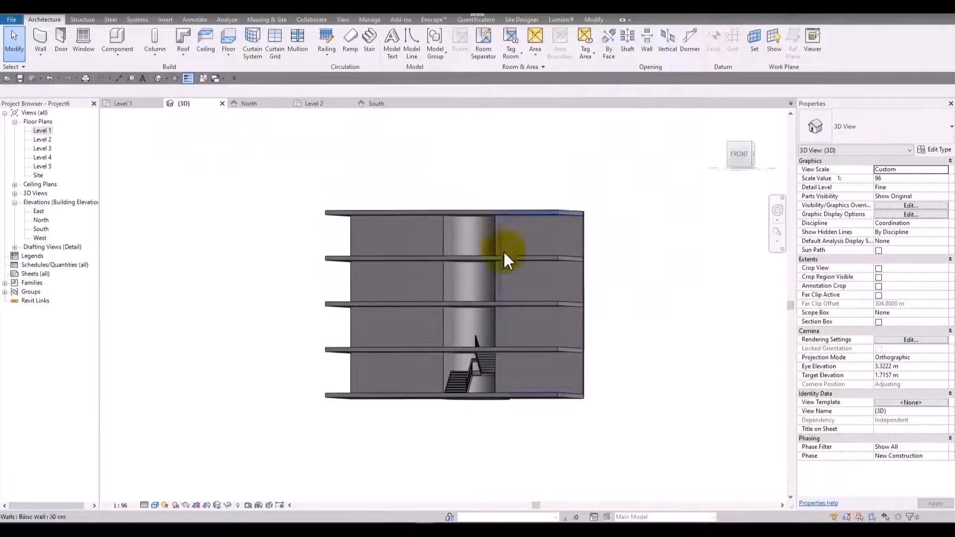
{"action": "scroll", "coordinate": [482, 381], "scroll_direction": "up", "scroll_amount": 3}
{"action": "left_click", "coordinate": [479, 363]}
{"action": "scroll", "coordinate": [431, 291], "scroll_direction": "down", "scroll_amount": 3}
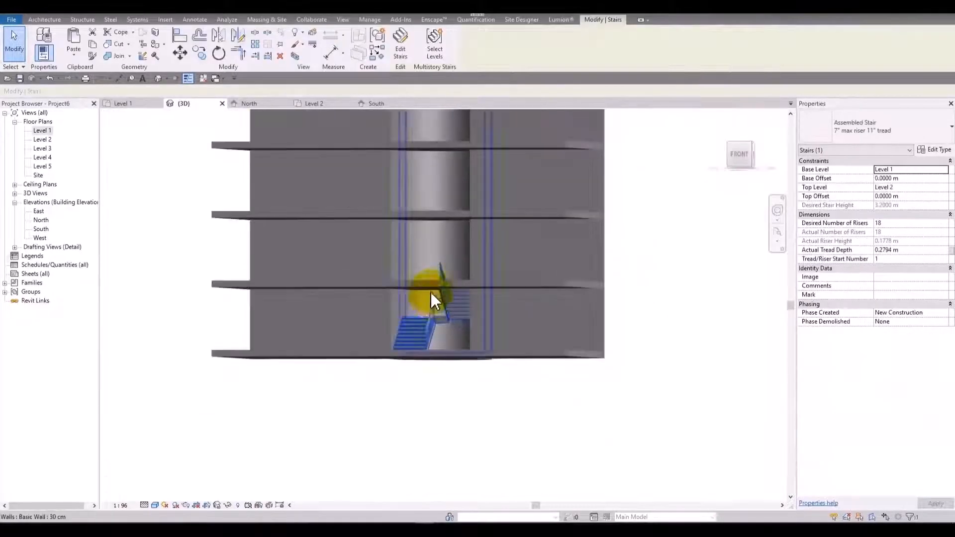
{"action": "middle_click_drag", "start_coordinate": [431, 291], "coordinate": [429, 391], "text": "shift"}
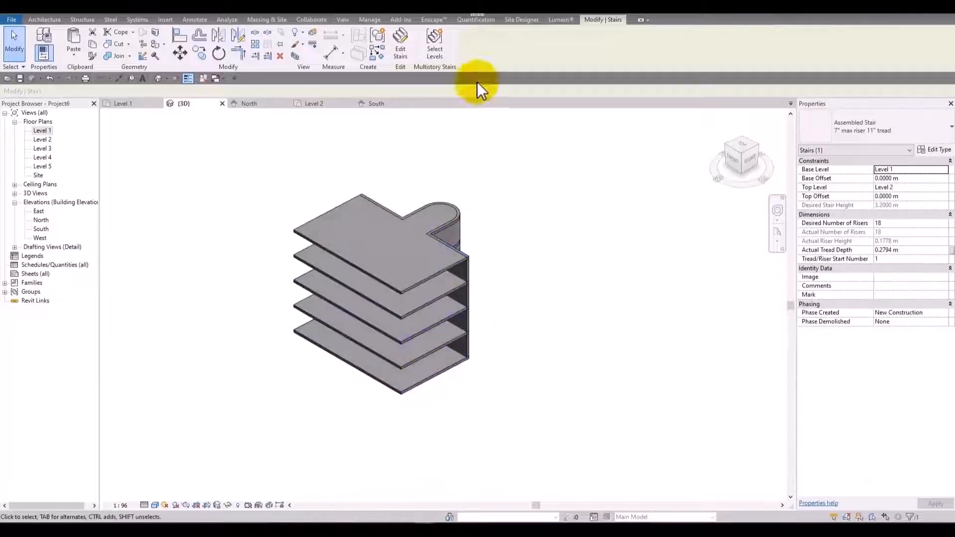
{"action": "scroll", "coordinate": [411, 259], "scroll_direction": "down", "scroll_amount": 3}
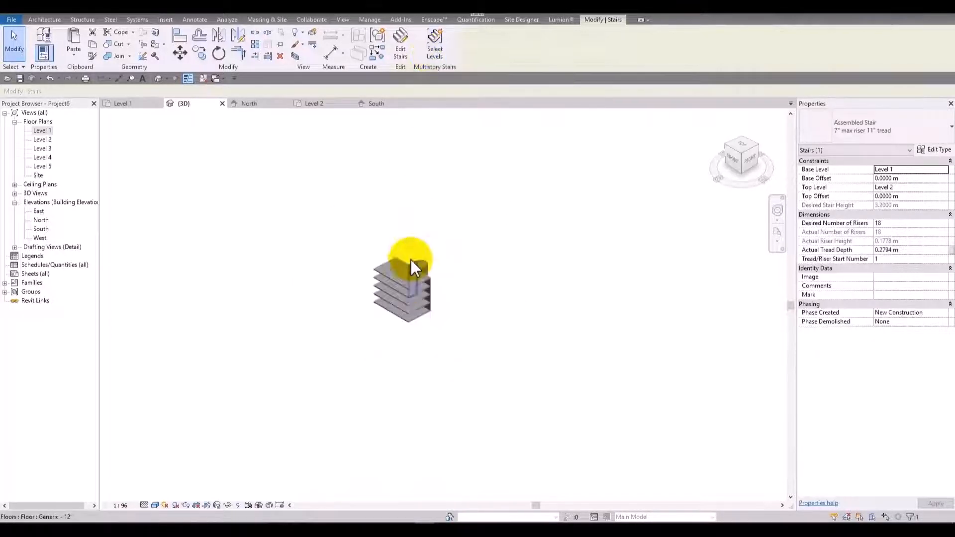
{"action": "scroll", "coordinate": [408, 248], "scroll_direction": "up", "scroll_amount": 5}
{"action": "scroll", "coordinate": [182, 410], "scroll_direction": "down", "scroll_amount": 4}
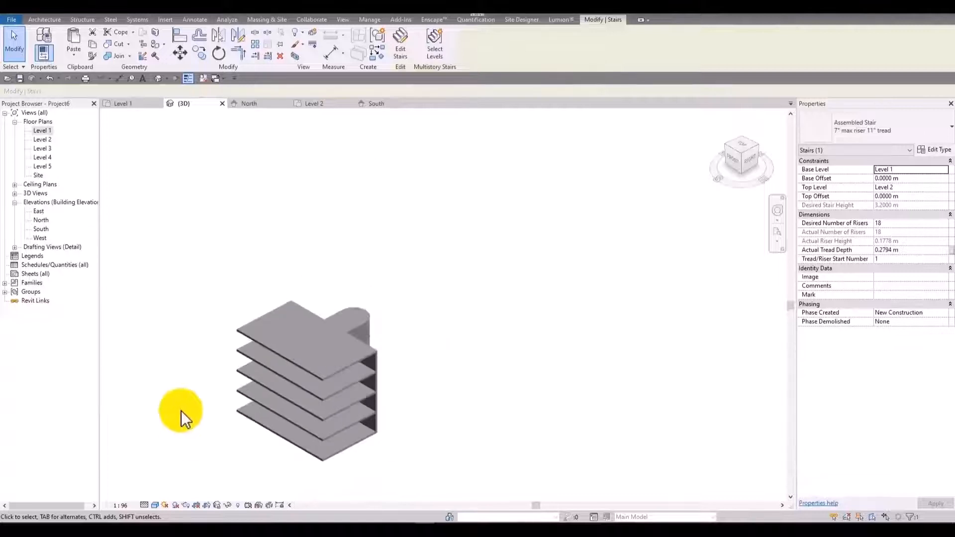
{"action": "middle_click_drag", "start_coordinate": [246, 318], "coordinate": [291, 247]}
Turn on the Levels annotation category in the 3D view's visibility overrides and view the level lines around the building.
{"action": "key", "text": "v"}
{"action": "key", "text": "g"}
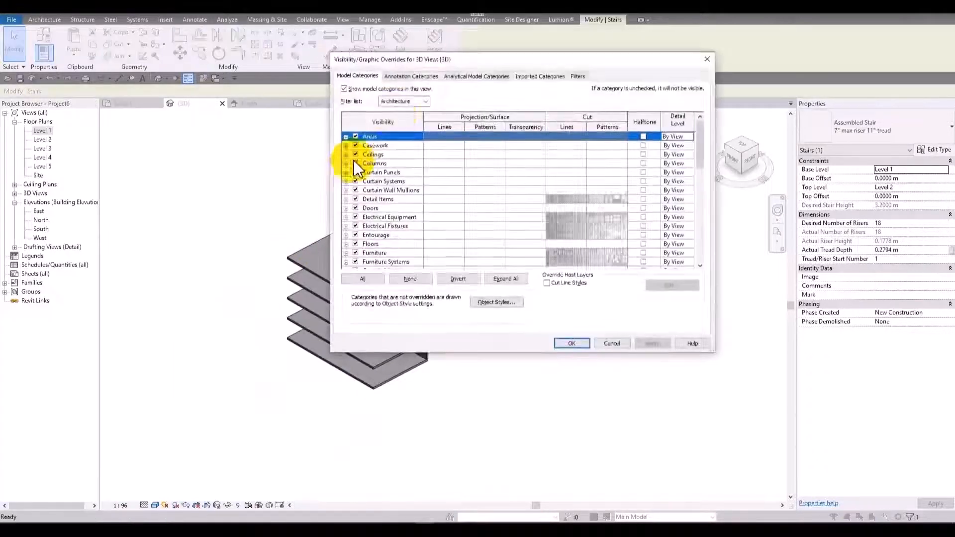
{"action": "left_click", "coordinate": [423, 72]}
{"action": "left_click", "coordinate": [363, 201]}
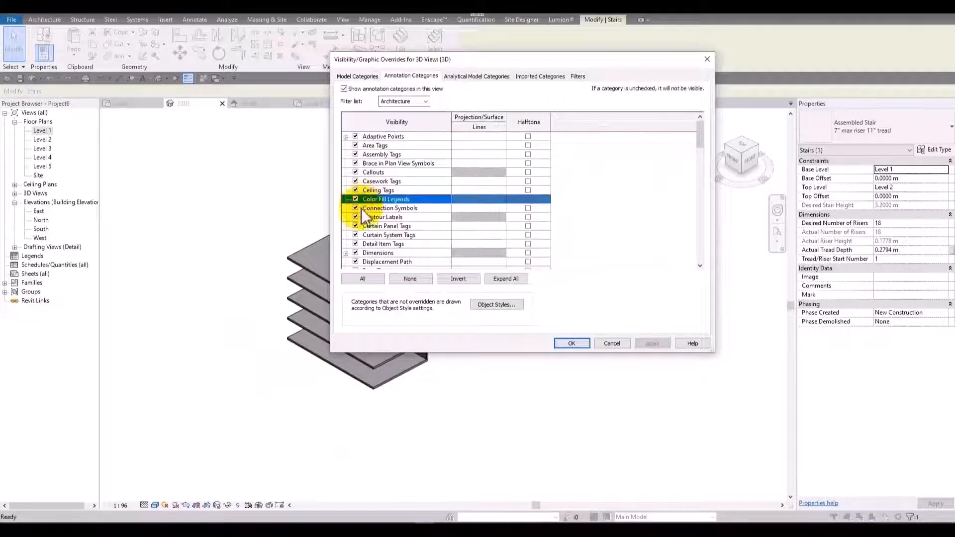
{"action": "key", "text": "l"}
{"action": "scroll", "coordinate": [362, 255], "scroll_direction": "down", "scroll_amount": 1}
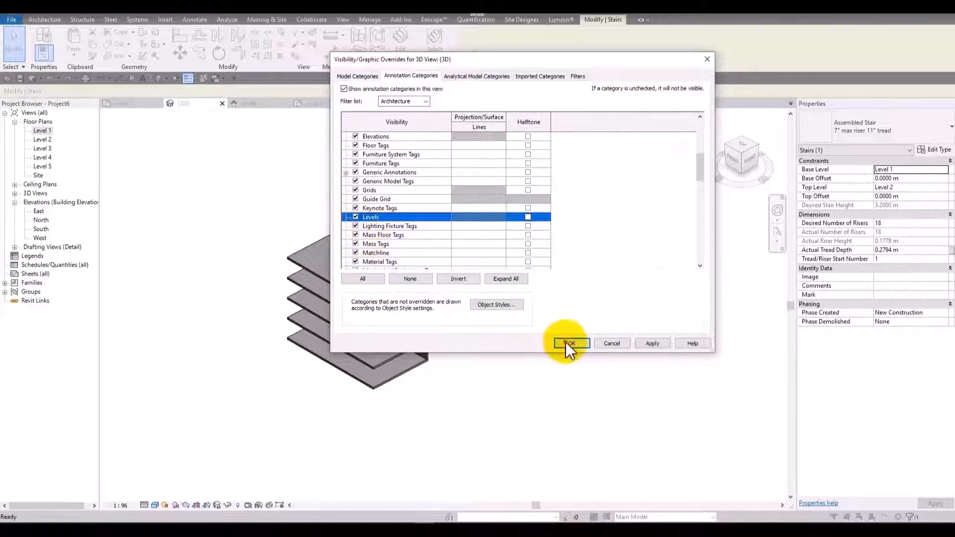
{"action": "left_click", "coordinate": [566, 343]}
{"action": "left_click", "coordinate": [510, 264]}
{"action": "scroll", "coordinate": [510, 262], "scroll_direction": "down", "scroll_amount": 3}
{"action": "scroll", "coordinate": [473, 302], "scroll_direction": "up", "scroll_amount": 3}
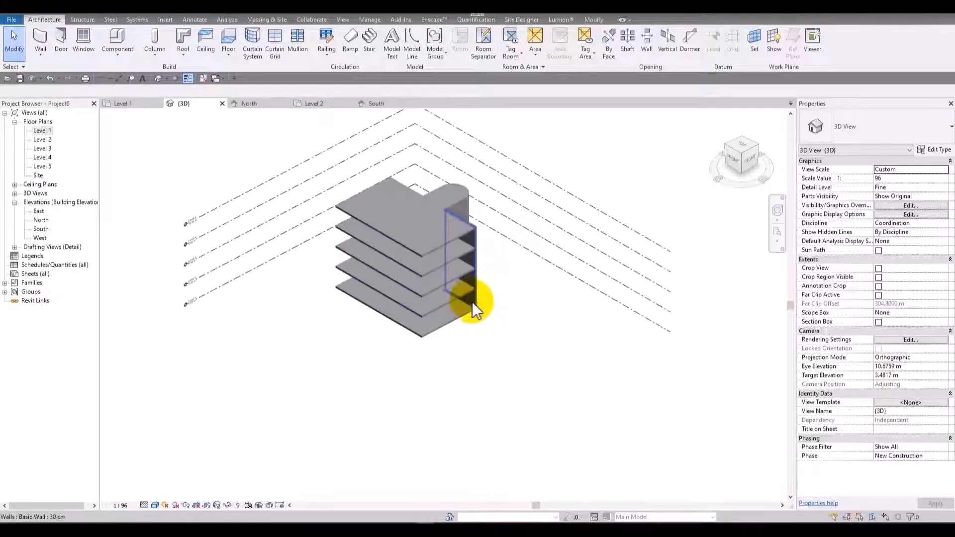
Copy the stair between Level 1 and Level 2 and paste it aligned to Level 5.
{"action": "scroll", "coordinate": [472, 302], "scroll_direction": "up", "scroll_amount": 1}
{"action": "scroll", "coordinate": [447, 323], "scroll_direction": "down", "scroll_amount": 2}
{"action": "middle_click_drag", "start_coordinate": [391, 293], "coordinate": [448, 261], "text": "shift"}
{"action": "scroll", "coordinate": [437, 259], "scroll_direction": "up", "scroll_amount": 3}
{"action": "left_click", "coordinate": [404, 274]}
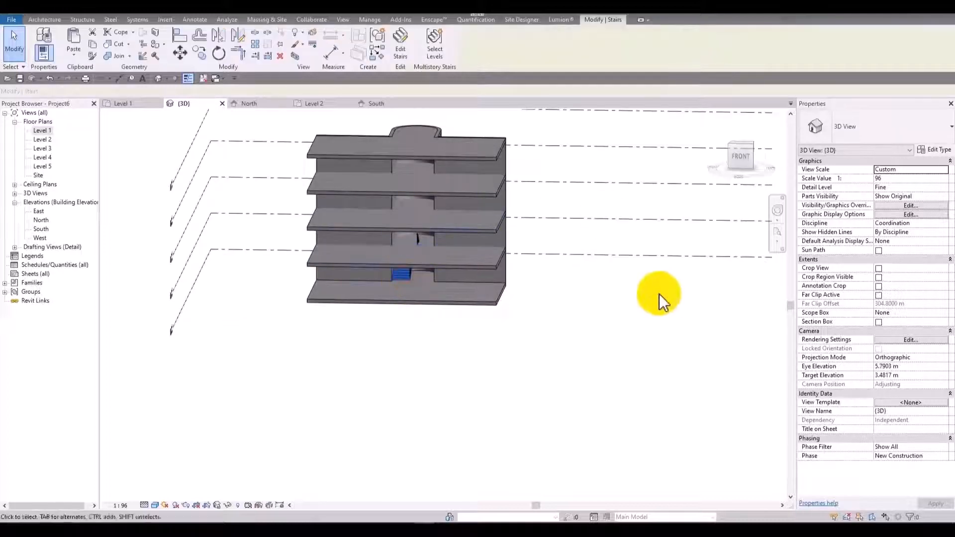
{"action": "middle_click_drag", "start_coordinate": [659, 294], "coordinate": [746, 276]}
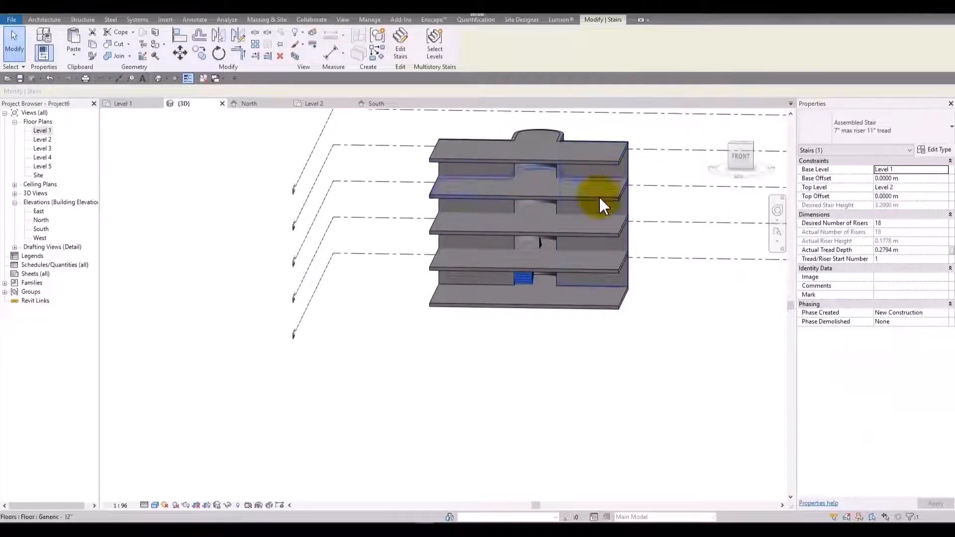
{"action": "left_click", "coordinate": [73, 54]}
{"action": "left_click", "coordinate": [99, 96]}
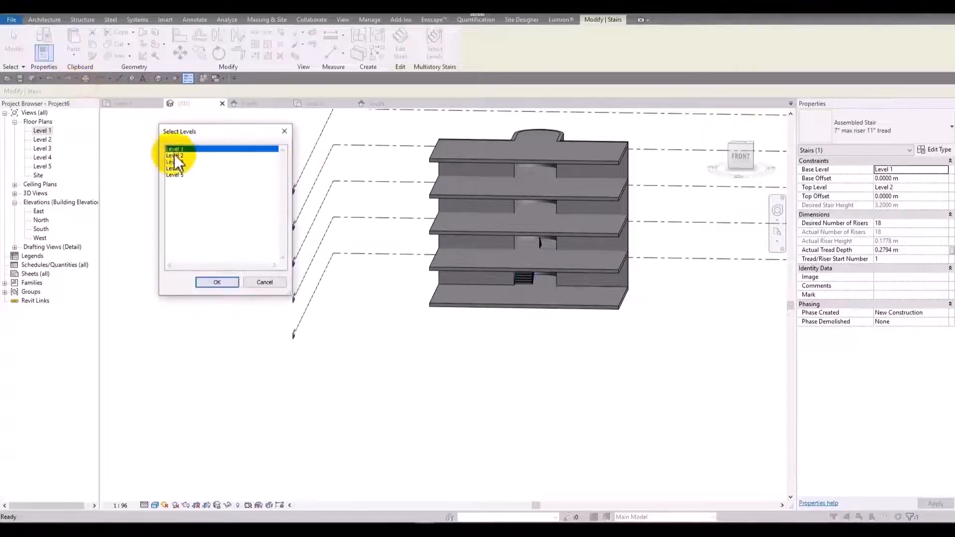
{"action": "left_click", "coordinate": [216, 283]}
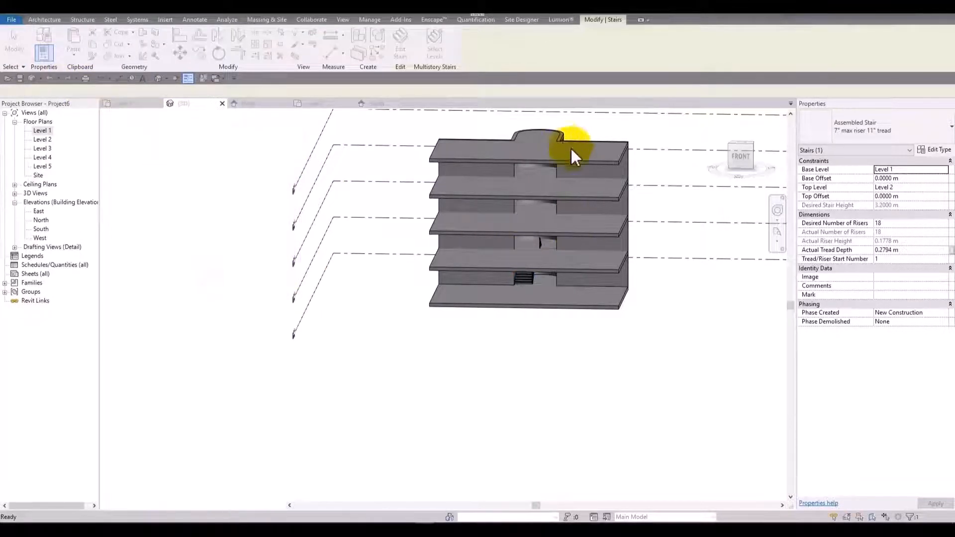
Examine the pasted stair at Level 5 from above and the front, and undo the paste.
{"action": "middle_click_drag", "start_coordinate": [538, 384], "coordinate": [463, 401], "text": "shift"}
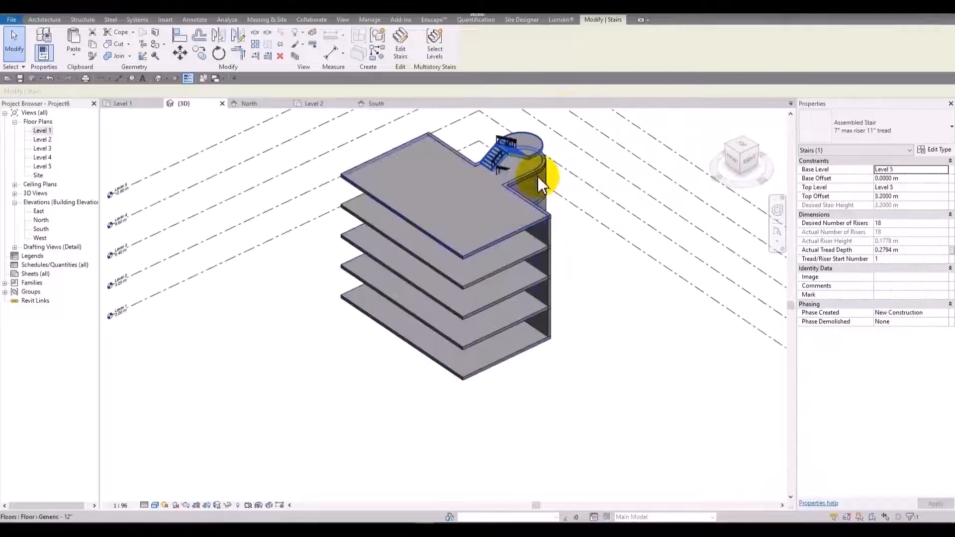
{"action": "middle_click_drag", "start_coordinate": [512, 172], "coordinate": [571, 215], "text": "shift"}
{"action": "scroll", "coordinate": [530, 145], "scroll_direction": "up", "scroll_amount": 3}
{"action": "scroll", "coordinate": [530, 145], "scroll_direction": "up", "scroll_amount": 2}
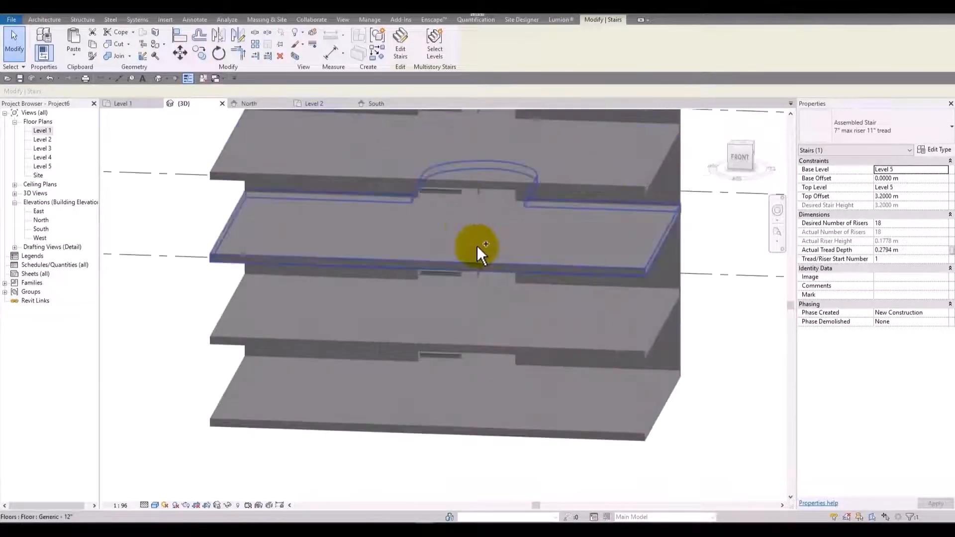
{"action": "key", "text": "ctrl+z"}
Turn the Level 1 stair into a multistory stair by connecting it to Level 3, Level 4 and Level 5, and finish.
{"action": "scroll", "coordinate": [530, 214], "scroll_direction": "down", "scroll_amount": 4}
{"action": "middle_click_drag", "start_coordinate": [570, 363], "coordinate": [563, 311], "text": "shift"}
{"action": "scroll", "coordinate": [540, 284], "scroll_direction": "up", "scroll_amount": 3}
{"action": "left_click", "coordinate": [528, 233]}
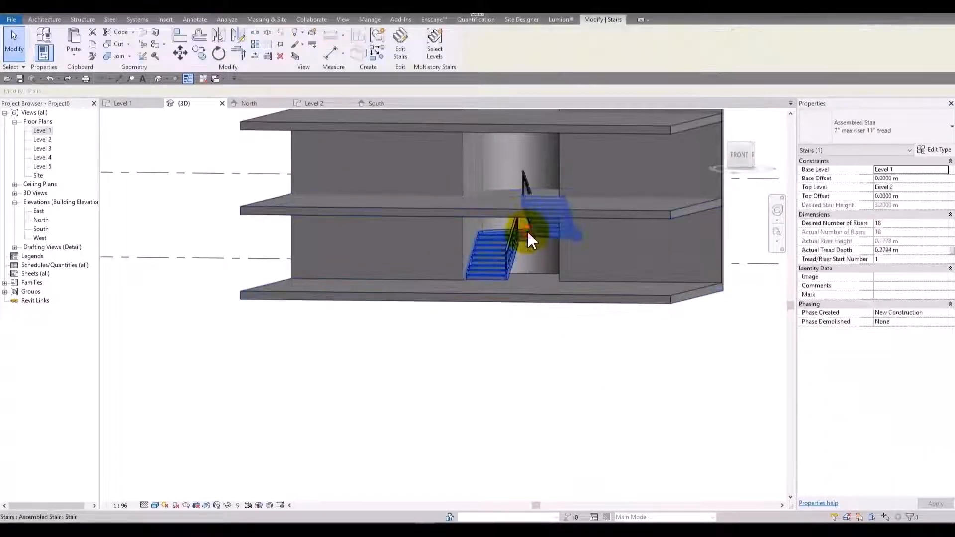
{"action": "scroll", "coordinate": [510, 295], "scroll_direction": "down", "scroll_amount": 3}
{"action": "middle_click_drag", "start_coordinate": [509, 214], "coordinate": [485, 262]}
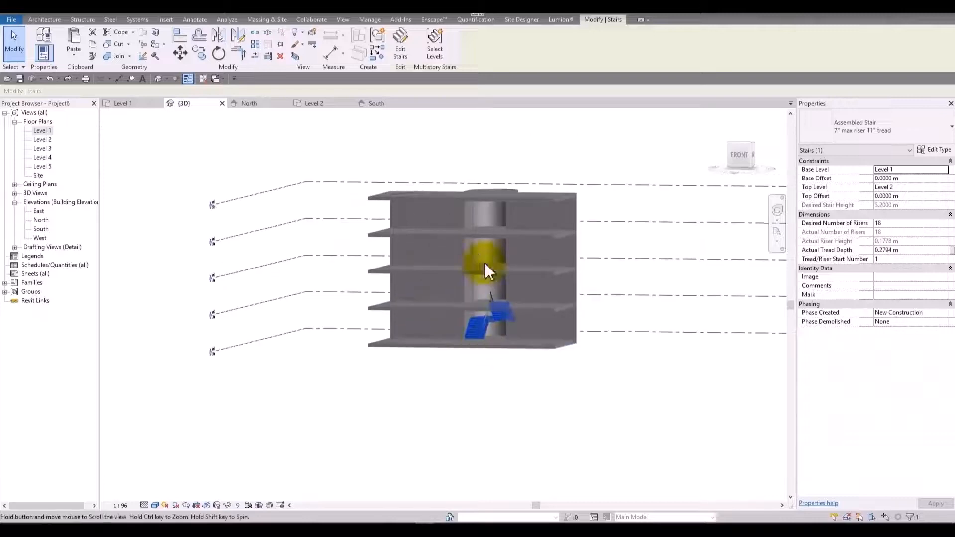
{"action": "left_click", "coordinate": [435, 49]}
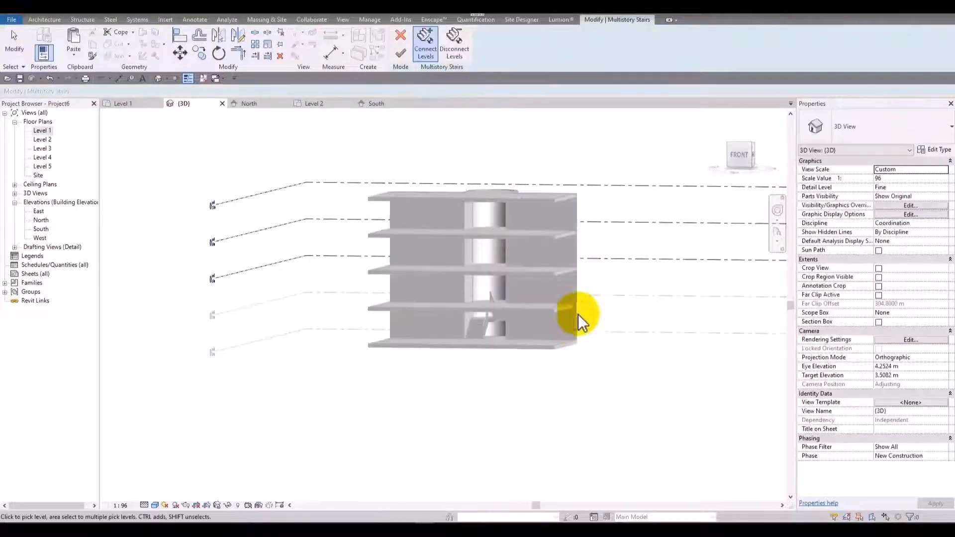
{"action": "left_click", "coordinate": [608, 261]}
{"action": "left_click", "coordinate": [601, 221]}
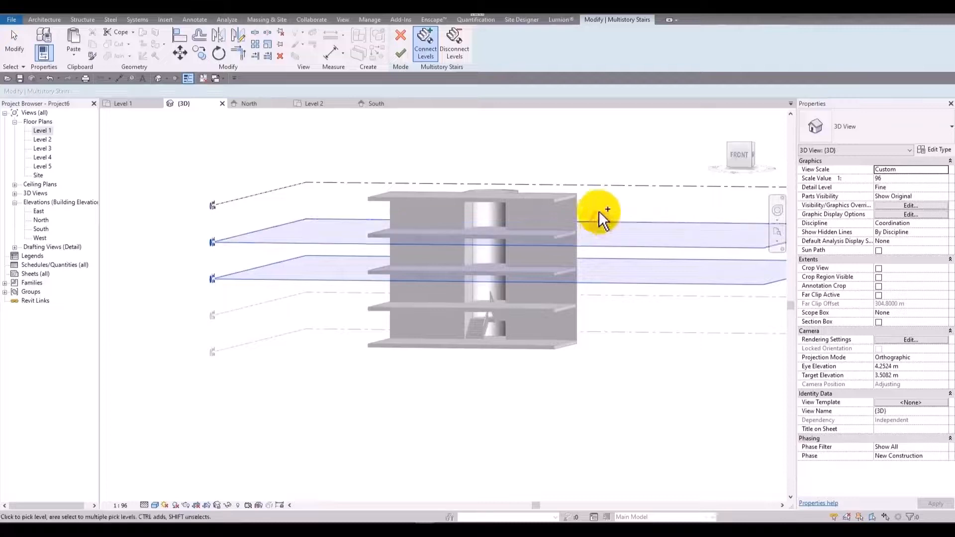
{"action": "left_click", "coordinate": [593, 192]}
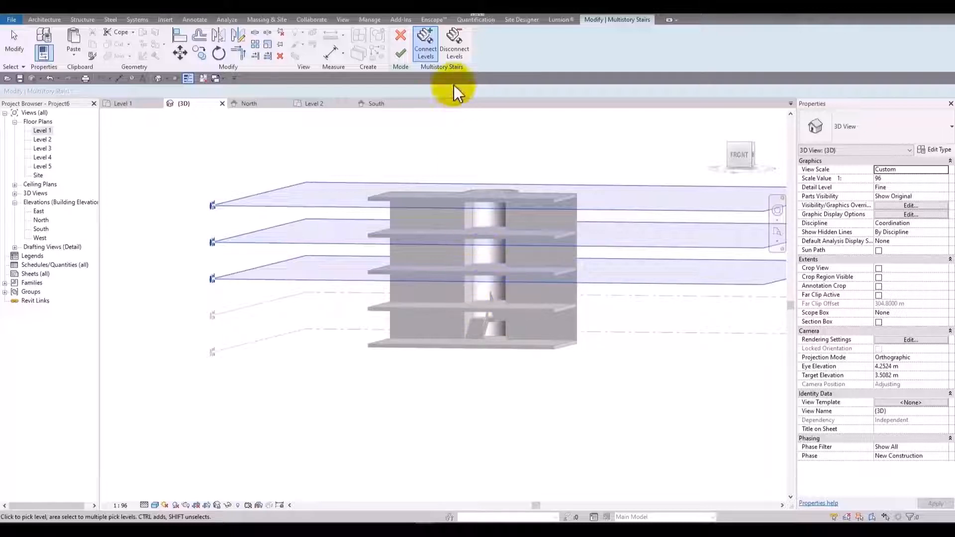
{"action": "left_click", "coordinate": [401, 53]}
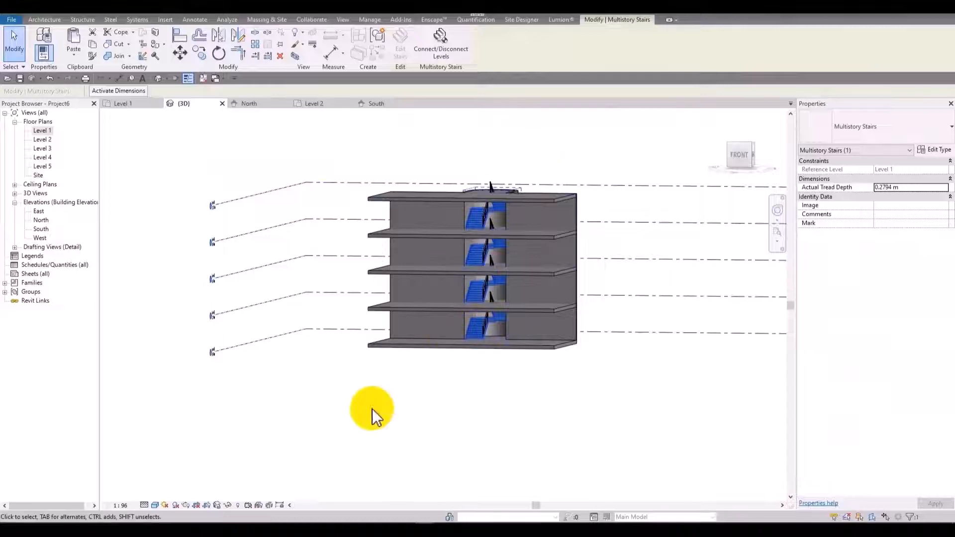
{"action": "middle_click_drag", "start_coordinate": [374, 412], "coordinate": [387, 445], "text": "shift"}
{"action": "left_click", "coordinate": [372, 430]}
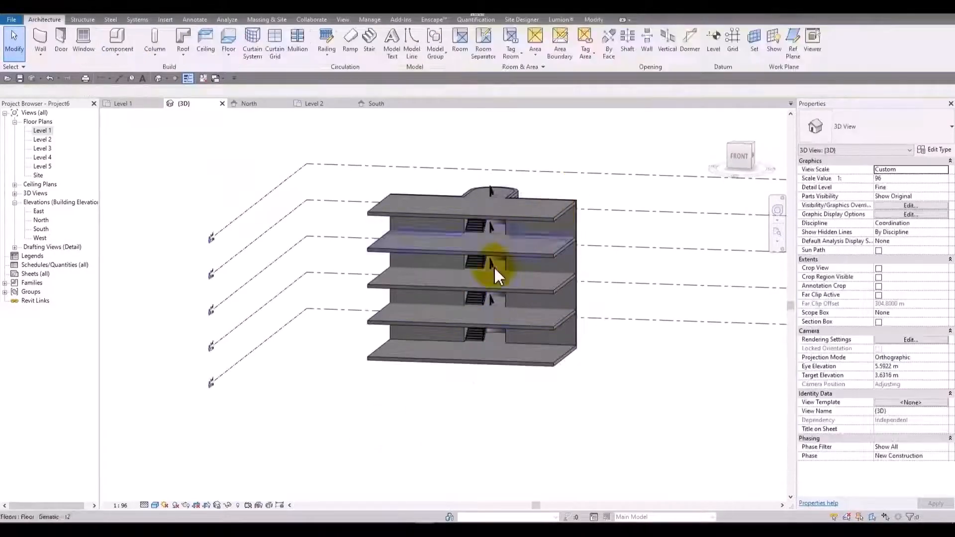
Disconnect Level 5 from the multistory stair in the 3D view and finish the edit.
{"action": "scroll", "coordinate": [490, 264], "scroll_direction": "up", "scroll_amount": 3}
{"action": "left_click", "coordinate": [480, 190]}
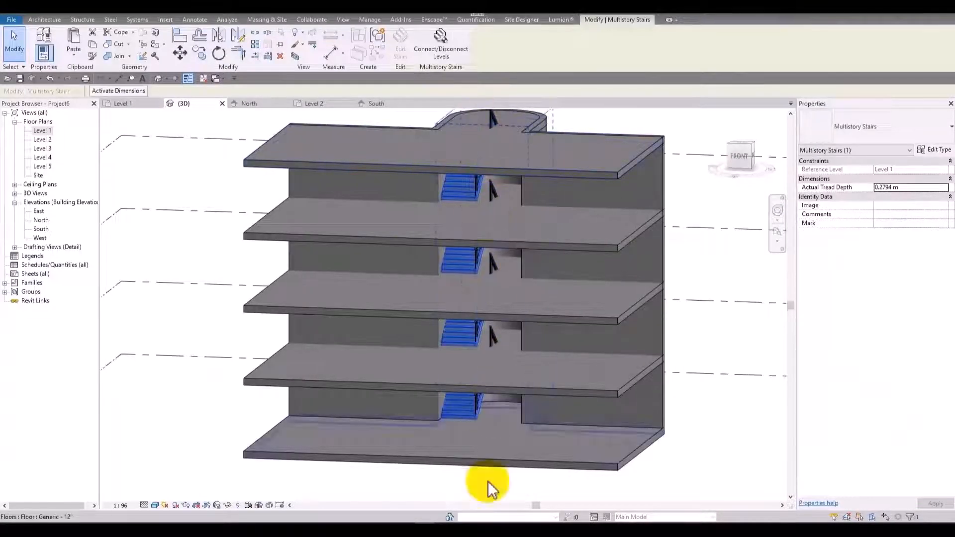
{"action": "scroll", "coordinate": [495, 249], "scroll_direction": "down", "scroll_amount": 3}
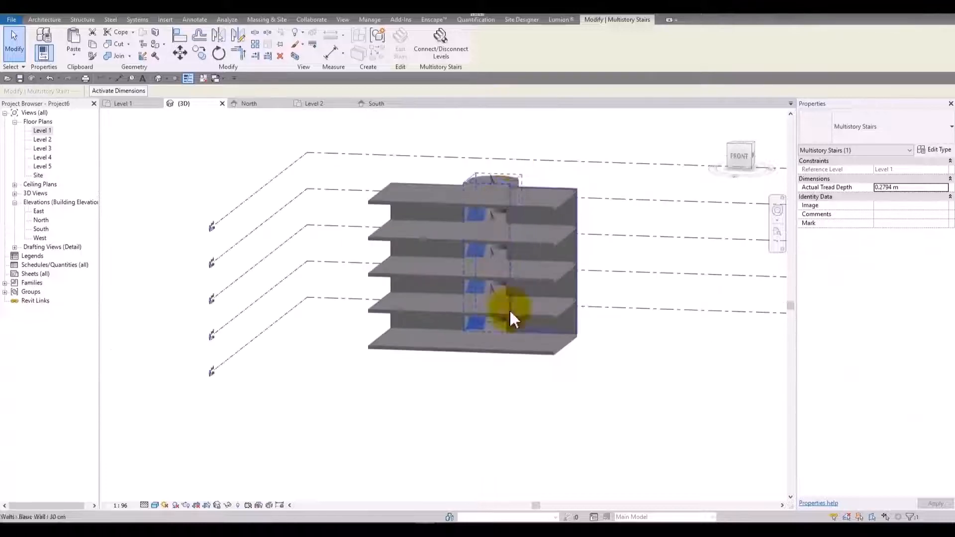
{"action": "left_click", "coordinate": [448, 52]}
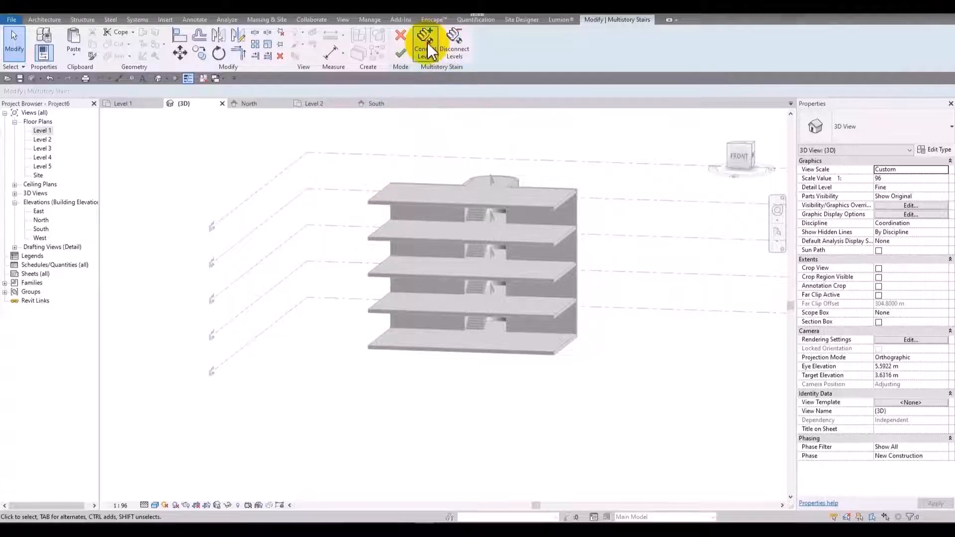
{"action": "left_click_drag", "start_coordinate": [235, 143], "coordinate": [191, 321]}
{"action": "left_click_drag", "start_coordinate": [181, 413], "coordinate": [182, 439]}
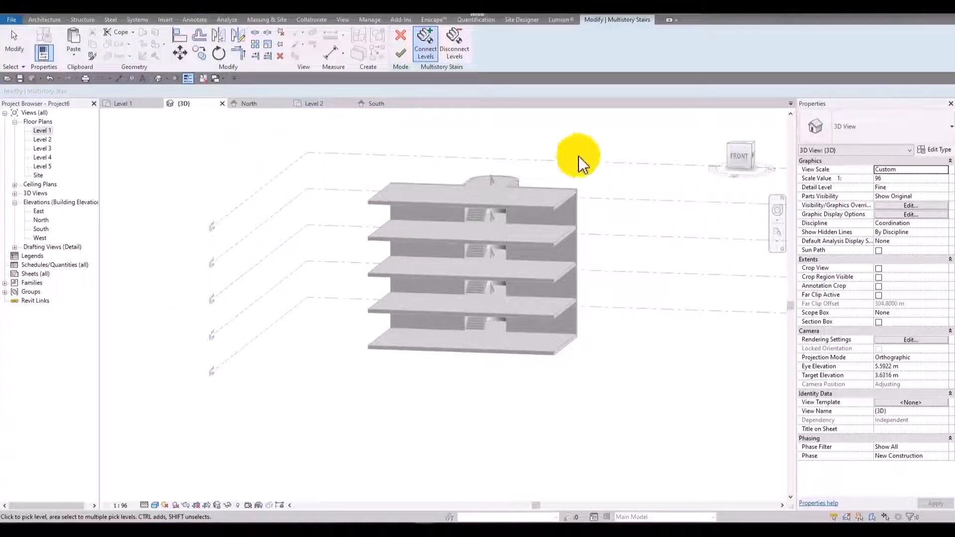
{"action": "left_click_drag", "start_coordinate": [648, 135], "coordinate": [551, 368]}
{"action": "middle_click_drag", "start_coordinate": [613, 244], "coordinate": [379, 313]}
{"action": "middle_click_drag", "start_coordinate": [456, 324], "coordinate": [576, 245]}
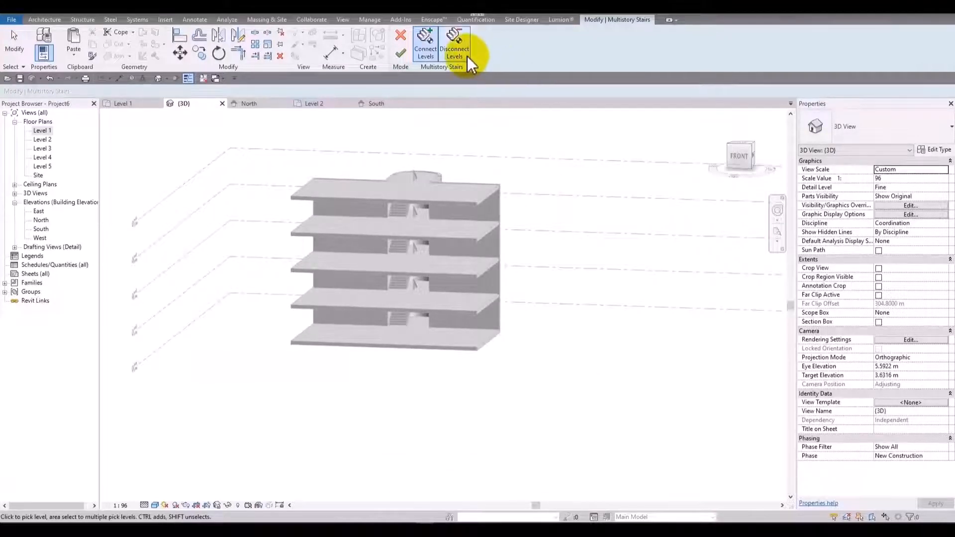
{"action": "left_click", "coordinate": [457, 46]}
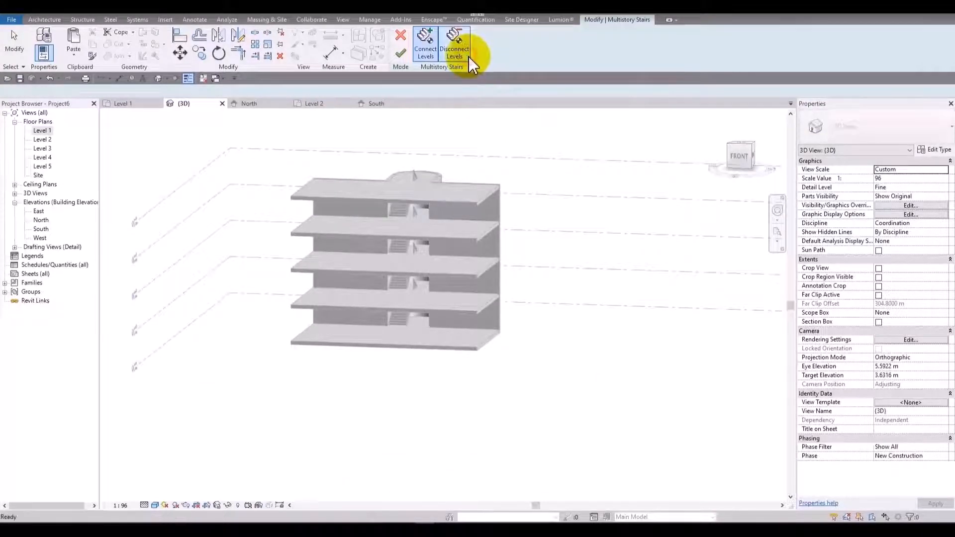
{"action": "left_click", "coordinate": [594, 169]}
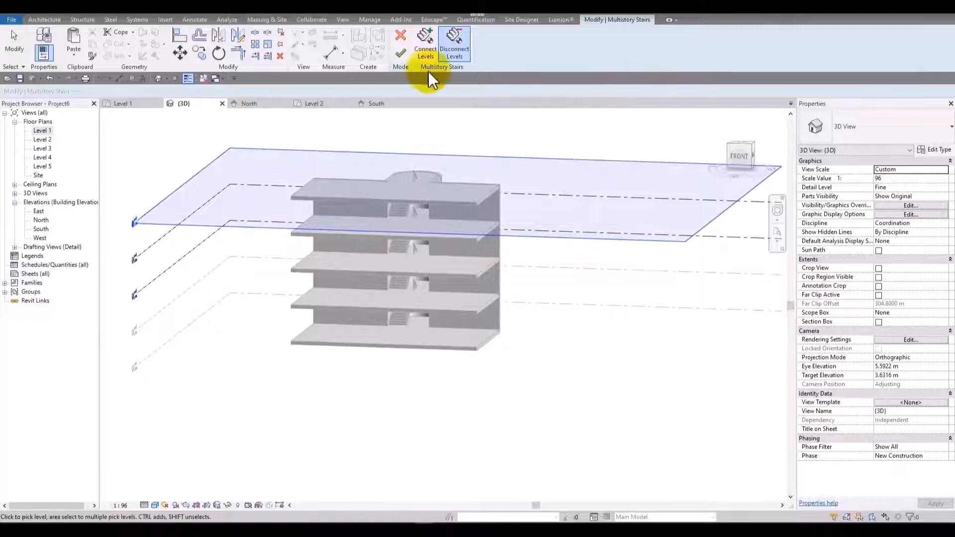
{"action": "left_click", "coordinate": [400, 54]}
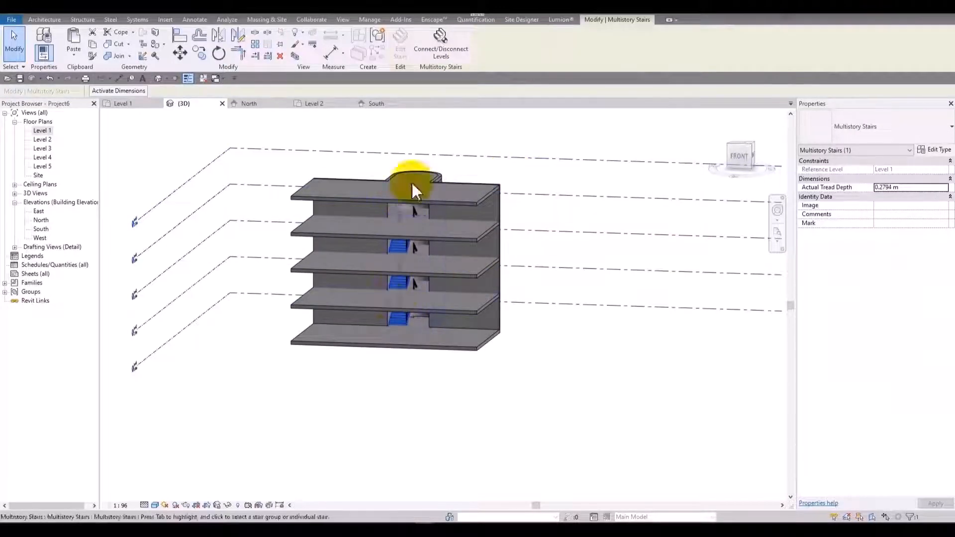
{"action": "middle_click_drag", "start_coordinate": [375, 354], "coordinate": [444, 183], "text": "shift"}
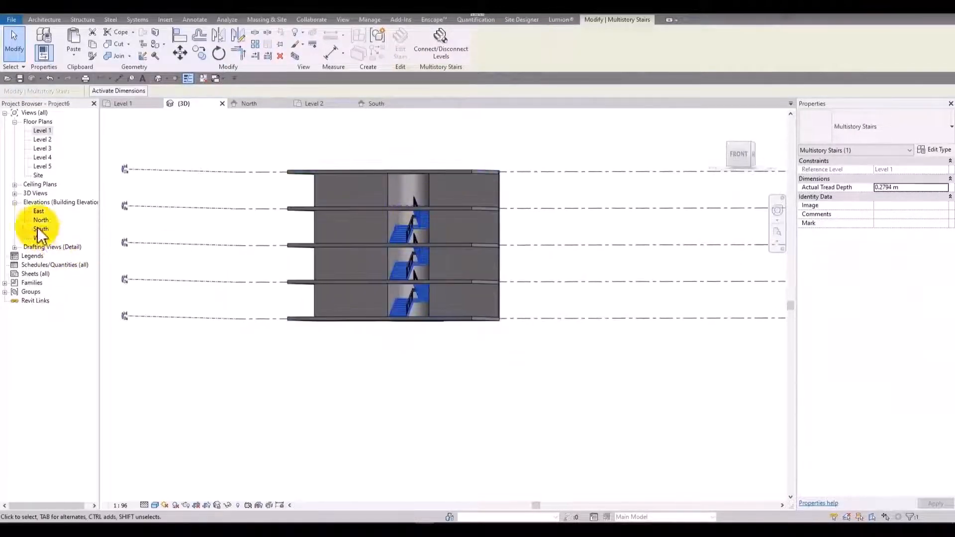
Connect the multistory stair to Level 5 in the South elevation and finish the edit.
{"action": "double_click", "coordinate": [39, 211]}
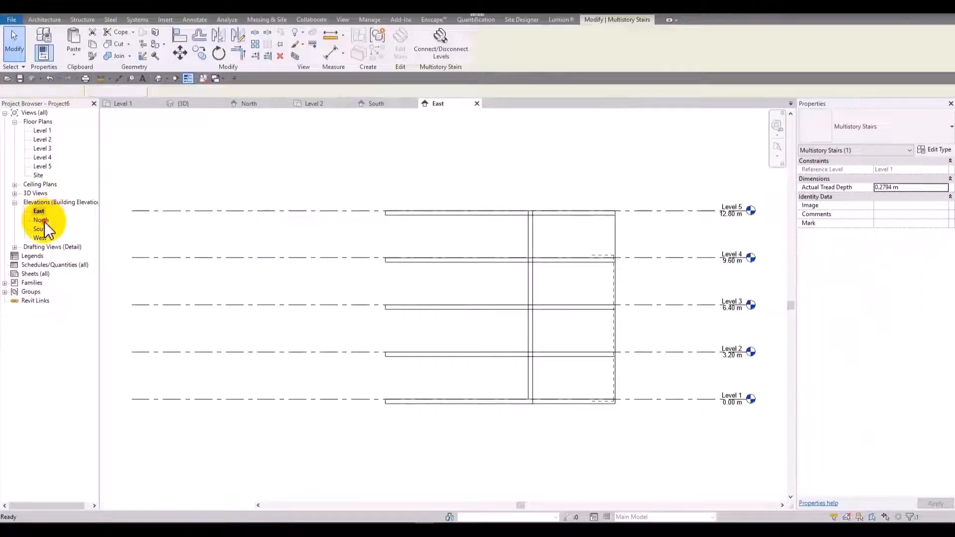
{"action": "double_click", "coordinate": [40, 229]}
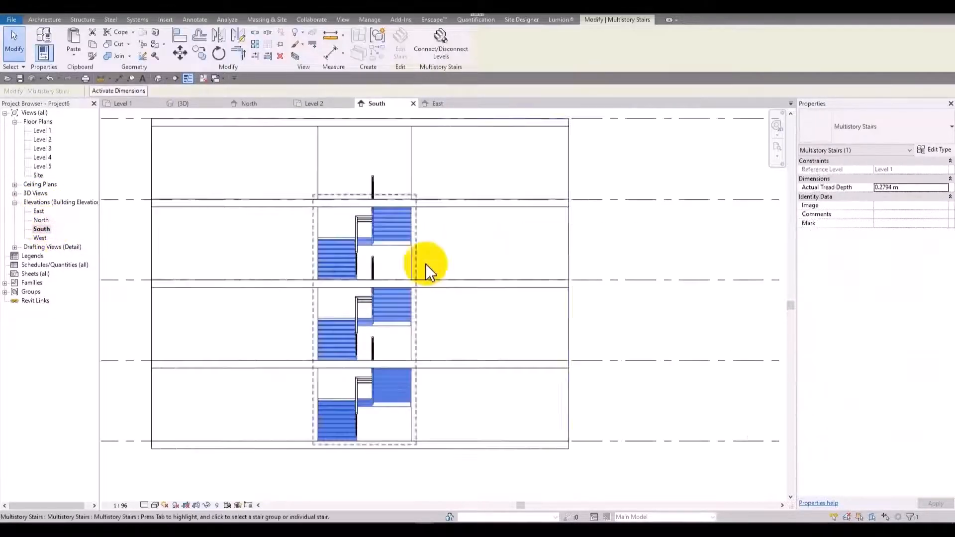
{"action": "key", "text": "Escape"}
{"action": "scroll", "coordinate": [384, 204], "scroll_direction": "down", "scroll_amount": 3}
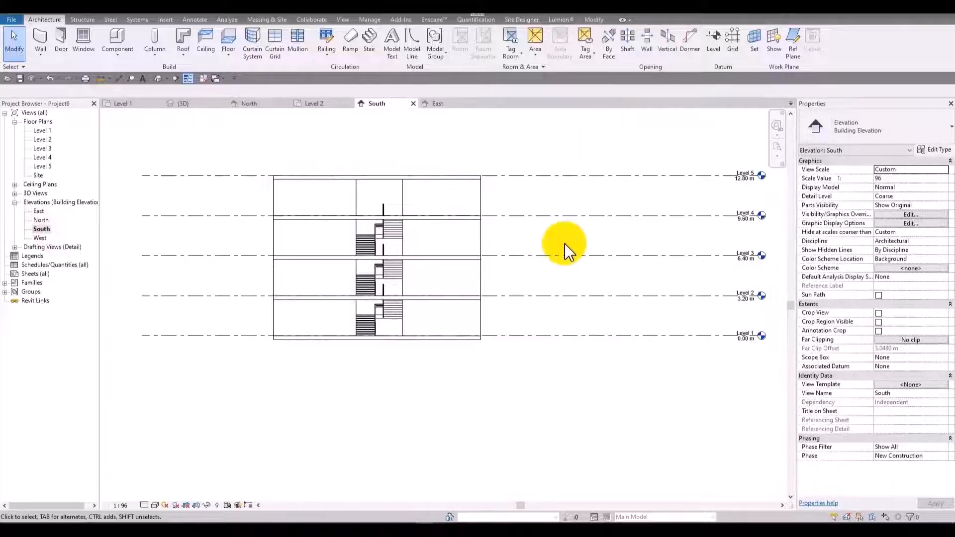
{"action": "left_click", "coordinate": [403, 245]}
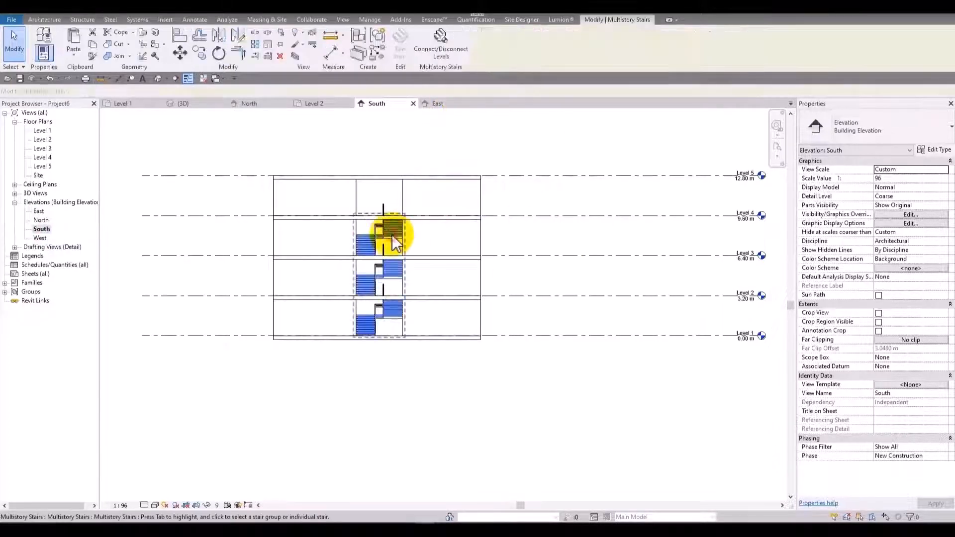
{"action": "left_click", "coordinate": [450, 49]}
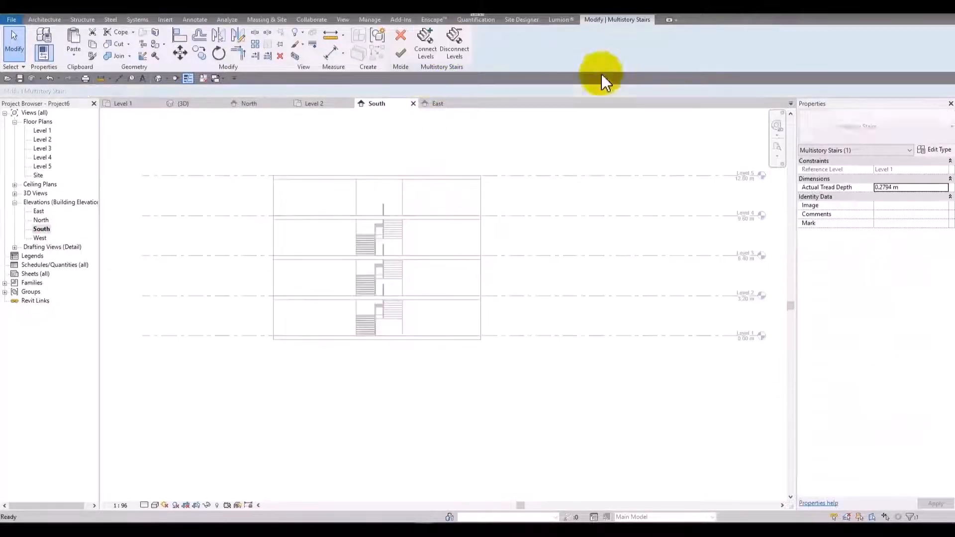
{"action": "left_click", "coordinate": [427, 53]}
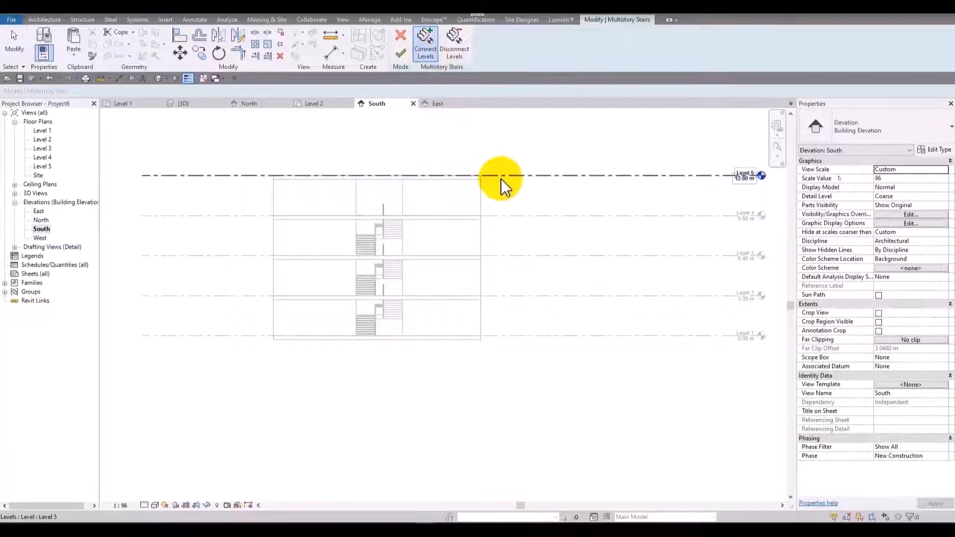
{"action": "left_click", "coordinate": [497, 176]}
{"action": "left_click", "coordinate": [401, 57]}
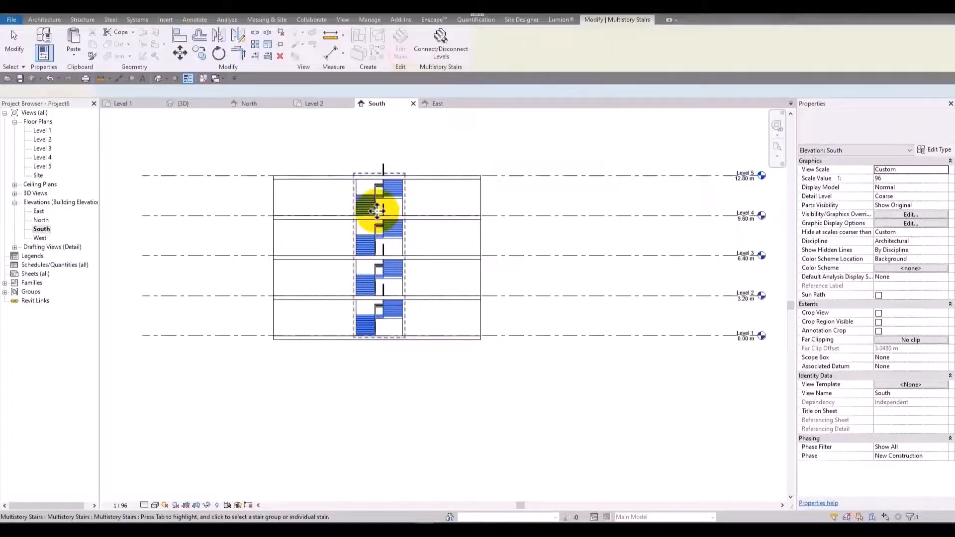
{"action": "left_click", "coordinate": [431, 145]}
Remove the Level 5 floor from the 3D view and look at the top stair flight from above.
{"action": "left_click", "coordinate": [158, 79]}
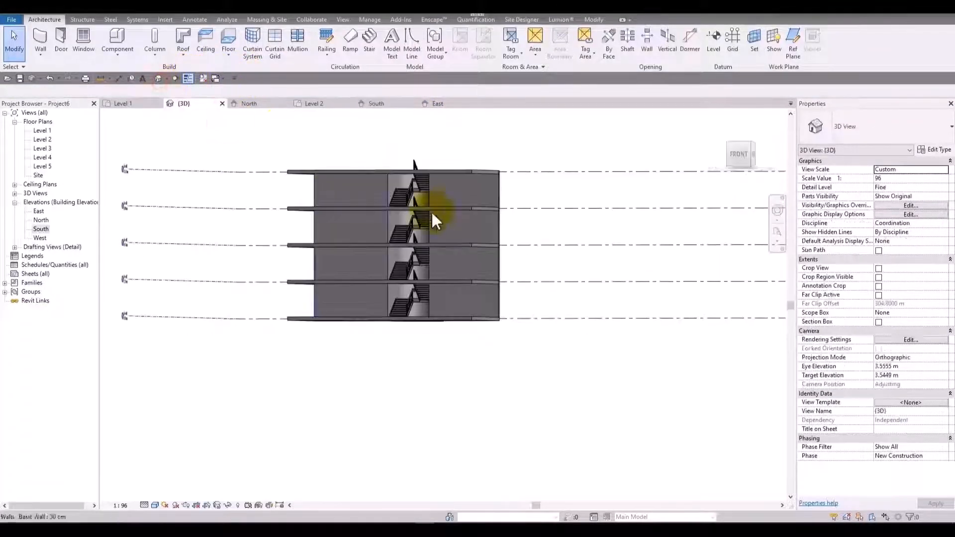
{"action": "middle_click_drag", "start_coordinate": [455, 221], "coordinate": [395, 284], "text": "shift"}
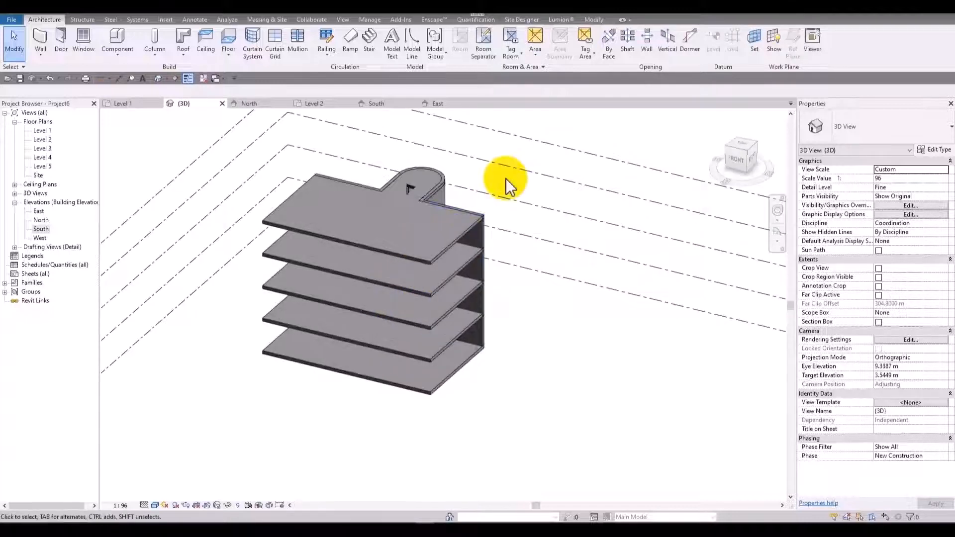
{"action": "left_click", "coordinate": [466, 217]}
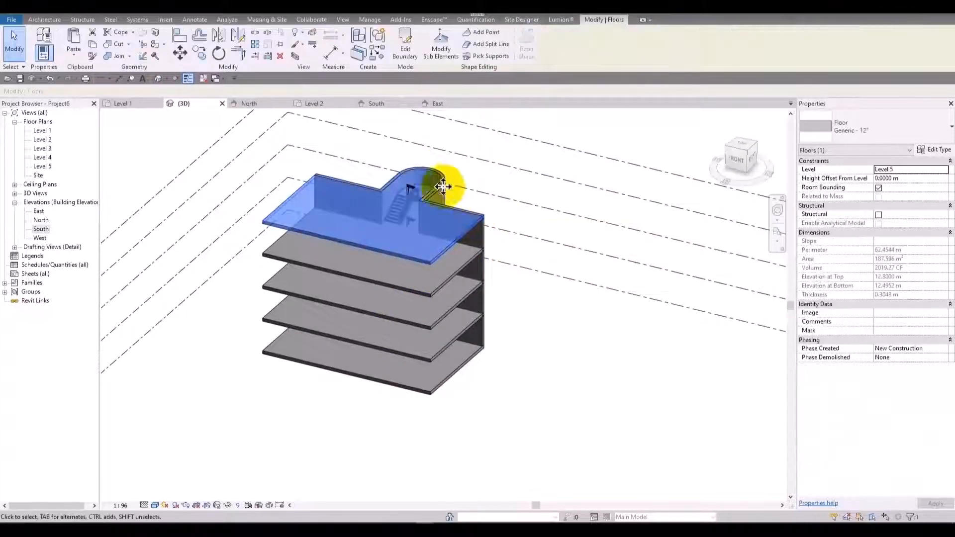
{"action": "scroll", "coordinate": [471, 207], "scroll_direction": "up", "scroll_amount": 3}
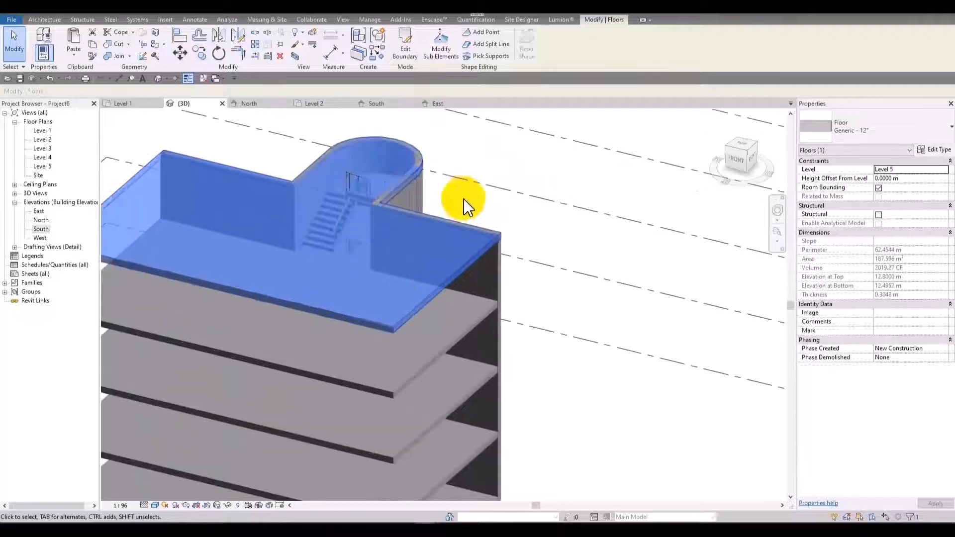
{"action": "middle_click_drag", "start_coordinate": [292, 294], "coordinate": [477, 241], "text": "shift"}
{"action": "key", "text": "Escape"}
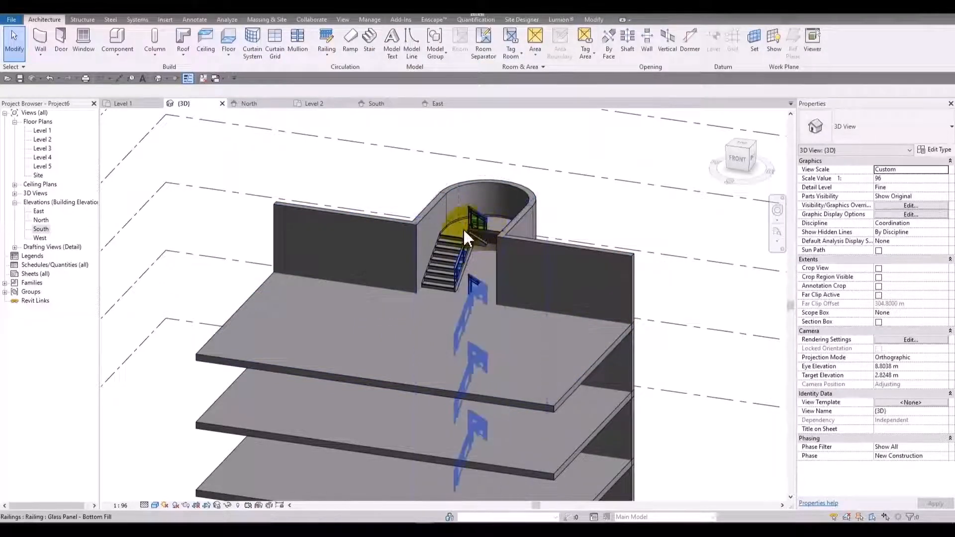
{"action": "middle_click_drag", "start_coordinate": [372, 269], "coordinate": [447, 269], "text": "shift"}
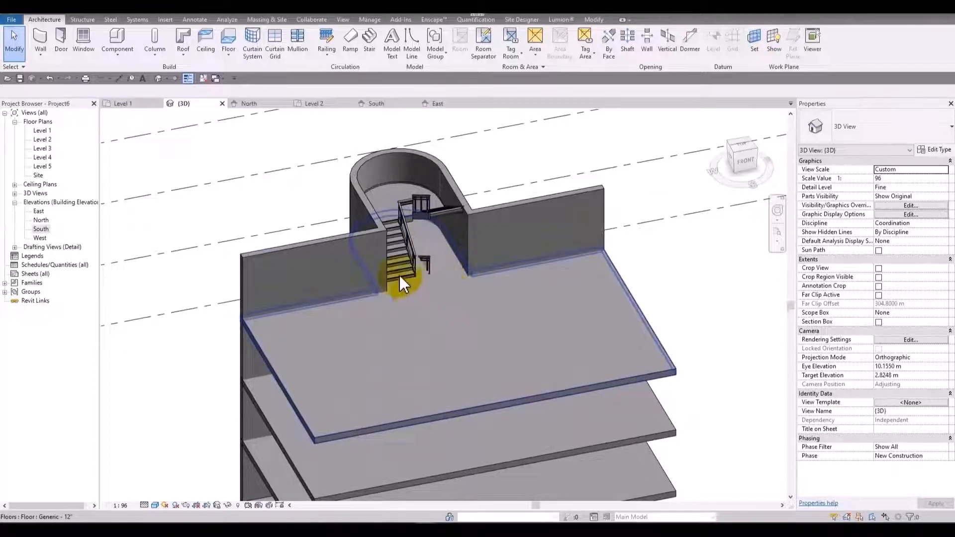
Edit the Level 4 floor's boundary in the Level 4 plan, adding lines along the stair enclosure's inner faces and the flight's starting edge.
{"action": "left_click", "coordinate": [431, 312]}
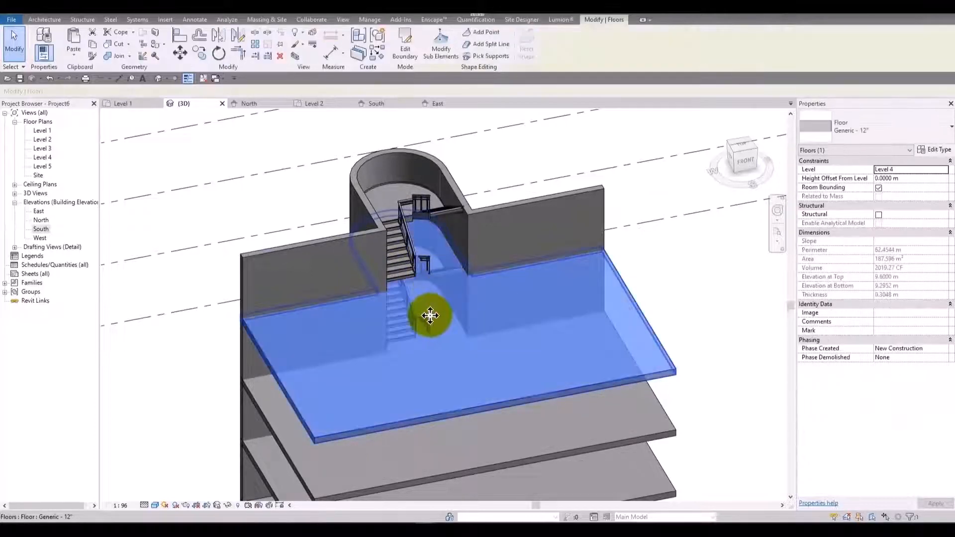
{"action": "double_click", "coordinate": [463, 320]}
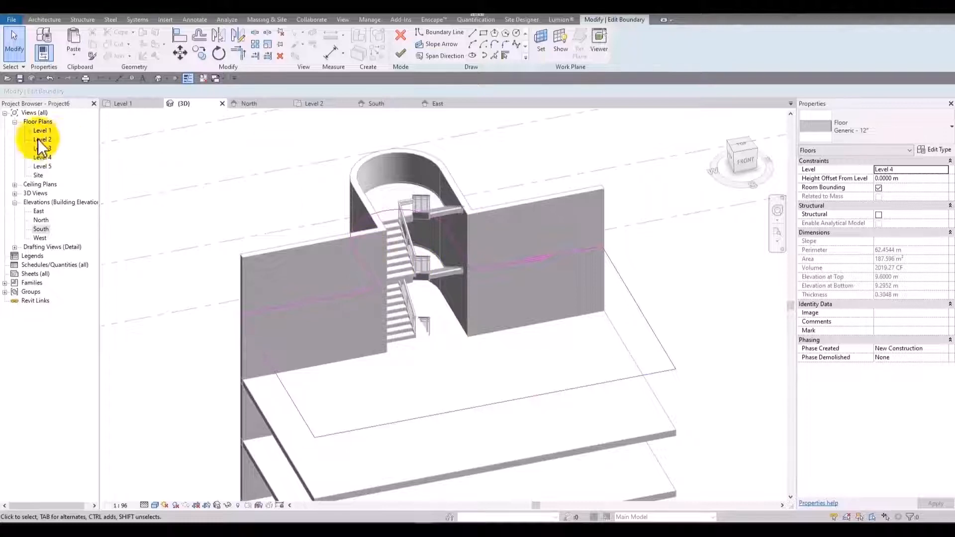
{"action": "double_click", "coordinate": [43, 158]}
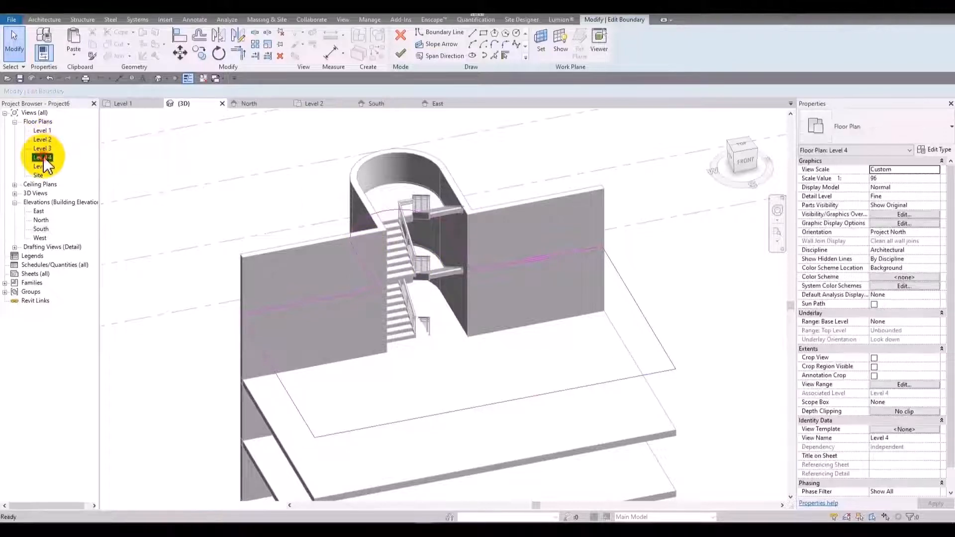
{"action": "scroll", "coordinate": [398, 239], "scroll_direction": "up", "scroll_amount": 5}
{"action": "middle_click_drag", "start_coordinate": [440, 282], "coordinate": [442, 287]}
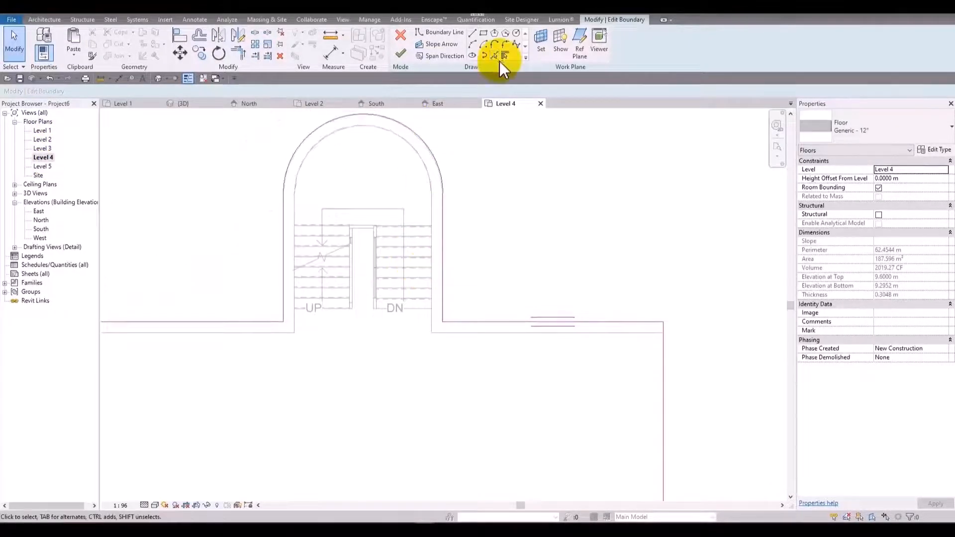
{"action": "left_click", "coordinate": [500, 60]}
{"action": "left_click", "coordinate": [400, 139]}
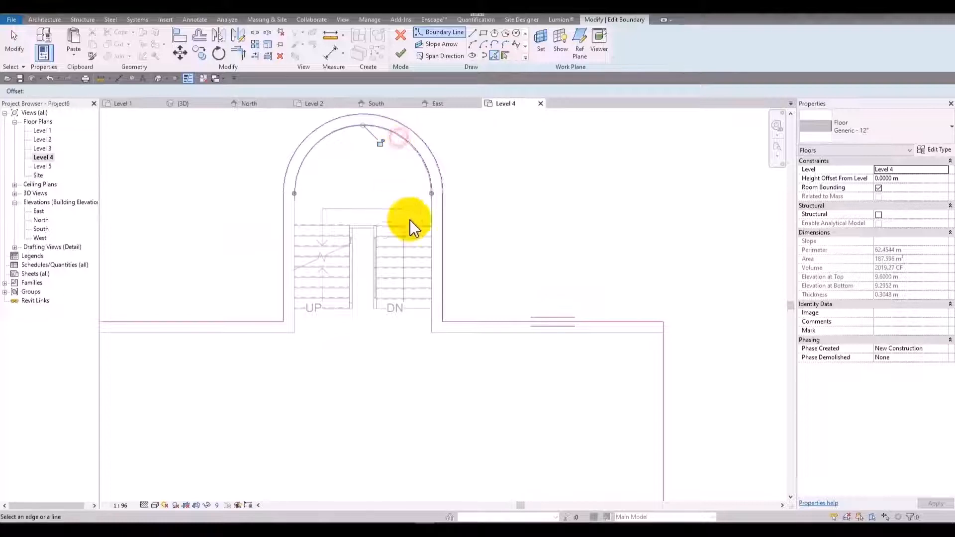
{"action": "left_click", "coordinate": [413, 309]}
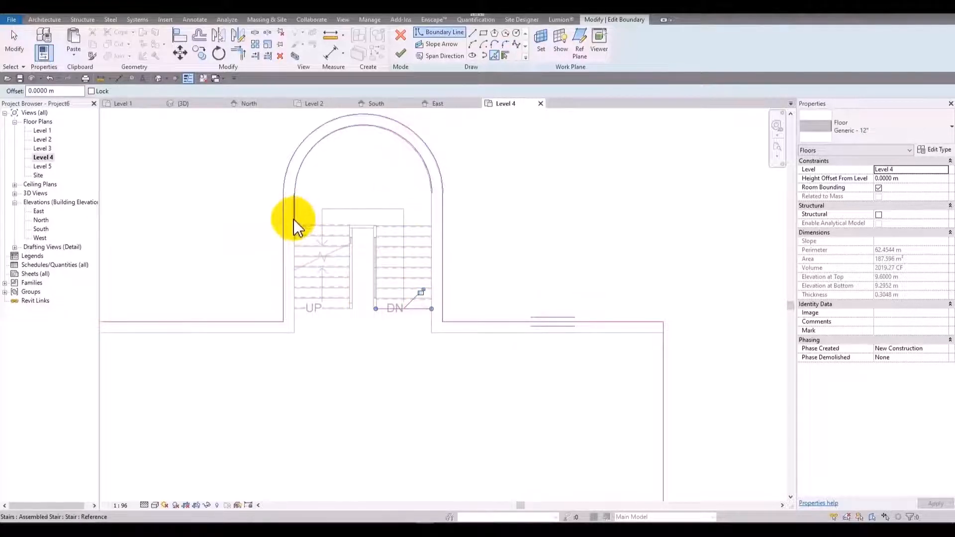
{"action": "key", "text": "Escape"}
{"action": "key", "text": "Escape"}
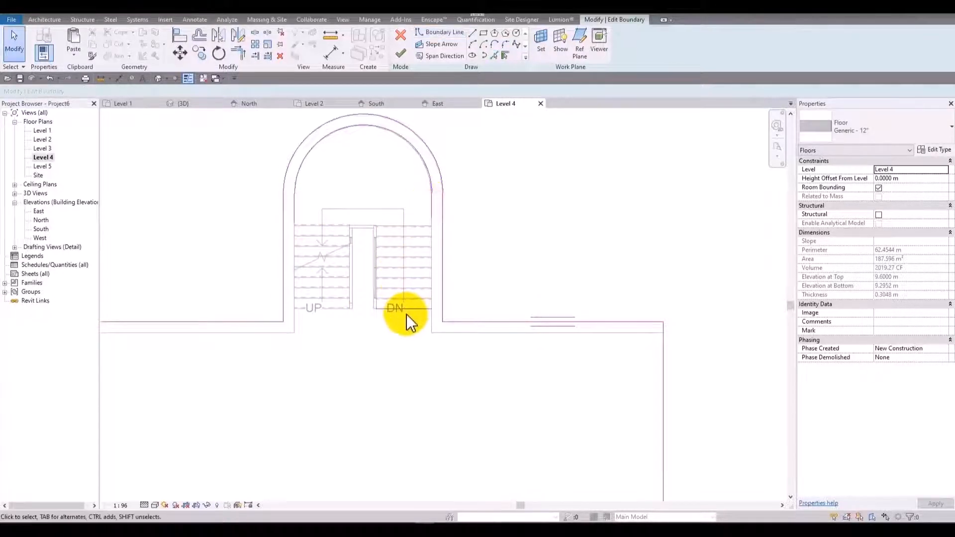
Trim the added boundary lines into a closed loop around the stairwell and finish the Level 4 floor edit.
{"action": "key", "text": "t"}
{"action": "key", "text": "r"}
{"action": "left_click", "coordinate": [299, 208]}
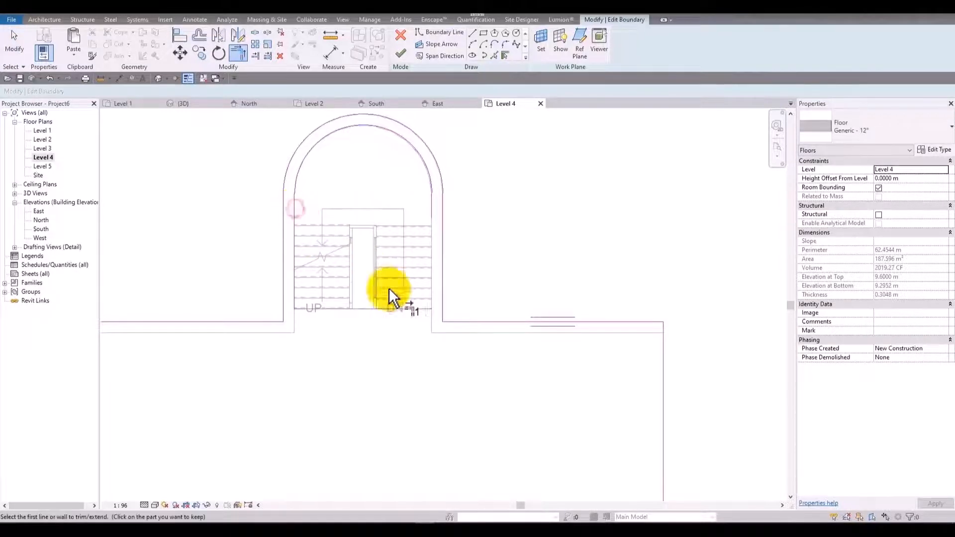
{"action": "left_click", "coordinate": [398, 309]}
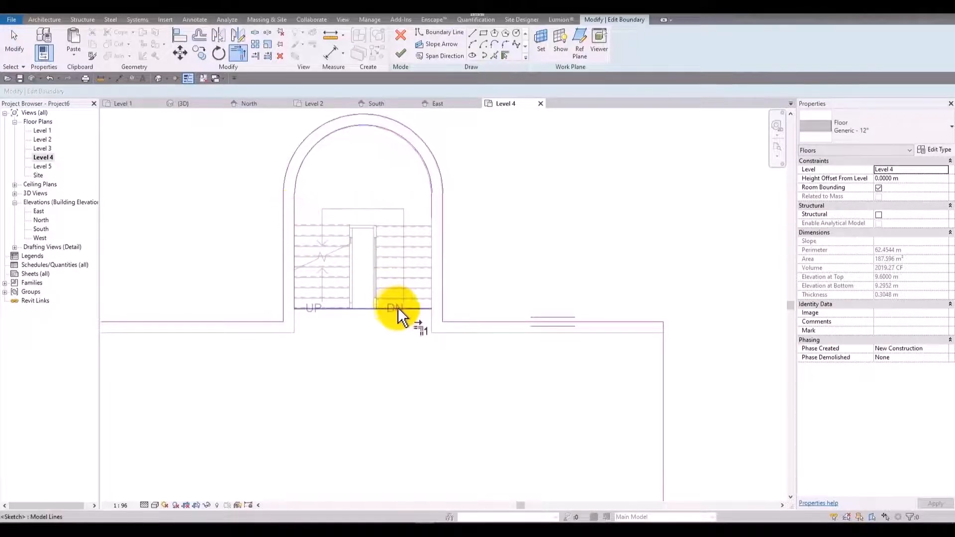
{"action": "left_click", "coordinate": [406, 56]}
{"action": "left_click", "coordinate": [497, 277]}
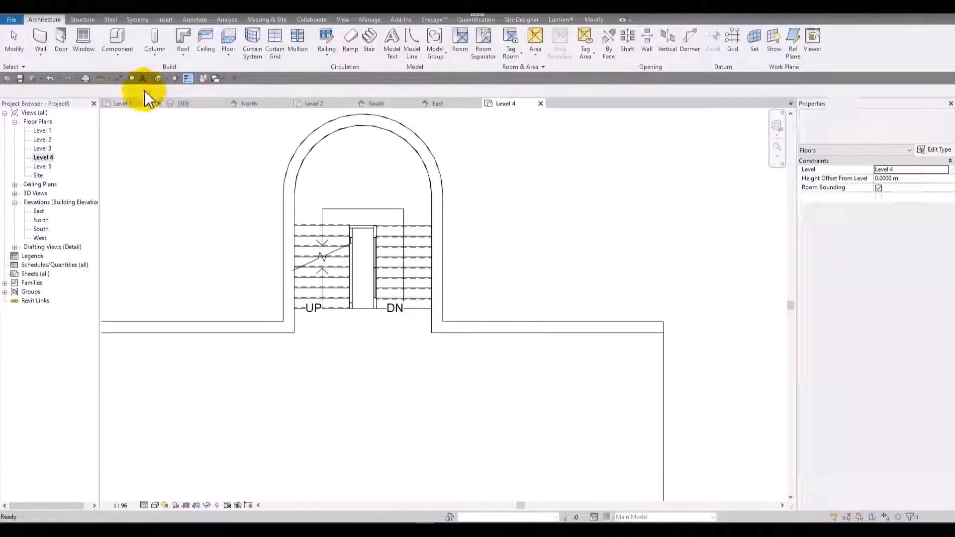
Examine the Level 4 floor opening, the railings and the stacked stair flights from several angles in the 3D view.
{"action": "left_click", "coordinate": [158, 79]}
{"action": "middle_click_drag", "start_coordinate": [416, 348], "coordinate": [450, 235], "text": "shift"}
{"action": "scroll", "coordinate": [446, 228], "scroll_direction": "up", "scroll_amount": 3}
{"action": "scroll", "coordinate": [520, 254], "scroll_direction": "up", "scroll_amount": 3}
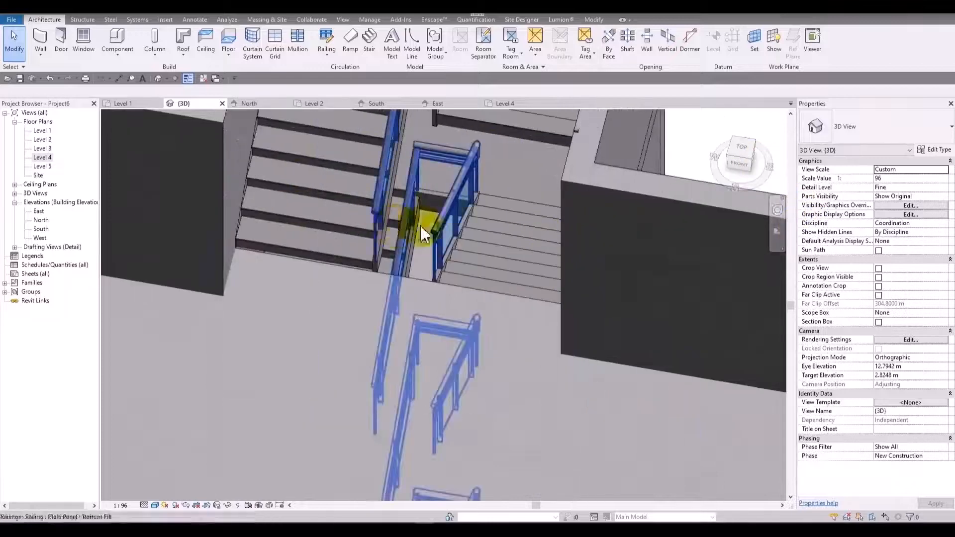
{"action": "left_click", "coordinate": [339, 272]}
{"action": "middle_click_drag", "start_coordinate": [334, 277], "coordinate": [392, 289], "text": "shift"}
{"action": "middle_click_drag", "start_coordinate": [407, 256], "coordinate": [403, 305]}
{"action": "left_click", "coordinate": [403, 304]}
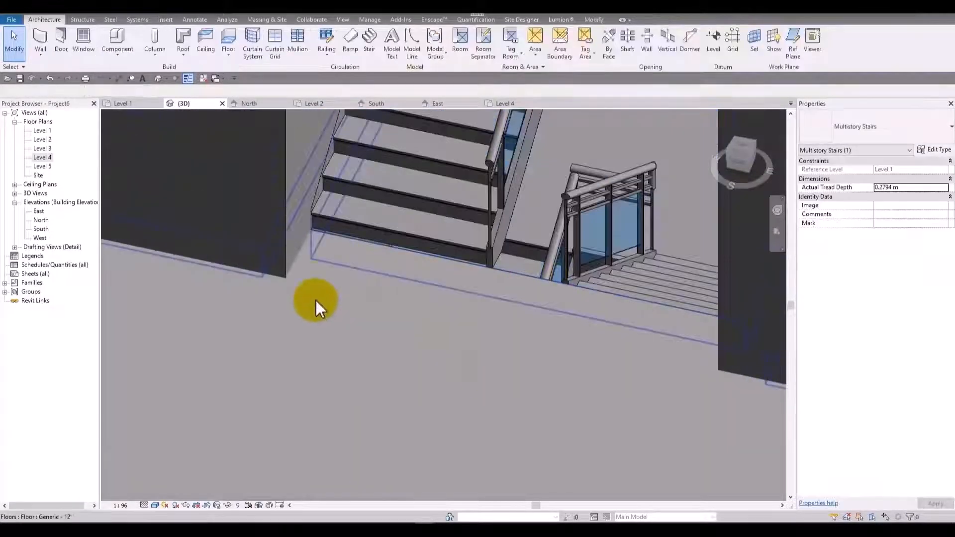
{"action": "scroll", "coordinate": [316, 291], "scroll_direction": "down", "scroll_amount": 3}
{"action": "scroll", "coordinate": [320, 265], "scroll_direction": "down", "scroll_amount": 3}
{"action": "scroll", "coordinate": [533, 254], "scroll_direction": "down", "scroll_amount": 3}
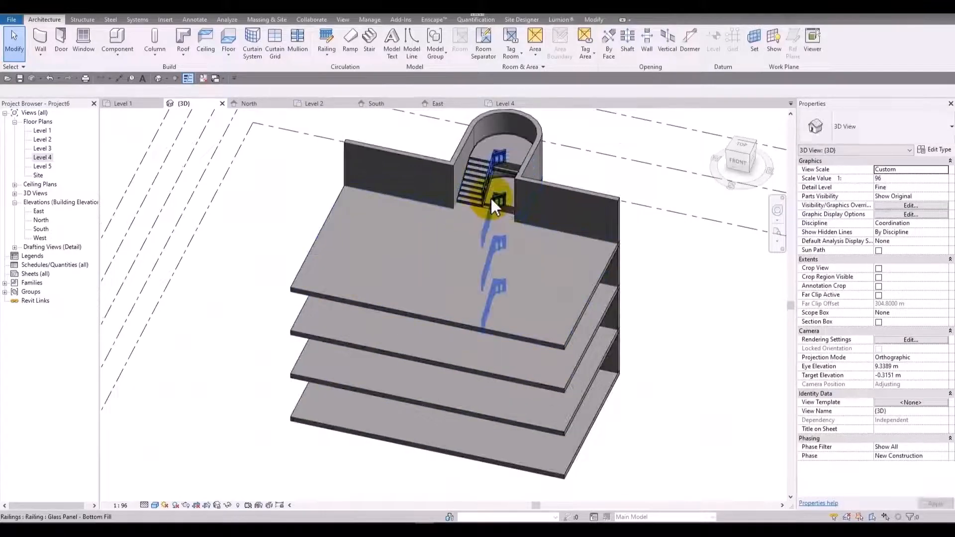
{"action": "middle_click_drag", "start_coordinate": [614, 312], "coordinate": [461, 241], "text": "shift"}
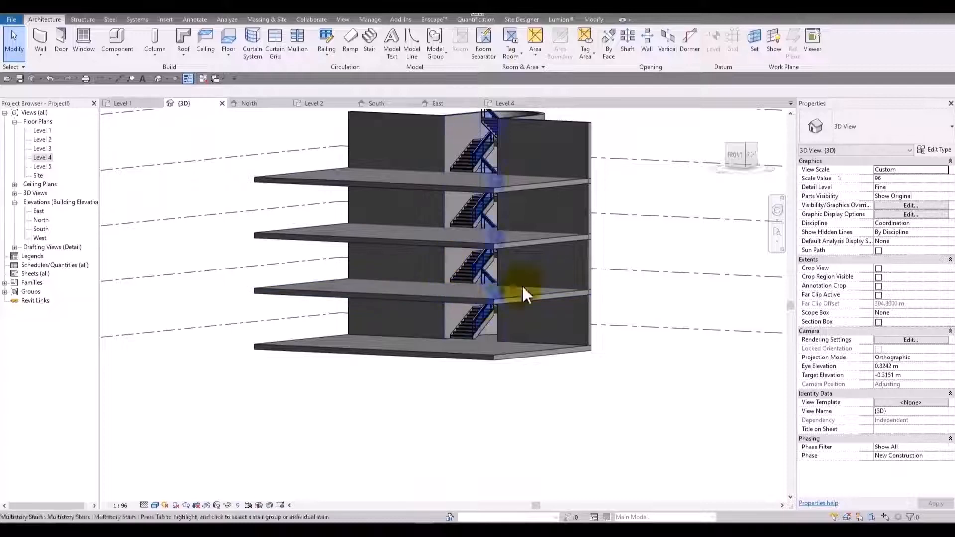
{"action": "middle_click_drag", "start_coordinate": [466, 168], "coordinate": [629, 199], "text": "shift"}
{"action": "middle_click_drag", "start_coordinate": [247, 202], "coordinate": [387, 223], "text": "shift"}
{"action": "scroll", "coordinate": [544, 169], "scroll_direction": "up", "scroll_amount": 3}
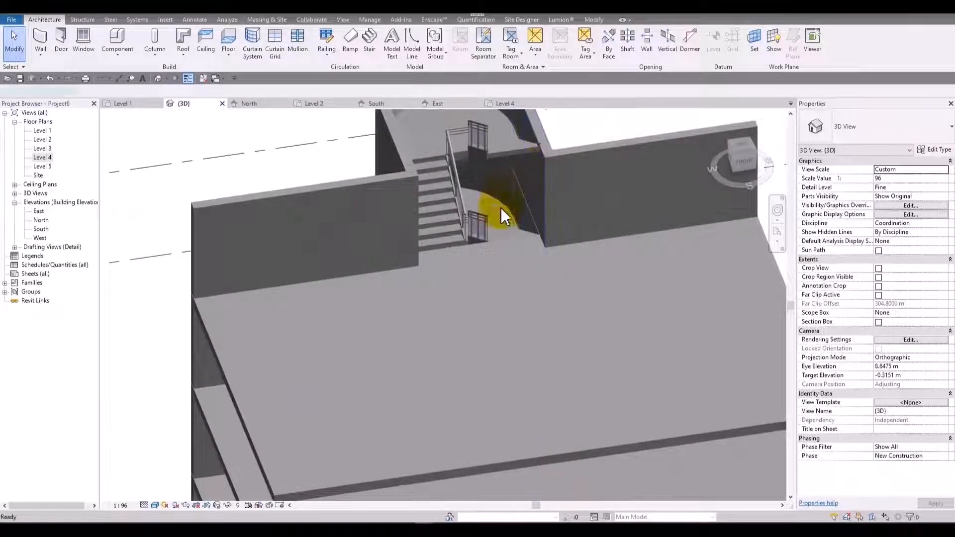
{"action": "double_click", "coordinate": [498, 232]}
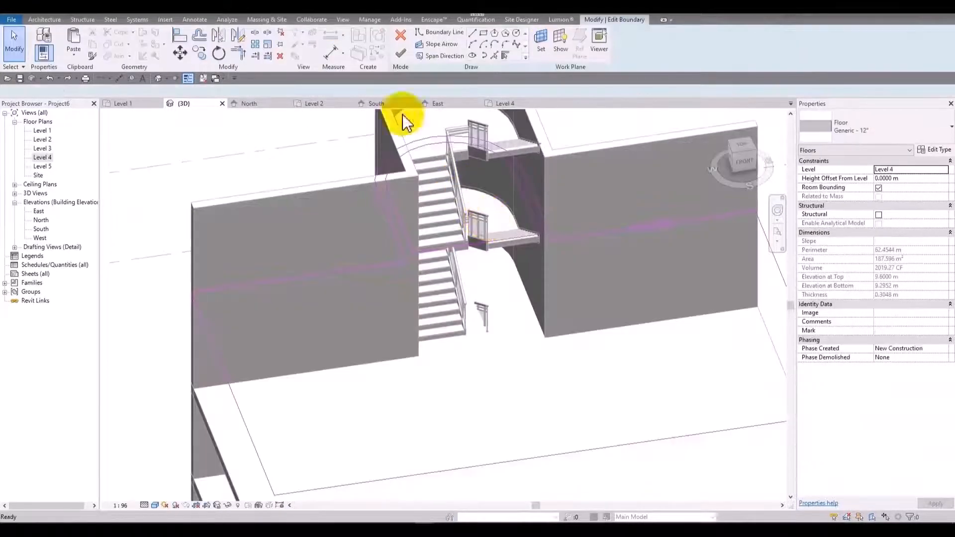
{"action": "left_click", "coordinate": [401, 34]}
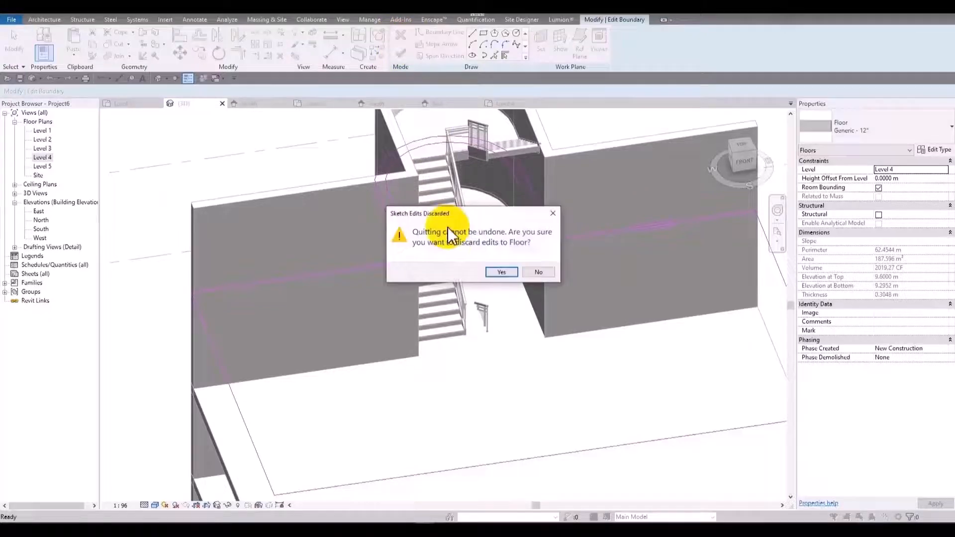
{"action": "left_click", "coordinate": [499, 272]}
{"action": "key", "text": "Escape"}
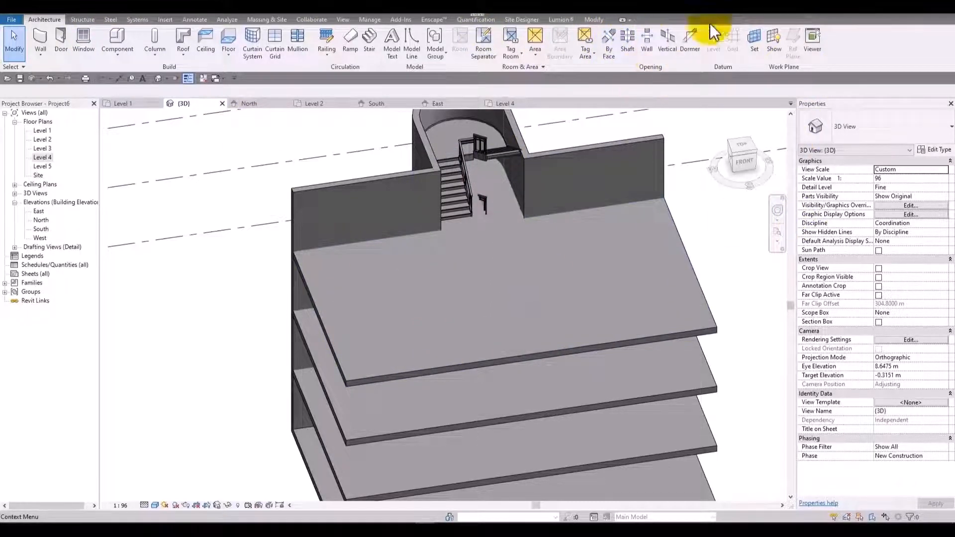
Start a shaft opening and pick its boundary in the Level 4 plan along the enclosure's inner arc, both side faces and the stair's starting edge.
{"action": "left_click", "coordinate": [630, 45]}
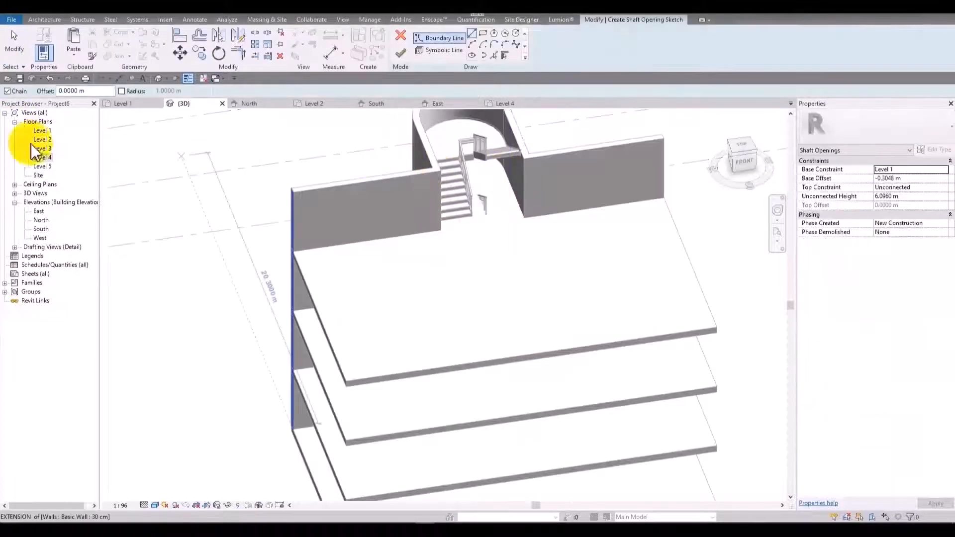
{"action": "double_click", "coordinate": [43, 158]}
{"action": "scroll", "coordinate": [362, 252], "scroll_direction": "up", "scroll_amount": 1}
{"action": "middle_click_drag", "start_coordinate": [362, 253], "coordinate": [422, 271]}
{"action": "scroll", "coordinate": [396, 144], "scroll_direction": "up", "scroll_amount": 1}
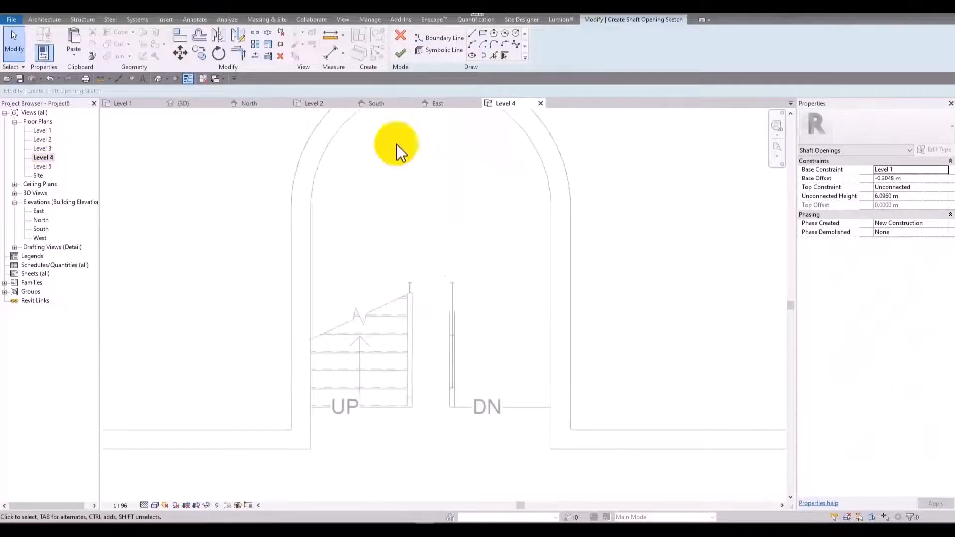
{"action": "scroll", "coordinate": [441, 201], "scroll_direction": "down", "scroll_amount": 2}
{"action": "left_click", "coordinate": [504, 55]}
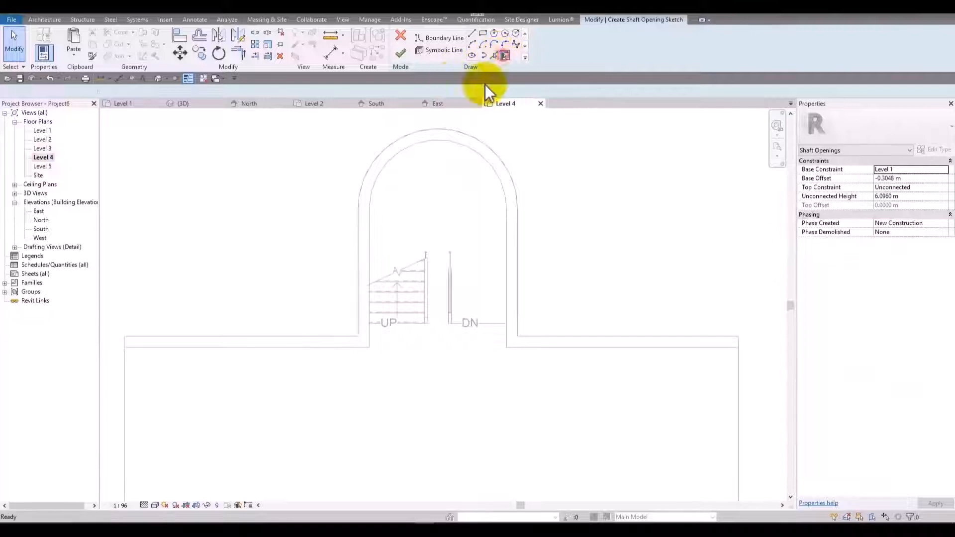
{"action": "left_click", "coordinate": [494, 55]}
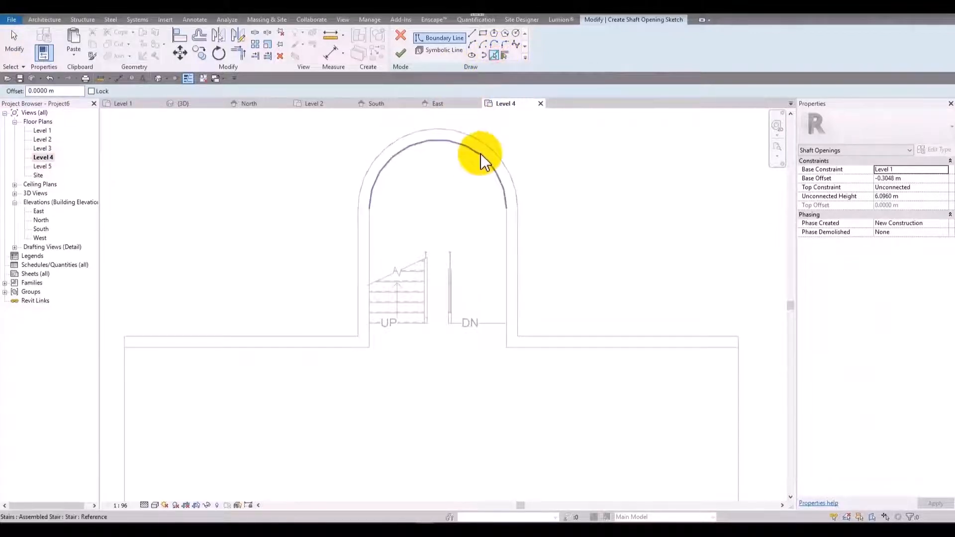
{"action": "left_click", "coordinate": [486, 154]}
{"action": "left_click", "coordinate": [506, 254]}
{"action": "left_click", "coordinate": [372, 270]}
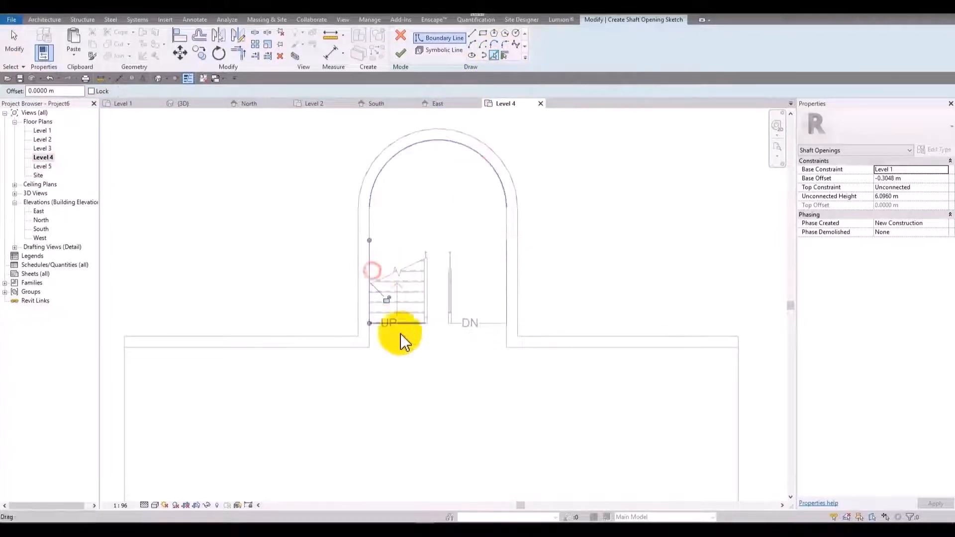
{"action": "left_click", "coordinate": [414, 324]}
Trim the shaft boundary lines into a closed loop around the stairwell and finish the shaft sketch.
{"action": "scroll", "coordinate": [480, 323], "scroll_direction": "up", "scroll_amount": 6}
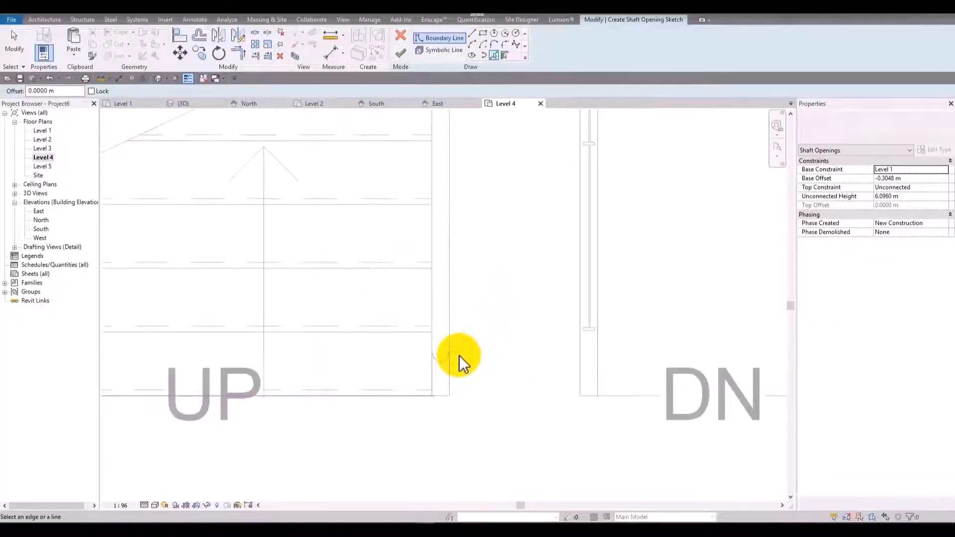
{"action": "key", "text": "t"}
{"action": "key", "text": "r"}
{"action": "scroll", "coordinate": [455, 363], "scroll_direction": "down", "scroll_amount": 7}
{"action": "left_click", "coordinate": [434, 367]}
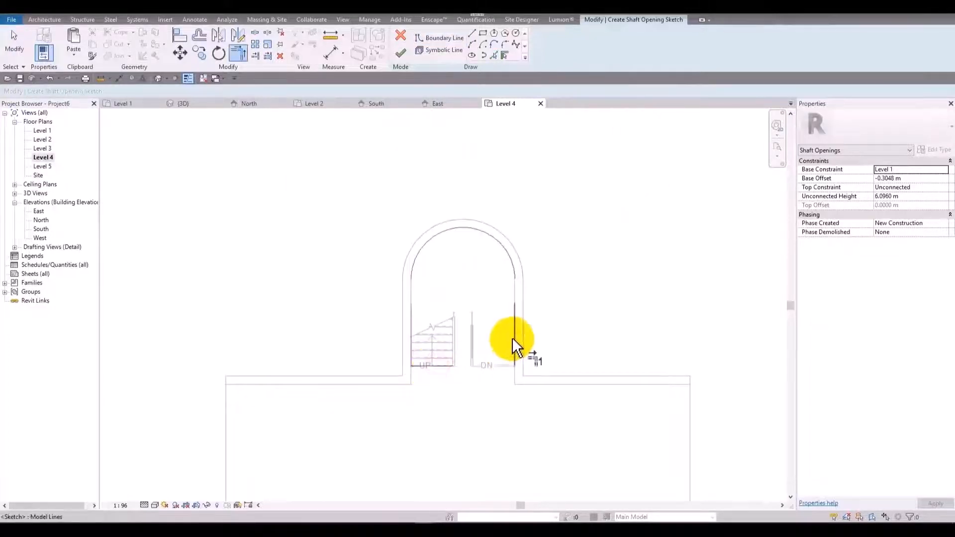
{"action": "left_click", "coordinate": [515, 318]}
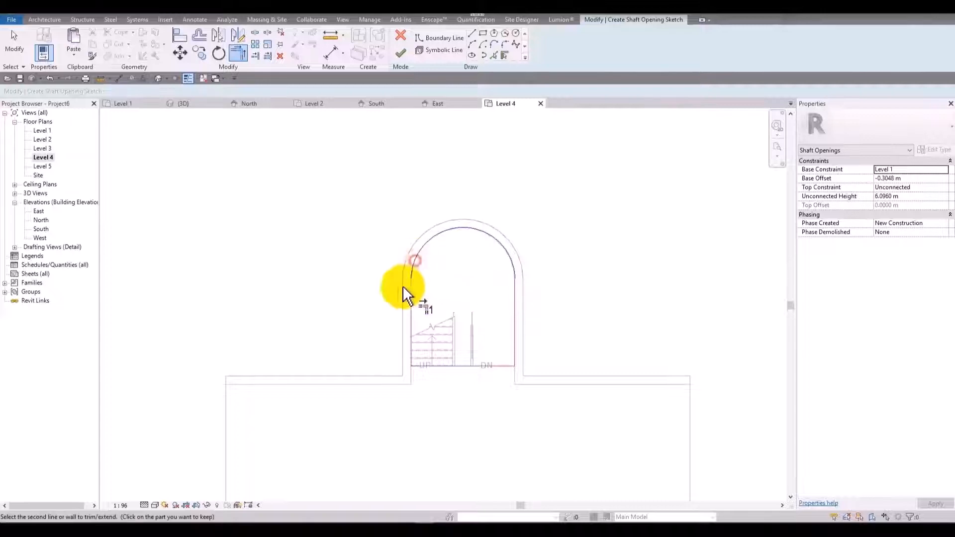
{"action": "left_click", "coordinate": [400, 52]}
Reopen the shaft opening's sketch from the 3D view and set its base offset to 0 m.
{"action": "left_click", "coordinate": [173, 101]}
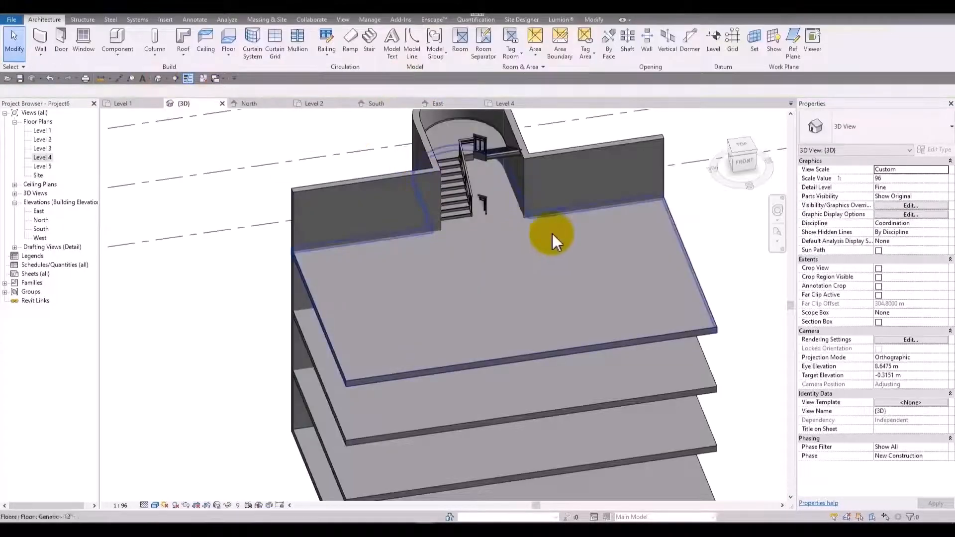
{"action": "middle_click_drag", "start_coordinate": [553, 234], "coordinate": [503, 267], "text": "shift"}
{"action": "scroll", "coordinate": [445, 186], "scroll_direction": "up", "scroll_amount": 3}
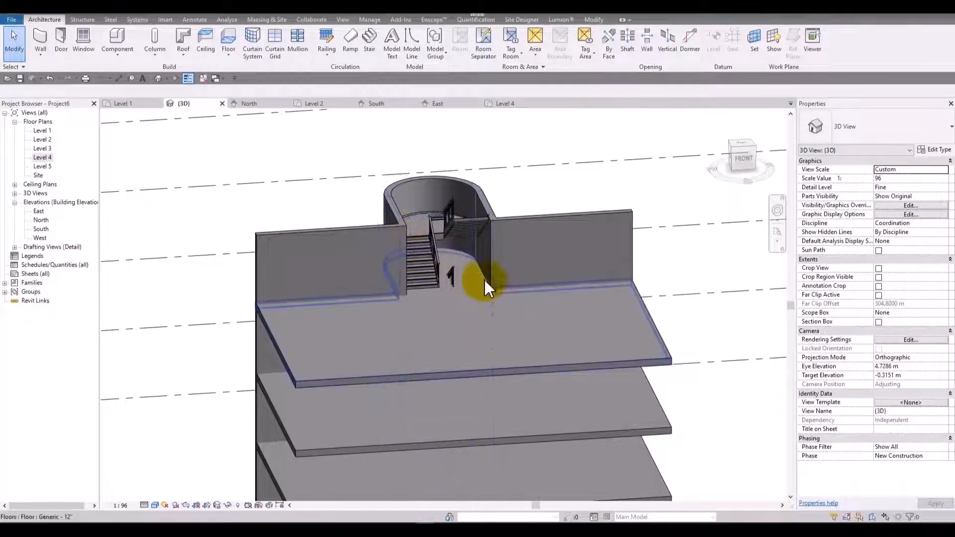
{"action": "middle_click_drag", "start_coordinate": [484, 291], "coordinate": [495, 237], "text": "shift"}
{"action": "double_click", "coordinate": [494, 228]}
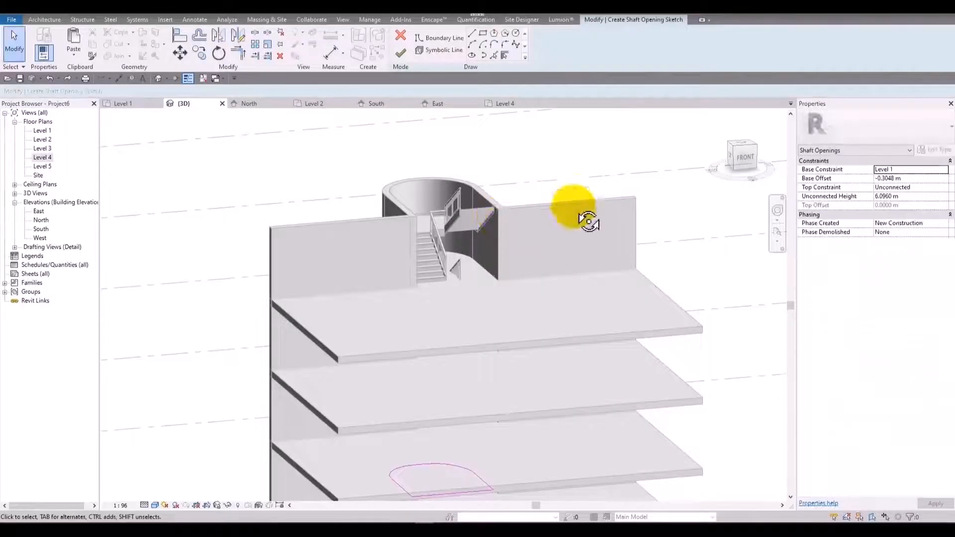
{"action": "mouse_move", "coordinate": [582, 216]}
{"action": "middle_mouse_down", "text": "shift"}
{"action": "mouse_move", "coordinate": [615, 239]}
{"action": "mouse_move", "coordinate": [620, 115]}
{"action": "middle_mouse_up", "text": "shift"}
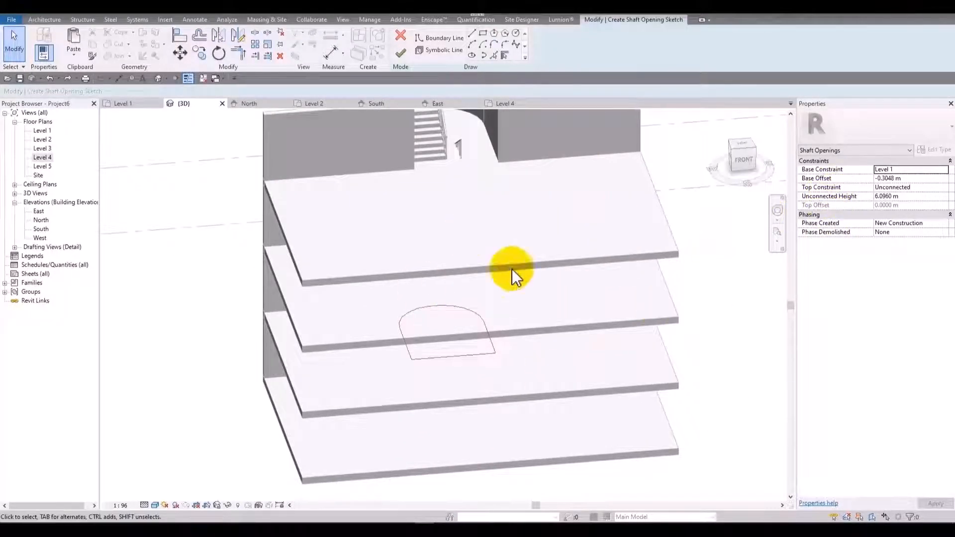
{"action": "middle_click_drag", "start_coordinate": [502, 332], "coordinate": [502, 288]}
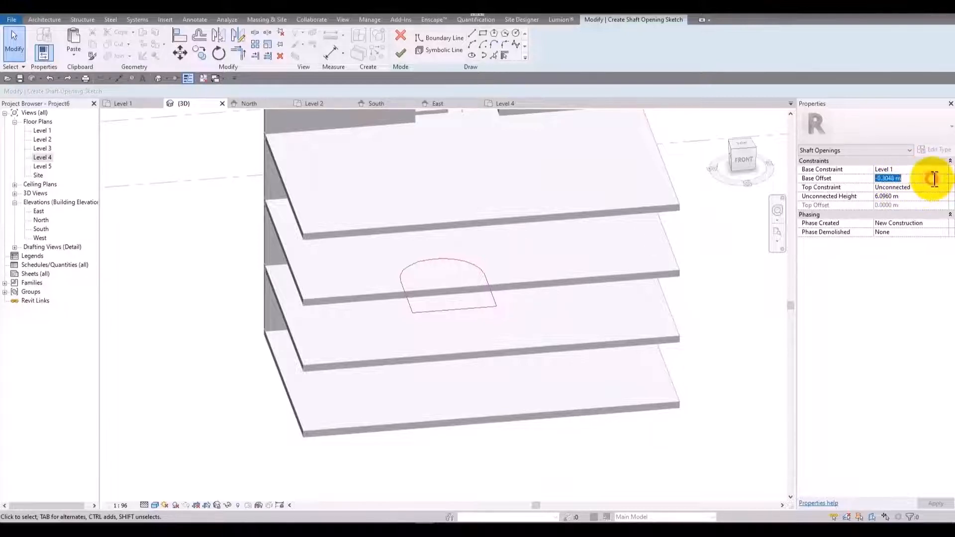
{"action": "type", "text": "0"}
{"action": "key", "text": "Return"}
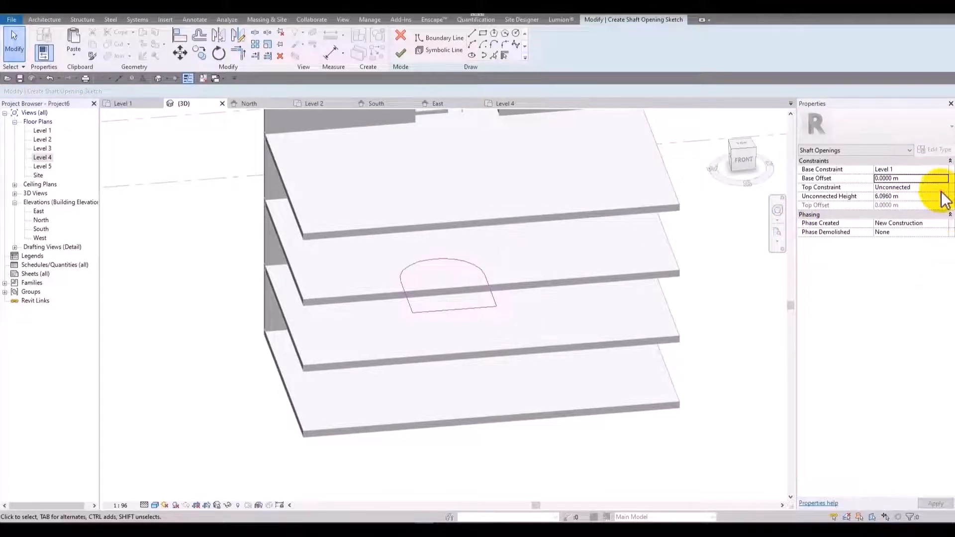
Set the shaft's top constraint to Up to level: Level 5, finish the sketch and inspect the shaft in 3D.
{"action": "left_click", "coordinate": [943, 189]}
{"action": "left_click", "coordinate": [923, 234]}
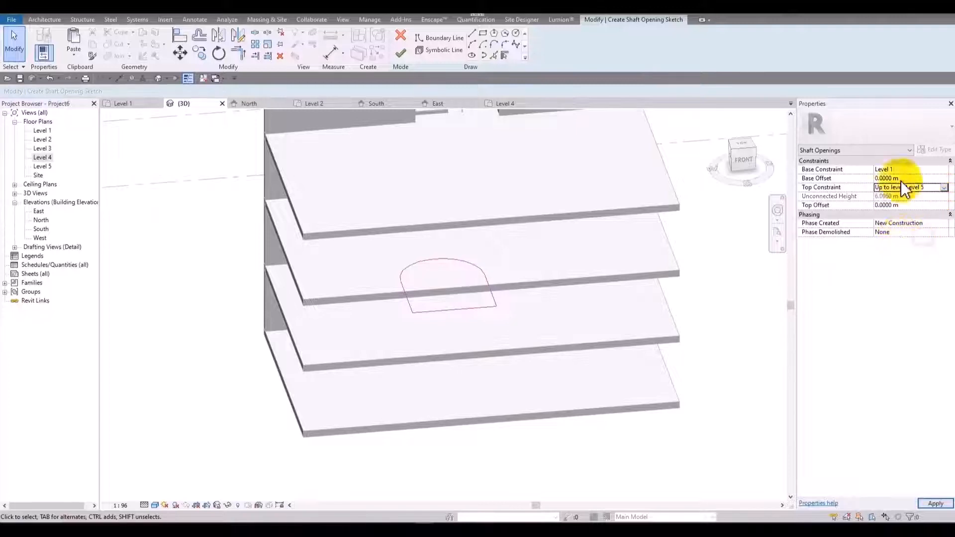
{"action": "left_click", "coordinate": [401, 54]}
{"action": "middle_click_drag", "start_coordinate": [434, 213], "coordinate": [491, 293]}
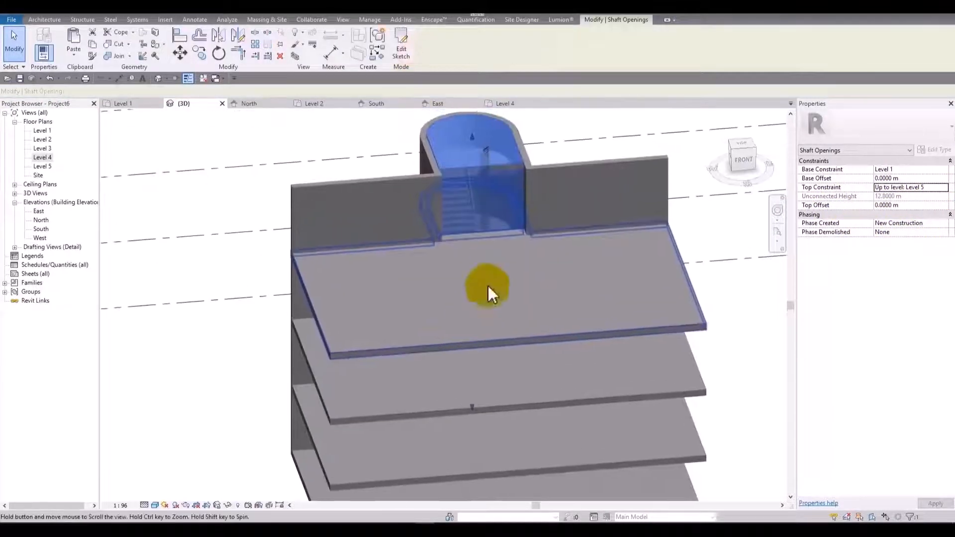
{"action": "middle_click_drag", "start_coordinate": [544, 130], "coordinate": [571, 181], "text": "shift"}
{"action": "left_click", "coordinate": [587, 128]}
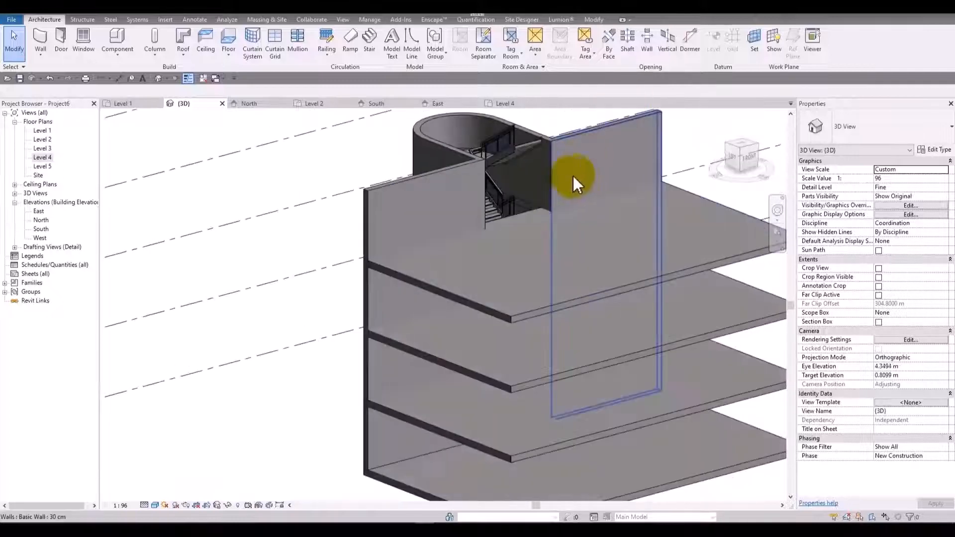
Select the shaft opening and stretch its top to about 4.6 m above Level 5.
{"action": "left_click", "coordinate": [452, 127]}
{"action": "scroll", "coordinate": [511, 138], "scroll_direction": "down", "scroll_amount": 2}
{"action": "scroll", "coordinate": [511, 138], "scroll_direction": "down", "scroll_amount": 2}
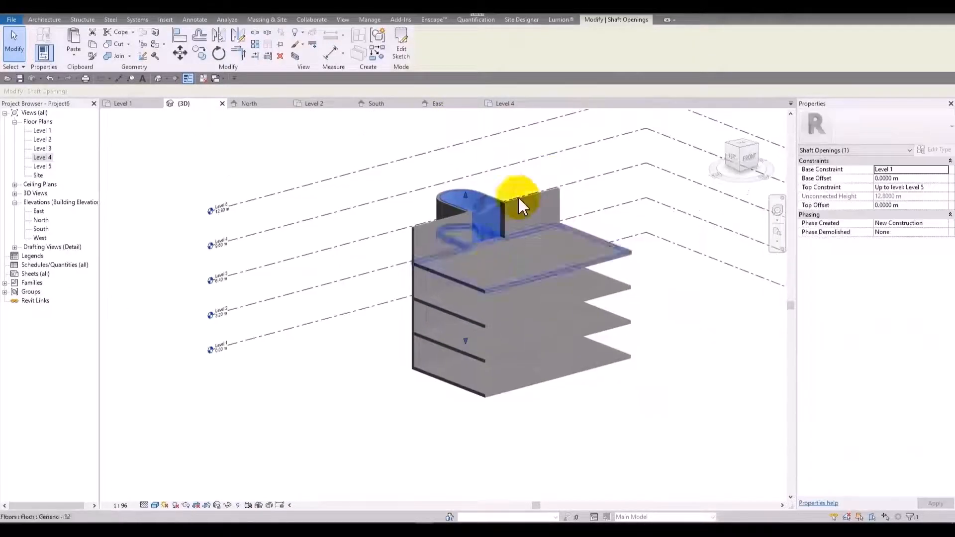
{"action": "left_click_drag", "start_coordinate": [466, 203], "coordinate": [473, 128]}
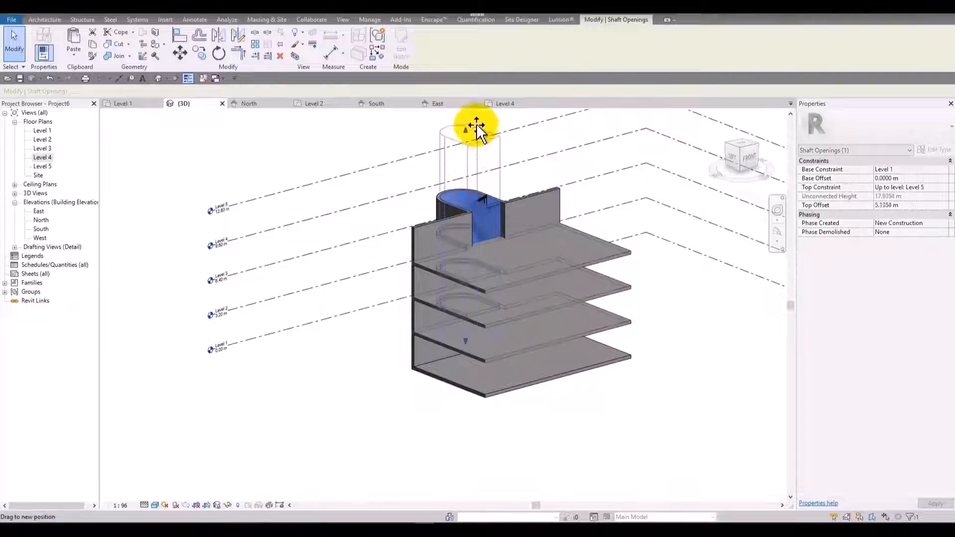
{"action": "middle_click_drag", "start_coordinate": [473, 128], "coordinate": [550, 182], "text": "shift"}
Stretch the shaft opening's base to about 3.45 m below Level 1 and view it from underneath.
{"action": "scroll", "coordinate": [479, 304], "scroll_direction": "up", "scroll_amount": 5}
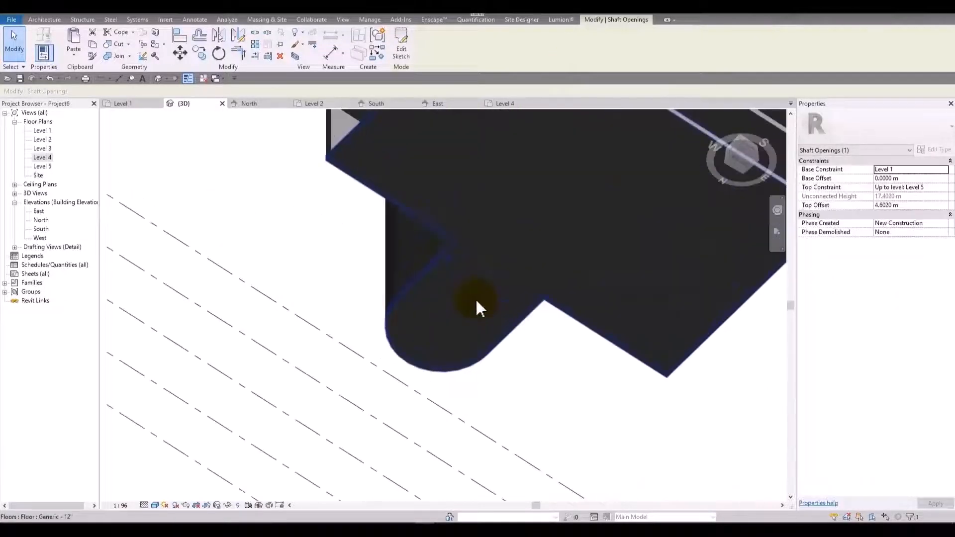
{"action": "left_click_drag", "start_coordinate": [454, 323], "coordinate": [458, 461]}
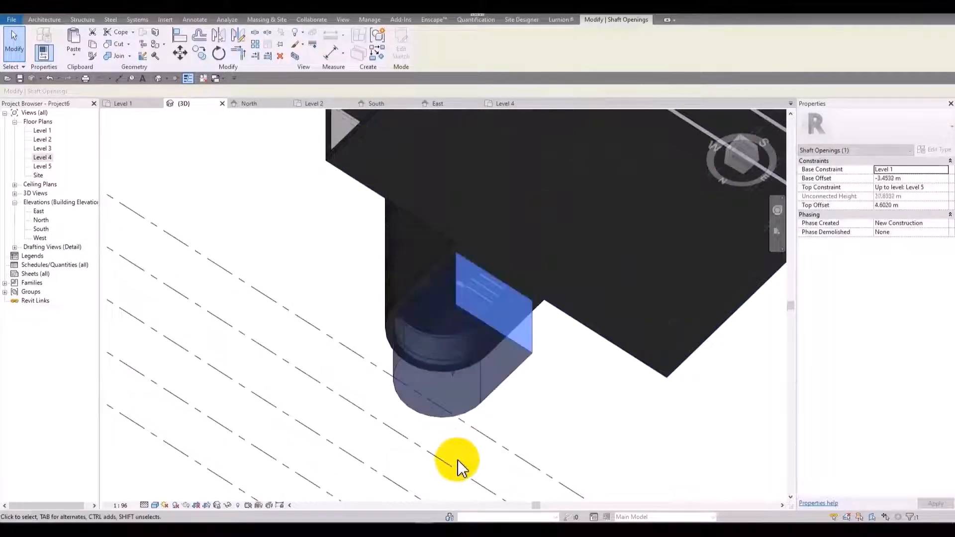
{"action": "left_click", "coordinate": [560, 397]}
{"action": "middle_click_drag", "start_coordinate": [560, 396], "coordinate": [457, 383], "text": "shift"}
{"action": "left_click", "coordinate": [461, 386]}
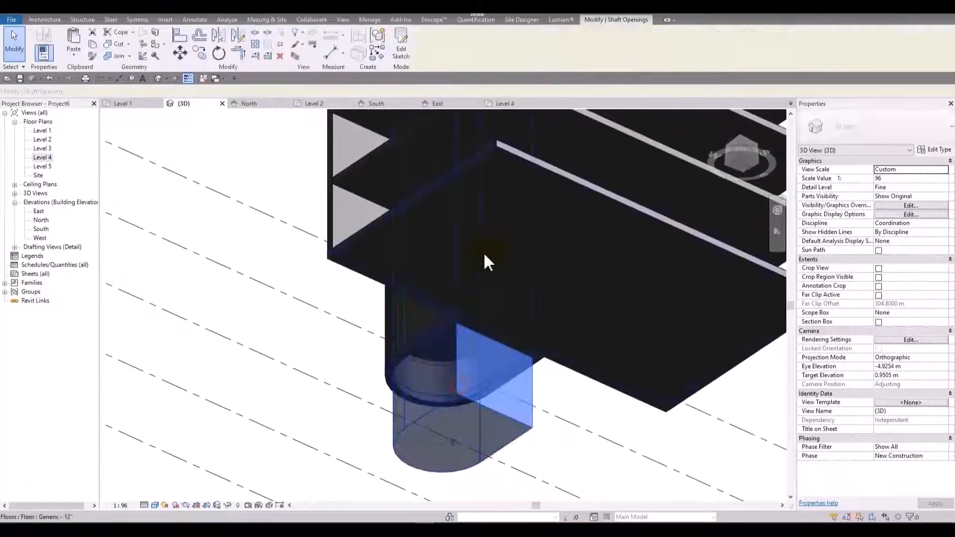
{"action": "middle_click_drag", "start_coordinate": [484, 252], "coordinate": [462, 406], "text": "shift"}
Raise the shaft opening's base to about 0.32 m above Level 1, clear of the lowest floor slab.
{"action": "left_click_drag", "start_coordinate": [474, 342], "coordinate": [478, 297]}
{"action": "middle_click_drag", "start_coordinate": [578, 327], "coordinate": [523, 321], "text": "shift"}
{"action": "scroll", "coordinate": [474, 308], "scroll_direction": "up", "scroll_amount": 4}
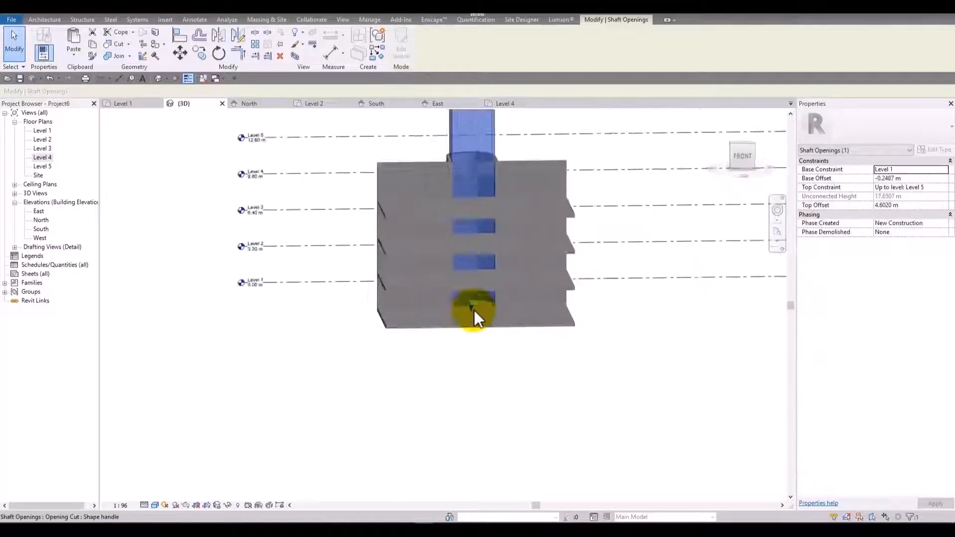
{"action": "left_click_drag", "start_coordinate": [469, 301], "coordinate": [467, 288]}
{"action": "middle_click_drag", "start_coordinate": [491, 395], "coordinate": [531, 331], "text": "shift"}
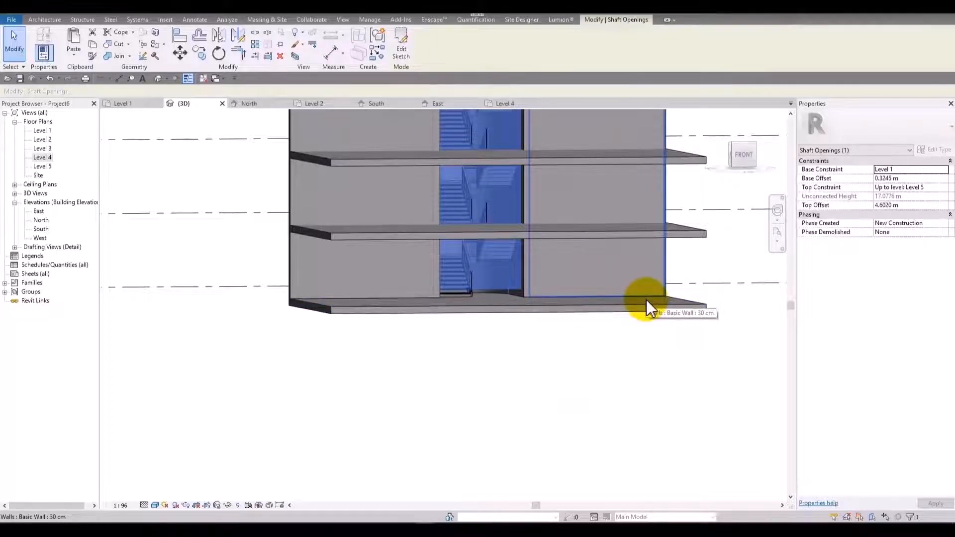
Deselect the shaft and inspect the floor cuts around the stair from the front and from above.
{"action": "middle_click_drag", "start_coordinate": [497, 242], "coordinate": [455, 367]}
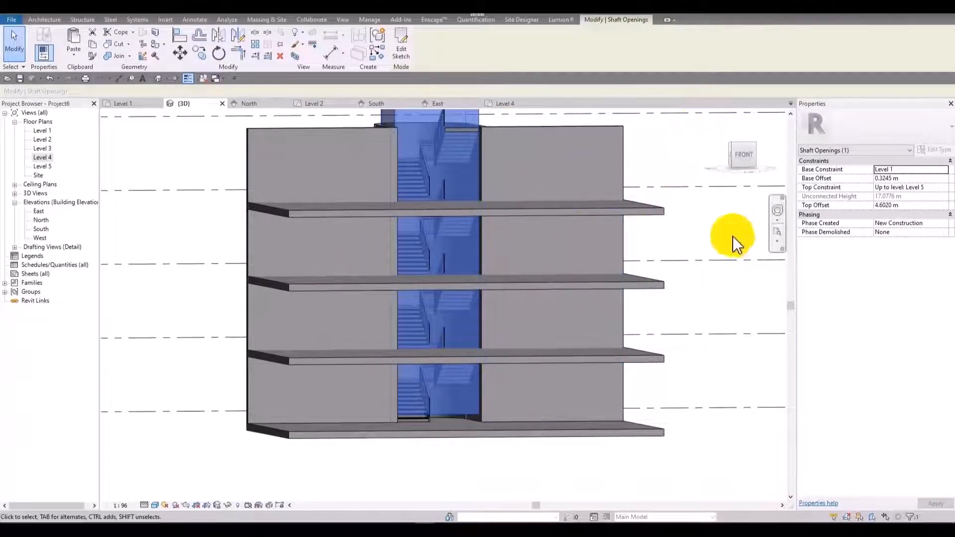
{"action": "middle_click_drag", "start_coordinate": [736, 244], "coordinate": [736, 324], "text": "shift"}
{"action": "key", "text": "Escape"}
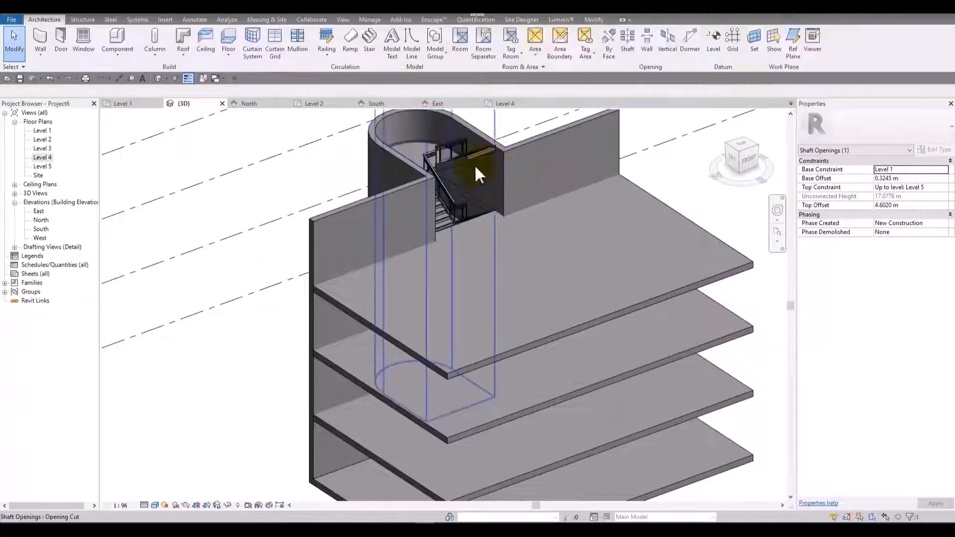
{"action": "middle_click_drag", "start_coordinate": [477, 174], "coordinate": [132, 468], "text": "shift"}
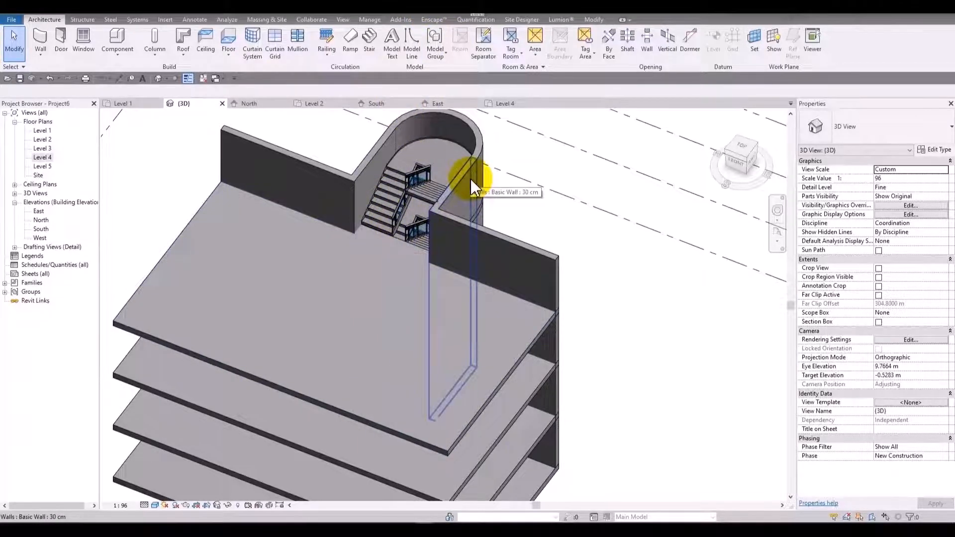
{"action": "scroll", "coordinate": [502, 233], "scroll_direction": "down", "scroll_amount": 4}
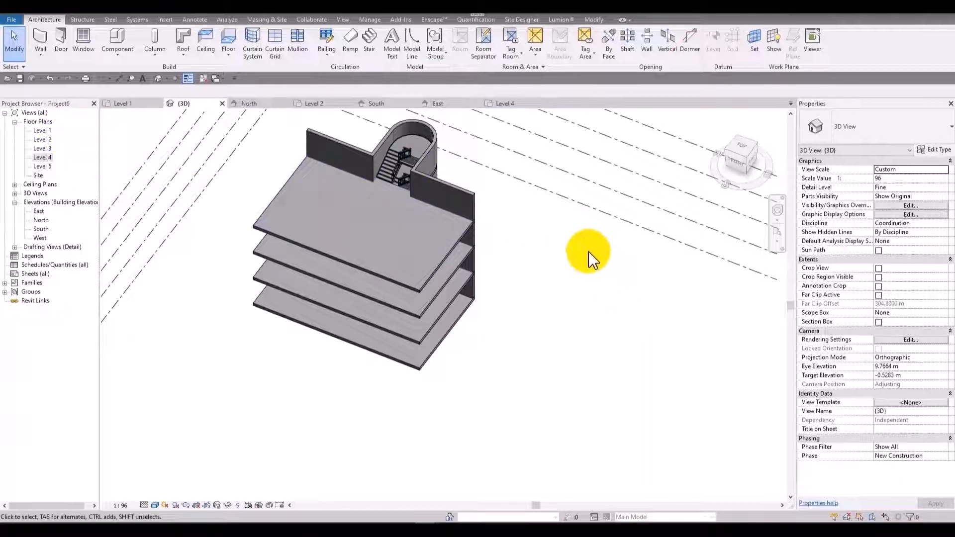
{"action": "middle_click_drag", "start_coordinate": [511, 239], "coordinate": [527, 318]}
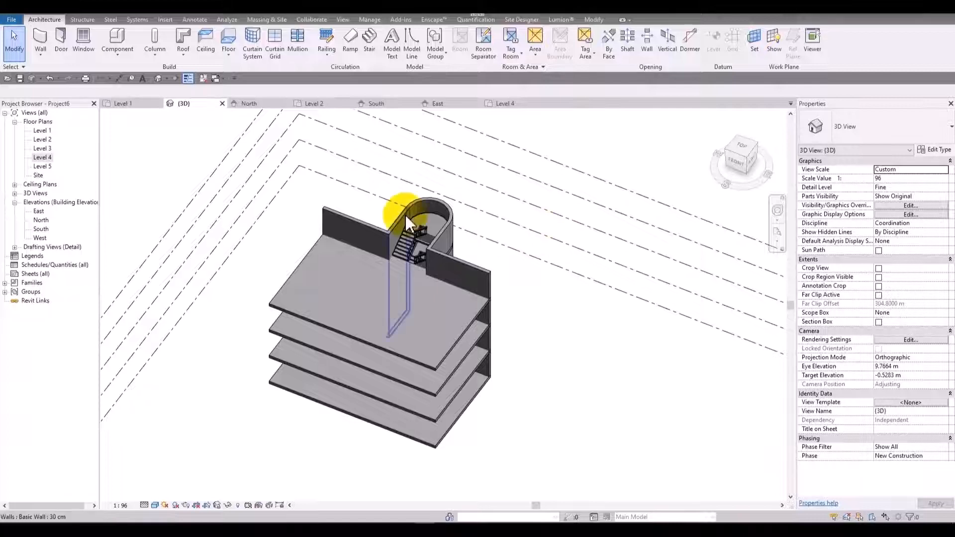
Draw a straight 18-riser stair from Level 1 to Level 2 in the Level 1 plan, outside the building's right side, and finish it.
{"action": "double_click", "coordinate": [42, 130]}
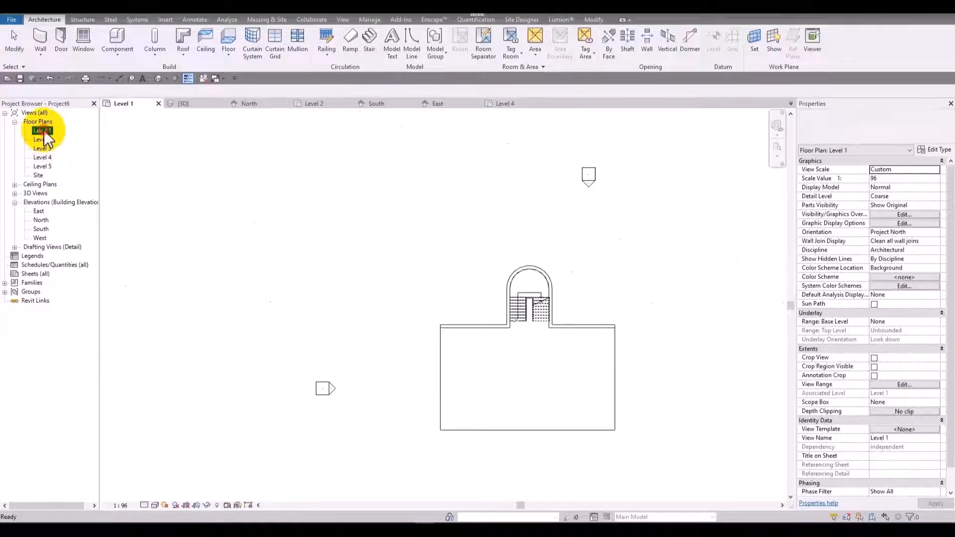
{"action": "left_click", "coordinate": [371, 50]}
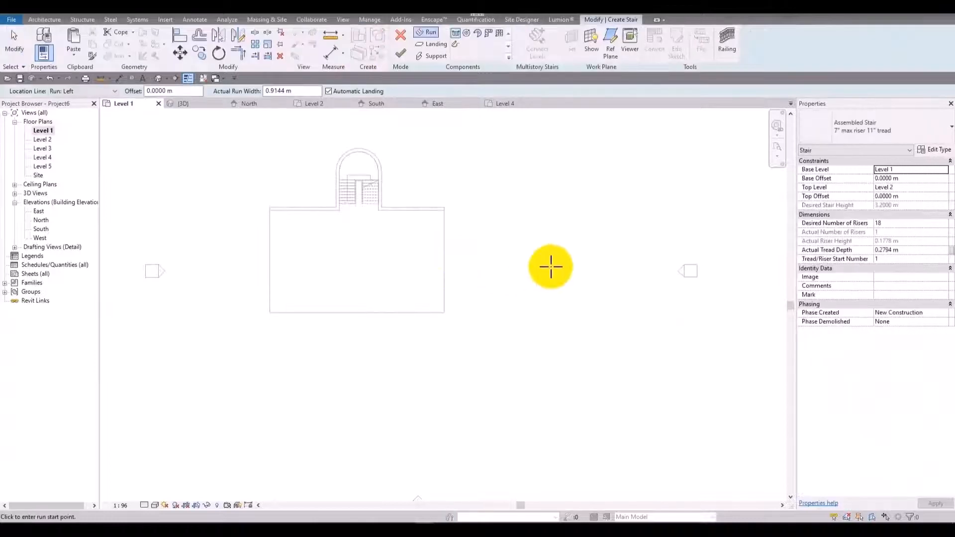
{"action": "left_click", "coordinate": [587, 268]}
{"action": "left_click", "coordinate": [482, 268]}
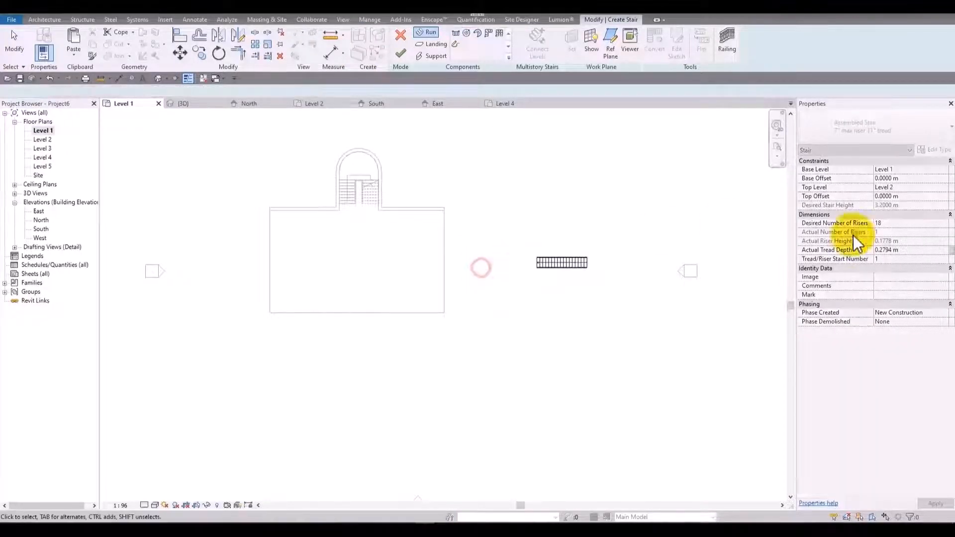
{"action": "scroll", "coordinate": [787, 219], "scroll_direction": "up", "scroll_amount": 3}
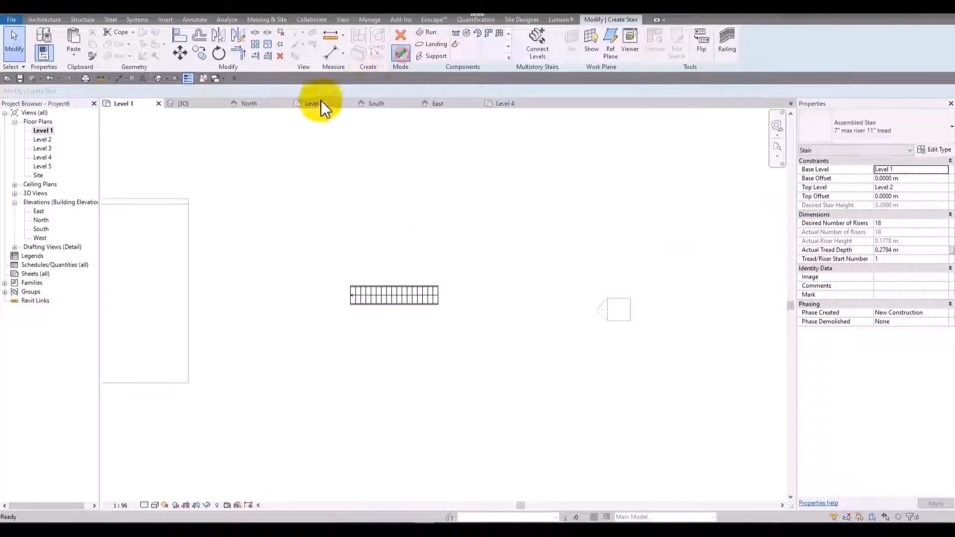
Select the new straight stair in the 3D view and open it for editing.
{"action": "left_click", "coordinate": [159, 78]}
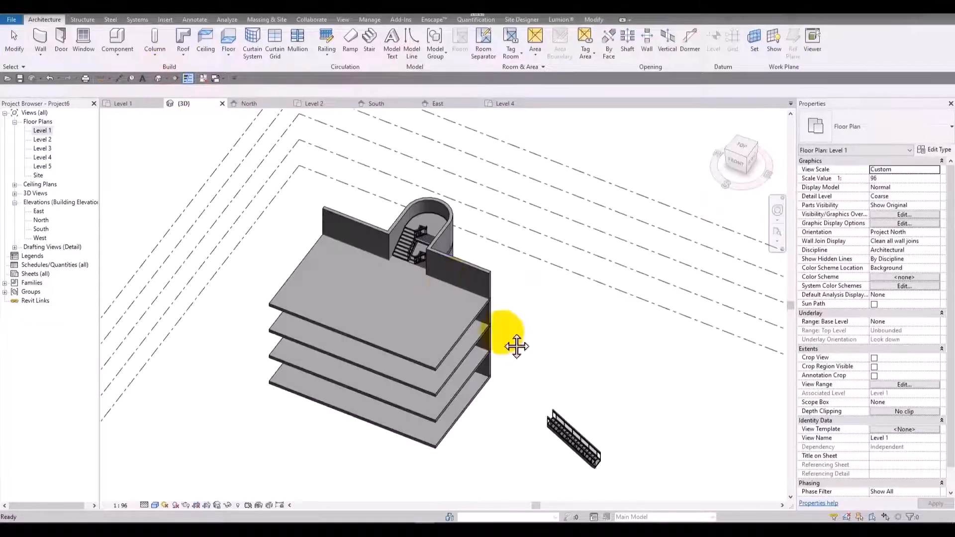
{"action": "scroll", "coordinate": [517, 323], "scroll_direction": "up", "scroll_amount": 5}
{"action": "middle_click_drag", "start_coordinate": [467, 268], "coordinate": [367, 290], "text": "shift"}
{"action": "left_click", "coordinate": [493, 272]}
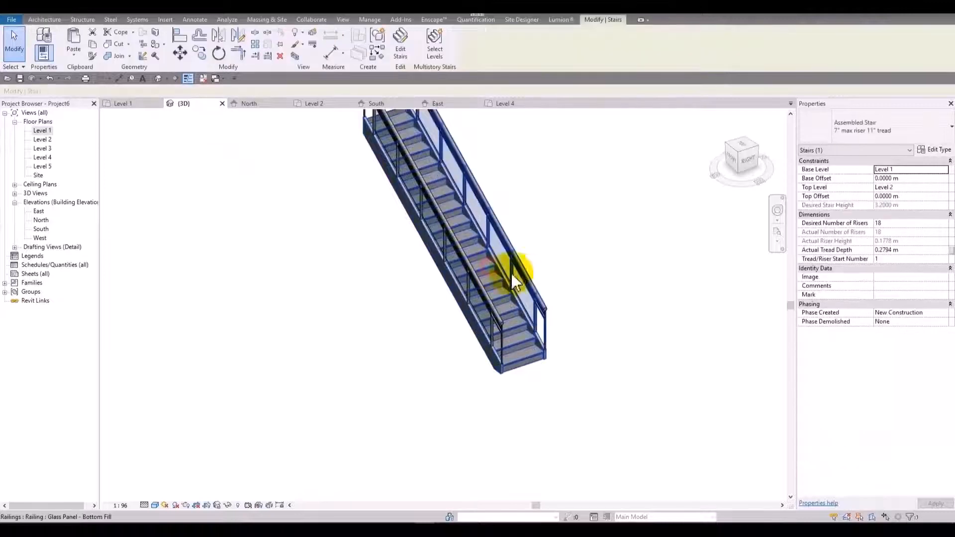
{"action": "scroll", "coordinate": [602, 322], "scroll_direction": "up", "scroll_amount": 4}
{"action": "scroll", "coordinate": [562, 222], "scroll_direction": "down", "scroll_amount": 3}
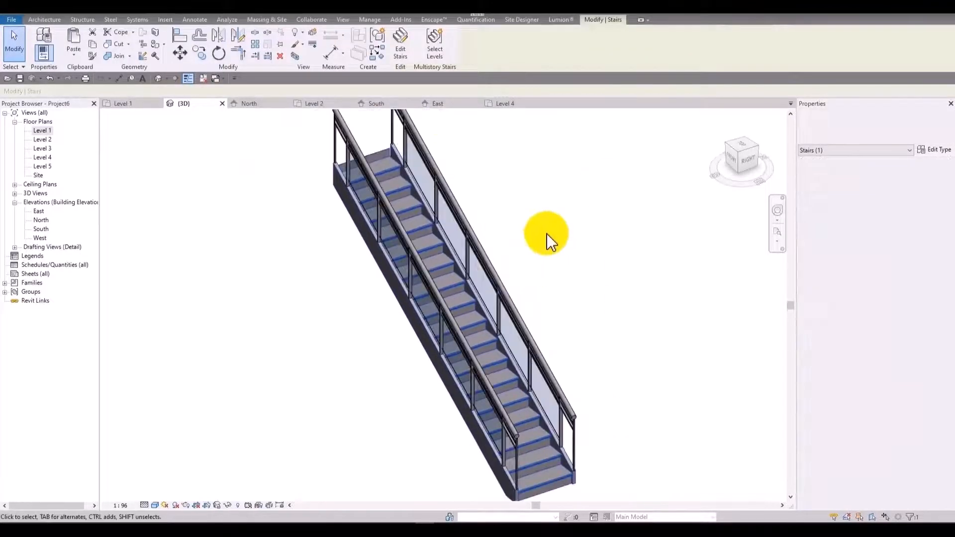
{"action": "scroll", "coordinate": [597, 270], "scroll_direction": "down", "scroll_amount": 2}
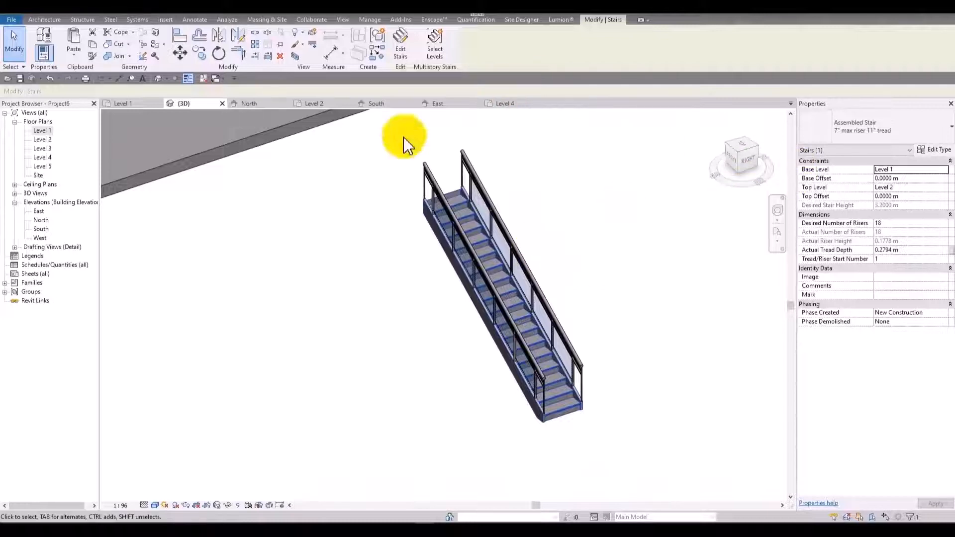
{"action": "left_click", "coordinate": [402, 48]}
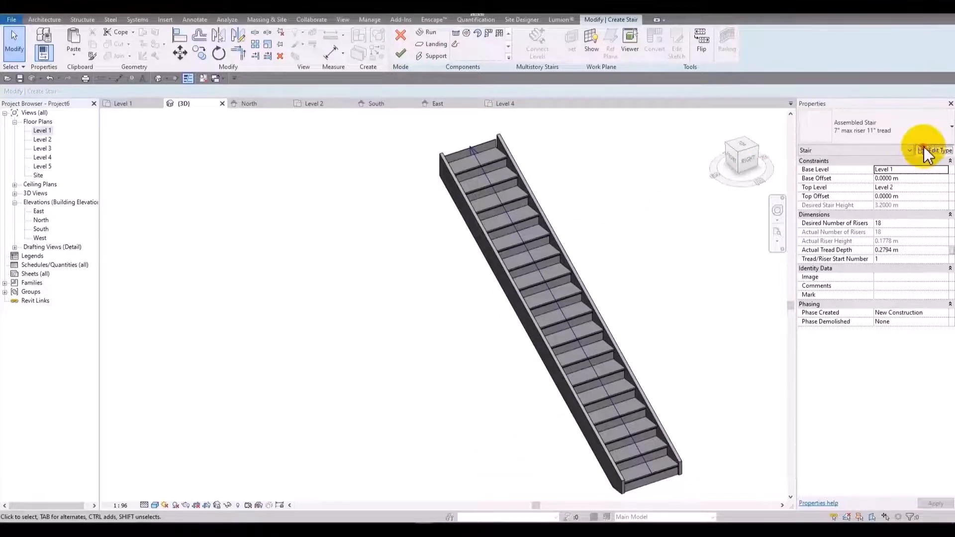
Set the stair type's minimum tread depth to 0.3 m and minimum run width to 1.2 m.
{"action": "left_click", "coordinate": [926, 149]}
{"action": "left_click_drag", "start_coordinate": [619, 43], "coordinate": [181, 82]}
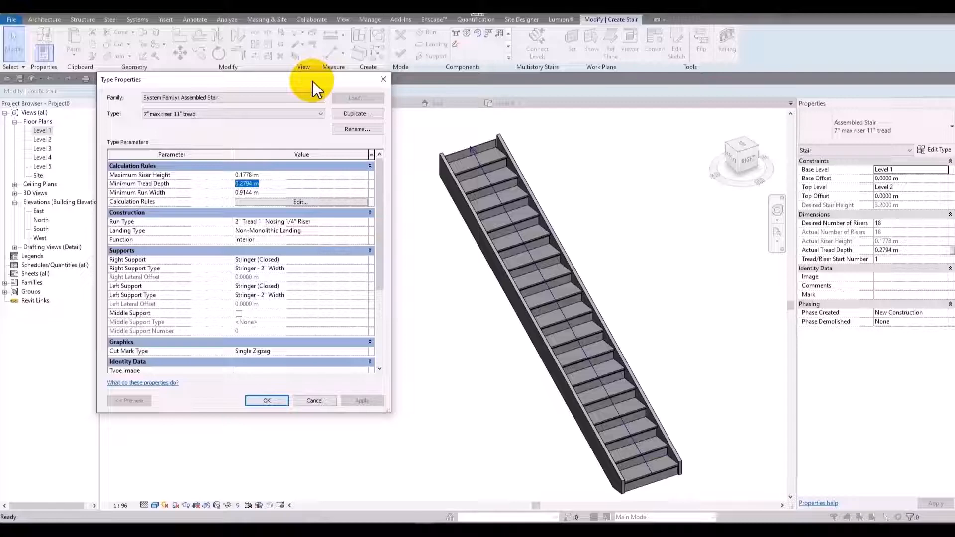
{"action": "type", "text": ".3"}
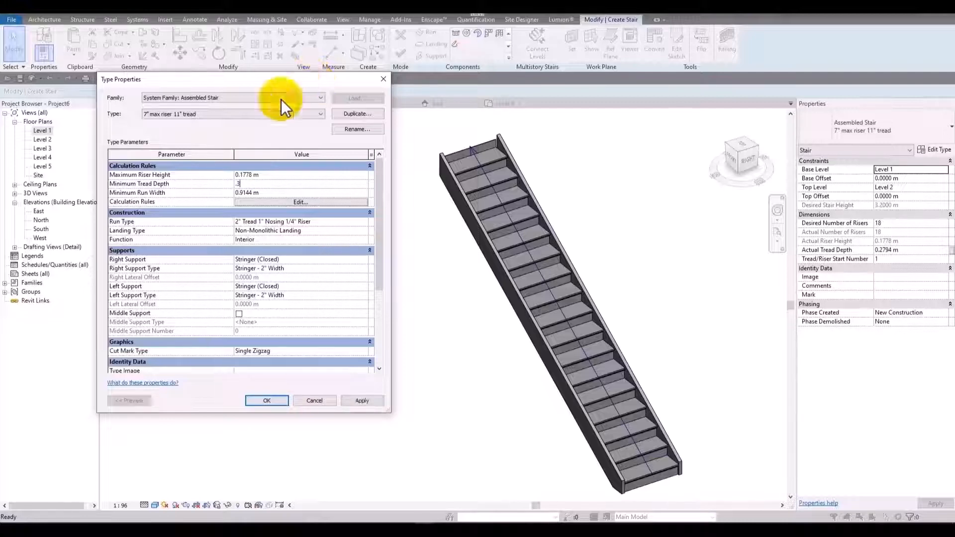
{"action": "left_click", "coordinate": [366, 405]}
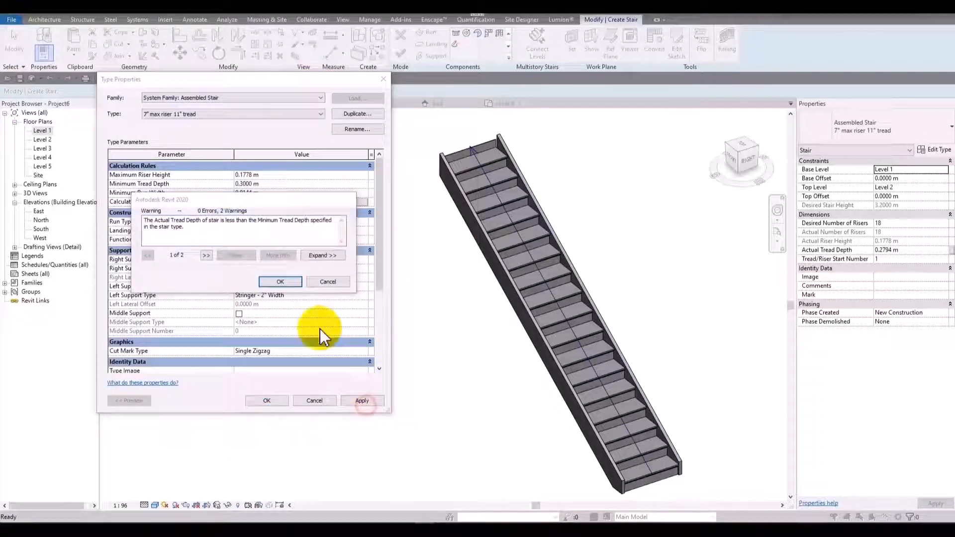
{"action": "left_click", "coordinate": [288, 277]}
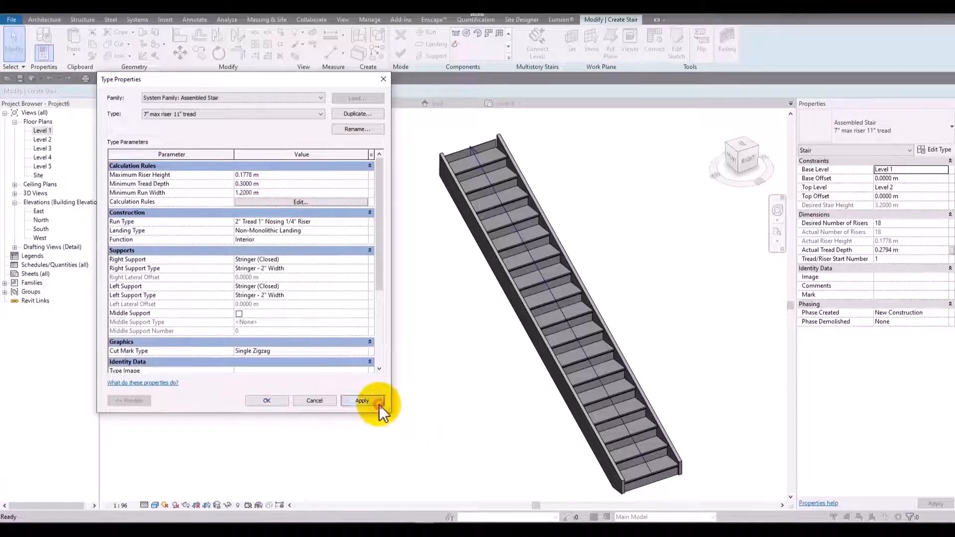
{"action": "left_click", "coordinate": [379, 405]}
{"action": "left_click", "coordinate": [281, 283]}
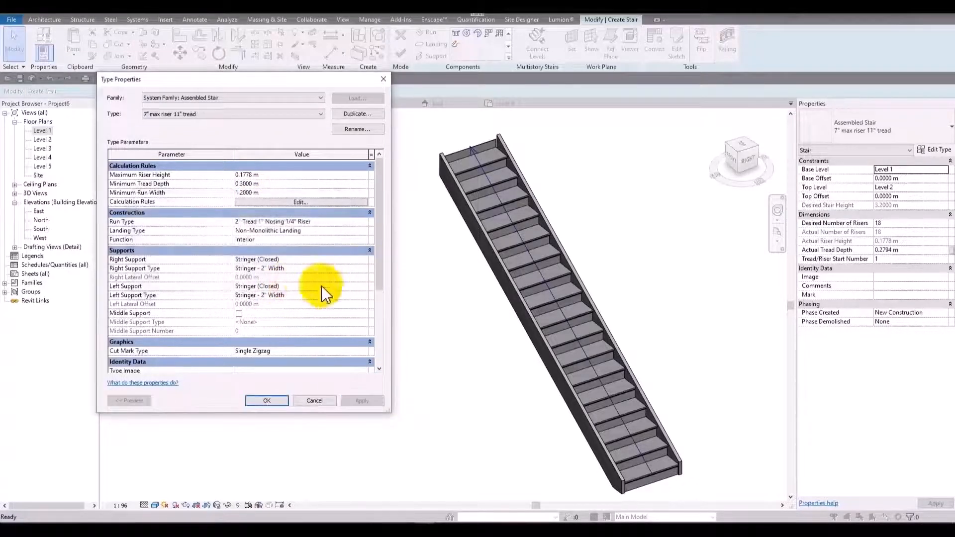
{"action": "left_click", "coordinate": [266, 401]}
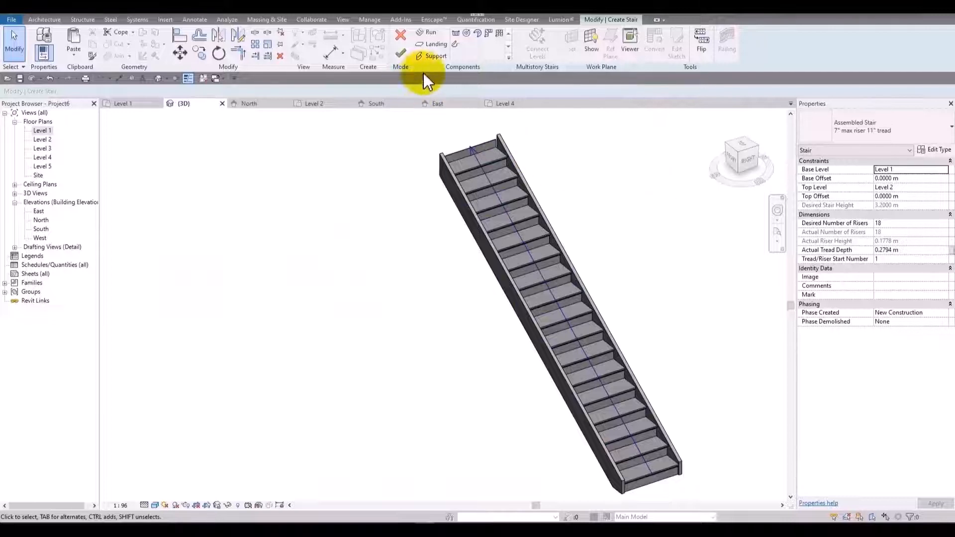
Delete the stair's existing 0.9144 m wide run in the Level 1 plan.
{"action": "double_click", "coordinate": [47, 131]}
{"action": "scroll", "coordinate": [373, 293], "scroll_direction": "up", "scroll_amount": 3}
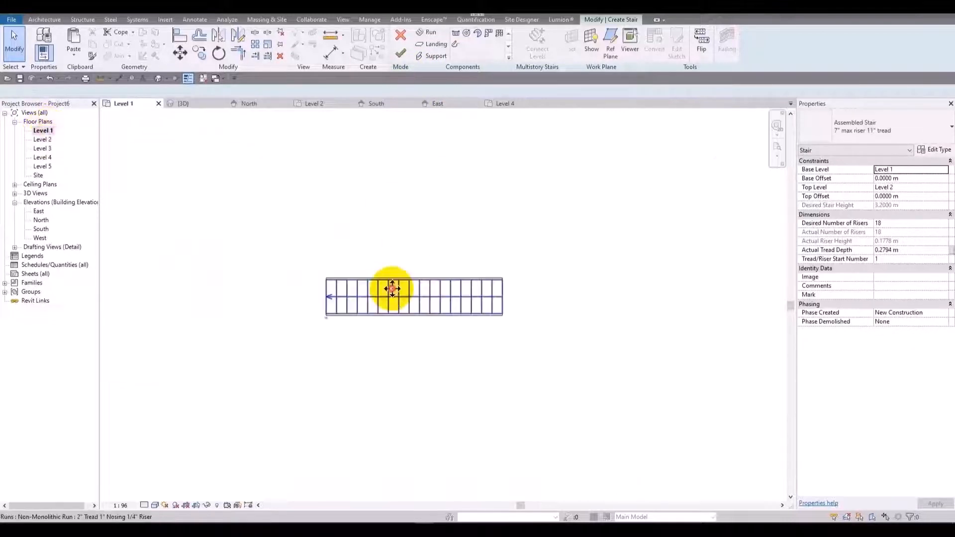
{"action": "left_click", "coordinate": [390, 289]}
{"action": "scroll", "coordinate": [543, 321], "scroll_direction": "up", "scroll_amount": 3}
{"action": "left_click", "coordinate": [514, 270]}
{"action": "left_click", "coordinate": [663, 253]}
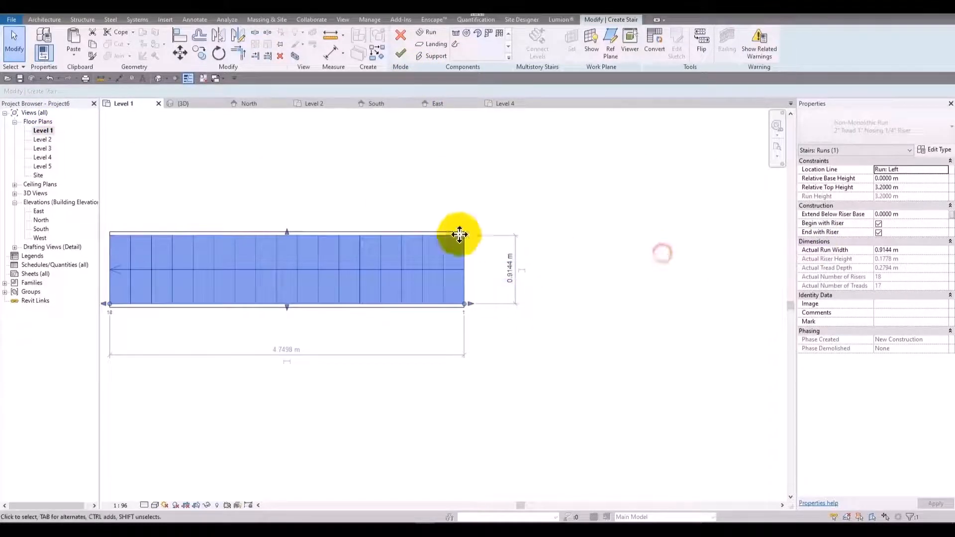
{"action": "key", "text": "Delete"}
Check the stair type's calculation rules and draw a straight 14-riser run 1.2 m wide.
{"action": "left_click", "coordinate": [457, 34]}
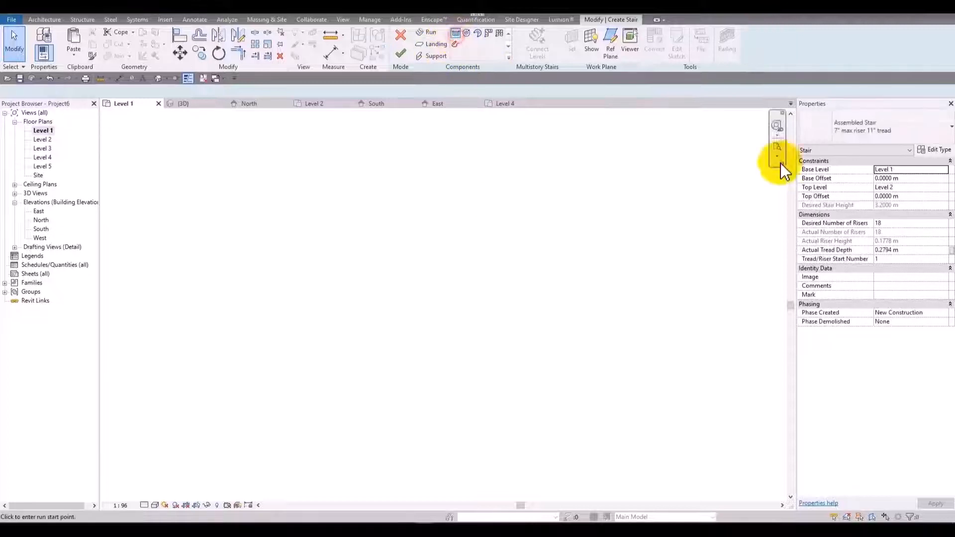
{"action": "left_click", "coordinate": [935, 150]}
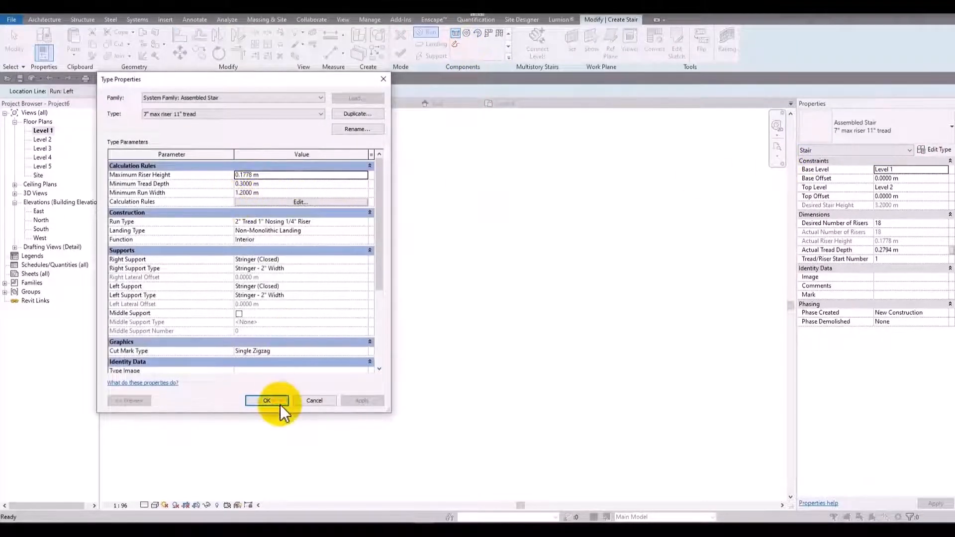
{"action": "left_click", "coordinate": [280, 404]}
{"action": "left_click", "coordinate": [485, 301]}
{"action": "left_click", "coordinate": [214, 300]}
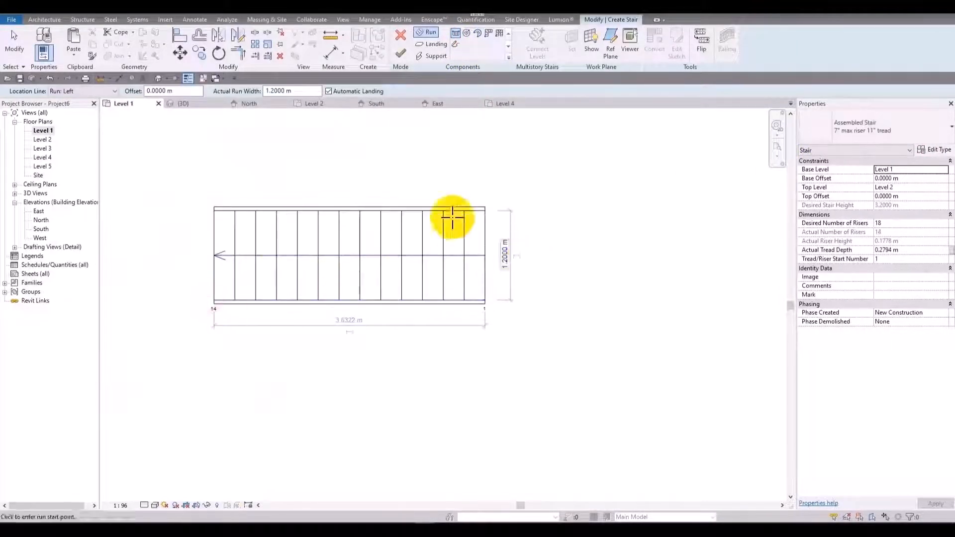
{"action": "key", "text": "Escape"}
{"action": "key", "text": "Escape"}
Select the 14-riser run and delete it.
{"action": "left_click", "coordinate": [447, 236]}
{"action": "left_click_drag", "start_coordinate": [271, 276], "coordinate": [530, 305]}
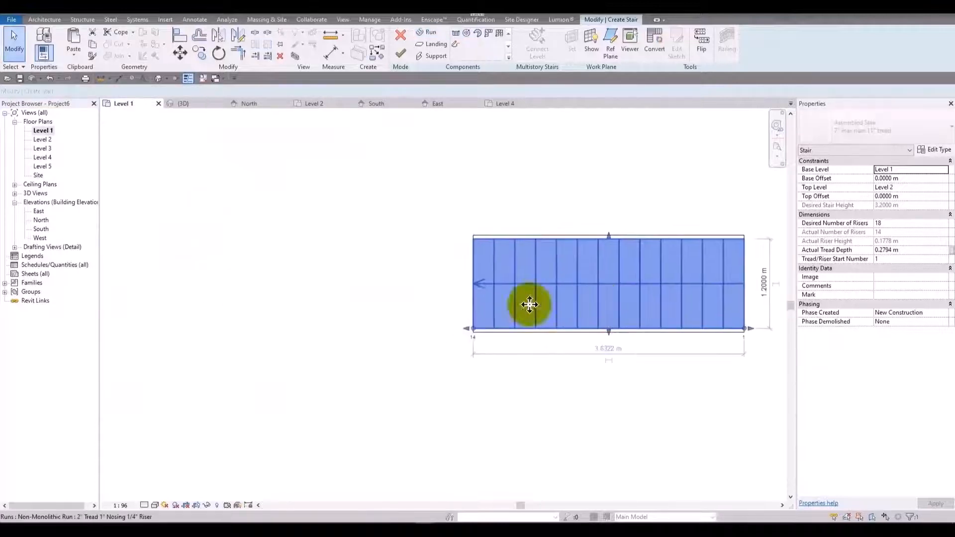
{"action": "left_click_drag", "start_coordinate": [464, 335], "coordinate": [211, 346]}
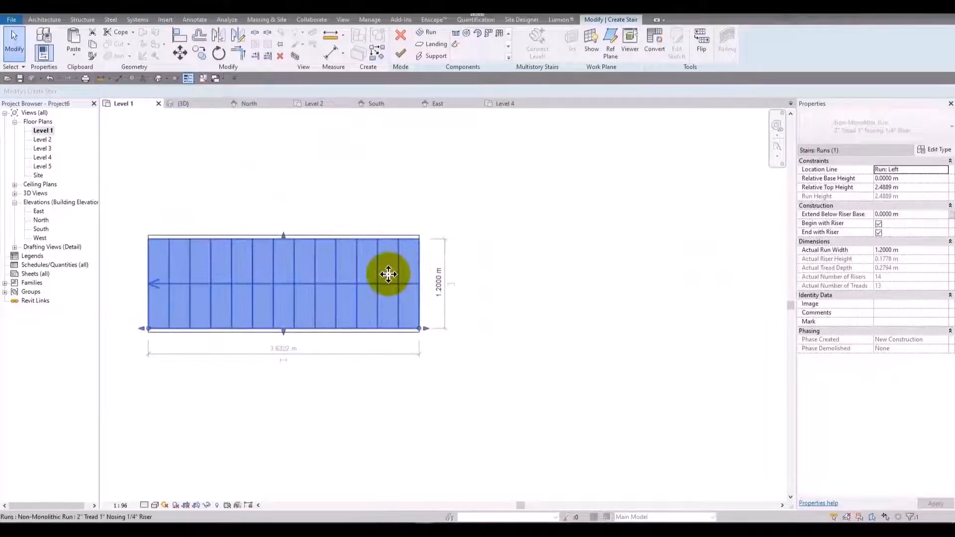
{"action": "left_click", "coordinate": [557, 238]}
{"action": "left_click", "coordinate": [406, 254]}
{"action": "key", "text": "Delete"}
Draw a straight 18-riser run in the Level 1 plan and set its actual tread depth to 0.3 m.
{"action": "left_click", "coordinate": [456, 33]}
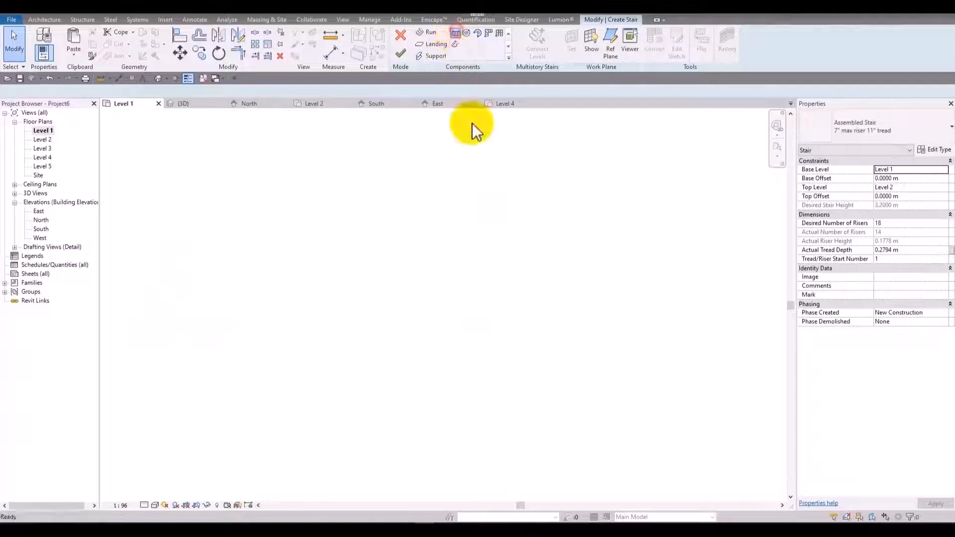
{"action": "left_click", "coordinate": [669, 267]}
{"action": "left_click", "coordinate": [269, 260]}
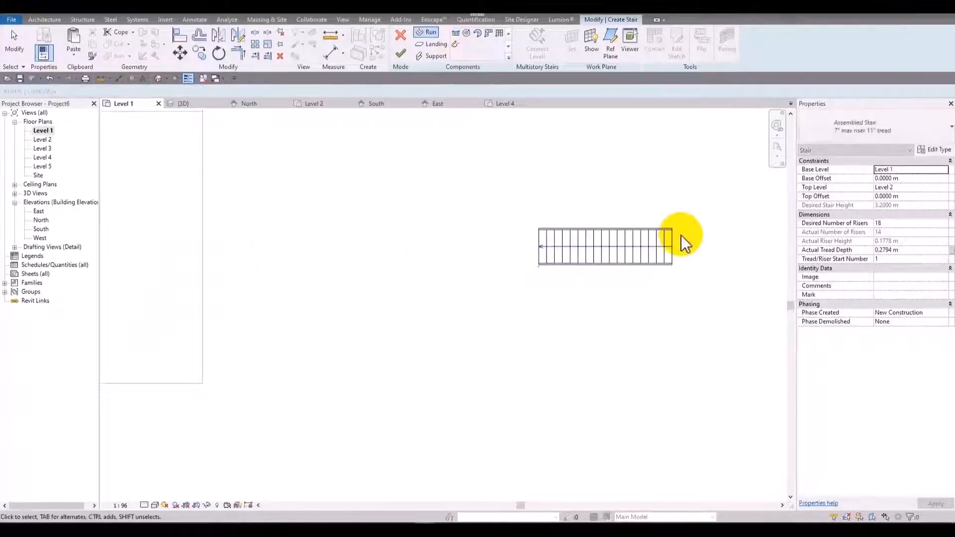
{"action": "key", "text": "Escape"}
{"action": "scroll", "coordinate": [681, 235], "scroll_direction": "up", "scroll_amount": 5}
{"action": "middle_click_drag", "start_coordinate": [399, 223], "coordinate": [408, 190]}
{"action": "scroll", "coordinate": [559, 176], "scroll_direction": "up", "scroll_amount": 4}
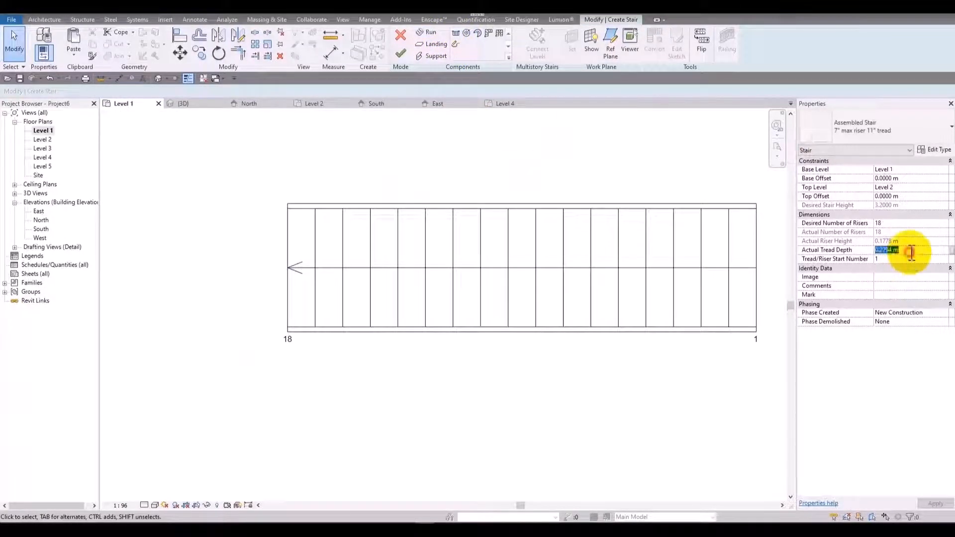
{"action": "type", "text": "0.3"}
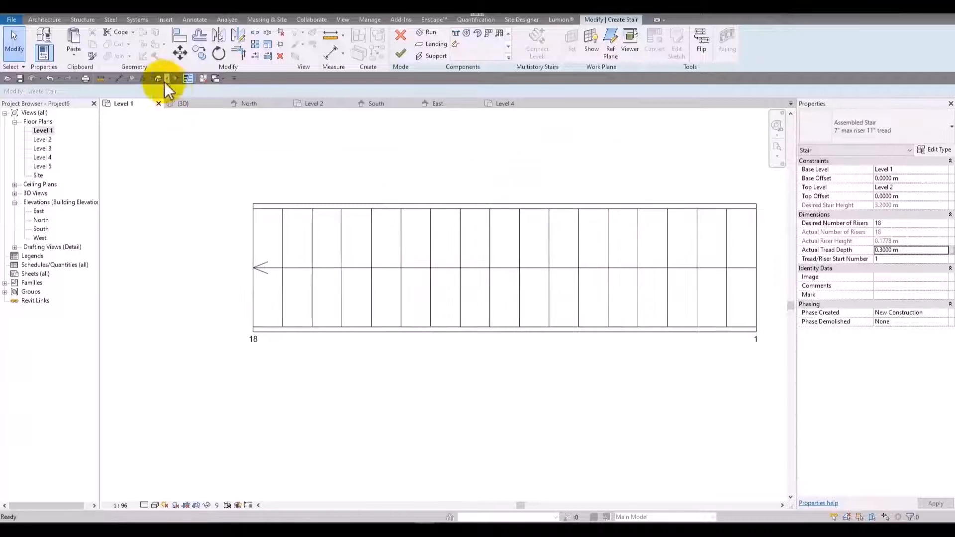
Open the 3D view and set the stair type's right support to Carriage (Open).
{"action": "left_click", "coordinate": [158, 78]}
{"action": "middle_click_drag", "start_coordinate": [536, 259], "coordinate": [318, 114]}
{"action": "middle_click_drag", "start_coordinate": [432, 110], "coordinate": [405, 144]}
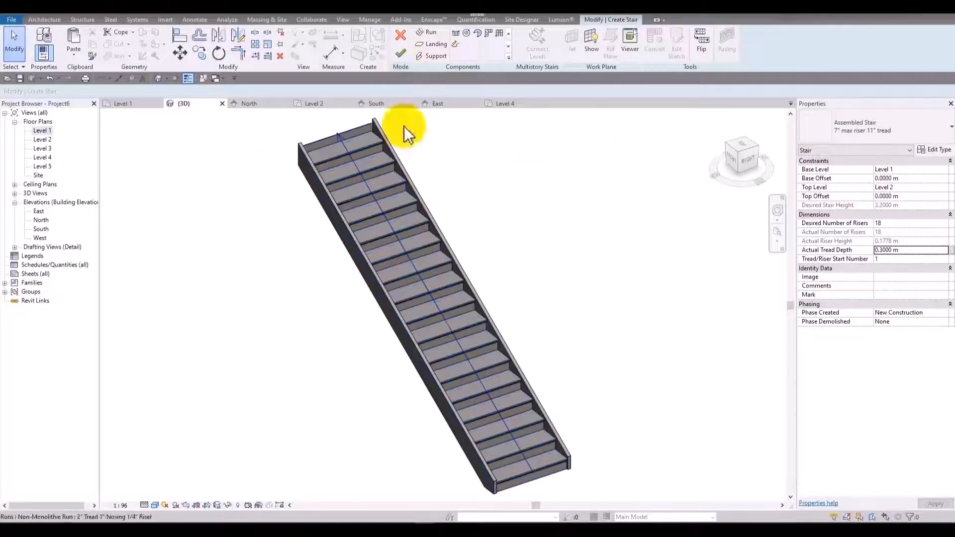
{"action": "left_click", "coordinate": [933, 149]}
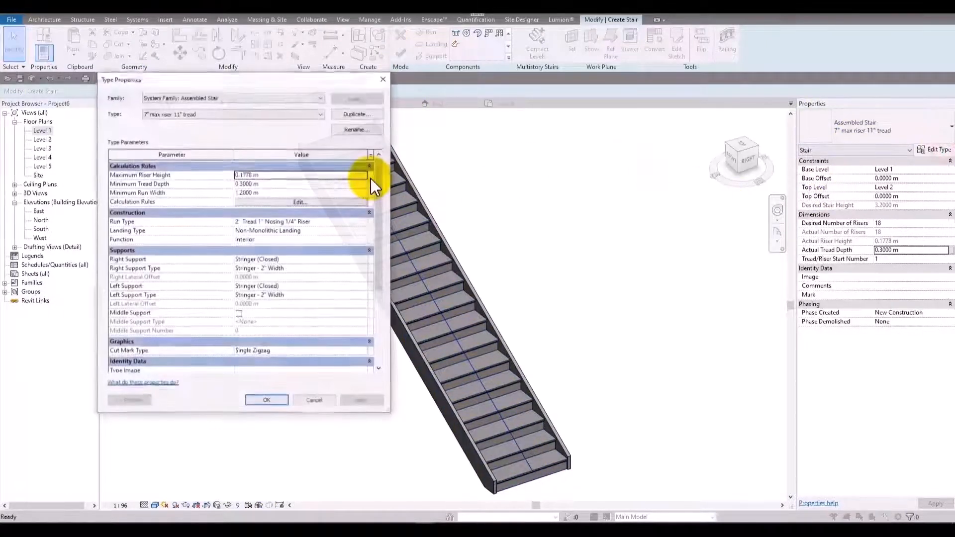
{"action": "left_click_drag", "start_coordinate": [339, 82], "coordinate": [263, 52]}
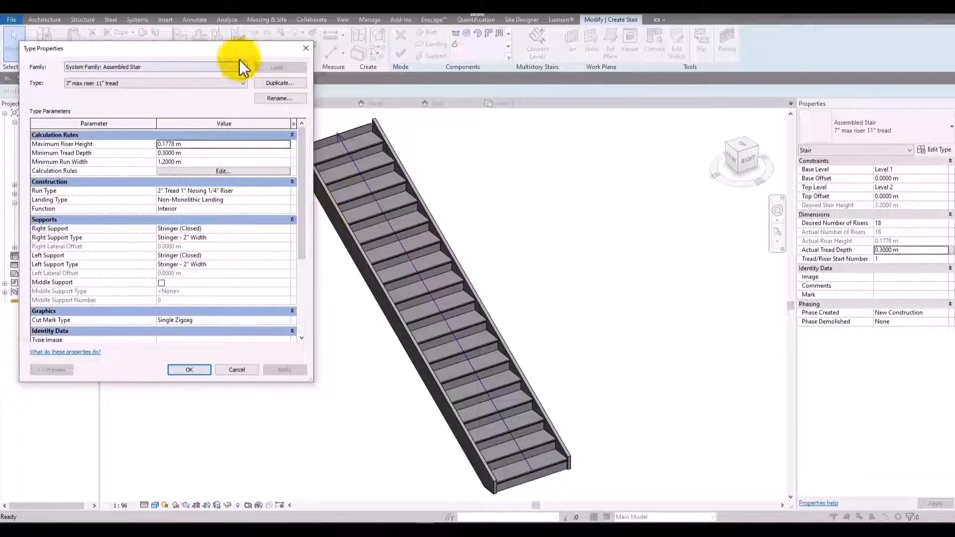
{"action": "left_click_drag", "start_coordinate": [238, 52], "coordinate": [250, 32]}
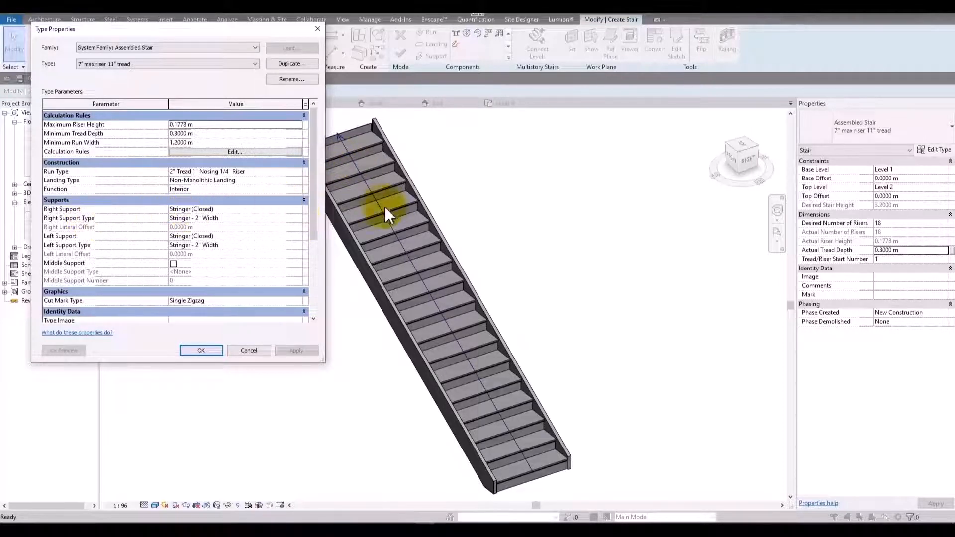
{"action": "left_click", "coordinate": [301, 209]}
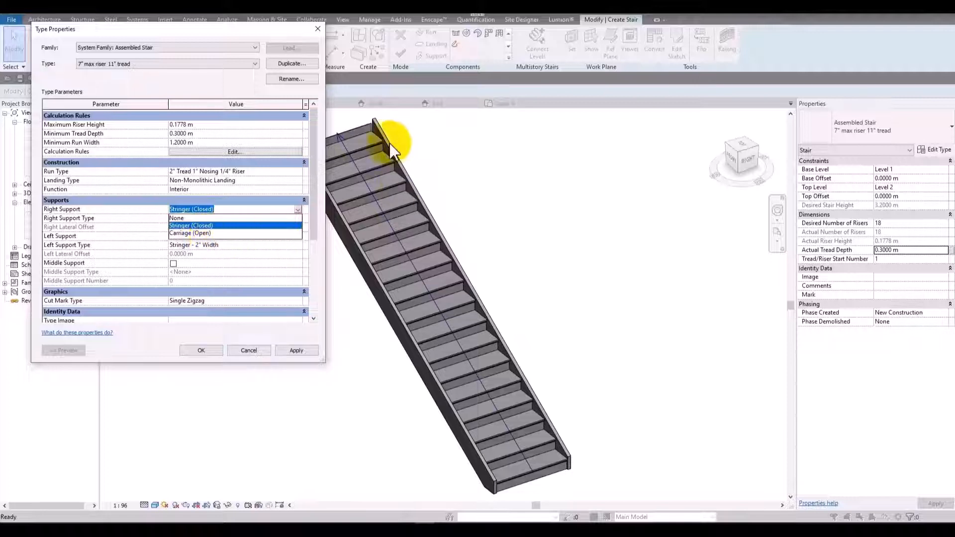
{"action": "left_click", "coordinate": [201, 233]}
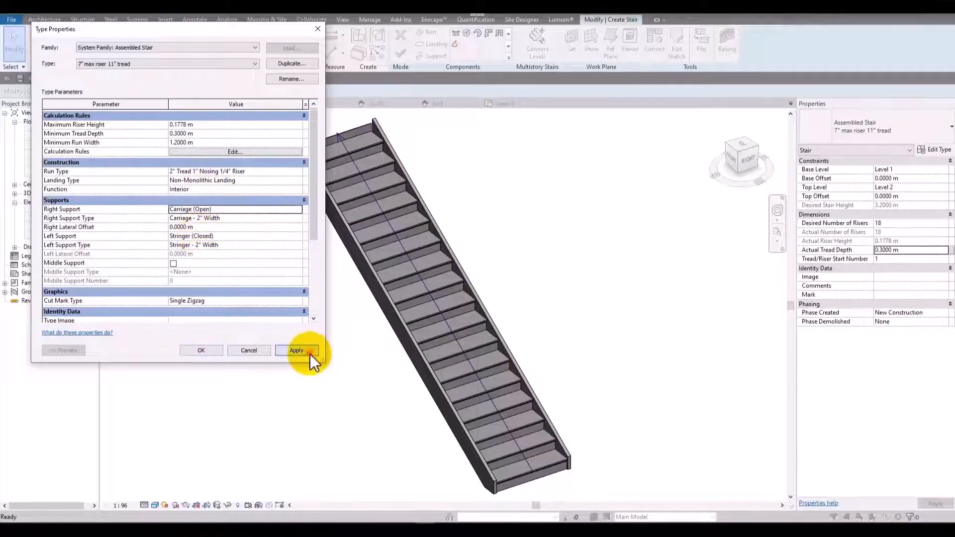
{"action": "left_click", "coordinate": [310, 355]}
{"action": "left_click", "coordinate": [198, 350]}
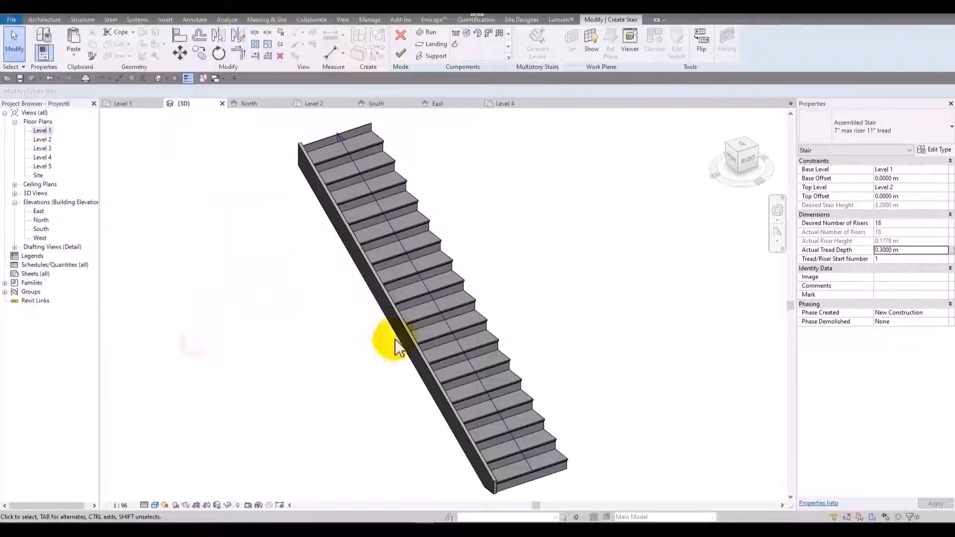
Examine the open carriage support on the stair's right side from above, behind and below.
{"action": "scroll", "coordinate": [423, 271], "scroll_direction": "down", "scroll_amount": 3}
{"action": "middle_click_drag", "start_coordinate": [391, 274], "coordinate": [545, 242]}
{"action": "left_click", "coordinate": [265, 182]}
{"action": "middle_click_drag", "start_coordinate": [265, 189], "coordinate": [264, 234], "text": "shift"}
{"action": "scroll", "coordinate": [293, 165], "scroll_direction": "up", "scroll_amount": 3}
{"action": "scroll", "coordinate": [336, 184], "scroll_direction": "up", "scroll_amount": 5}
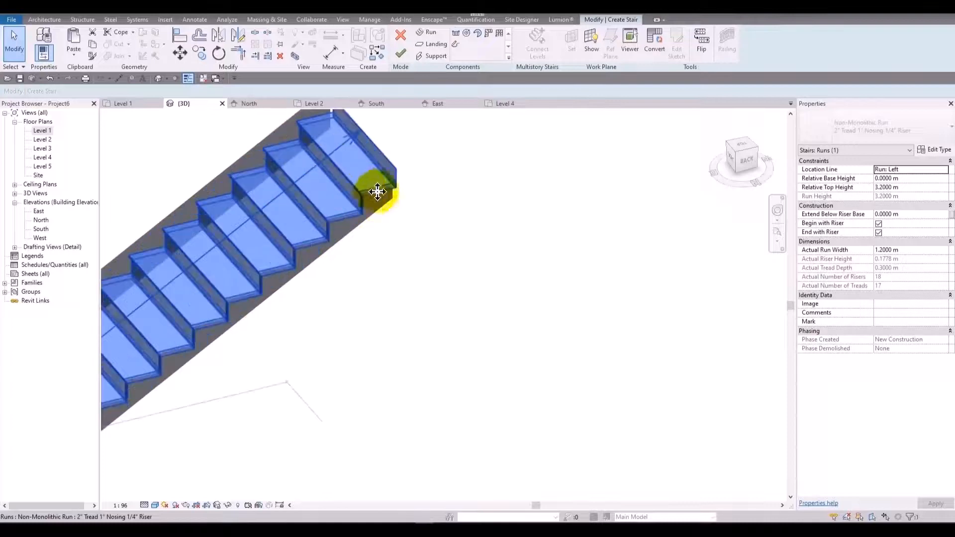
{"action": "left_click", "coordinate": [444, 212]}
{"action": "scroll", "coordinate": [397, 261], "scroll_direction": "down", "scroll_amount": 1}
{"action": "left_click", "coordinate": [383, 225]}
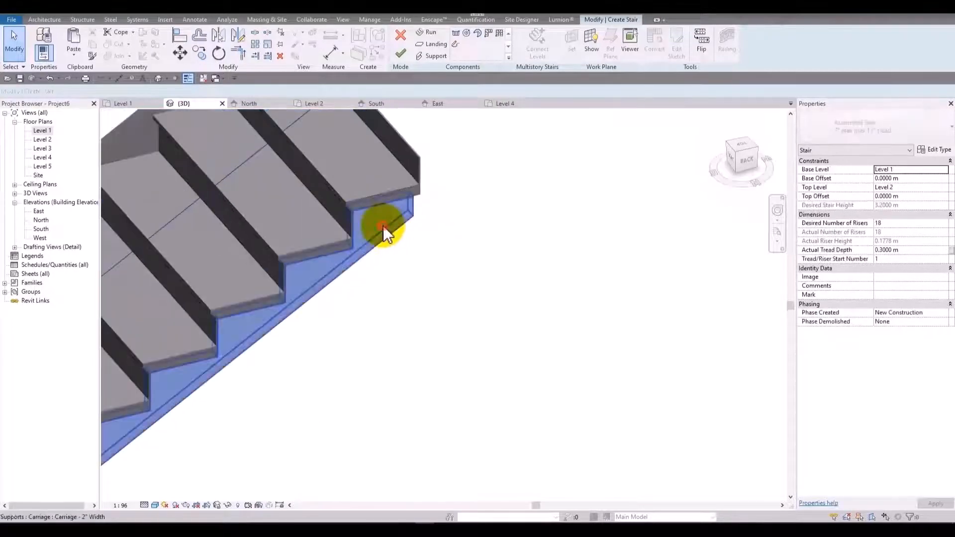
{"action": "middle_click_drag", "start_coordinate": [426, 311], "coordinate": [480, 165], "text": "shift"}
{"action": "middle_click_drag", "start_coordinate": [373, 269], "coordinate": [577, 112]}
{"action": "scroll", "coordinate": [435, 331], "scroll_direction": "down", "scroll_amount": 2}
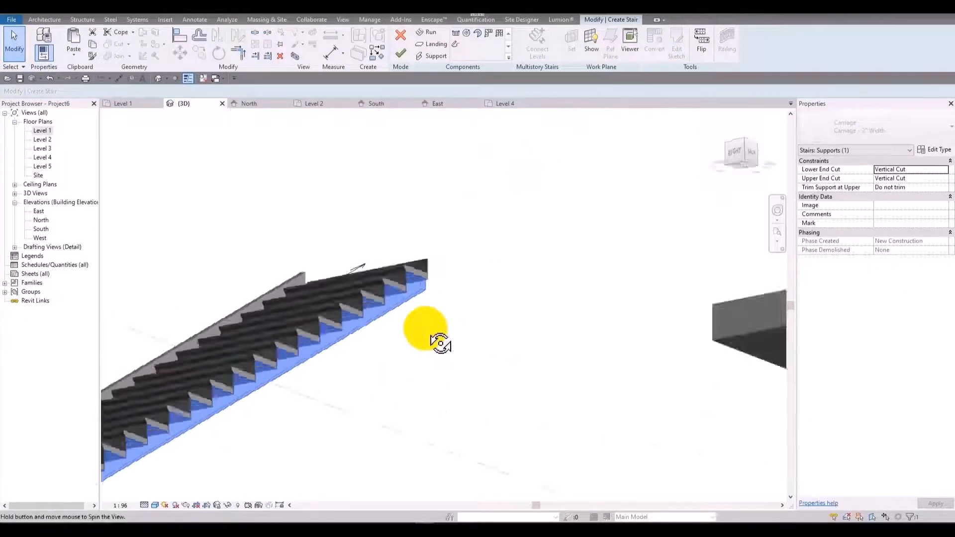
{"action": "mouse_move", "coordinate": [433, 337]}
{"action": "middle_mouse_down", "text": "shift"}
{"action": "mouse_move", "coordinate": [533, 282]}
{"action": "mouse_move", "coordinate": [433, 331]}
{"action": "middle_mouse_up", "text": "shift"}
{"action": "scroll", "coordinate": [333, 324], "scroll_direction": "up", "scroll_amount": 3}
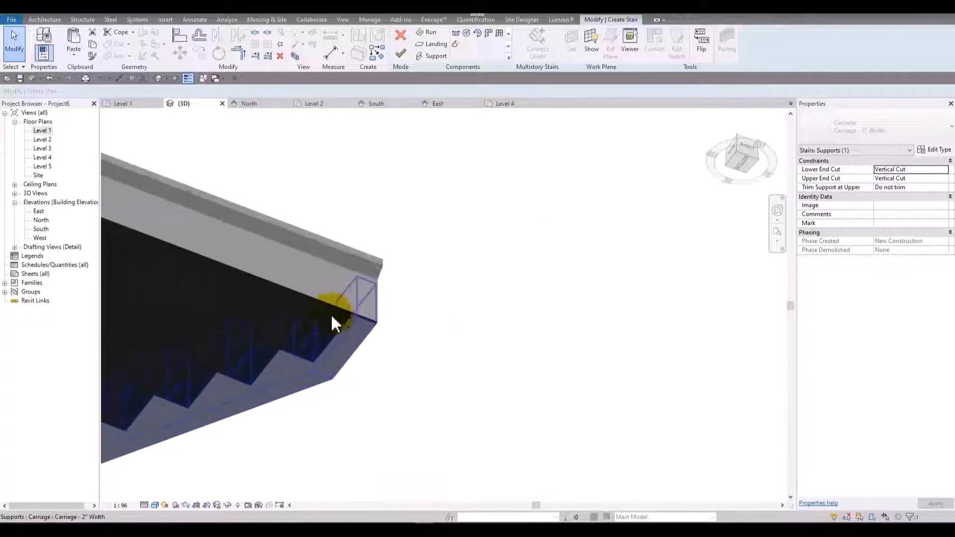
{"action": "left_click", "coordinate": [439, 252]}
{"action": "scroll", "coordinate": [436, 307], "scroll_direction": "down", "scroll_amount": 3}
{"action": "middle_click_drag", "start_coordinate": [499, 264], "coordinate": [559, 247], "text": "shift"}
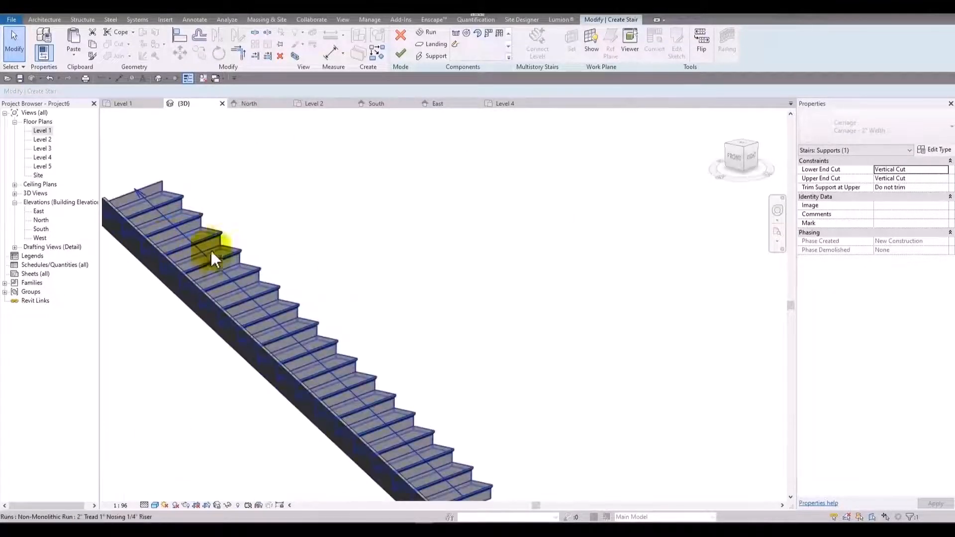
{"action": "middle_click_drag", "start_coordinate": [219, 256], "coordinate": [687, 299], "text": "shift"}
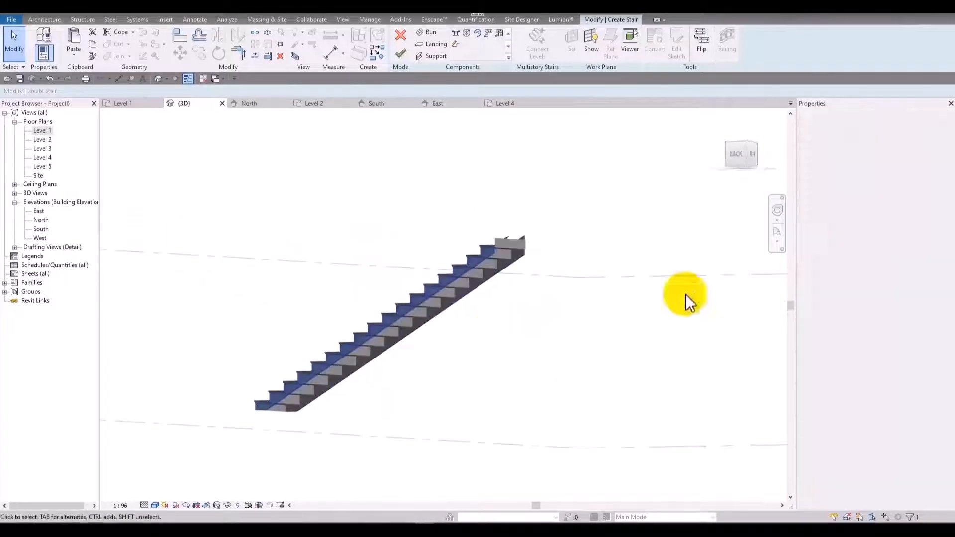
Check the type properties of the selected carriage support, leaving them as they are.
{"action": "left_click", "coordinate": [932, 152]}
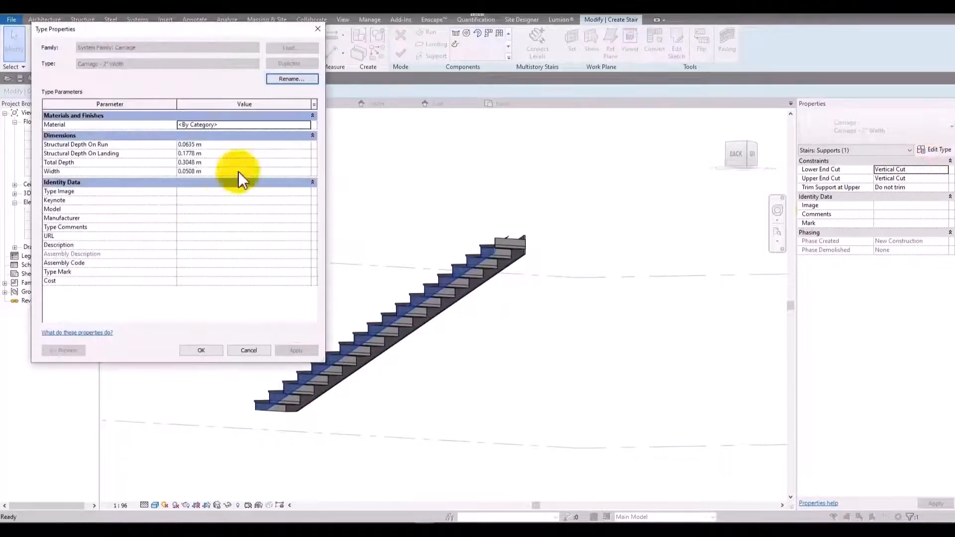
{"action": "left_click", "coordinate": [317, 30]}
{"action": "scroll", "coordinate": [403, 327], "scroll_direction": "up", "scroll_amount": 3}
{"action": "left_click", "coordinate": [618, 303]}
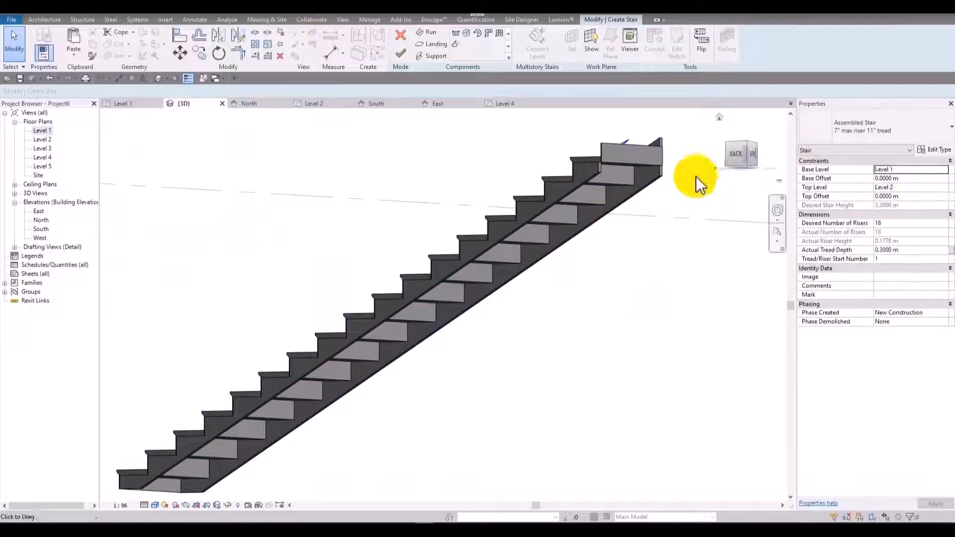
Enable the middle support in the stair type and view the underside of the stair.
{"action": "left_click", "coordinate": [920, 150]}
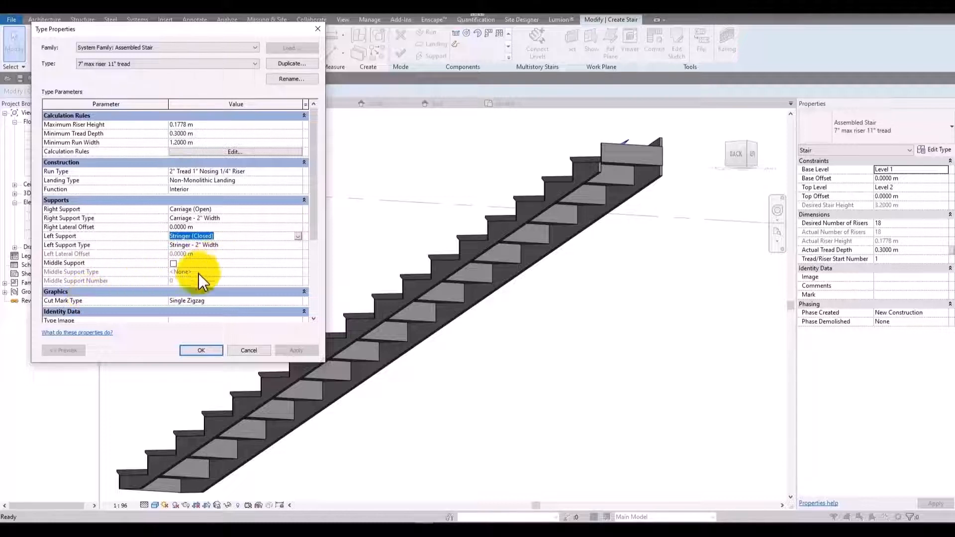
{"action": "left_click", "coordinate": [173, 264]}
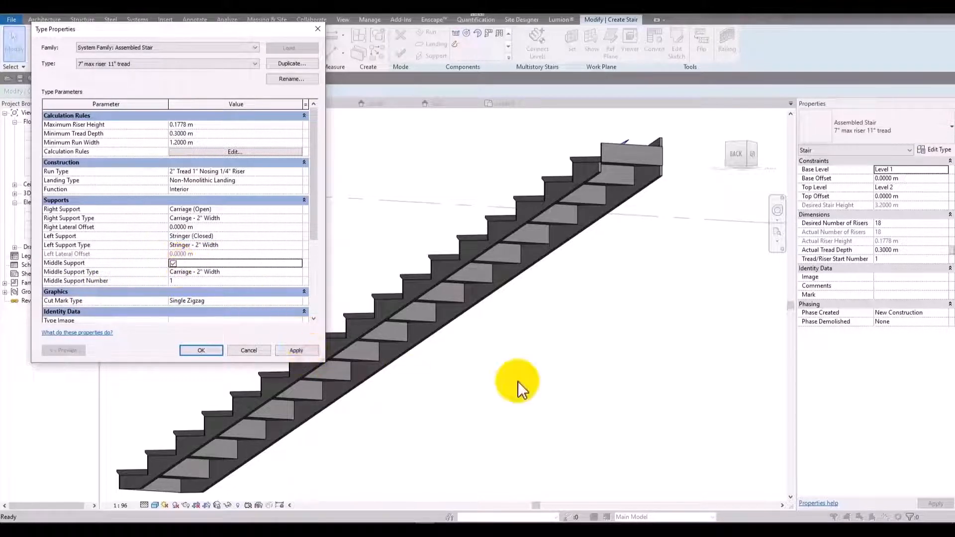
{"action": "left_click", "coordinate": [199, 351]}
{"action": "scroll", "coordinate": [572, 328], "scroll_direction": "down", "scroll_amount": 2}
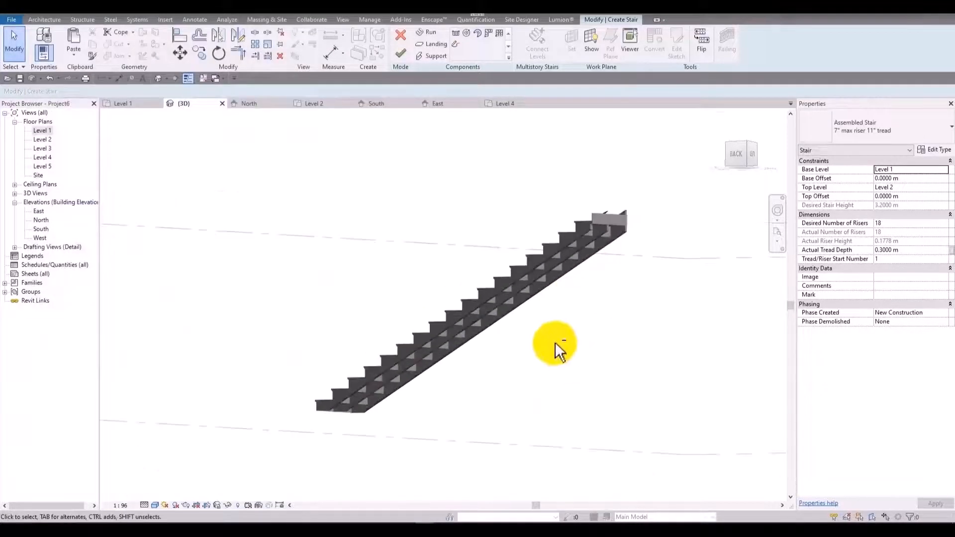
{"action": "middle_click_drag", "start_coordinate": [559, 348], "coordinate": [611, 205], "text": "shift"}
{"action": "scroll", "coordinate": [611, 205], "scroll_direction": "up", "scroll_amount": 3}
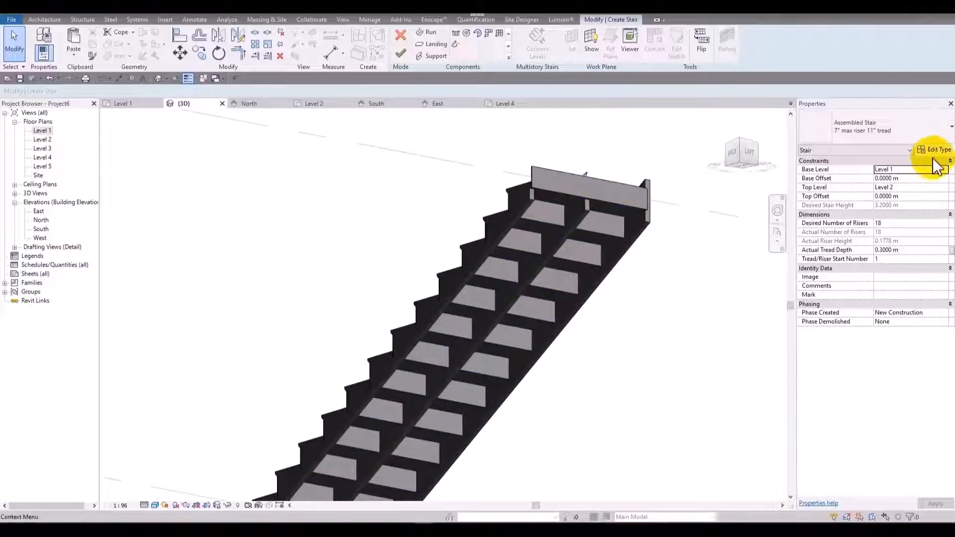
Set the width of the middle support's Carriage - 2" Width type to 0.1 m.
{"action": "left_click", "coordinate": [934, 150]}
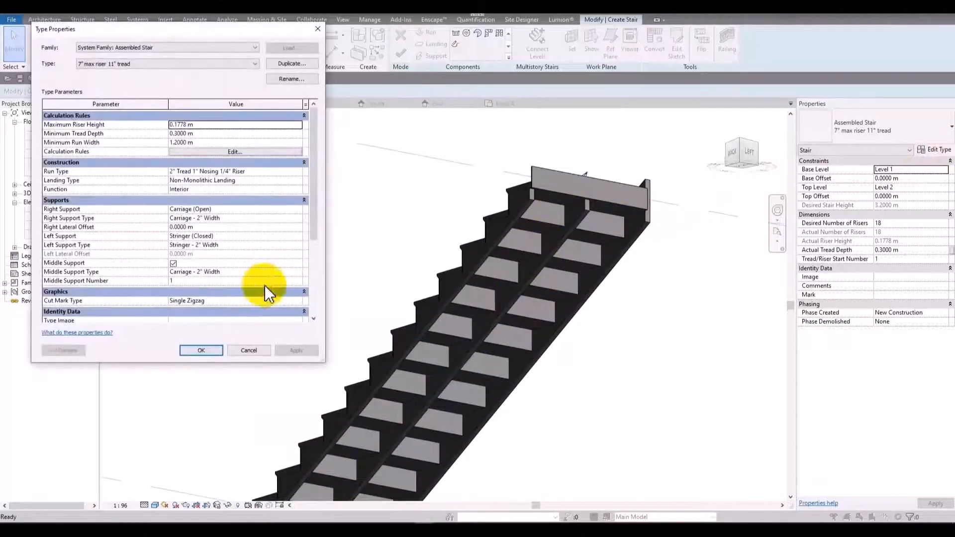
{"action": "left_click", "coordinate": [299, 272]}
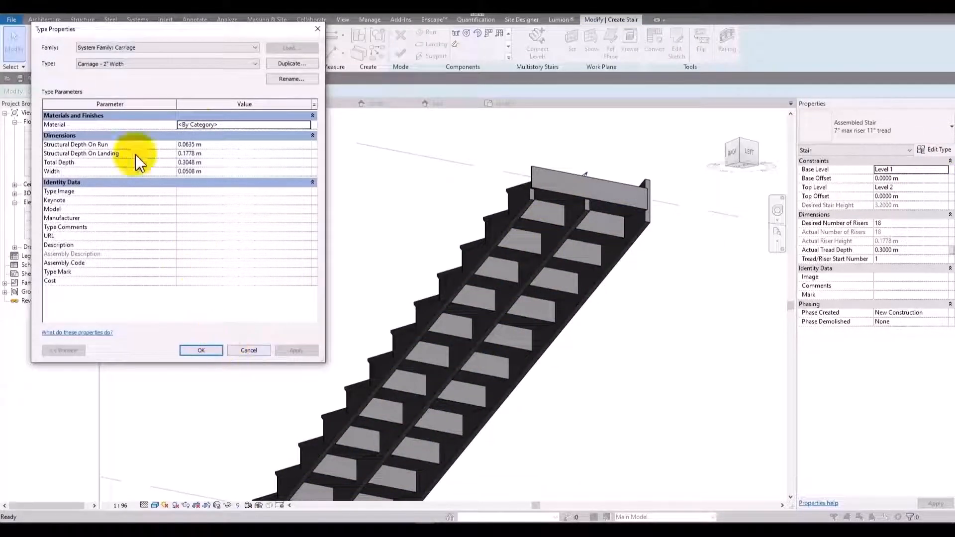
{"action": "left_click_drag", "start_coordinate": [238, 32], "coordinate": [476, 48]}
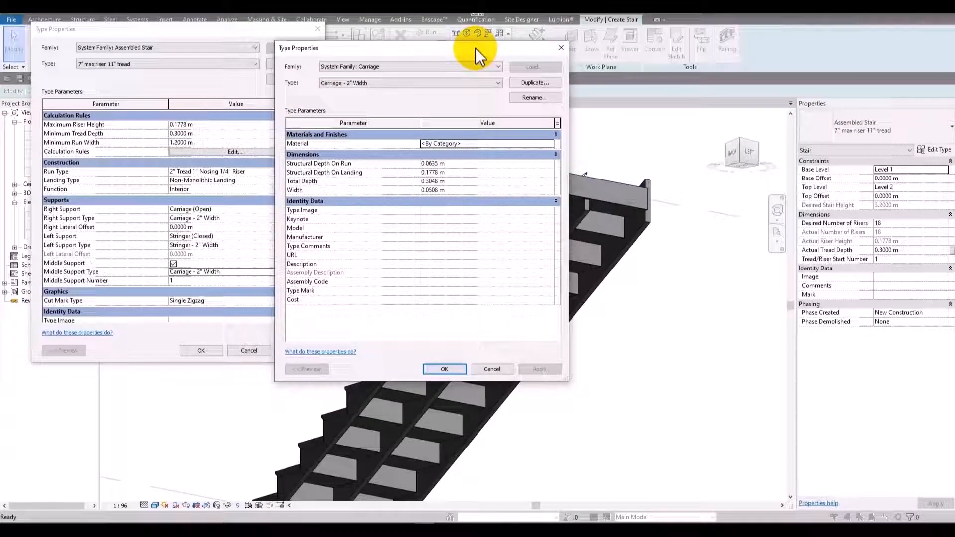
{"action": "left_click_drag", "start_coordinate": [476, 49], "coordinate": [303, 42]}
{"action": "left_click", "coordinate": [313, 183]}
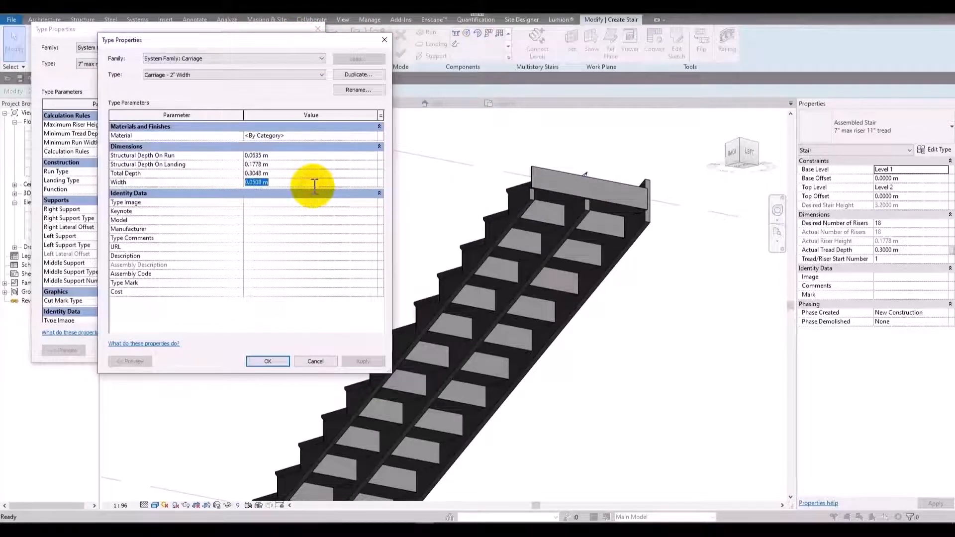
{"action": "type", "text": ".1"}
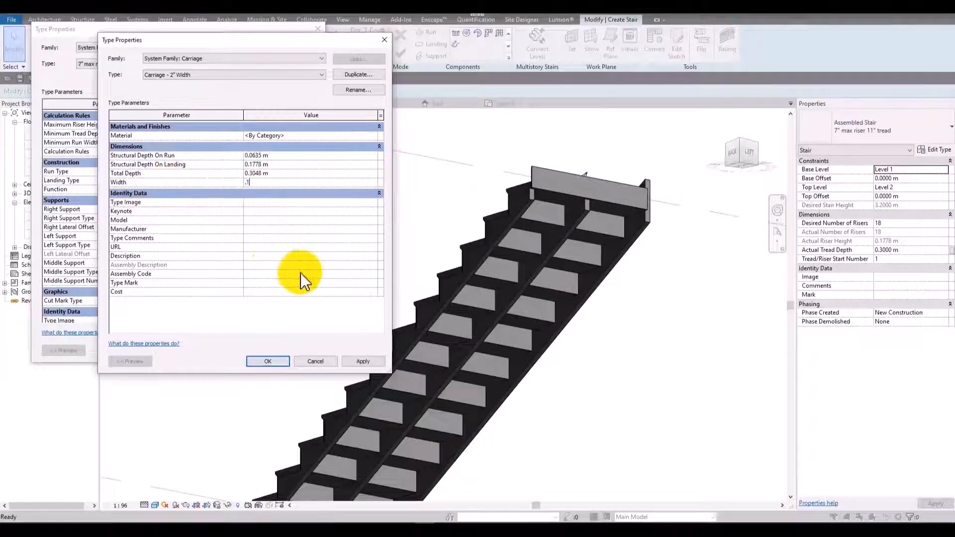
{"action": "left_click", "coordinate": [366, 362]}
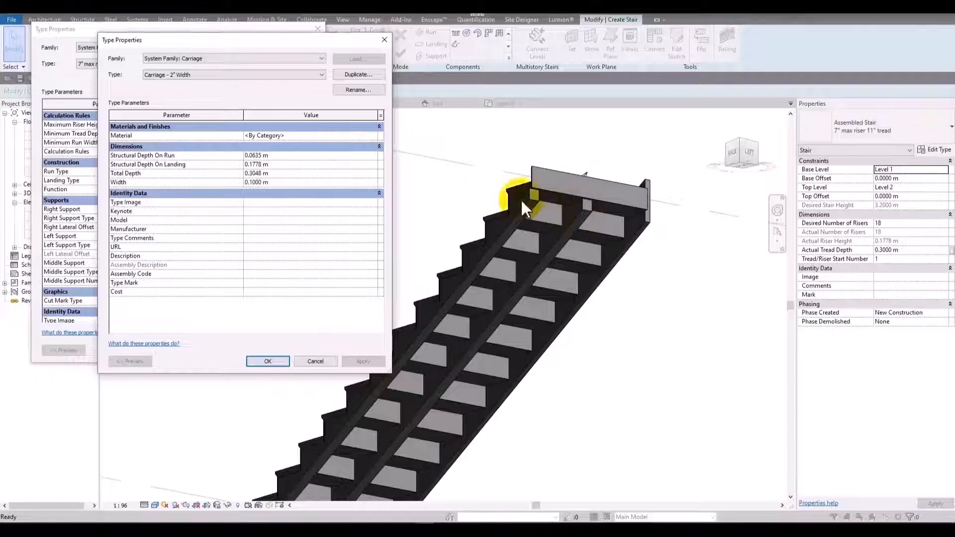
Set the carriage type's total depth to 0.5 m and accept the stair type settings.
{"action": "left_click_drag", "start_coordinate": [315, 56], "coordinate": [550, 113]}
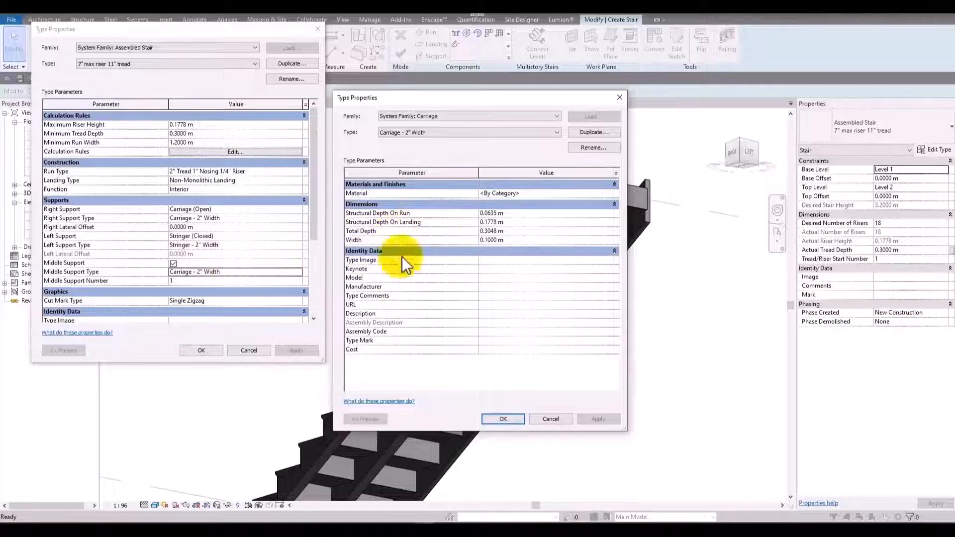
{"action": "left_click_drag", "start_coordinate": [542, 105], "coordinate": [264, 52]}
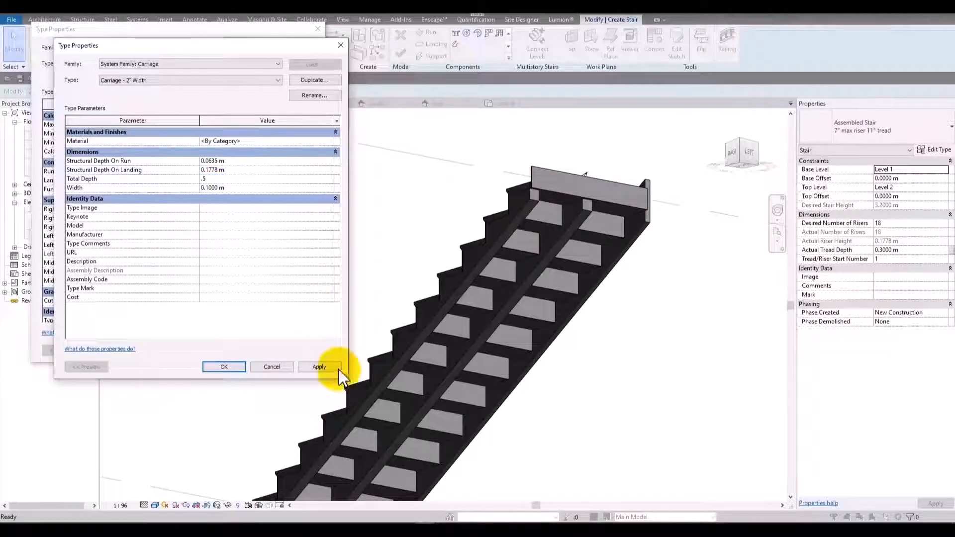
{"action": "left_click", "coordinate": [226, 368]}
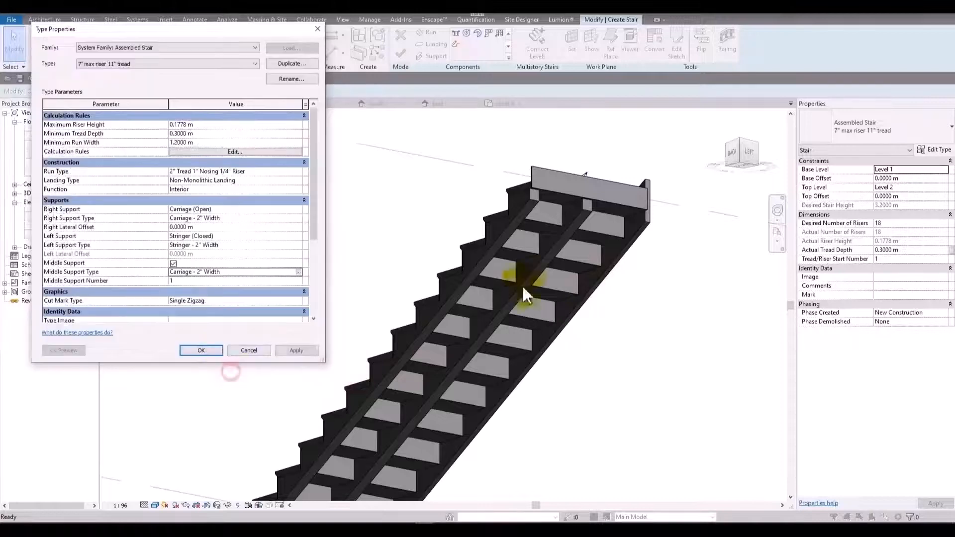
{"action": "left_click", "coordinate": [205, 352]}
Examine the carriage supports under the stair at its lower and upper ends.
{"action": "scroll", "coordinate": [707, 300], "scroll_direction": "down", "scroll_amount": 3}
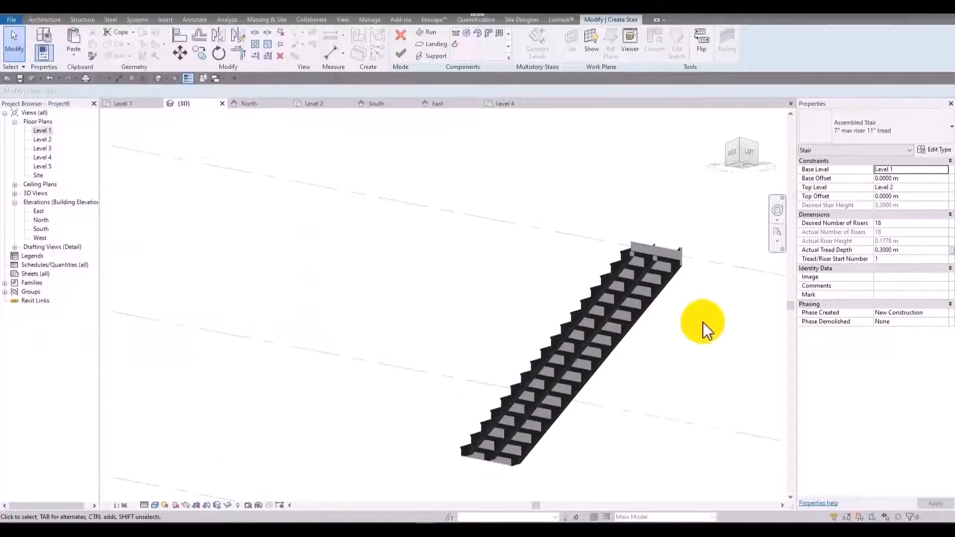
{"action": "middle_click_drag", "start_coordinate": [649, 406], "coordinate": [394, 308], "text": "shift"}
{"action": "scroll", "coordinate": [486, 360], "scroll_direction": "up", "scroll_amount": 3}
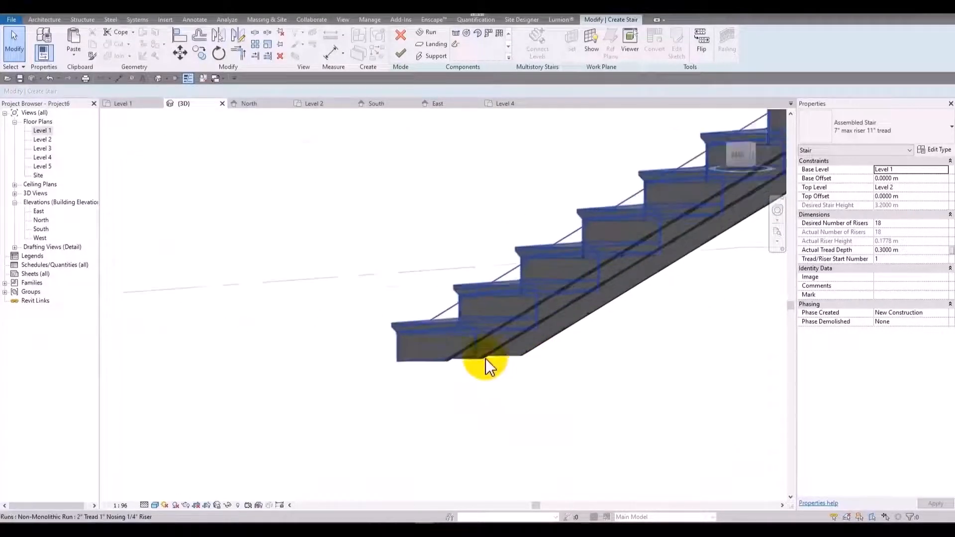
{"action": "scroll", "coordinate": [509, 366], "scroll_direction": "down", "scroll_amount": 3}
{"action": "middle_click_drag", "start_coordinate": [640, 401], "coordinate": [575, 414], "text": "shift"}
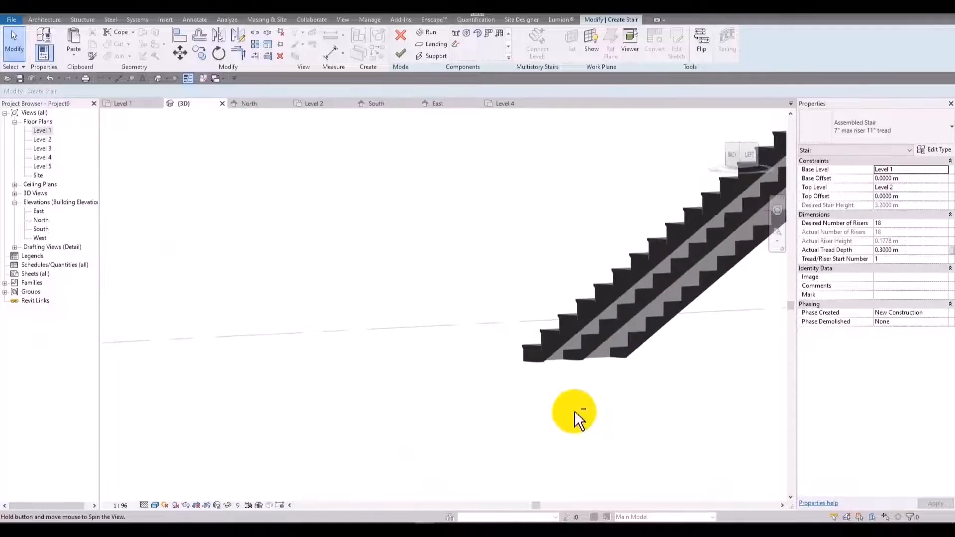
{"action": "middle_click_drag", "start_coordinate": [755, 298], "coordinate": [476, 333]}
{"action": "scroll", "coordinate": [476, 333], "scroll_direction": "down", "scroll_amount": 2}
{"action": "scroll", "coordinate": [612, 266], "scroll_direction": "up", "scroll_amount": 4}
{"action": "middle_click_drag", "start_coordinate": [638, 223], "coordinate": [565, 260]}
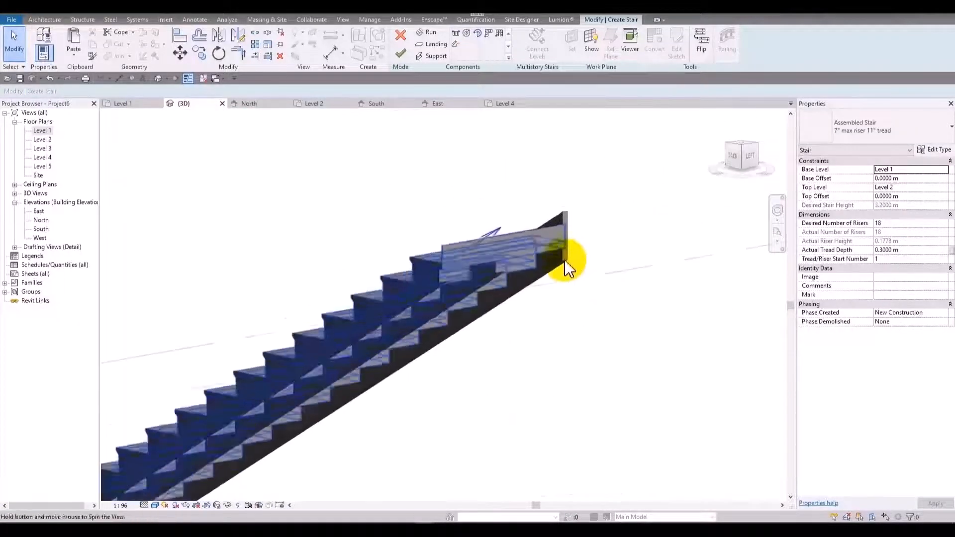
{"action": "middle_click_drag", "start_coordinate": [566, 326], "coordinate": [528, 293], "text": "shift"}
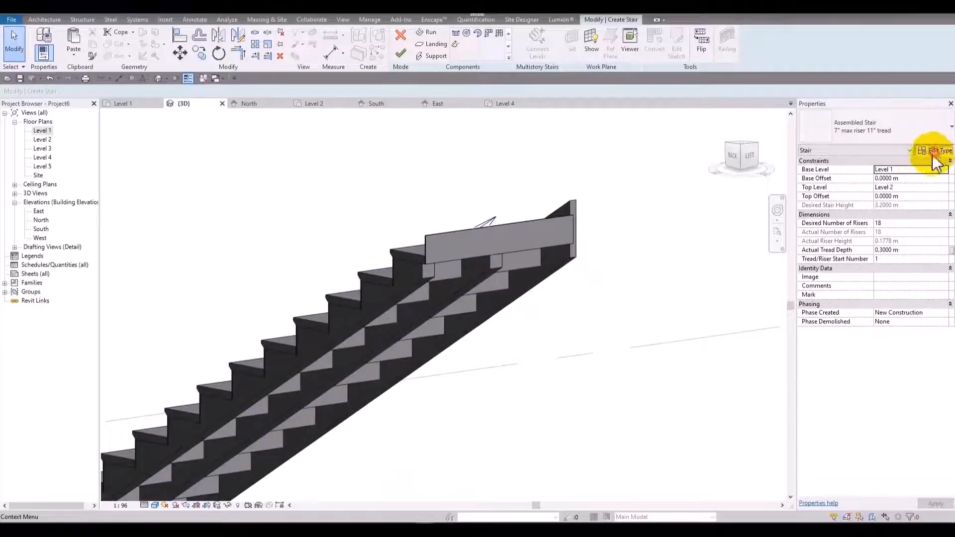
Set the total depth of the stair's Carriage - 2" Width support type to 0.1 m.
{"action": "left_click", "coordinate": [934, 151]}
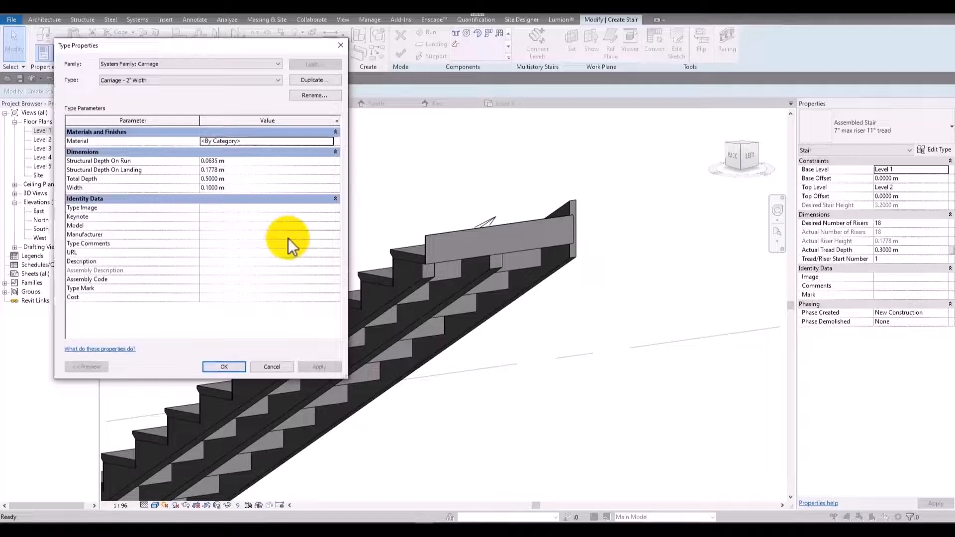
{"action": "left_click", "coordinate": [270, 179]}
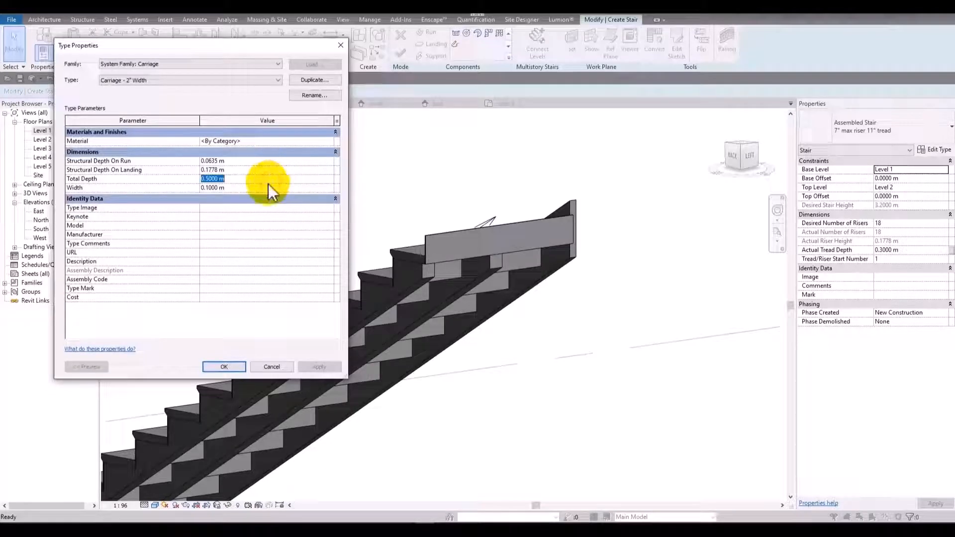
{"action": "type", "text": "0.1"}
{"action": "left_click", "coordinate": [269, 226]}
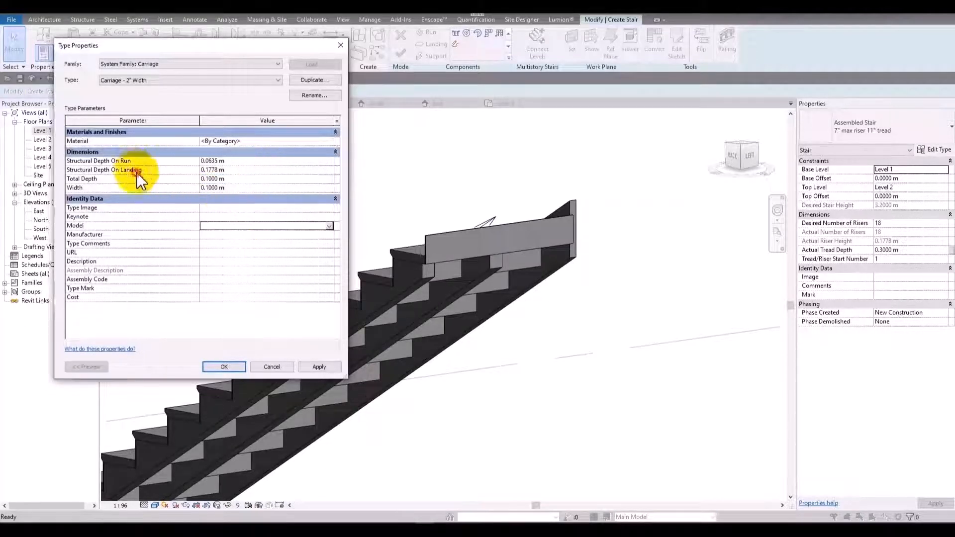
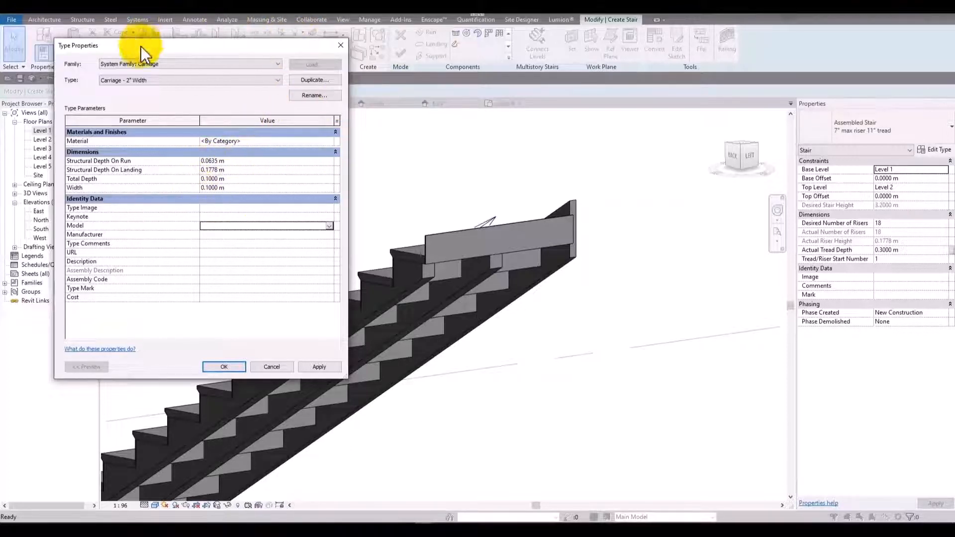
Set the total depth of the middle support's Carriage - 2" Width type to 0.2 m and apply it.
{"action": "left_click", "coordinate": [244, 142]}
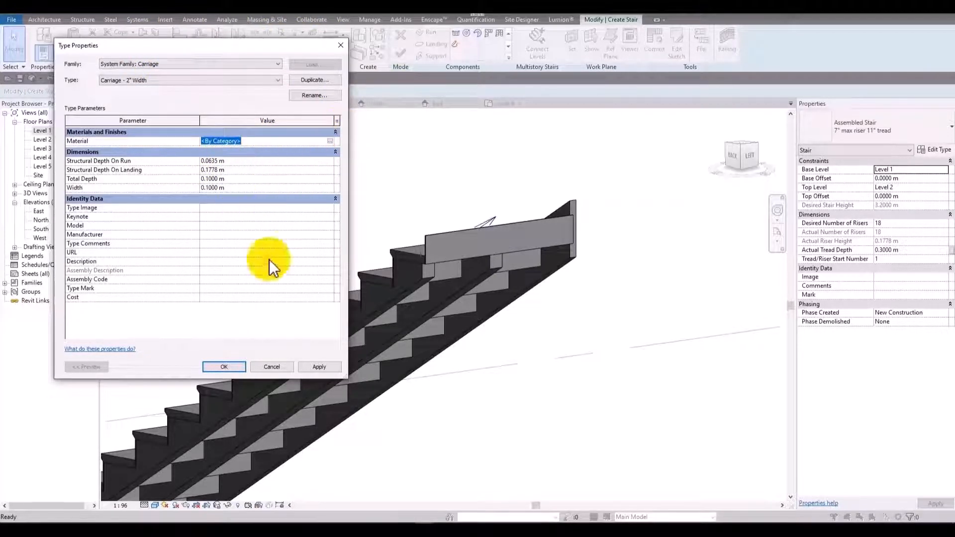
{"action": "left_click", "coordinate": [243, 367]}
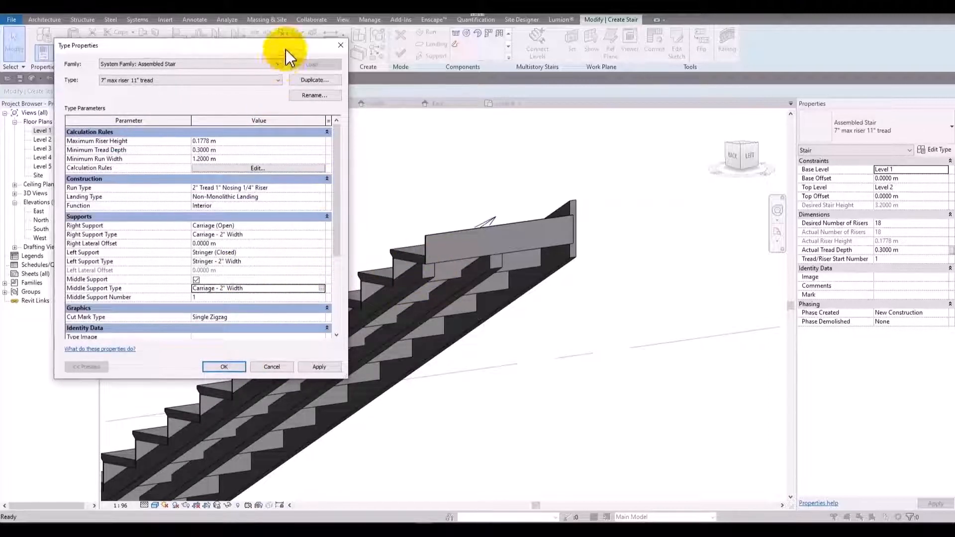
{"action": "mouse_move", "coordinate": [286, 49]}
{"action": "left_mouse_down"}
{"action": "mouse_move", "coordinate": [8, 228]}
{"action": "mouse_move", "coordinate": [278, 37]}
{"action": "left_mouse_up"}
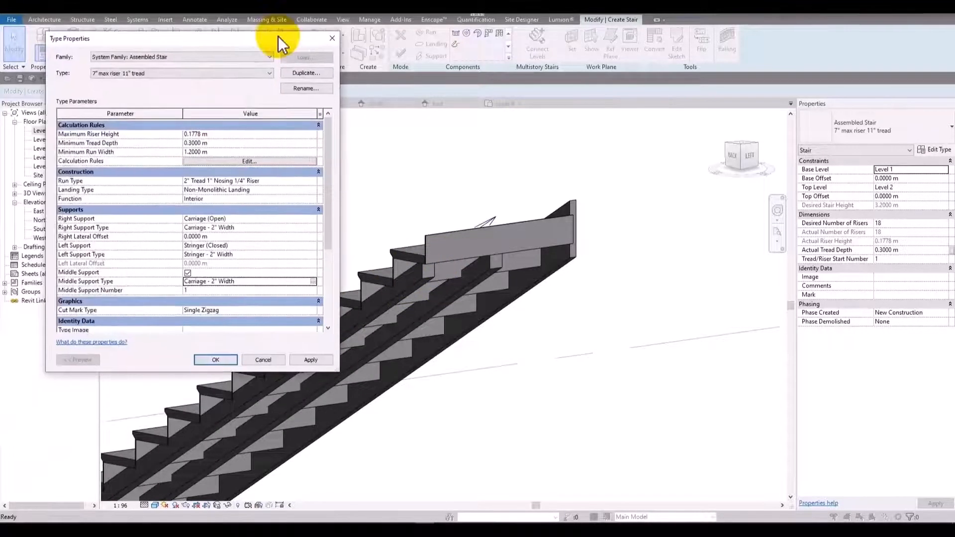
{"action": "left_click", "coordinate": [313, 282]}
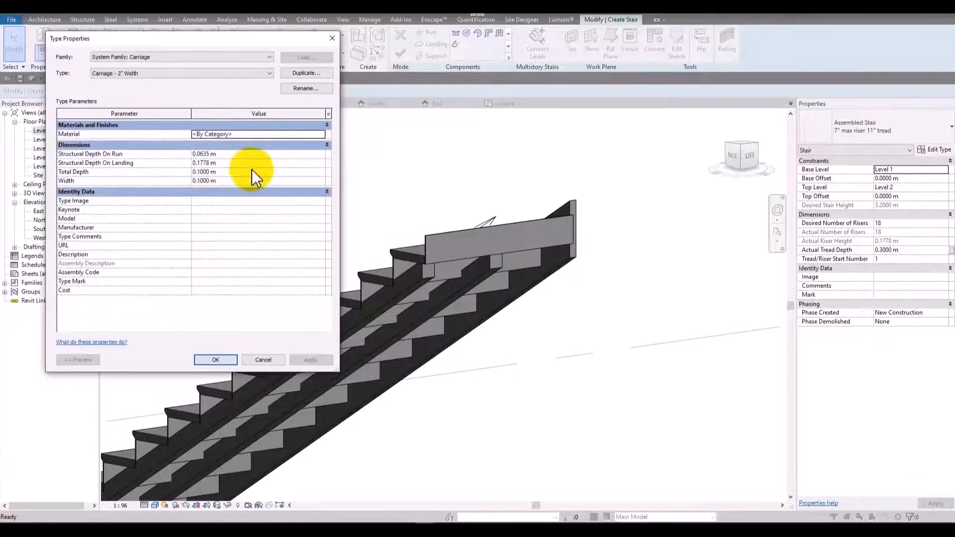
{"action": "left_click", "coordinate": [252, 171]}
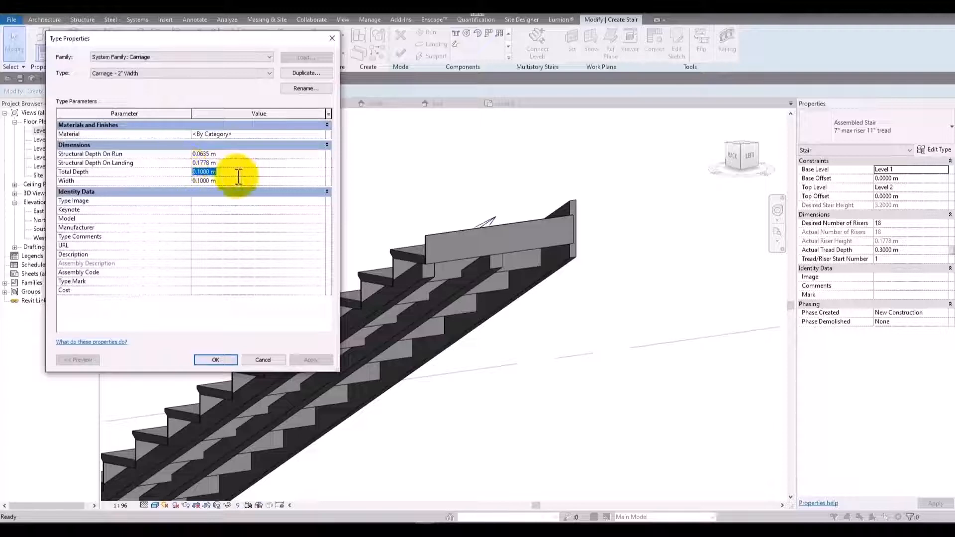
{"action": "type", "text": "0.2"}
{"action": "left_click", "coordinate": [311, 361]}
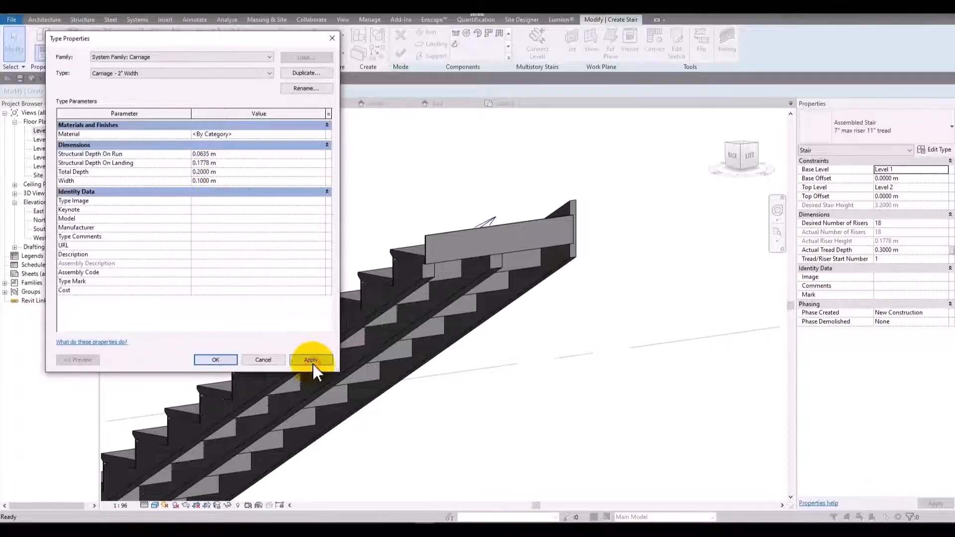
Try total depths of 0.15 m and 0.05 m on the carriage support type, applying each value to the stair.
{"action": "left_click", "coordinate": [259, 172]}
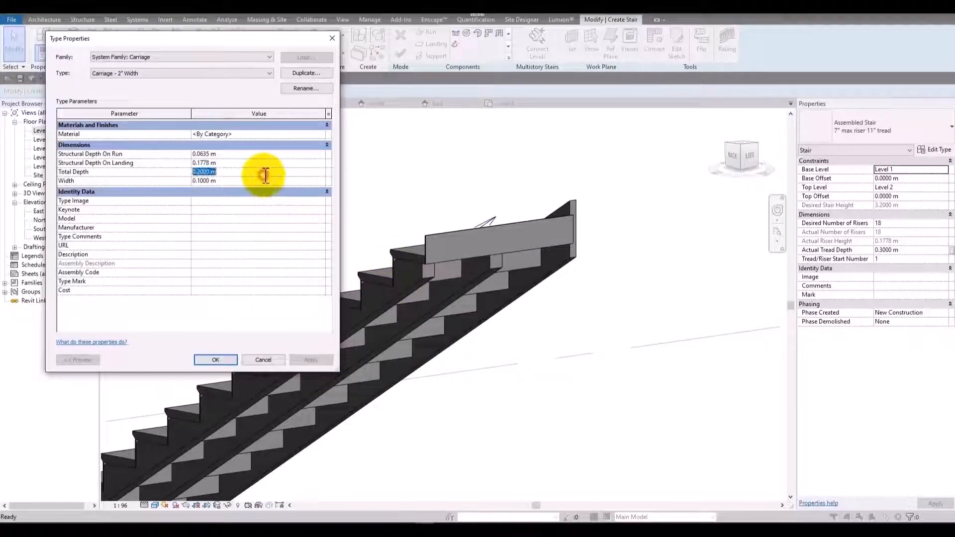
{"action": "type", "text": ".15"}
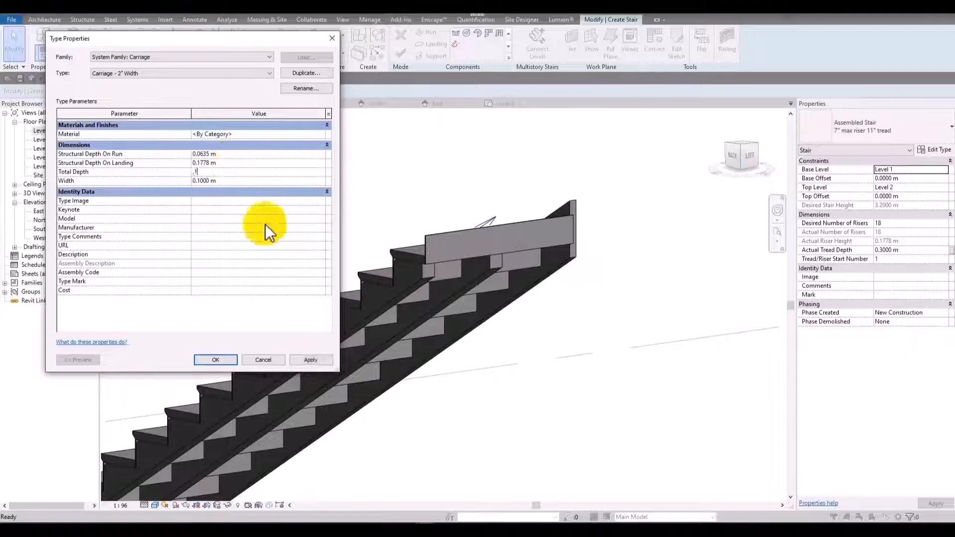
{"action": "left_click", "coordinate": [318, 363]}
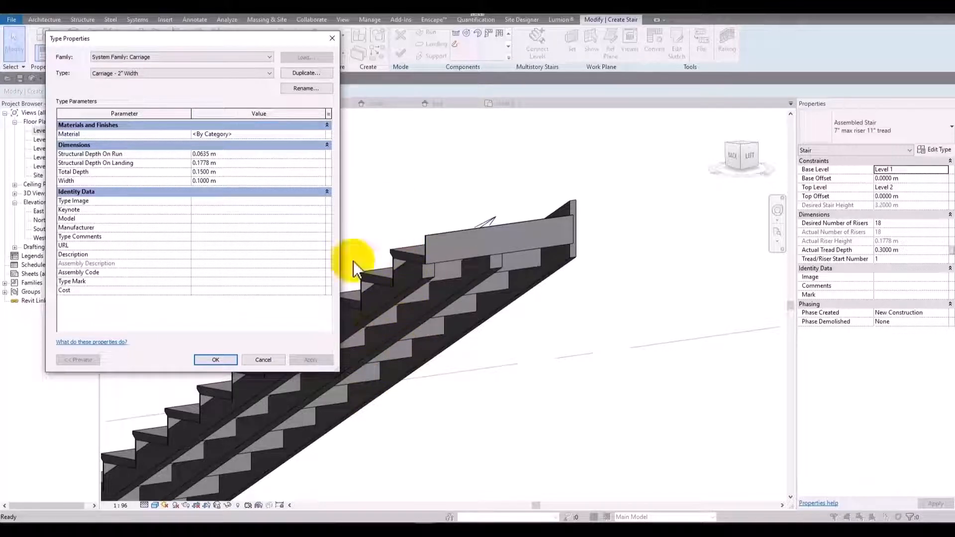
{"action": "left_click", "coordinate": [251, 172]}
{"action": "type", "text": "0.05"}
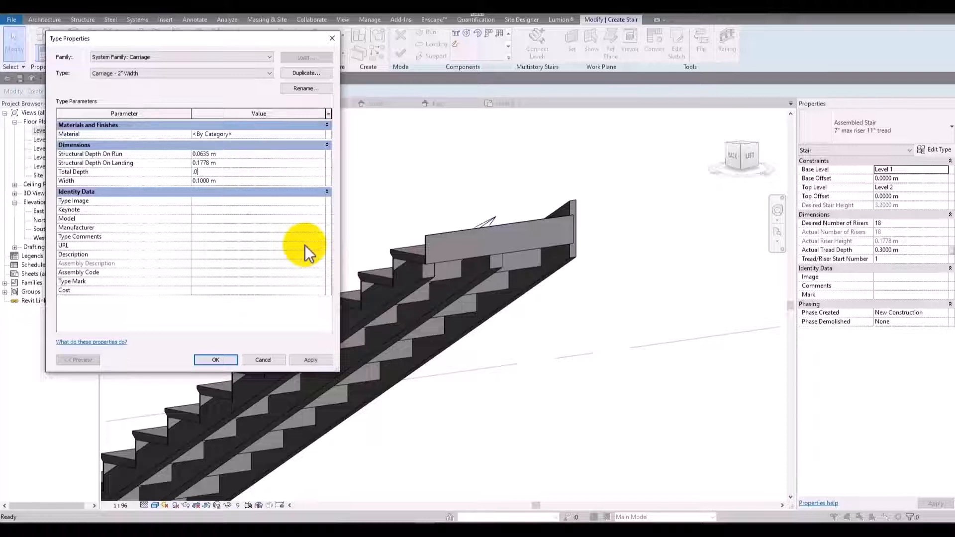
{"action": "left_click", "coordinate": [310, 360]}
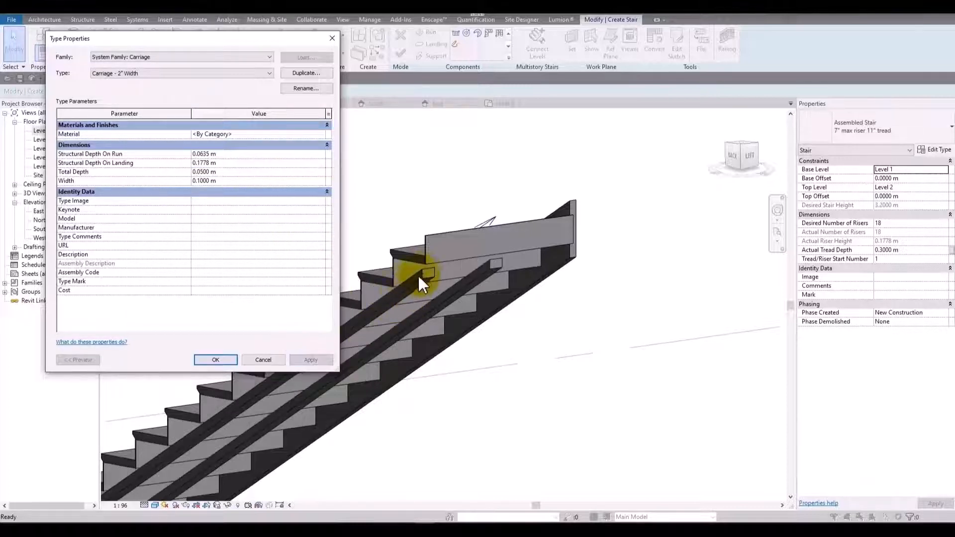
Set the total depth of the Carriage - 2" Width type to 0.5 m and apply it.
{"action": "left_click", "coordinate": [244, 171]}
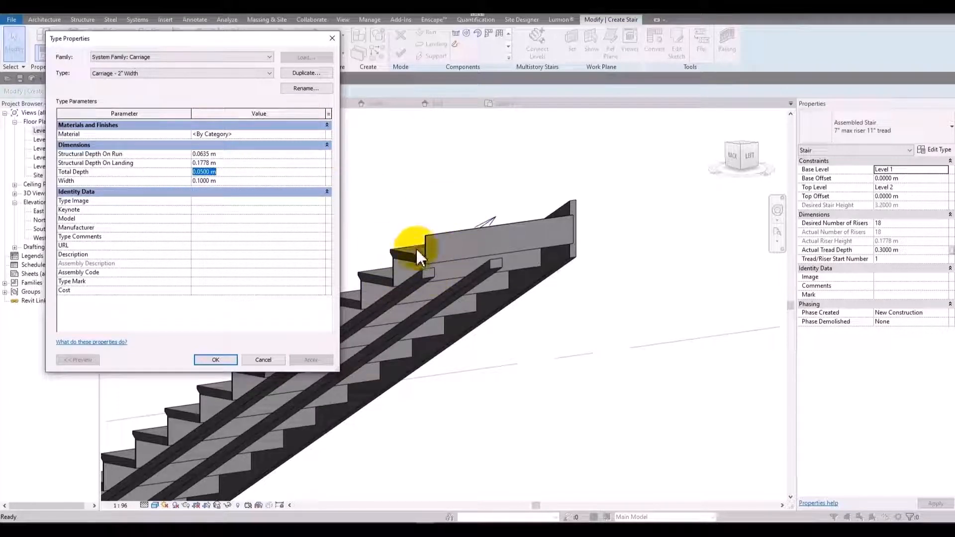
{"action": "key", "text": "BackSpace"}
{"action": "type", "text": "0.5"}
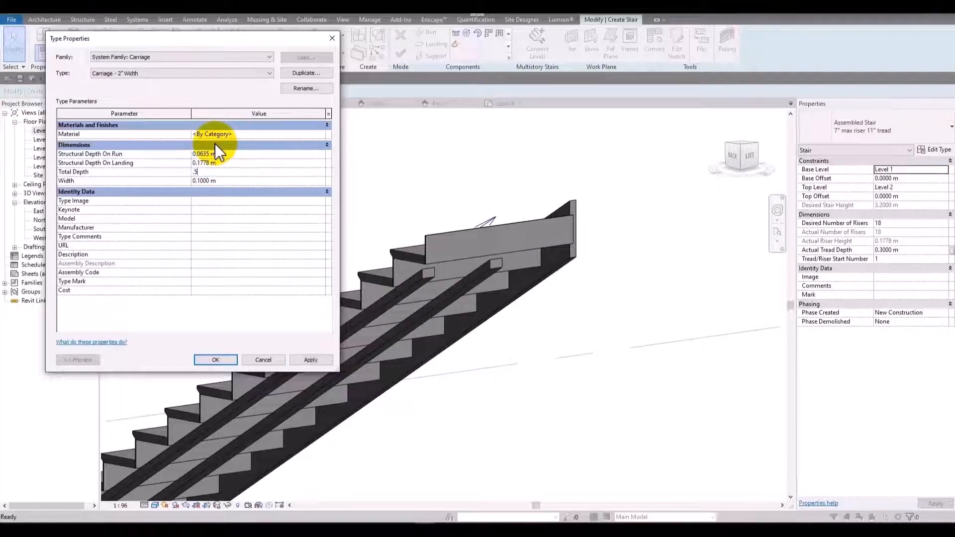
{"action": "left_click", "coordinate": [310, 360]}
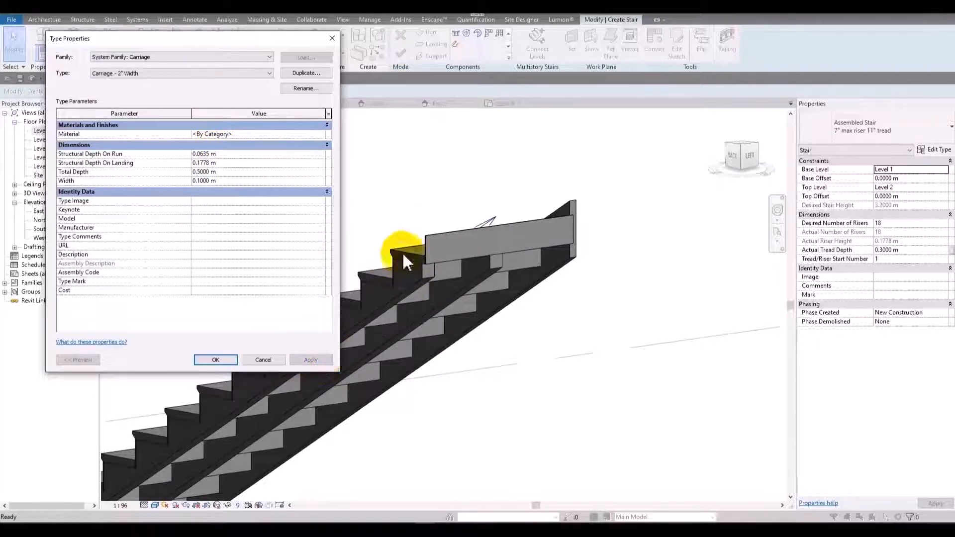
Set the carriage type's width to 0.05 m and accept the carriage settings.
{"action": "left_click", "coordinate": [230, 181]}
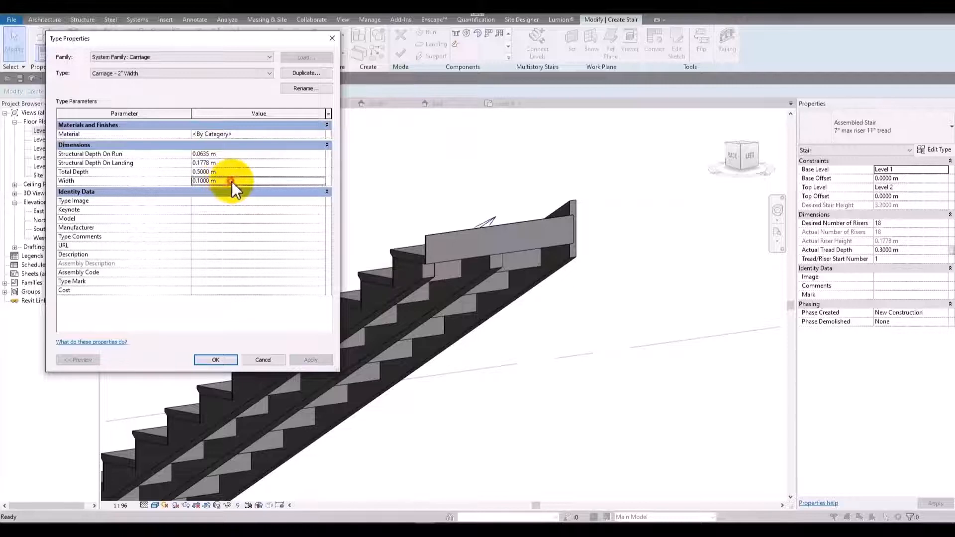
{"action": "key", "text": "BackSpace"}
{"action": "type", "text": "0.05"}
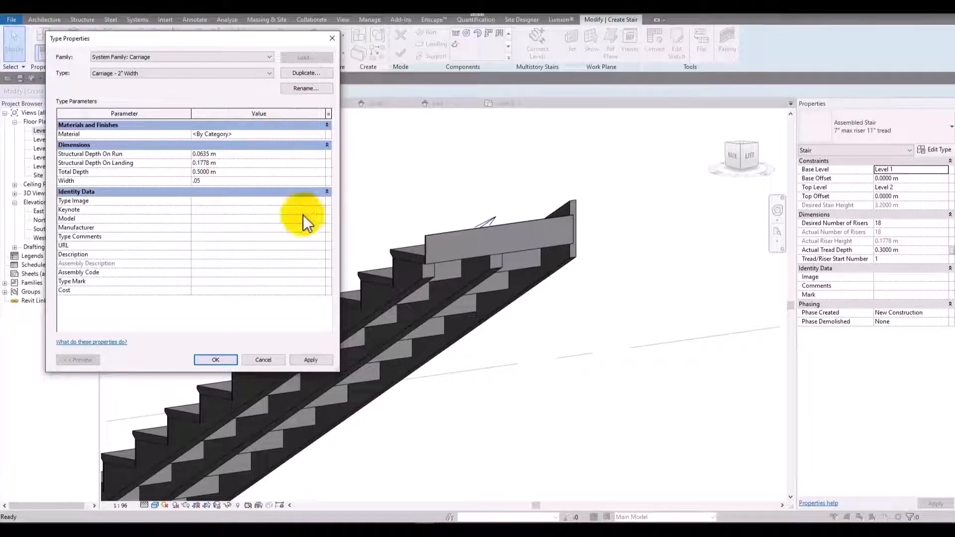
{"action": "left_click", "coordinate": [310, 360]}
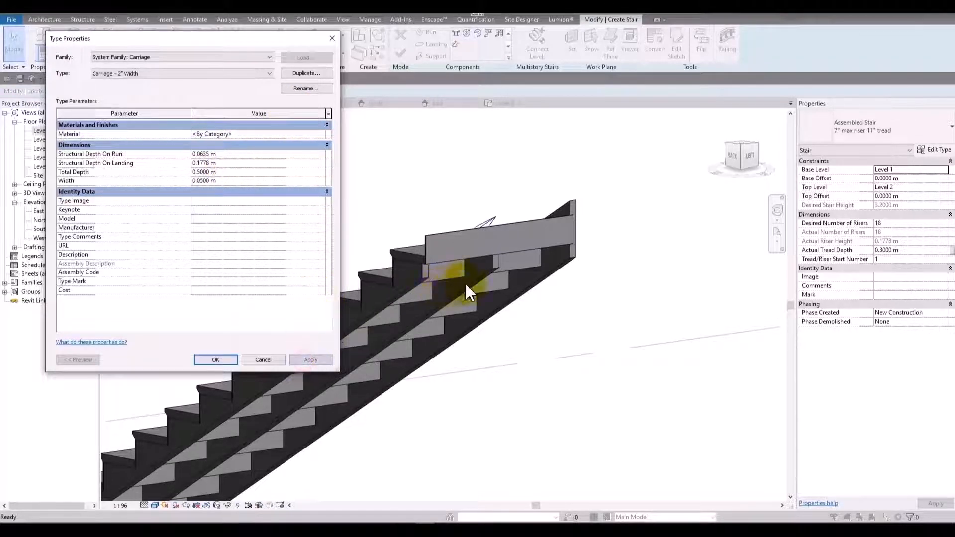
{"action": "left_click", "coordinate": [217, 360]}
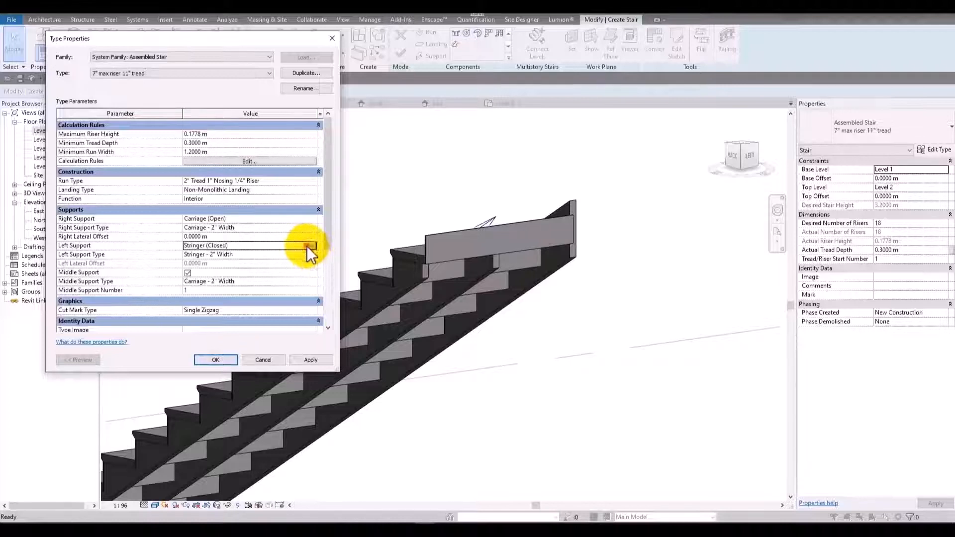
Change the stair's left support to Carriage (Open) and accept the stair type settings.
{"action": "left_click", "coordinate": [307, 246]}
{"action": "left_click", "coordinate": [312, 245]}
{"action": "left_click", "coordinate": [208, 269]}
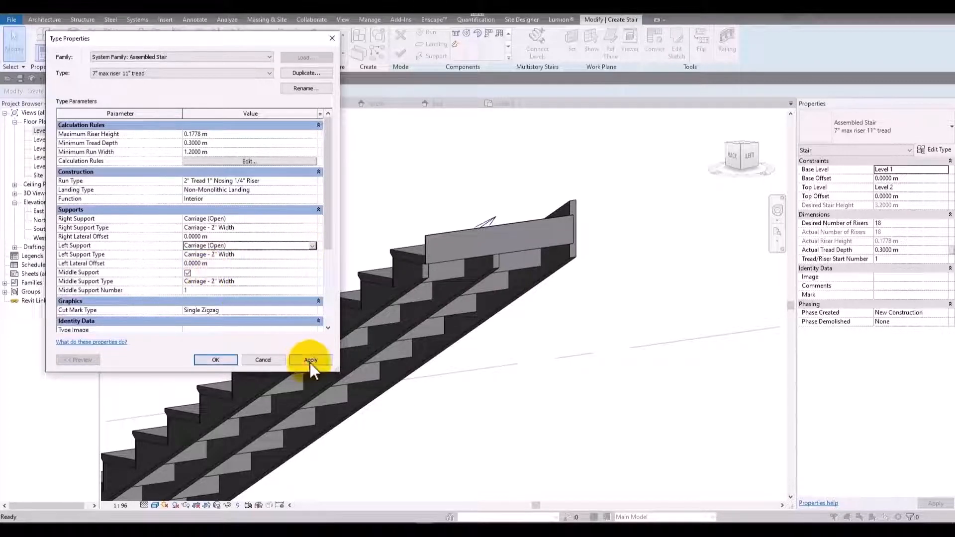
{"action": "left_click", "coordinate": [310, 359]}
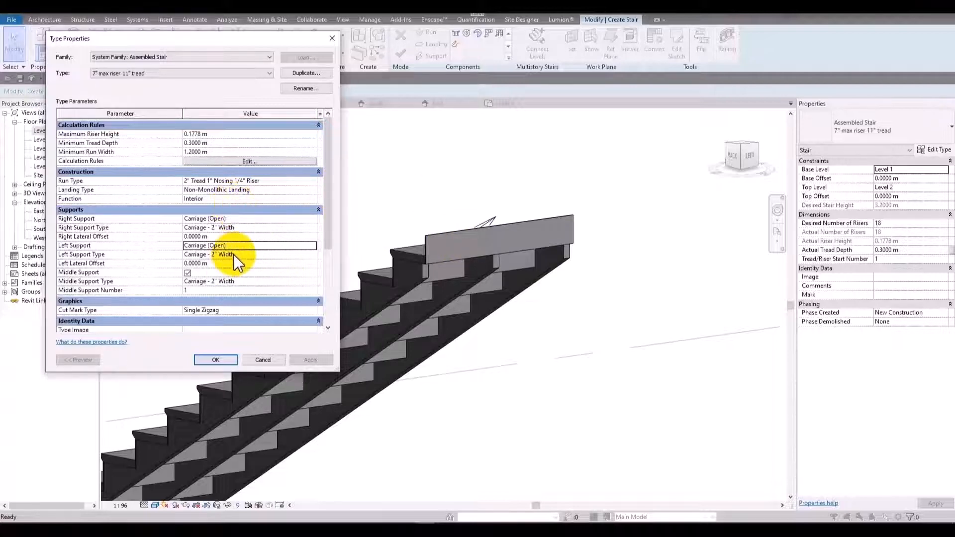
{"action": "left_click", "coordinate": [217, 361]}
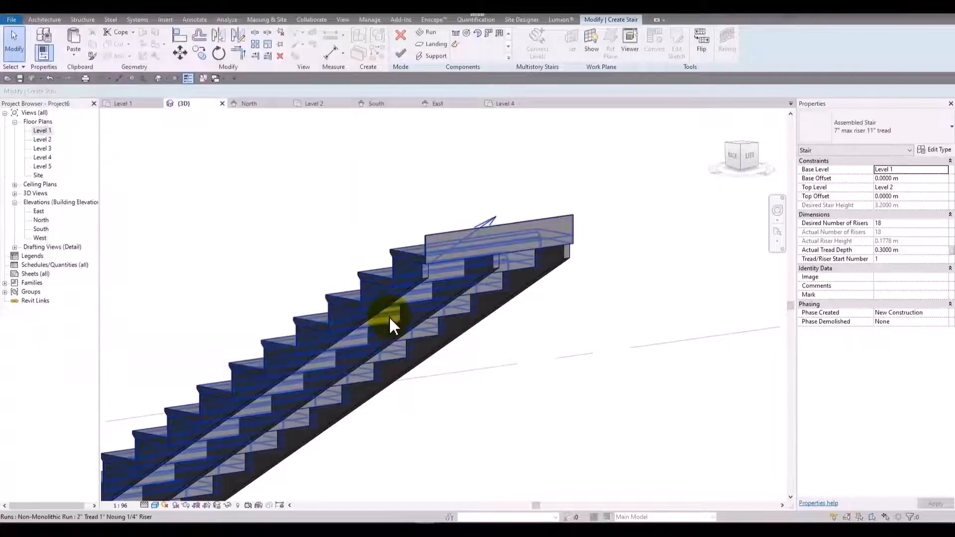
Switch the 3D view to the Hidden Line visual style and show the stair from its front side.
{"action": "middle_click_drag", "start_coordinate": [390, 327], "coordinate": [252, 463], "text": "shift"}
{"action": "left_click", "coordinate": [156, 505]}
{"action": "left_click", "coordinate": [187, 454]}
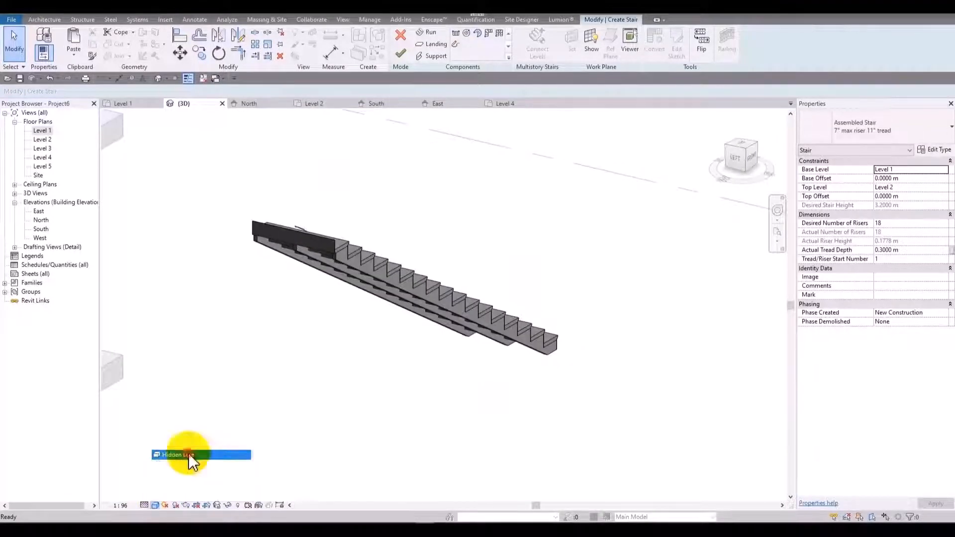
{"action": "middle_click_drag", "start_coordinate": [252, 446], "coordinate": [473, 187], "text": "shift"}
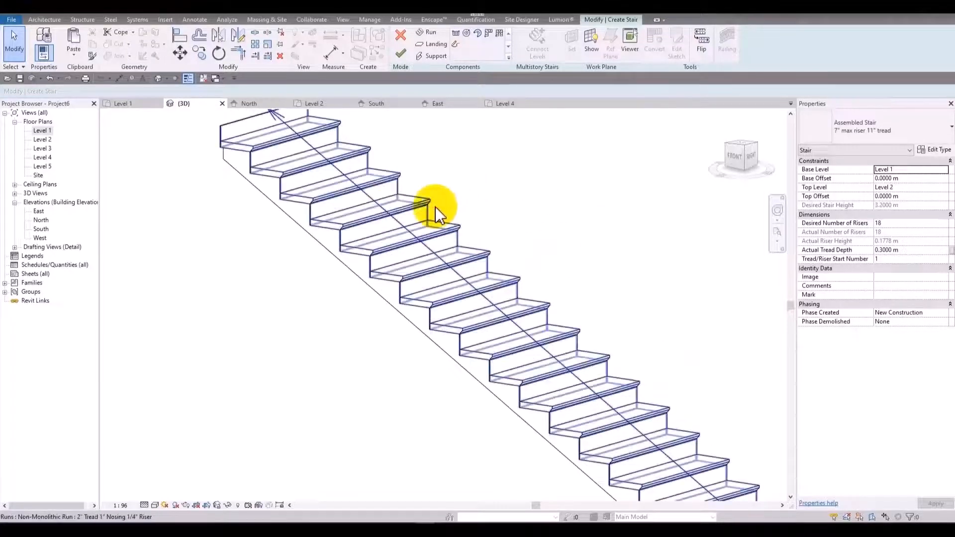
Open the type properties of the stair's 2" Tread 1" Nosing 1/4" Riser run type.
{"action": "left_click", "coordinate": [437, 209]}
{"action": "left_click", "coordinate": [934, 149]}
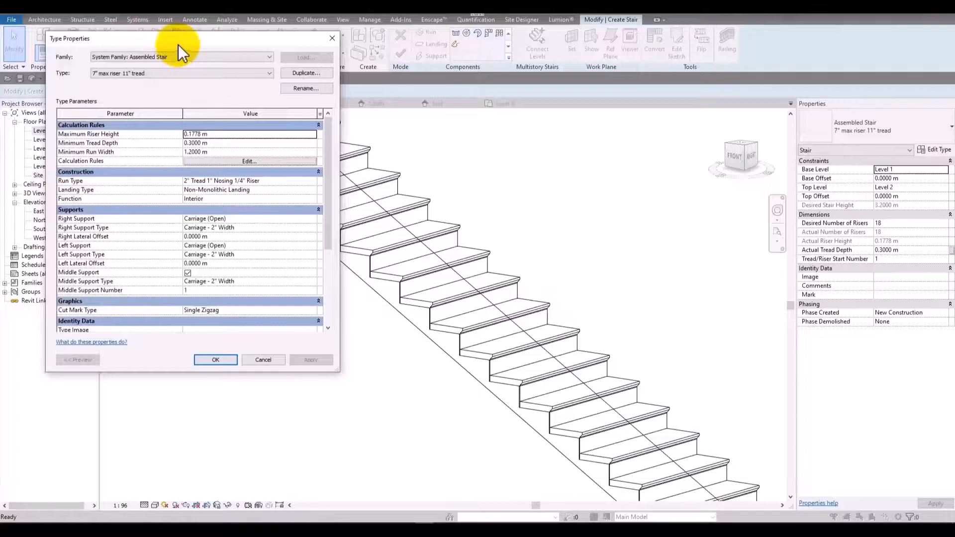
{"action": "left_click_drag", "start_coordinate": [178, 44], "coordinate": [158, 53]}
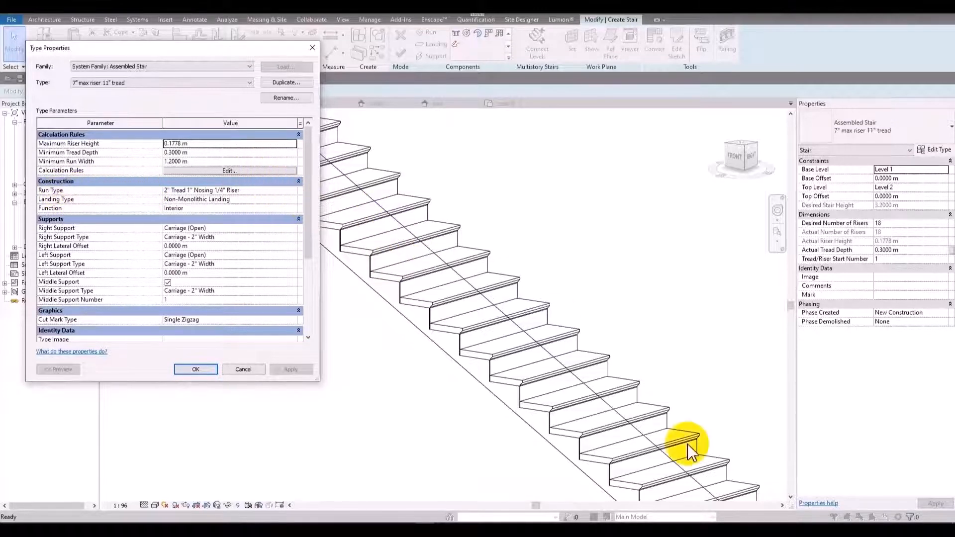
{"action": "left_click_drag", "start_coordinate": [263, 52], "coordinate": [289, 78]}
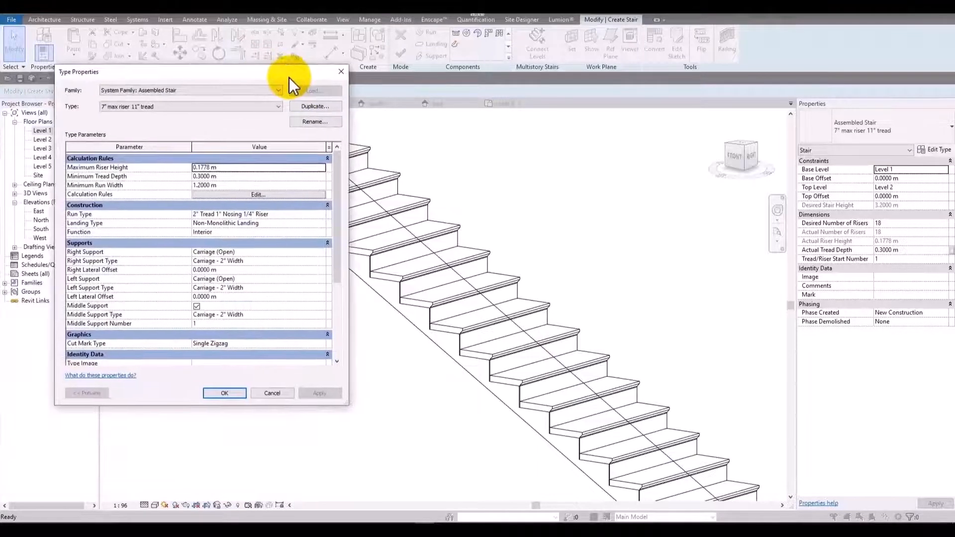
{"action": "left_click", "coordinate": [323, 214]}
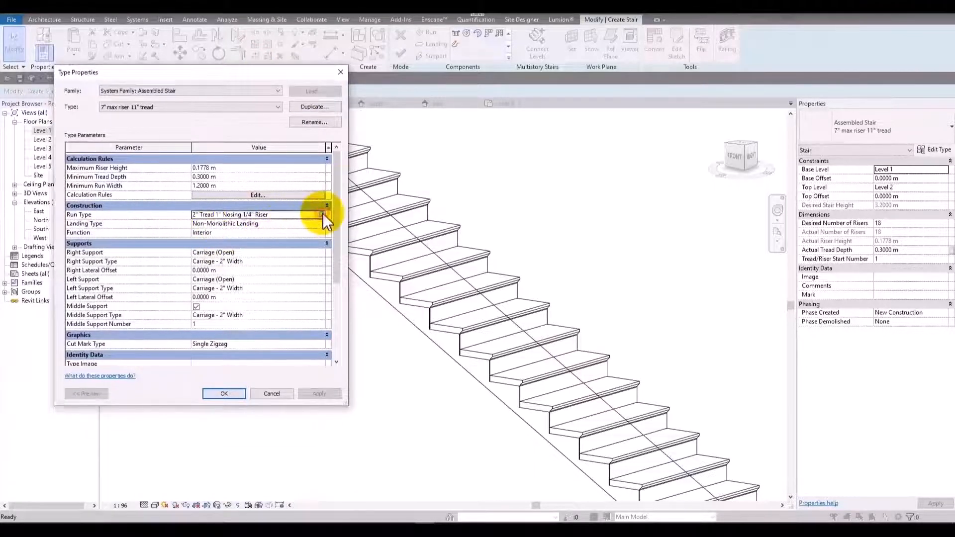
{"action": "left_click", "coordinate": [323, 214]}
{"action": "left_click_drag", "start_coordinate": [206, 68], "coordinate": [292, 50]}
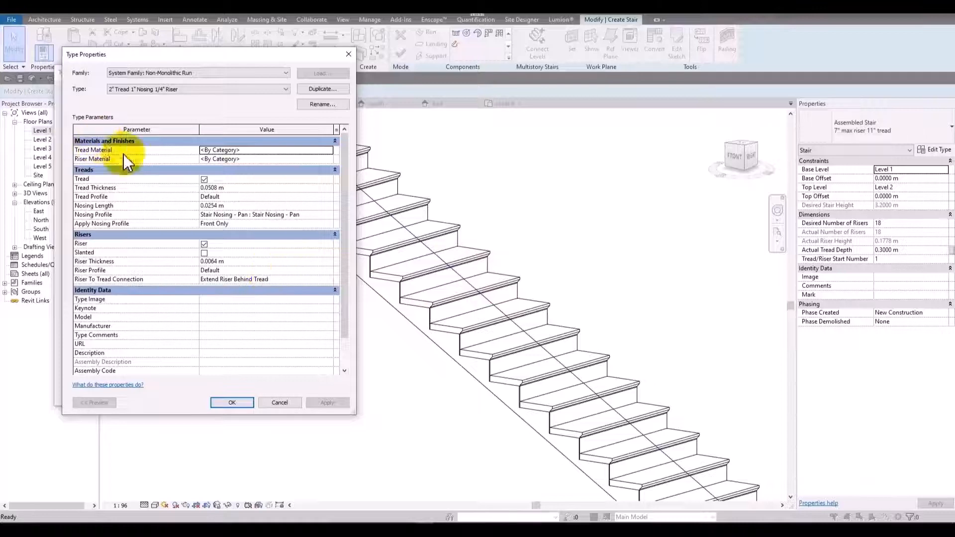
Turn off the treads in the run type and apply, then restore them to compare the stair's appearance.
{"action": "left_click", "coordinate": [204, 180]}
{"action": "left_click", "coordinate": [328, 402]}
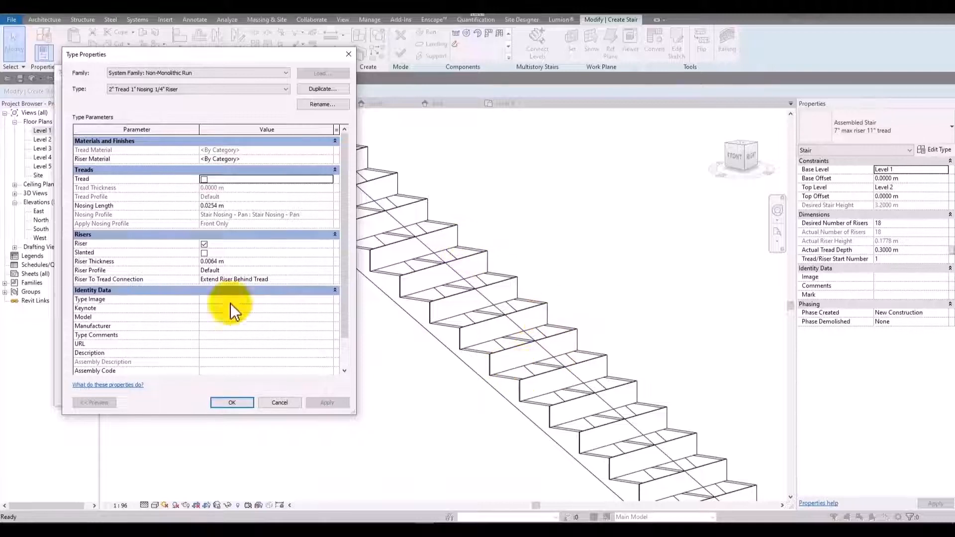
{"action": "left_click", "coordinate": [204, 179]}
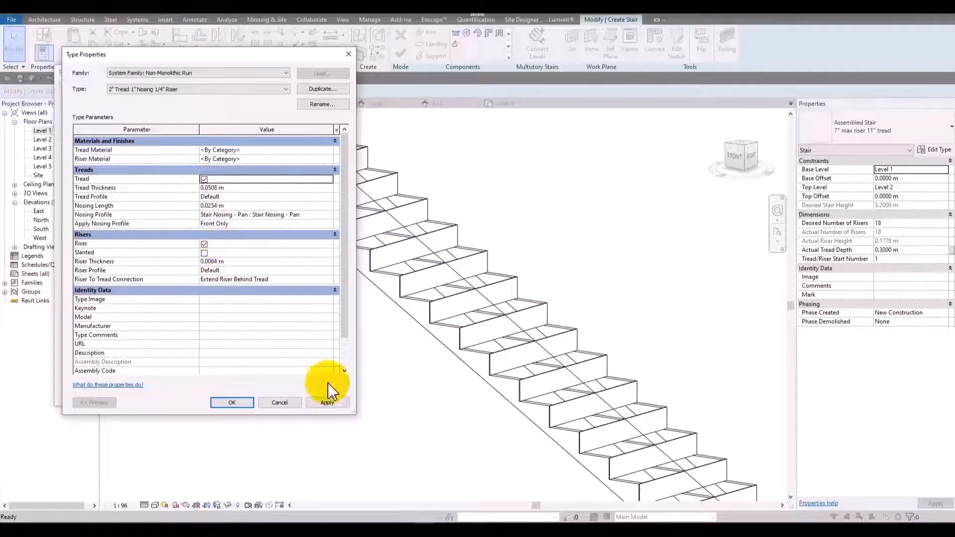
{"action": "left_click", "coordinate": [328, 404]}
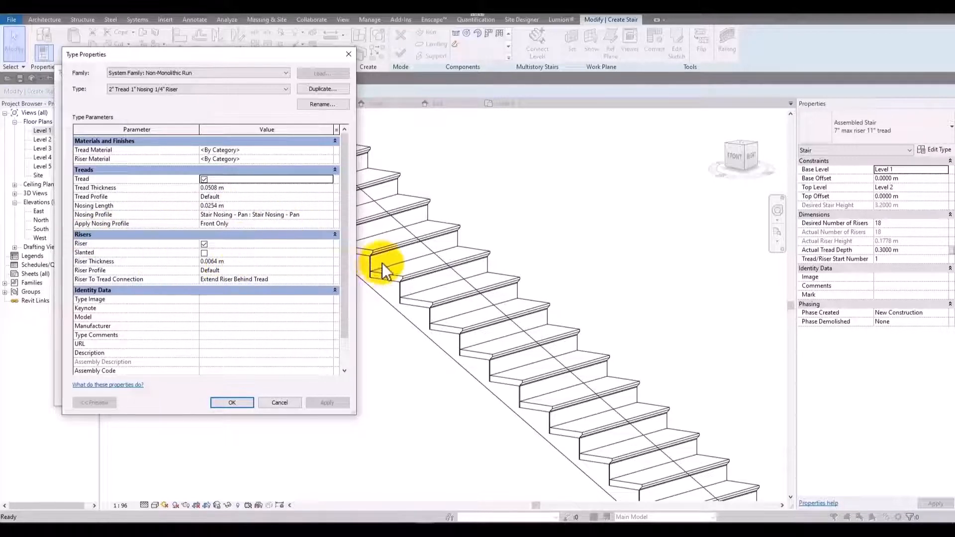
Turn off the risers in the run type and accept the run settings.
{"action": "left_click", "coordinate": [204, 244]}
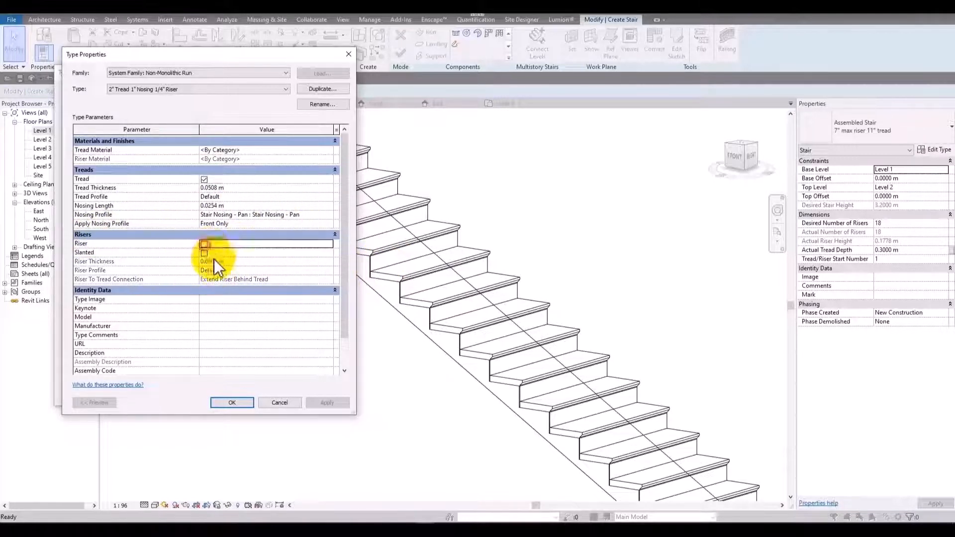
{"action": "left_click", "coordinate": [327, 403]}
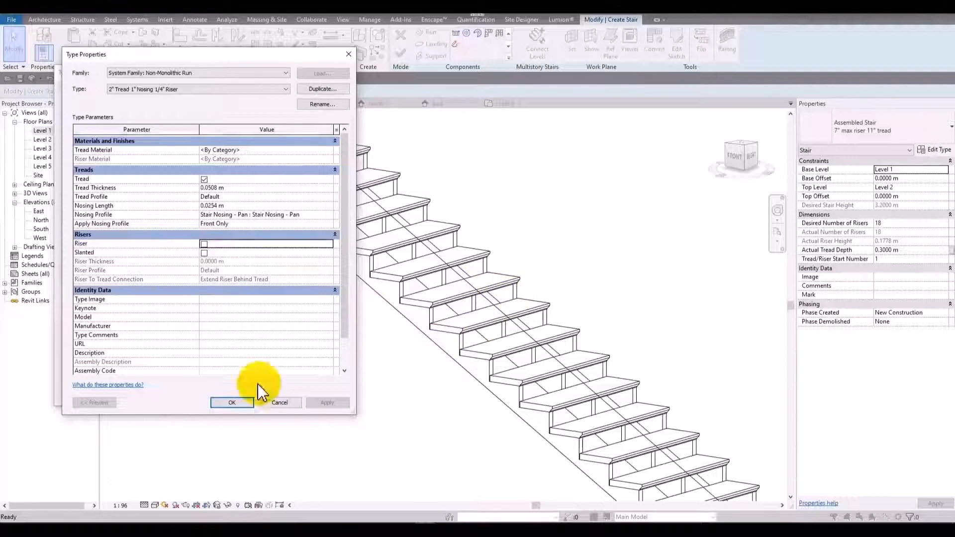
{"action": "left_click", "coordinate": [232, 402]}
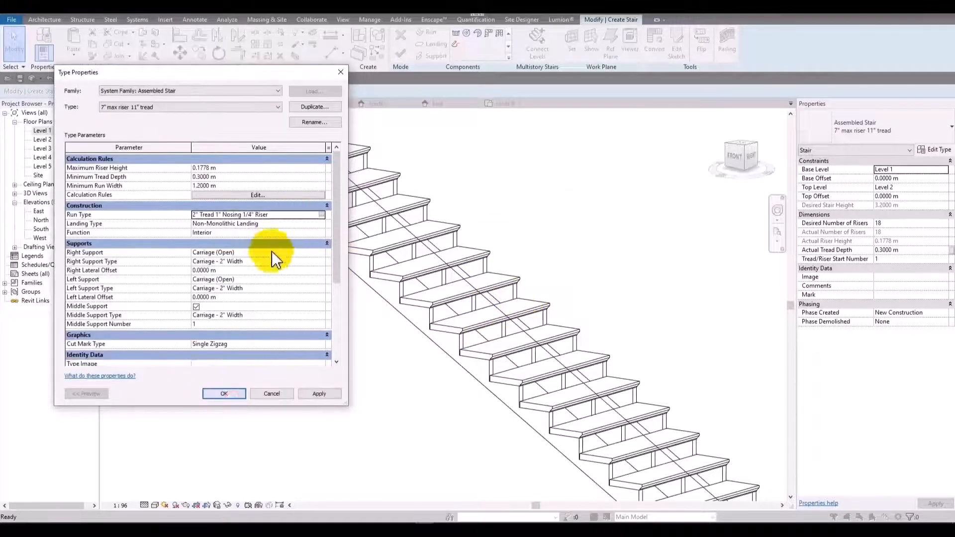
Set both the right and left supports of the stair type to None and accept the type settings.
{"action": "left_click", "coordinate": [314, 252]}
{"action": "left_click", "coordinate": [321, 252]}
{"action": "left_click", "coordinate": [231, 261]}
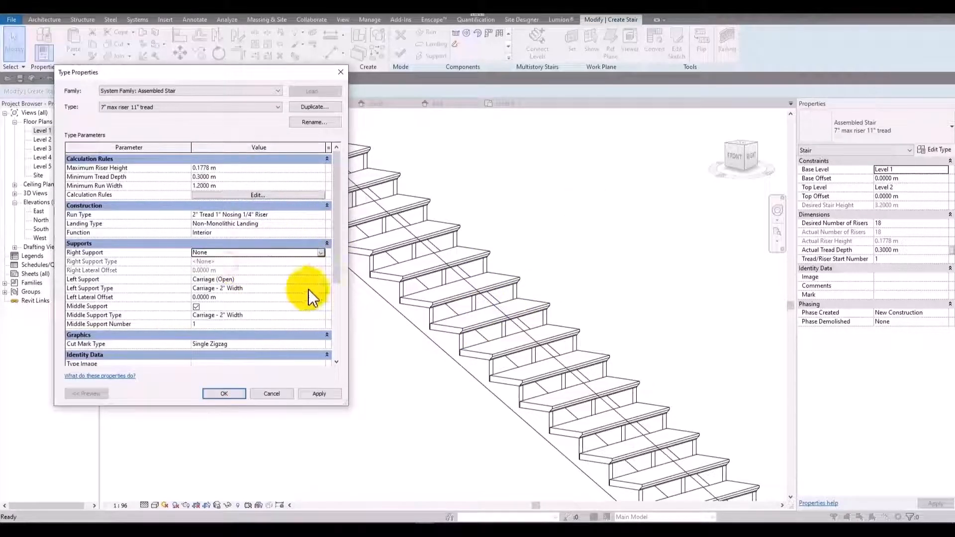
{"action": "left_click", "coordinate": [321, 279]}
{"action": "left_click", "coordinate": [321, 279]}
{"action": "left_click", "coordinate": [210, 288]}
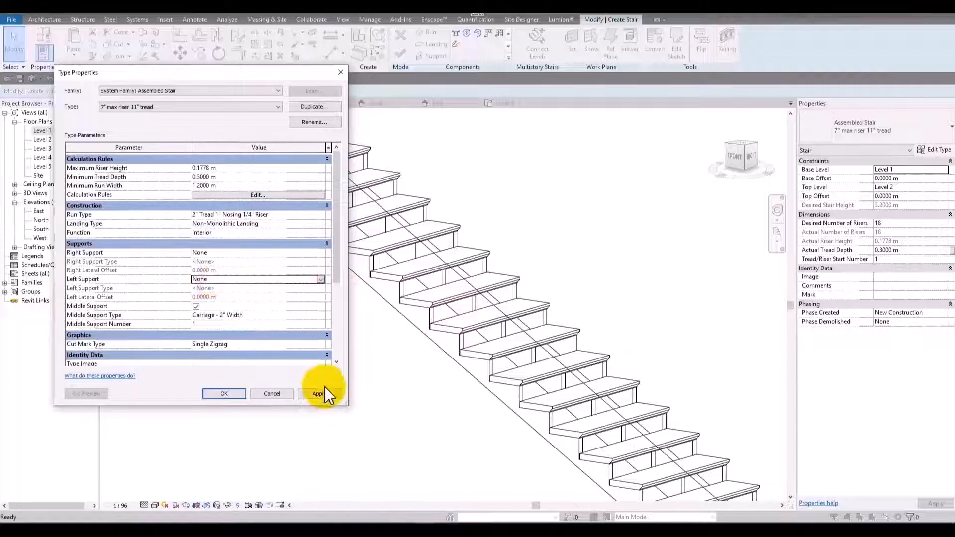
{"action": "left_click", "coordinate": [321, 393]}
{"action": "left_click", "coordinate": [224, 394]}
Turn the risers back on in the stair's 2" Tread 1" Nosing 1/4" Riser run type and accept the settings.
{"action": "middle_click_drag", "start_coordinate": [243, 348], "coordinate": [552, 373], "text": "shift"}
{"action": "middle_click_drag", "start_coordinate": [585, 269], "coordinate": [503, 185], "text": "shift"}
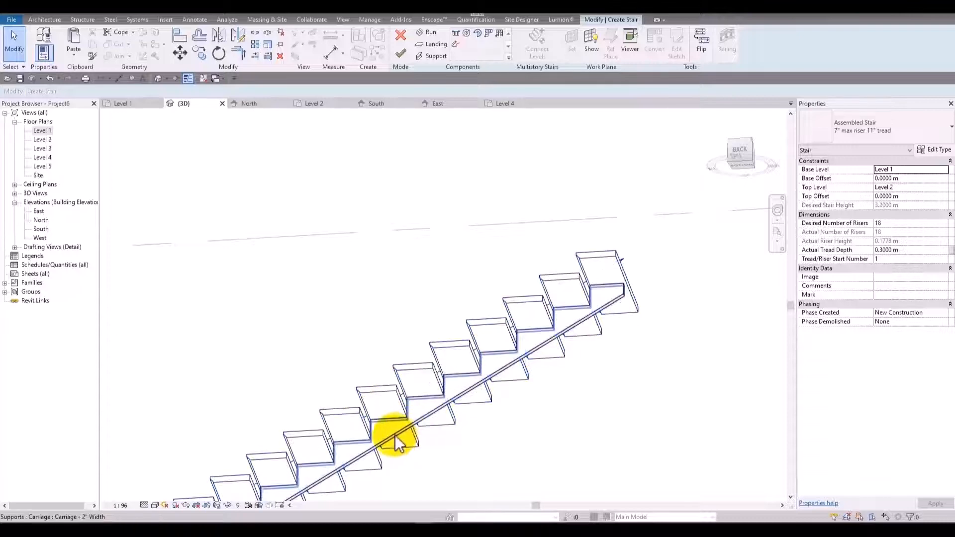
{"action": "middle_click_drag", "start_coordinate": [513, 335], "coordinate": [466, 338], "text": "shift"}
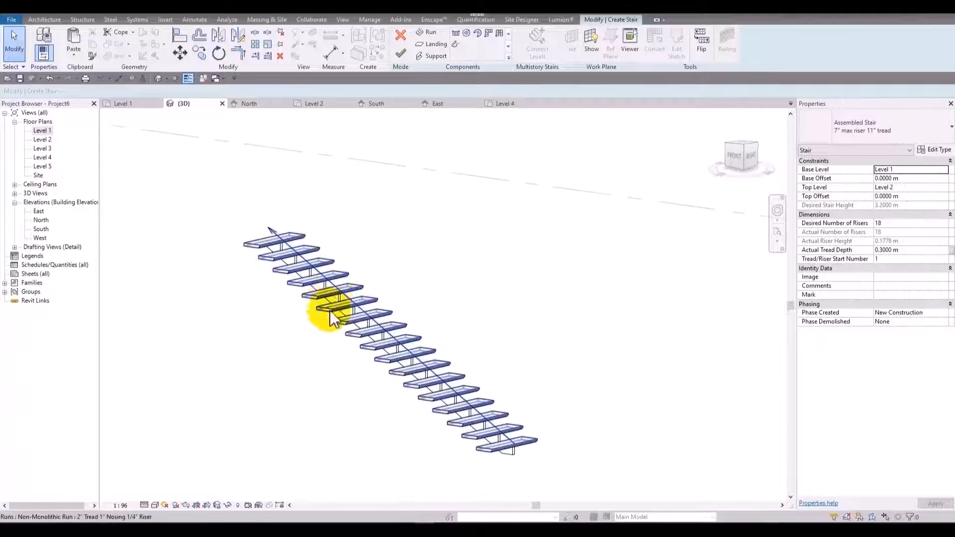
{"action": "scroll", "coordinate": [330, 315], "scroll_direction": "up", "scroll_amount": 2}
{"action": "left_click", "coordinate": [934, 150]}
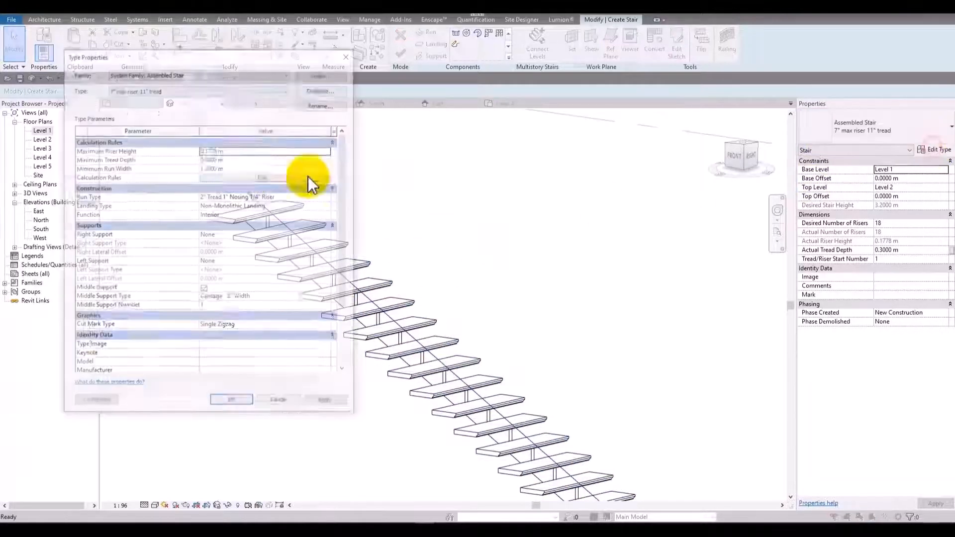
{"action": "left_click_drag", "start_coordinate": [265, 61], "coordinate": [207, 73]}
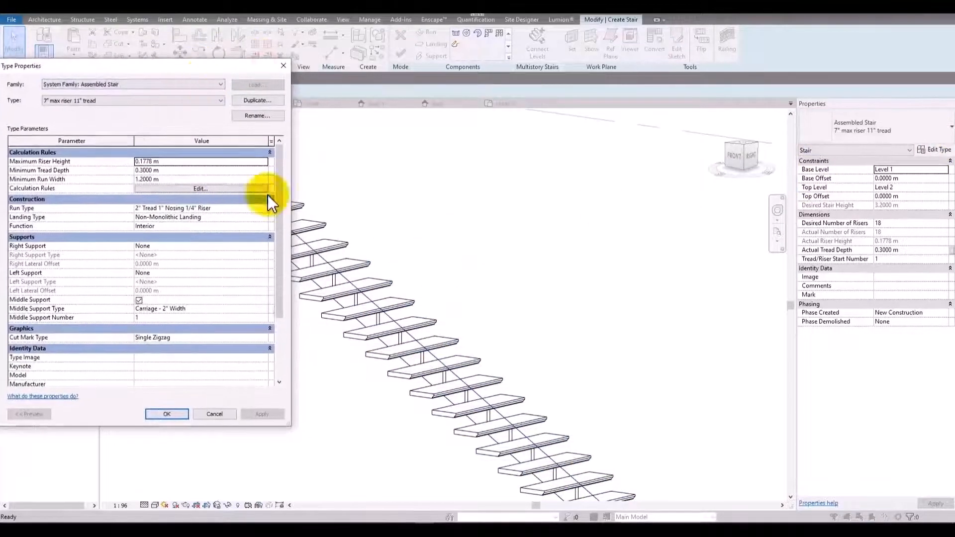
{"action": "left_click", "coordinate": [268, 208]}
{"action": "left_click", "coordinate": [269, 208]}
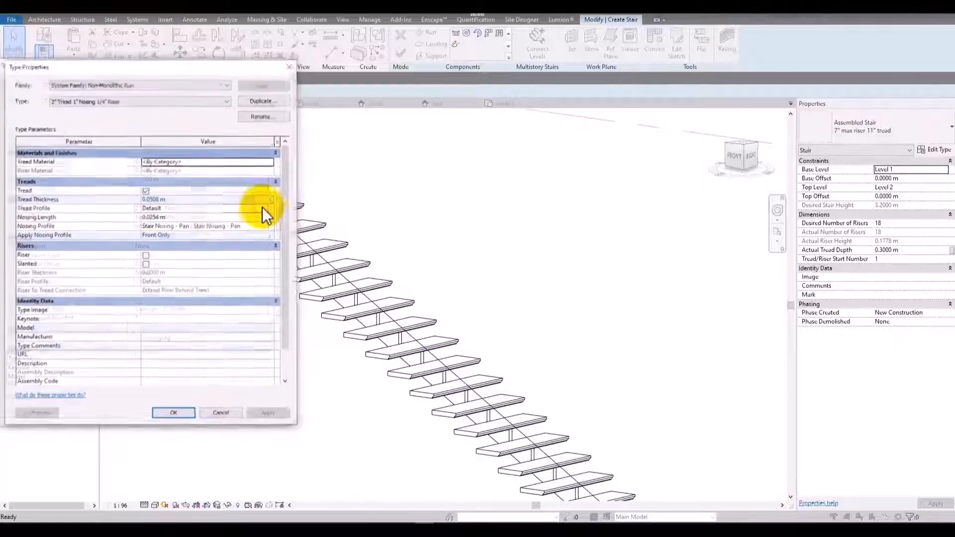
{"action": "left_click", "coordinate": [147, 255]}
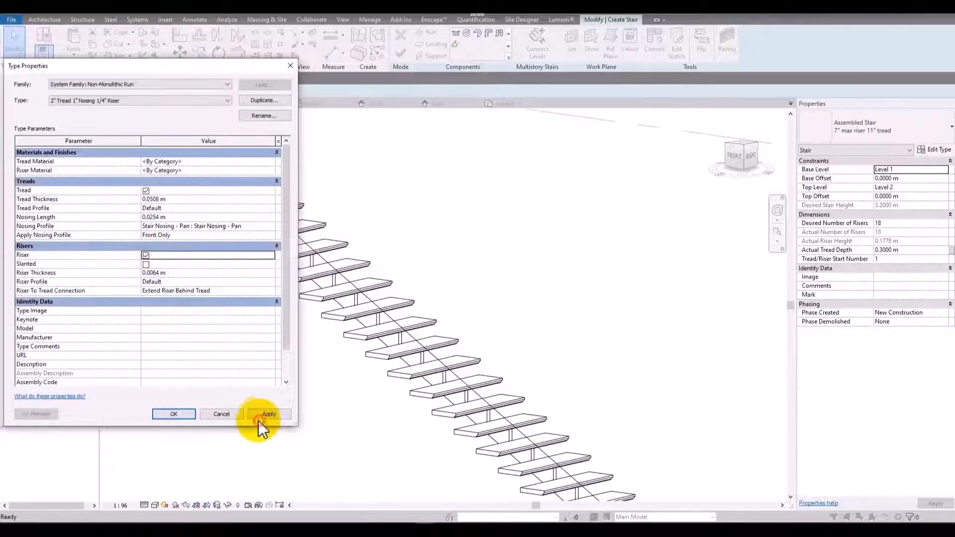
{"action": "left_click", "coordinate": [265, 416]}
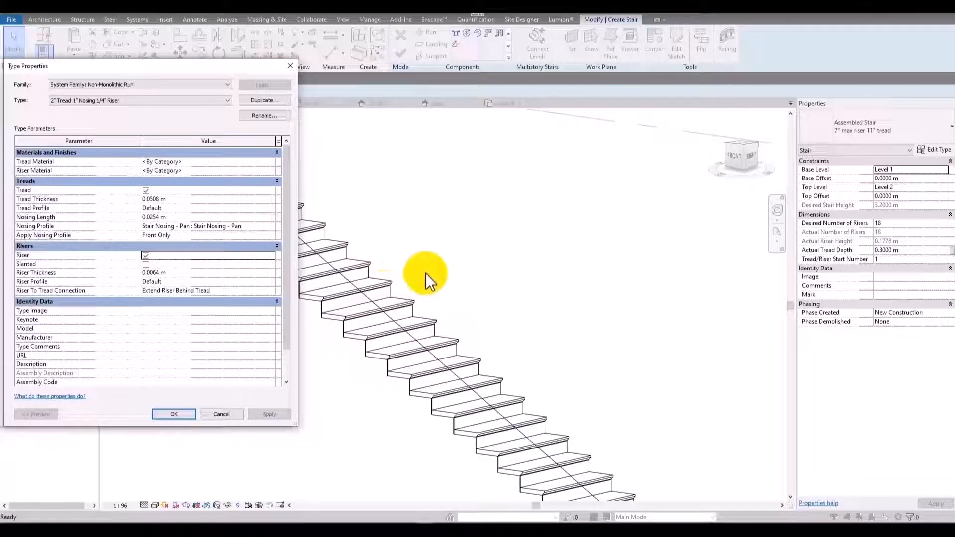
{"action": "left_click", "coordinate": [180, 414]}
{"action": "left_click", "coordinate": [209, 415]}
Switch the 3D view to the Consistent Colors visual style with the treads and risers shown close up.
{"action": "scroll", "coordinate": [463, 330], "scroll_direction": "up", "scroll_amount": 2}
{"action": "middle_click_drag", "start_coordinate": [464, 330], "coordinate": [614, 302]}
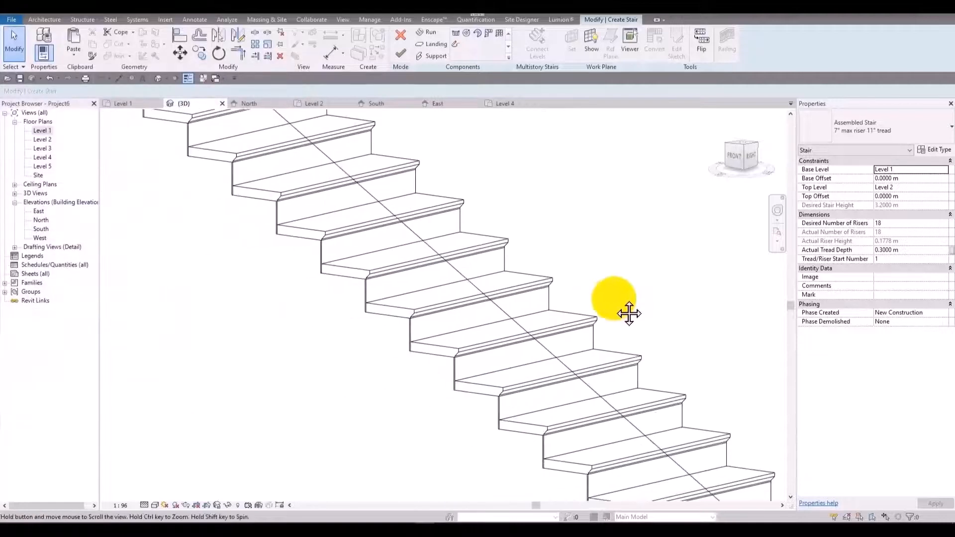
{"action": "left_click", "coordinate": [155, 505]}
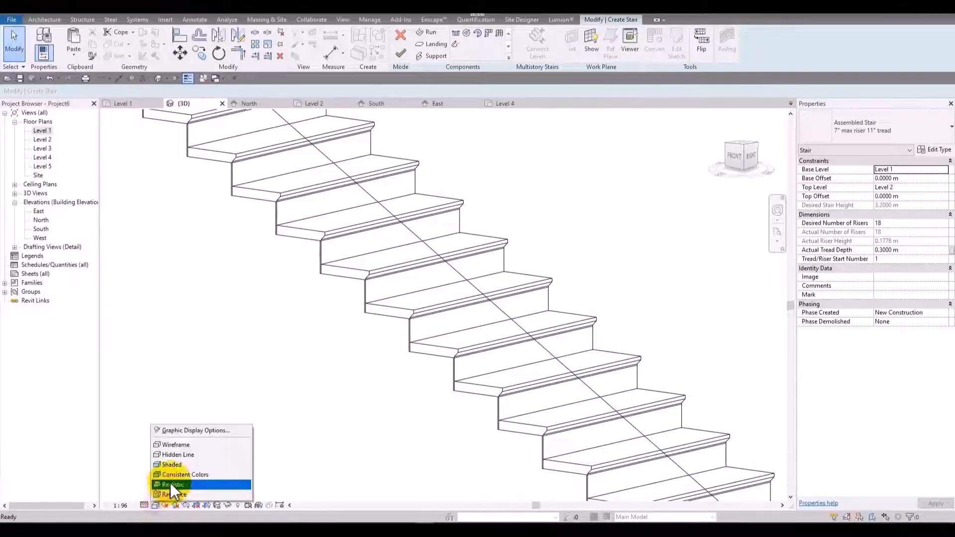
{"action": "left_click", "coordinate": [179, 475]}
{"action": "scroll", "coordinate": [401, 356], "scroll_direction": "up", "scroll_amount": 2}
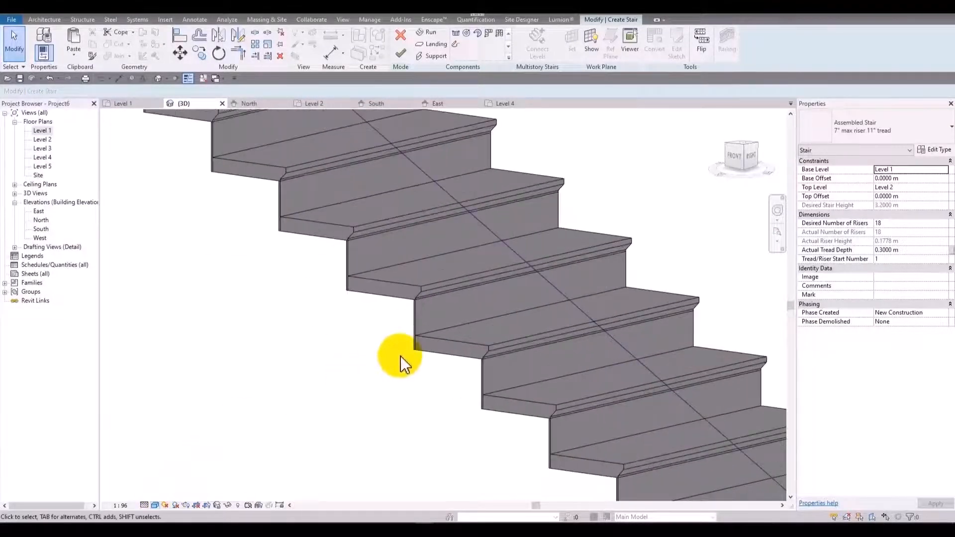
{"action": "middle_click_drag", "start_coordinate": [401, 356], "coordinate": [383, 414]}
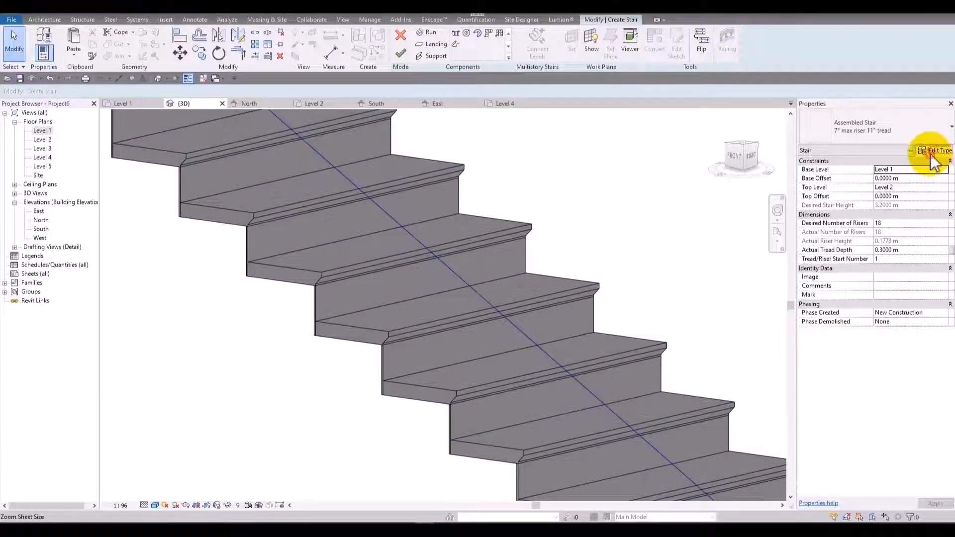
Set the tread thickness of the stair's run type to 0.1 m and apply it.
{"action": "left_click", "coordinate": [936, 149]}
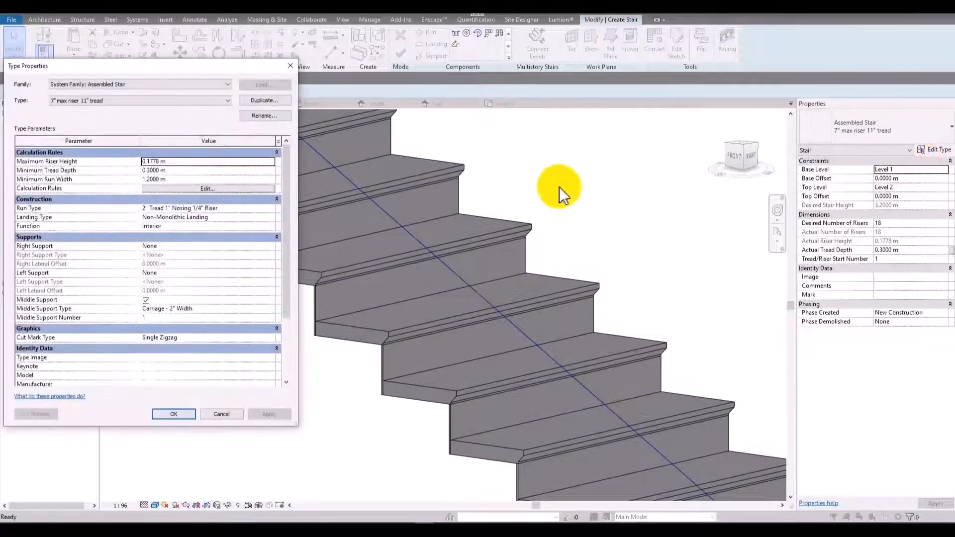
{"action": "left_click", "coordinate": [266, 209]}
{"action": "left_click", "coordinate": [271, 209]}
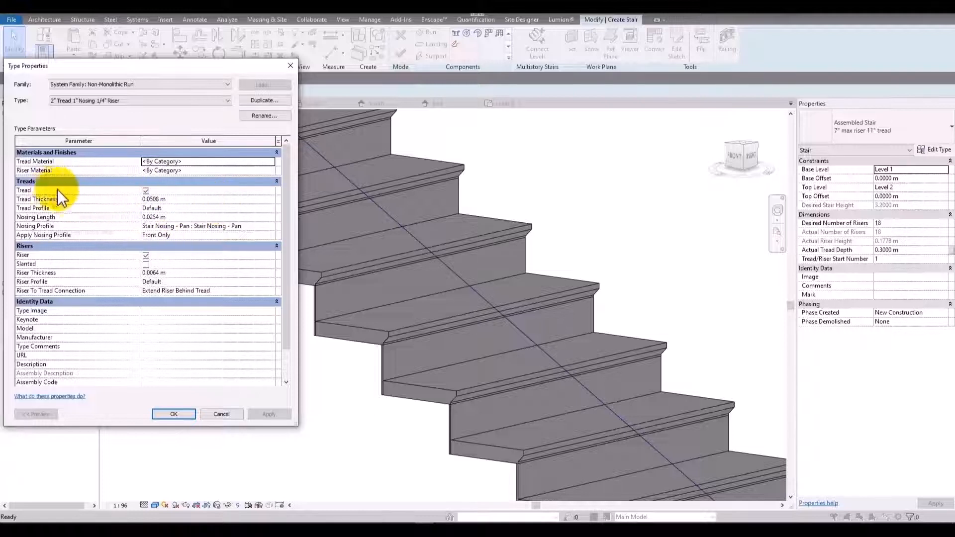
{"action": "left_click", "coordinate": [186, 201]}
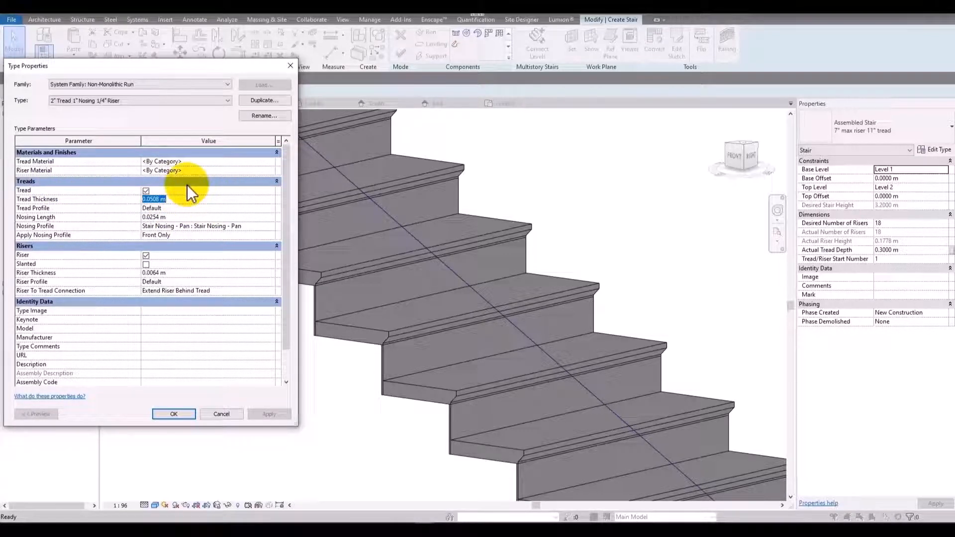
{"action": "type", "text": ".1"}
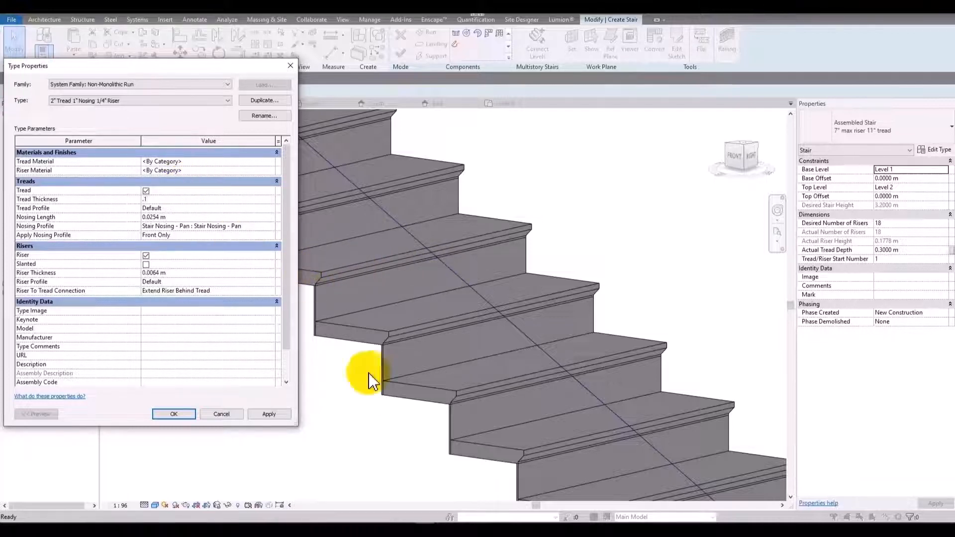
{"action": "left_click", "coordinate": [281, 416]}
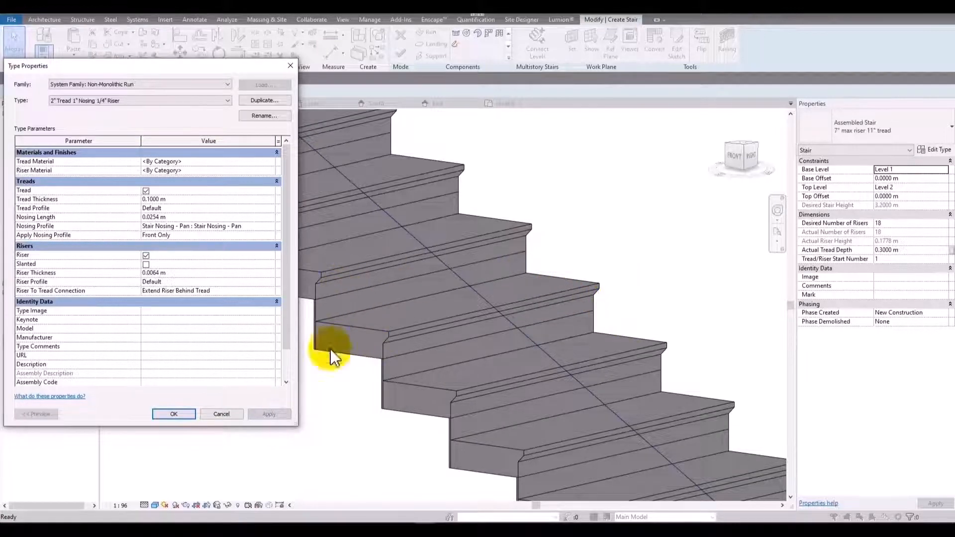
Reduce the run type's tread thickness to 0.05 m and apply it.
{"action": "left_click", "coordinate": [174, 200]}
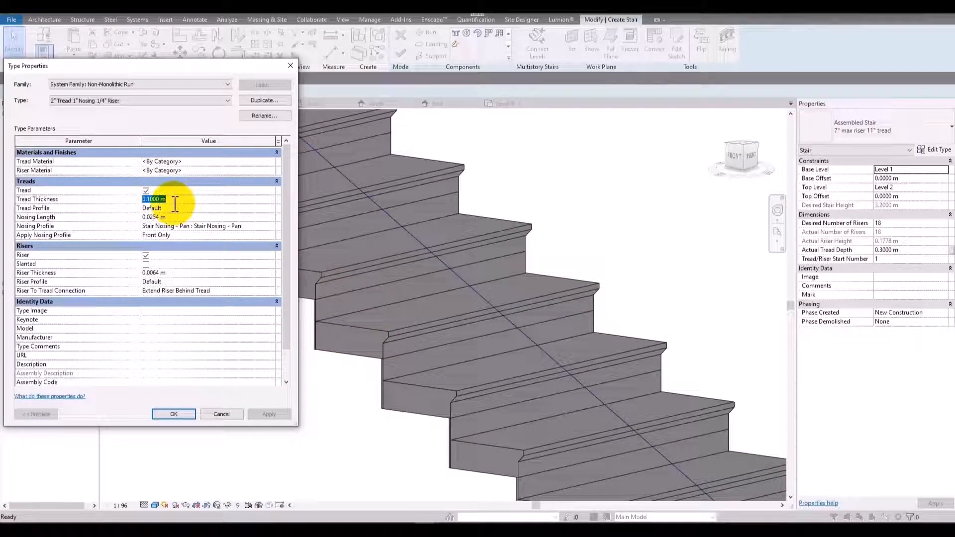
{"action": "type", "text": "0.05"}
{"action": "left_click", "coordinate": [265, 414]}
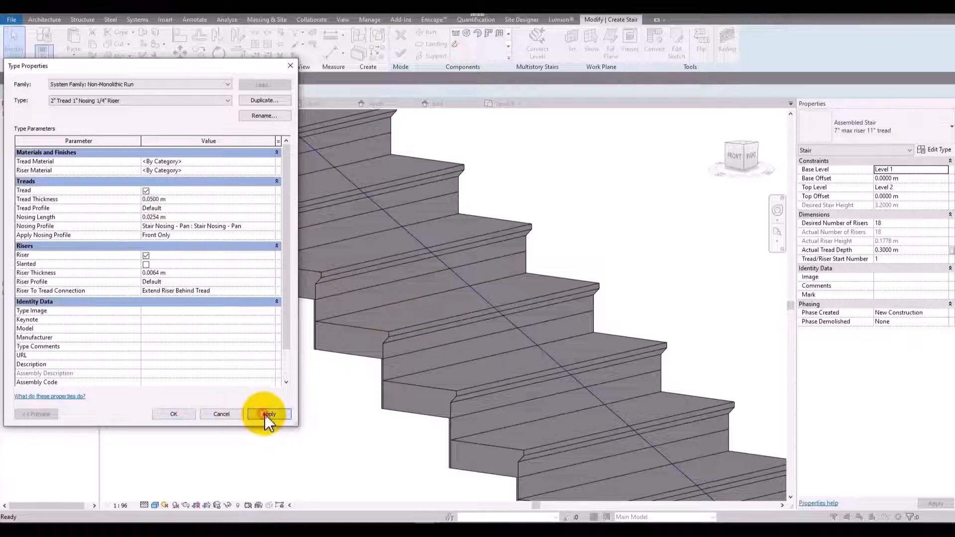
Set the run type's tread profile to C Shapes-Profile : C9X15 and apply it to the stair.
{"action": "left_click", "coordinate": [219, 209]}
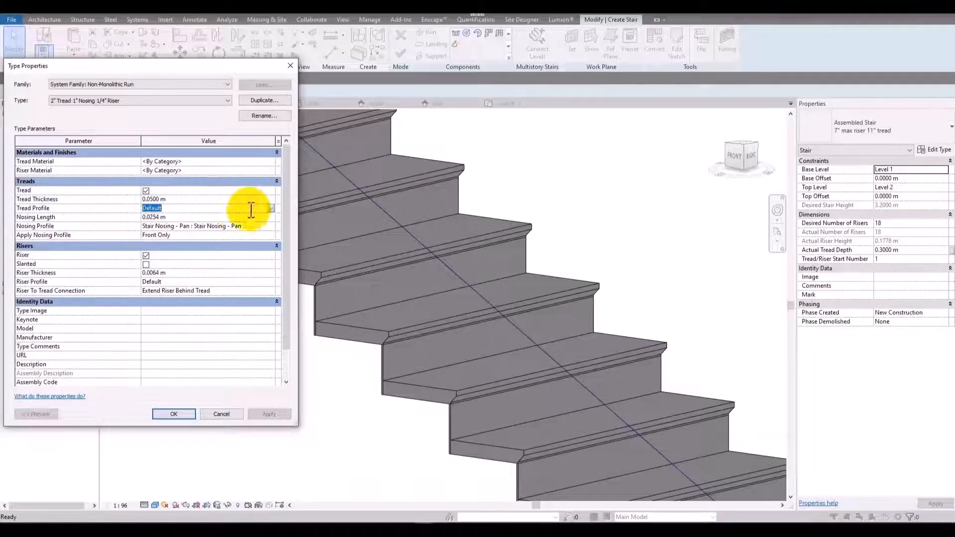
{"action": "left_click", "coordinate": [270, 208]}
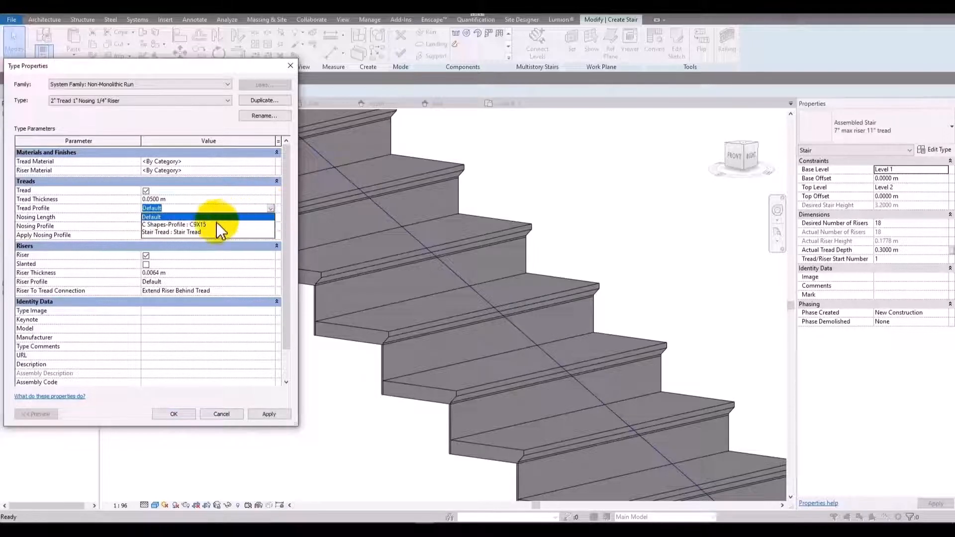
{"action": "left_click", "coordinate": [199, 225]}
{"action": "left_click", "coordinate": [271, 416]}
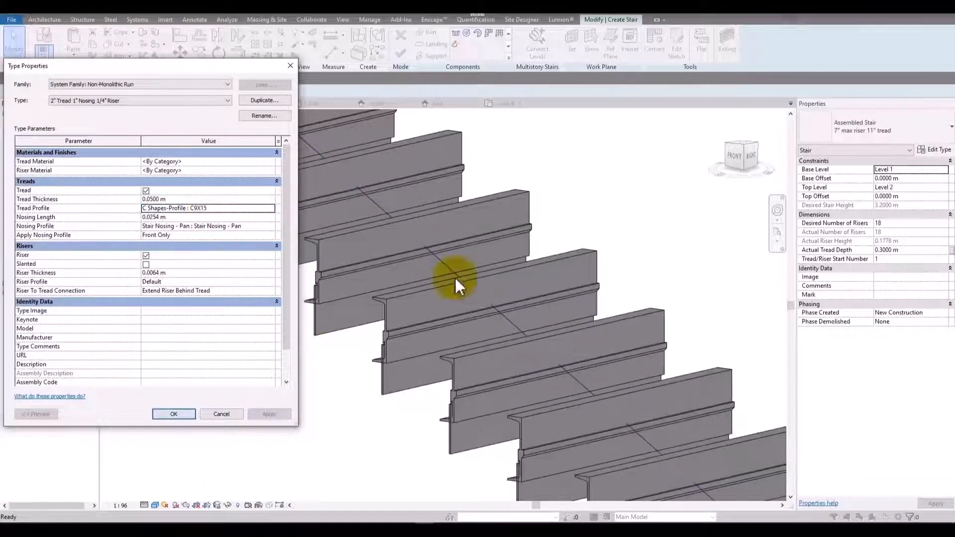
Set the tread profile to Stair Tread : Stair Tread and accept the run and stair type settings.
{"action": "left_click", "coordinate": [272, 208]}
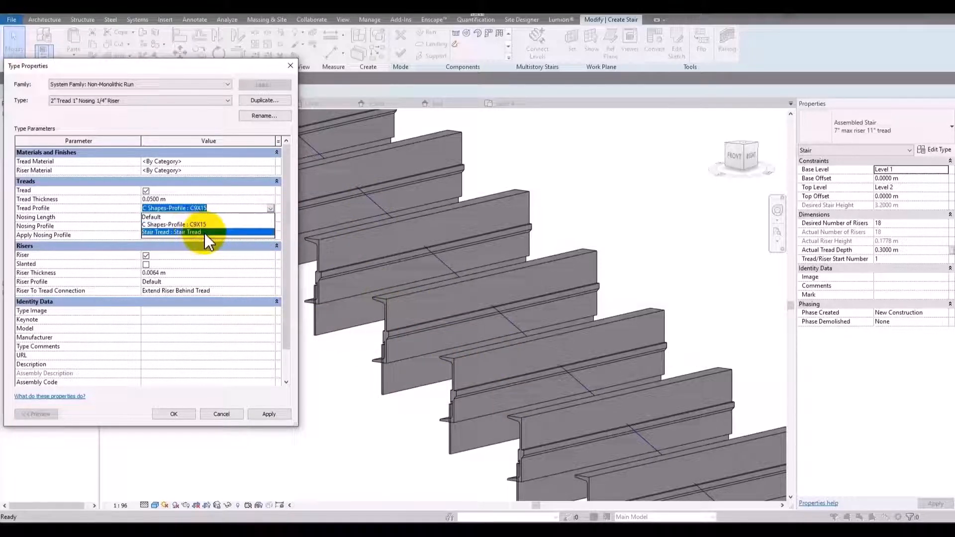
{"action": "left_click", "coordinate": [205, 232]}
{"action": "left_click", "coordinate": [276, 416]}
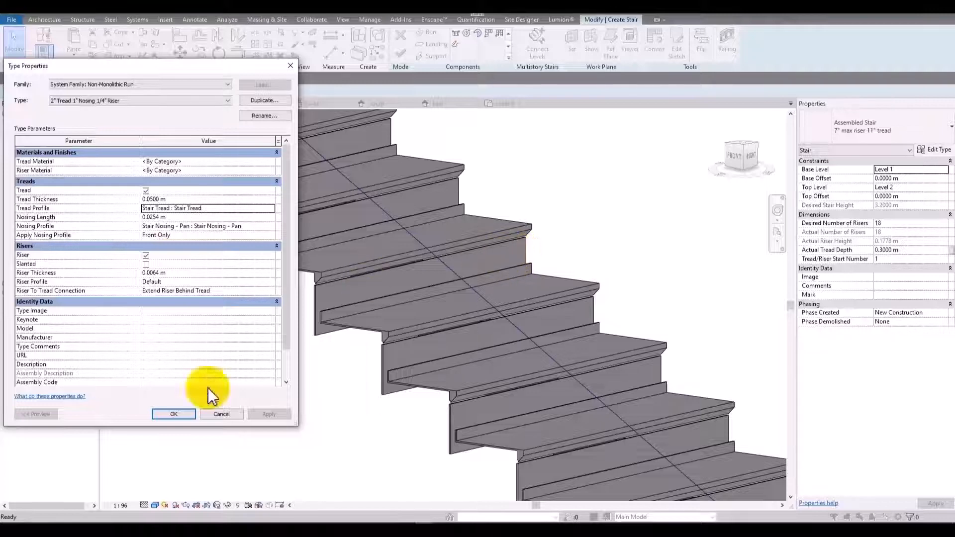
{"action": "left_click", "coordinate": [173, 413]}
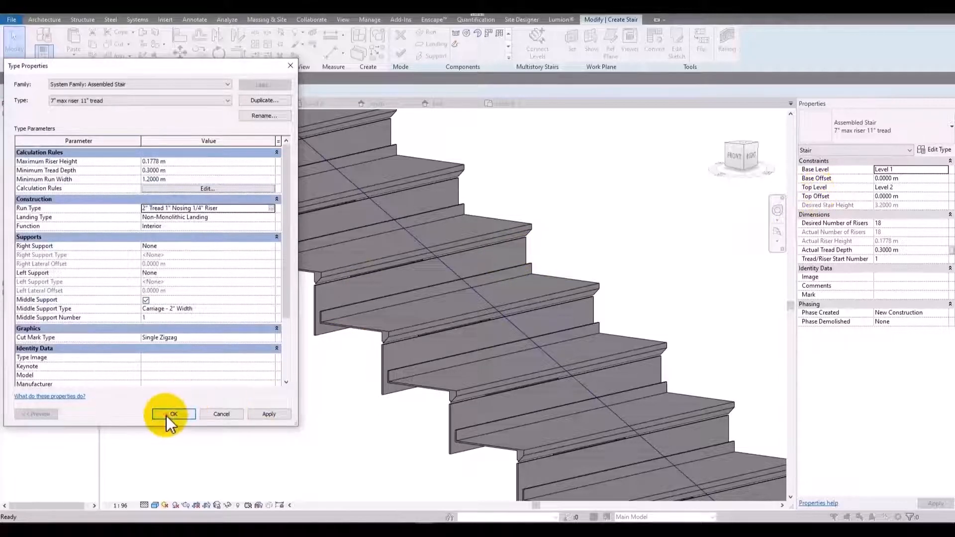
{"action": "left_click", "coordinate": [169, 414]}
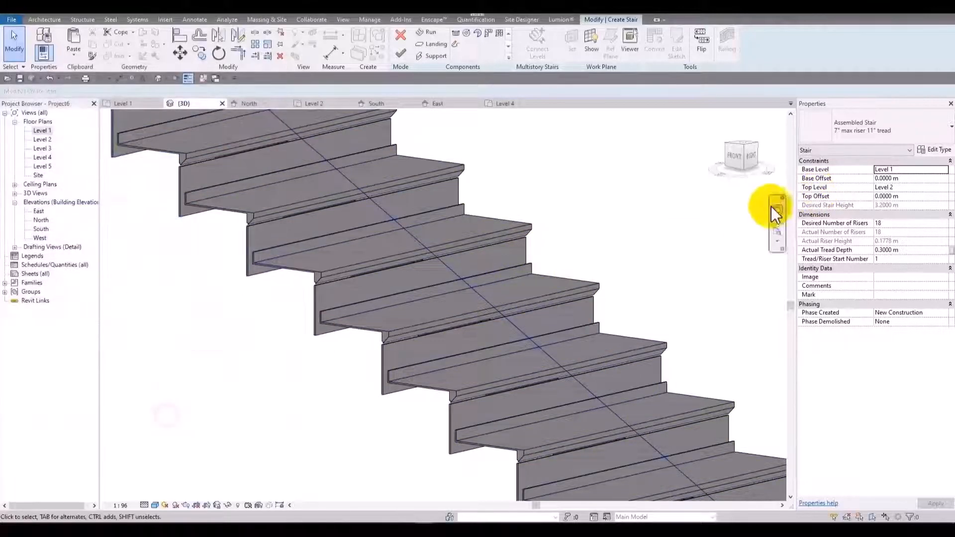
Show the stair's treads from the front, then restore the run type's tread profile to Default and apply it.
{"action": "left_click", "coordinate": [733, 159]}
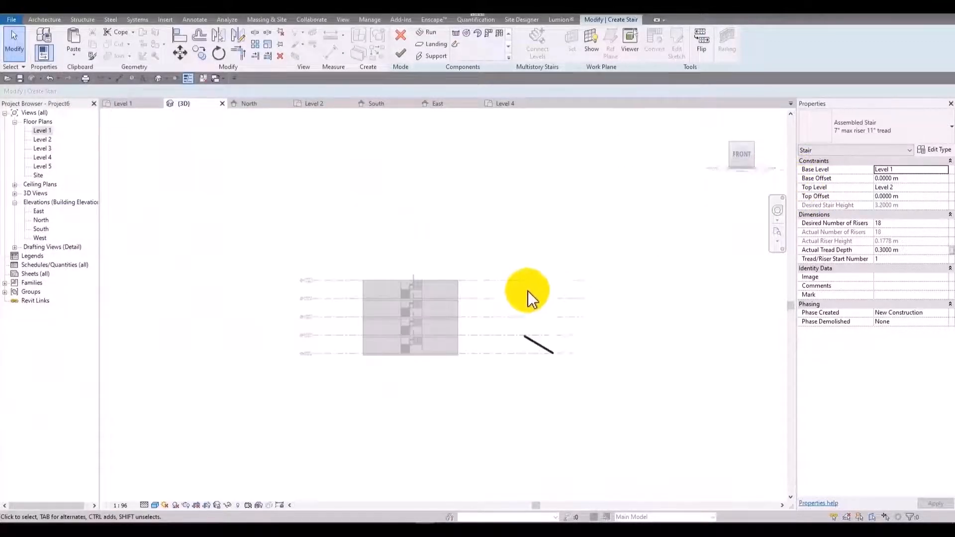
{"action": "scroll", "coordinate": [504, 339], "scroll_direction": "up", "scroll_amount": 5}
{"action": "scroll", "coordinate": [499, 319], "scroll_direction": "up", "scroll_amount": 3}
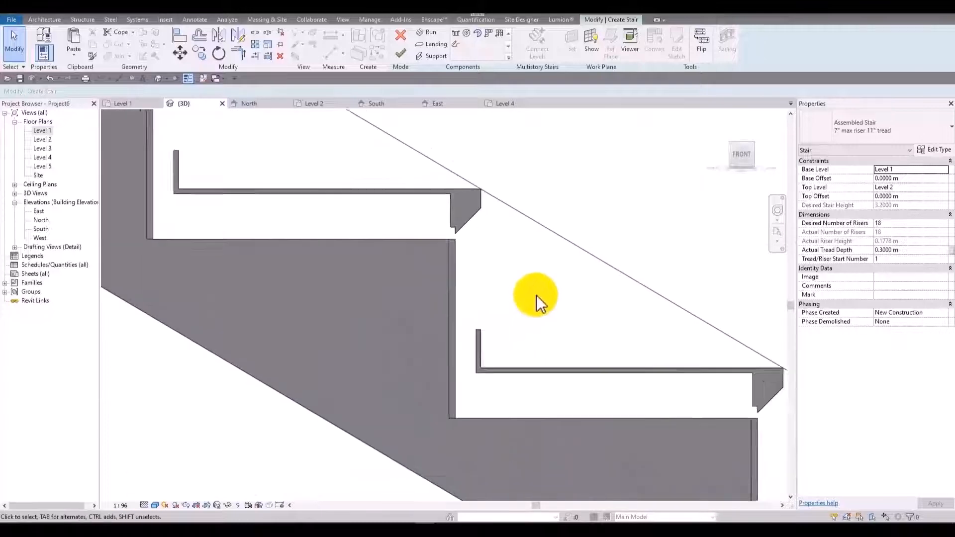
{"action": "scroll", "coordinate": [534, 295], "scroll_direction": "down", "scroll_amount": 4}
{"action": "middle_click_drag", "start_coordinate": [533, 296], "coordinate": [497, 279]}
{"action": "left_click", "coordinate": [935, 148]}
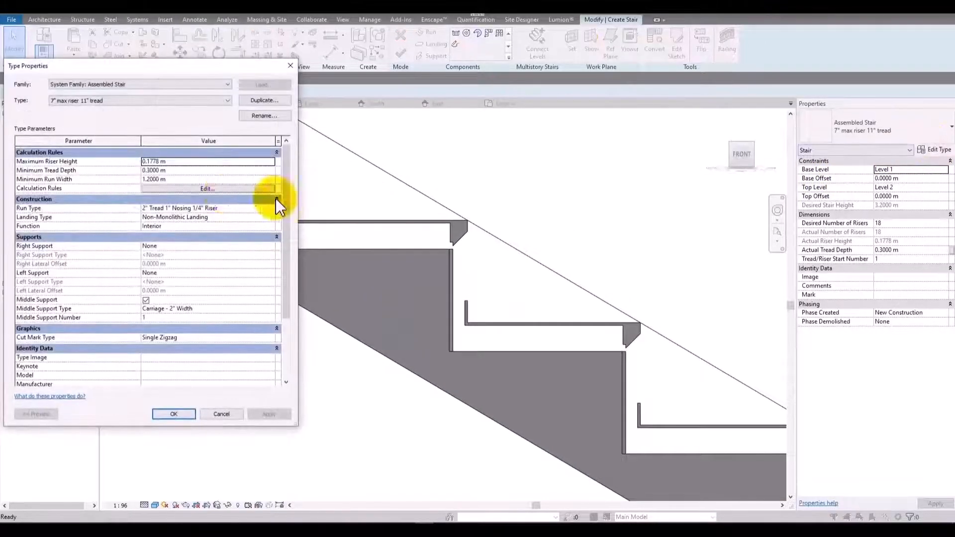
{"action": "left_click", "coordinate": [213, 206]}
{"action": "left_click", "coordinate": [270, 211]}
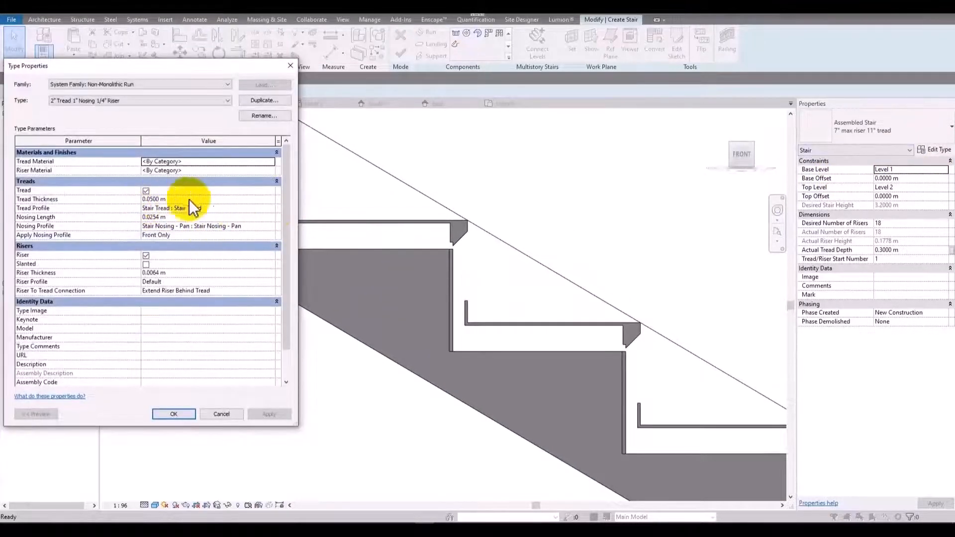
{"action": "left_click", "coordinate": [273, 209]}
{"action": "left_click", "coordinate": [270, 209]}
{"action": "left_click", "coordinate": [218, 218]}
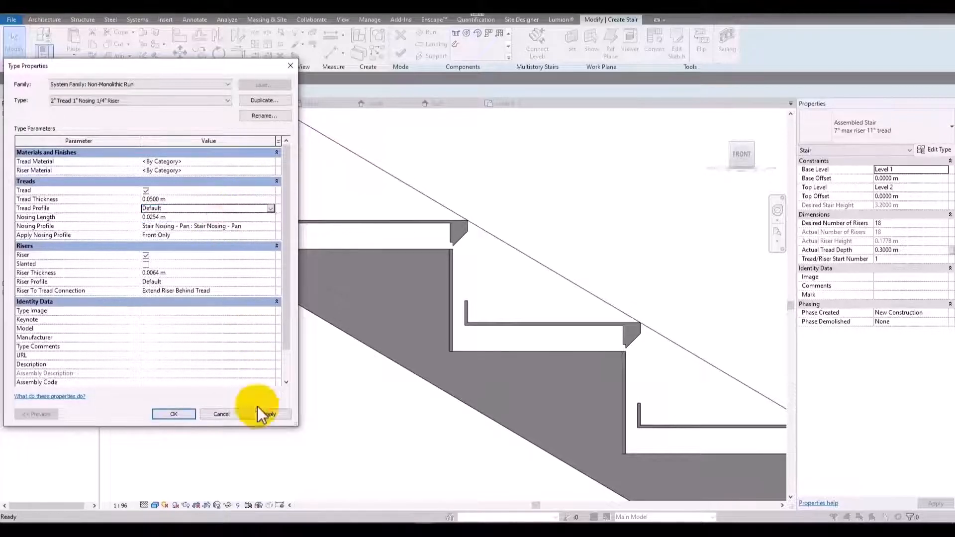
{"action": "left_click", "coordinate": [266, 413]}
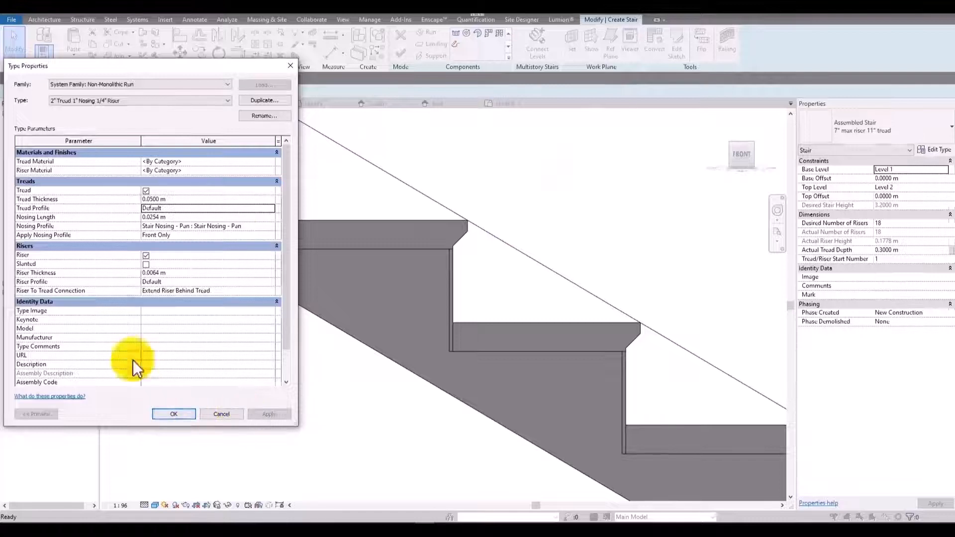
Set the run type's nosing length to 0 and apply it.
{"action": "left_click", "coordinate": [182, 217]}
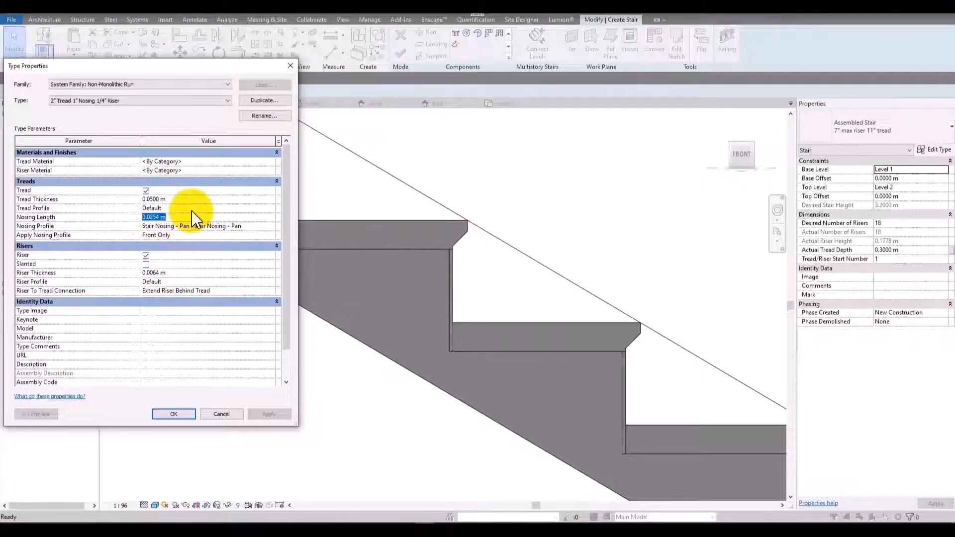
{"action": "type", "text": "0"}
{"action": "left_click", "coordinate": [268, 414]}
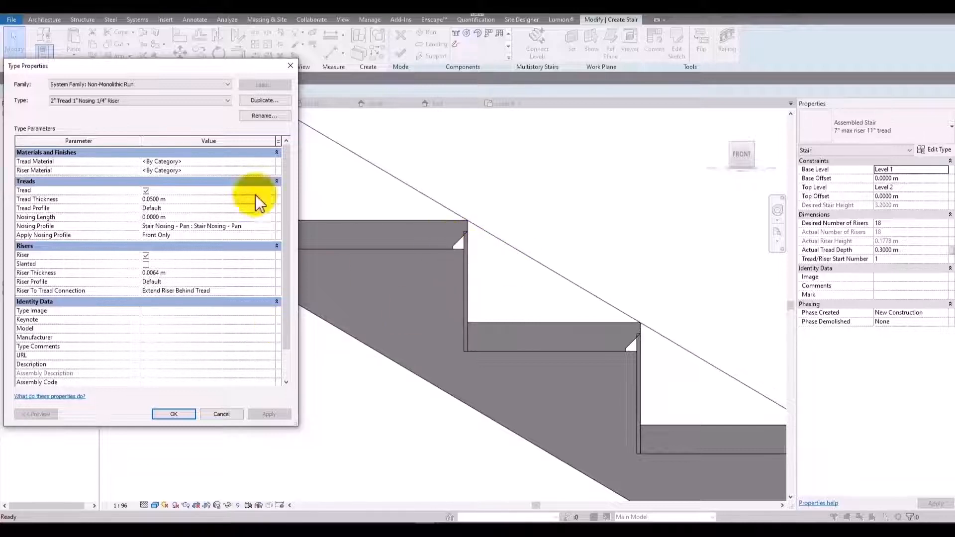
Apply the Stair Tread : Stair Tread tread profile to the run type, then restore the tread profile to Default and apply it.
{"action": "left_click", "coordinate": [271, 208]}
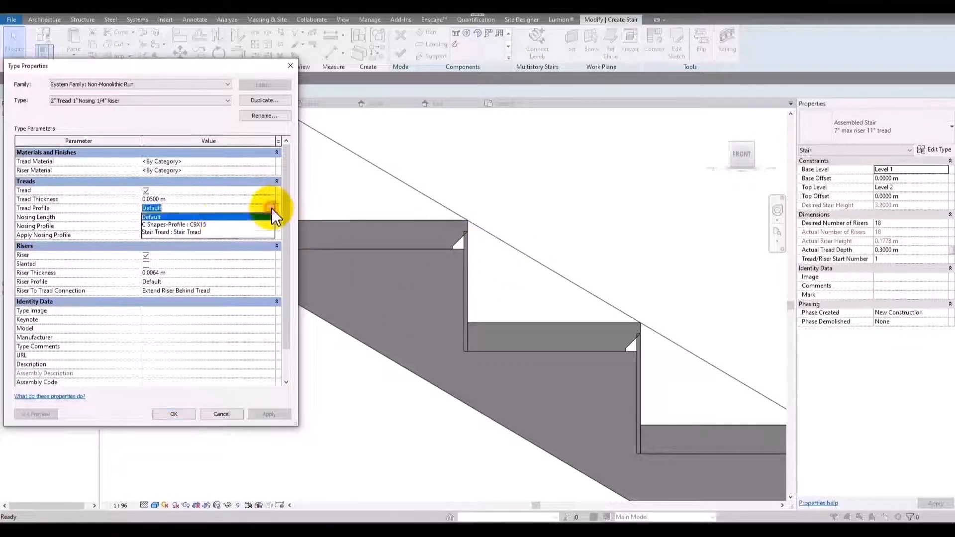
{"action": "left_click", "coordinate": [209, 232]}
{"action": "left_click", "coordinate": [289, 410]}
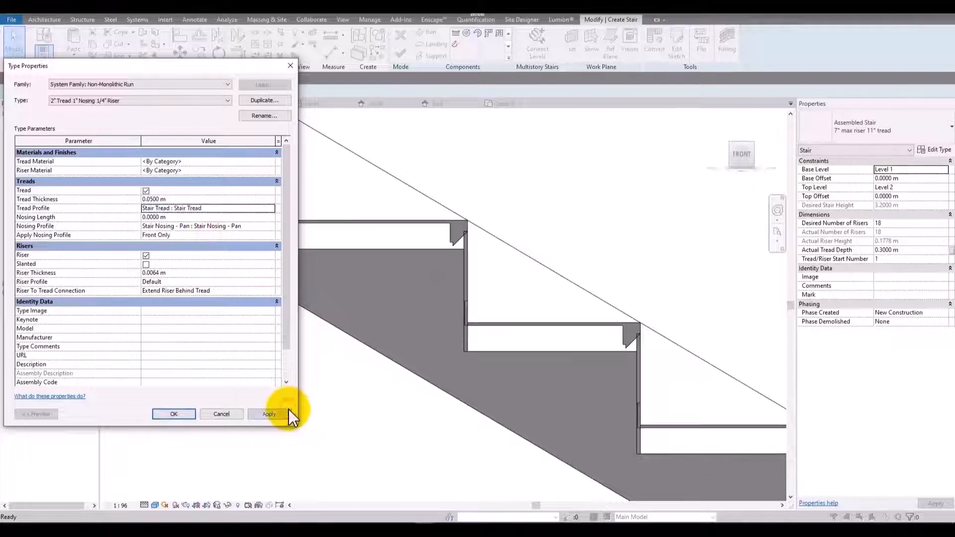
{"action": "left_click", "coordinate": [270, 208]}
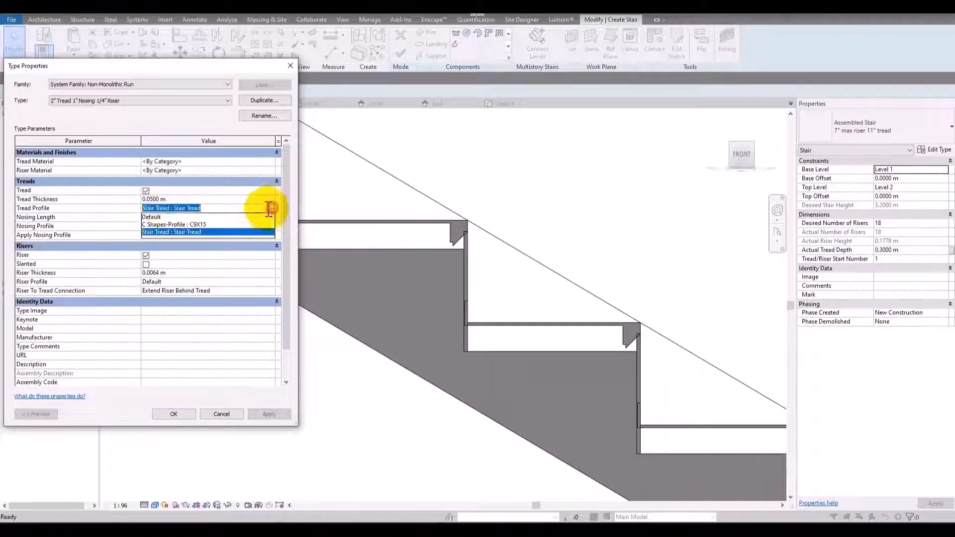
{"action": "left_click", "coordinate": [151, 217]}
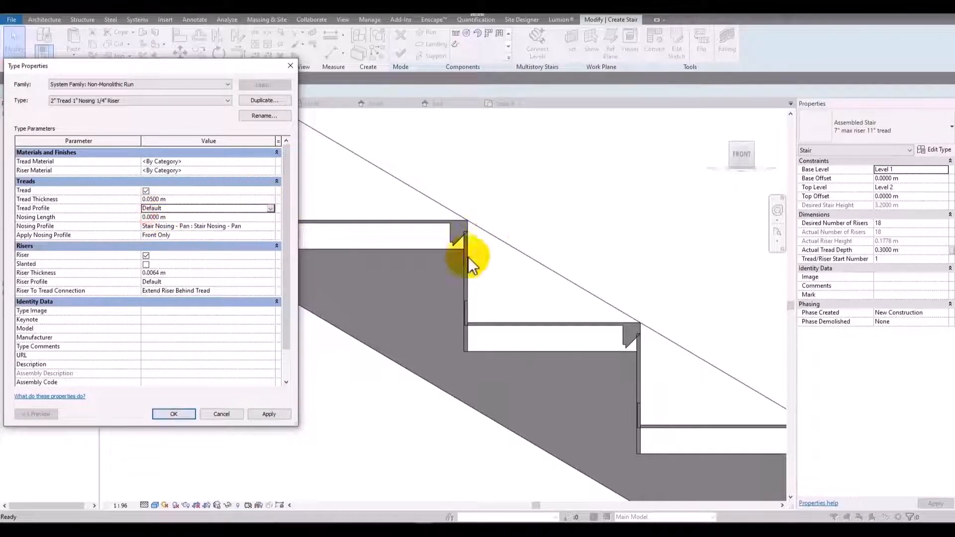
{"action": "left_click", "coordinate": [264, 416]}
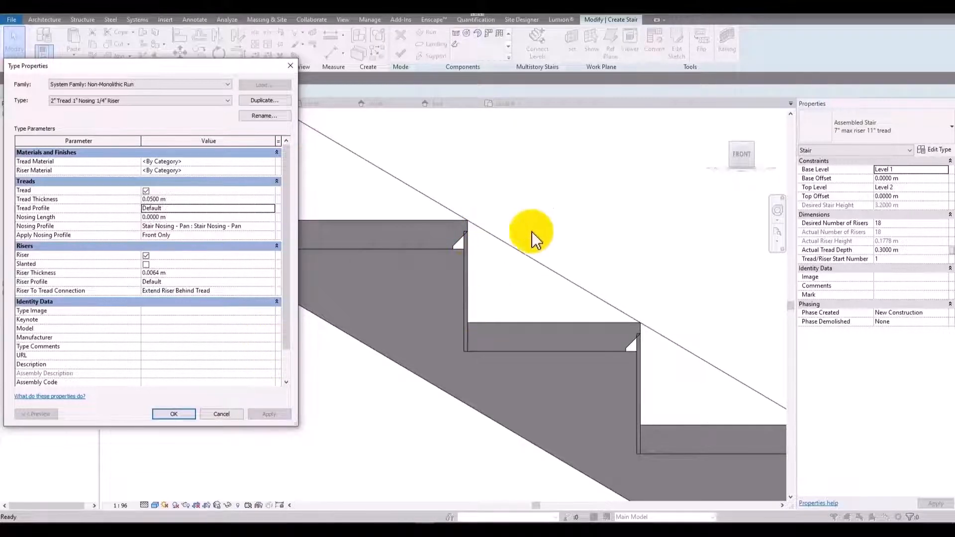
Set the run type's nosing profile to Default and apply it to the stair.
{"action": "left_click", "coordinate": [211, 217]}
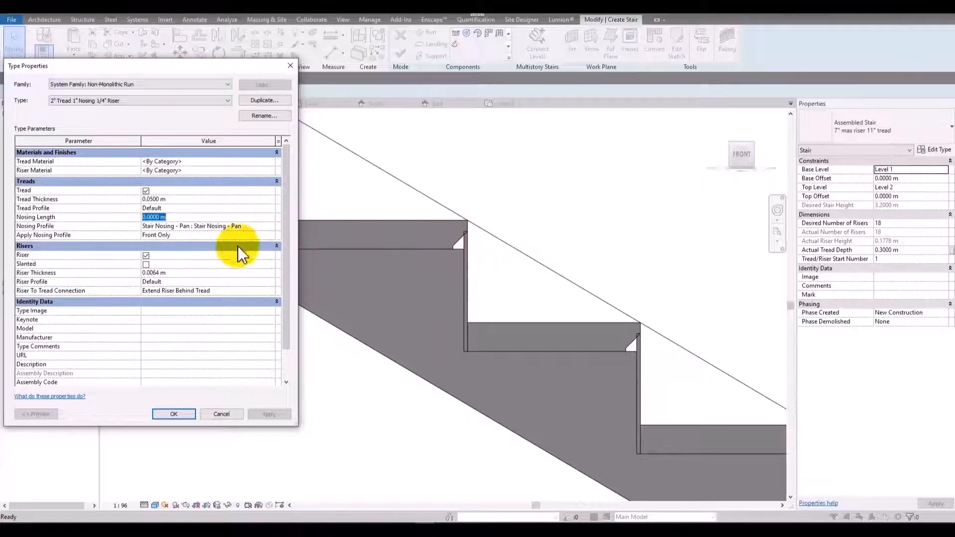
{"action": "left_click", "coordinate": [270, 226]}
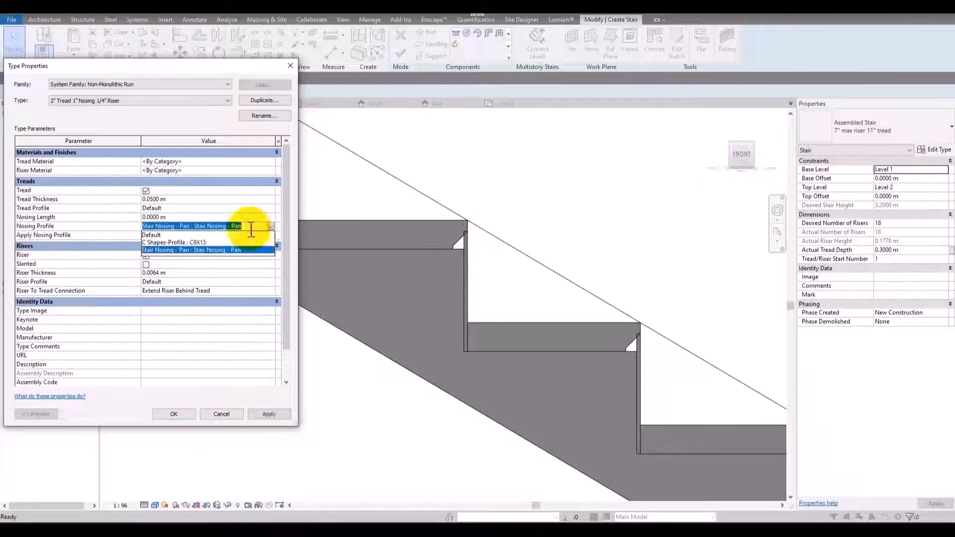
{"action": "left_click", "coordinate": [171, 236]}
{"action": "left_click", "coordinate": [268, 414]}
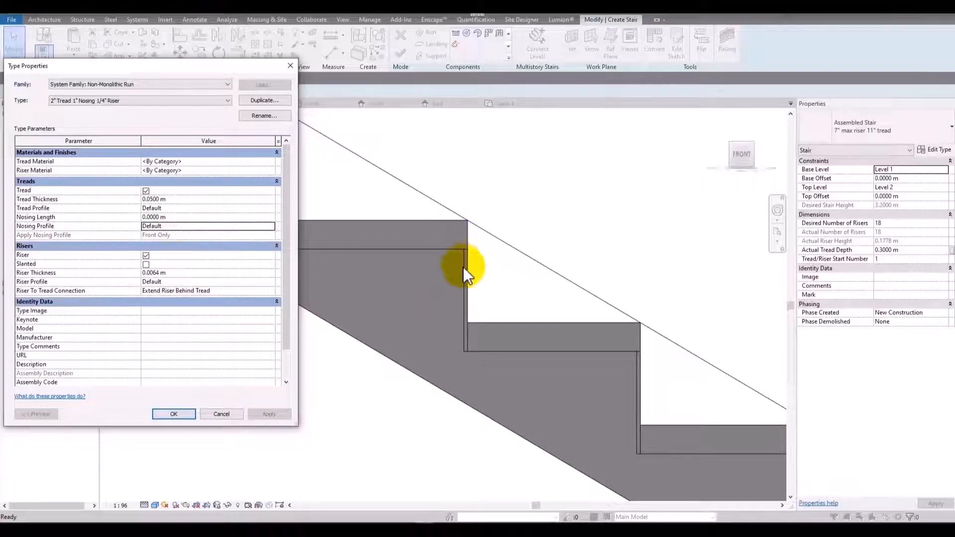
{"action": "left_click", "coordinate": [272, 226]}
{"action": "left_click", "coordinate": [264, 235]}
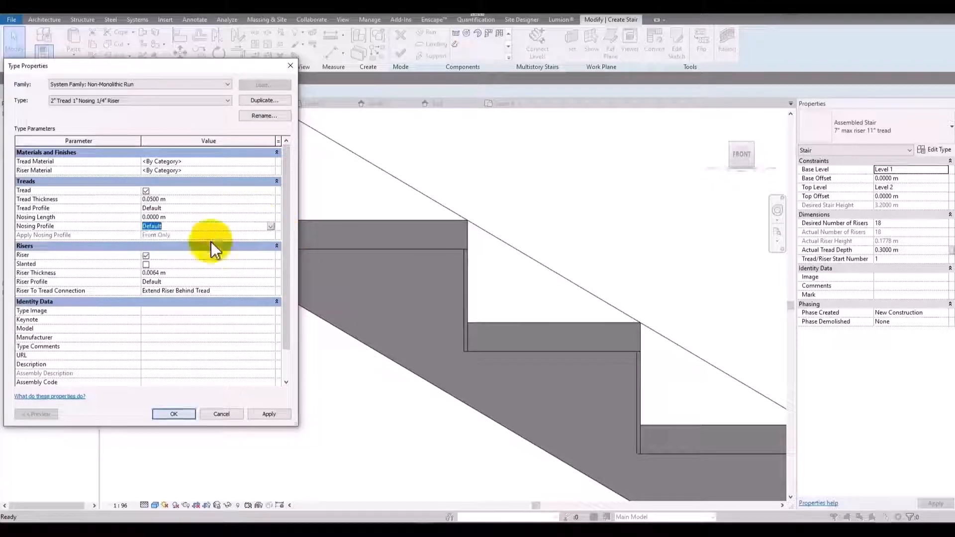
Set the run type's nosing length to 0.02 m and apply it.
{"action": "left_click", "coordinate": [252, 218]}
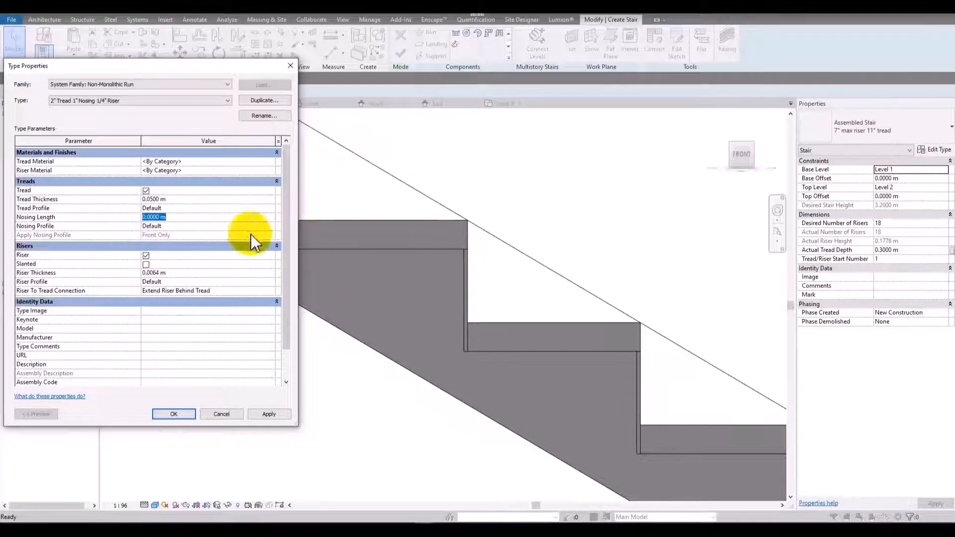
{"action": "key", "text": "BackSpace"}
{"action": "type", "text": ".0"}
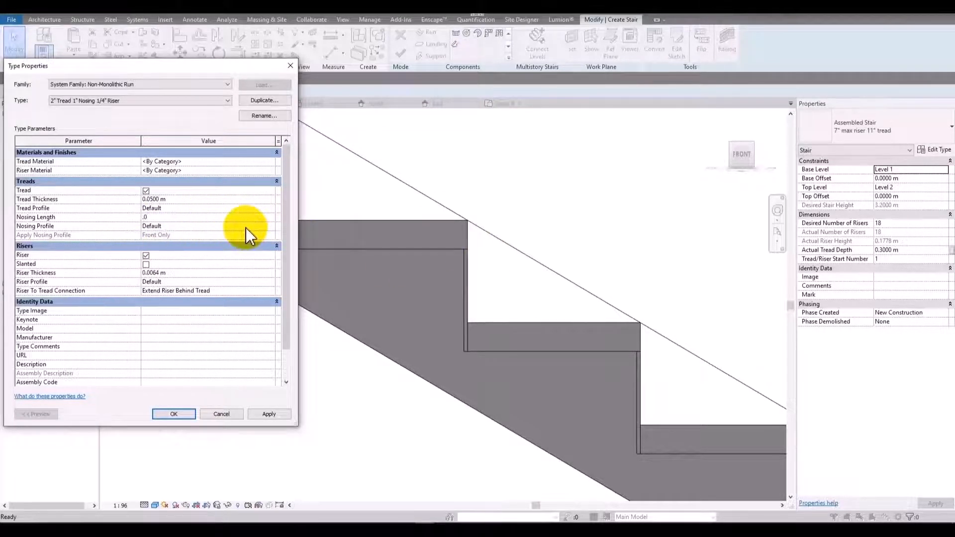
{"action": "type", "text": "2"}
{"action": "left_click", "coordinate": [270, 415]}
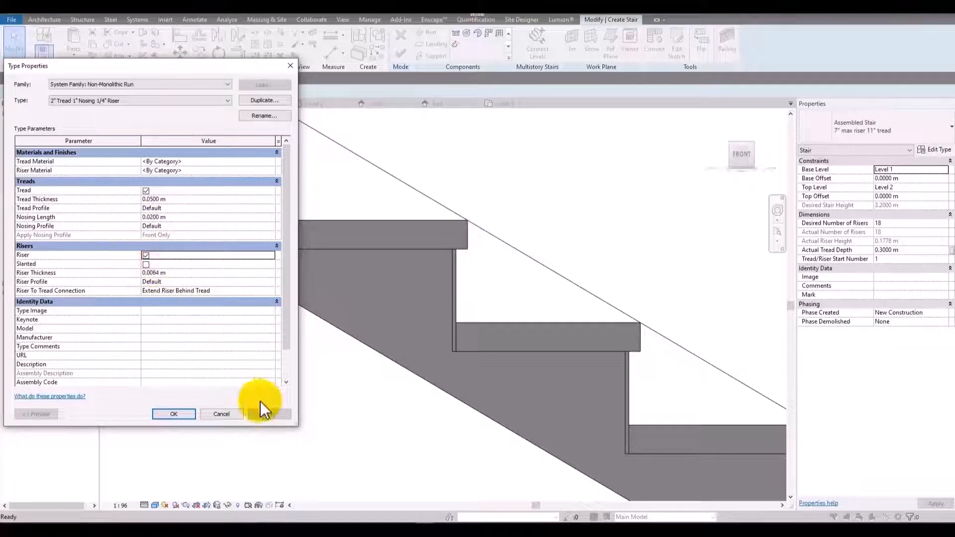
Turn off the run type's risers and apply it, then turn the risers back on and apply again.
{"action": "left_click", "coordinate": [145, 256]}
{"action": "left_click", "coordinate": [265, 413]}
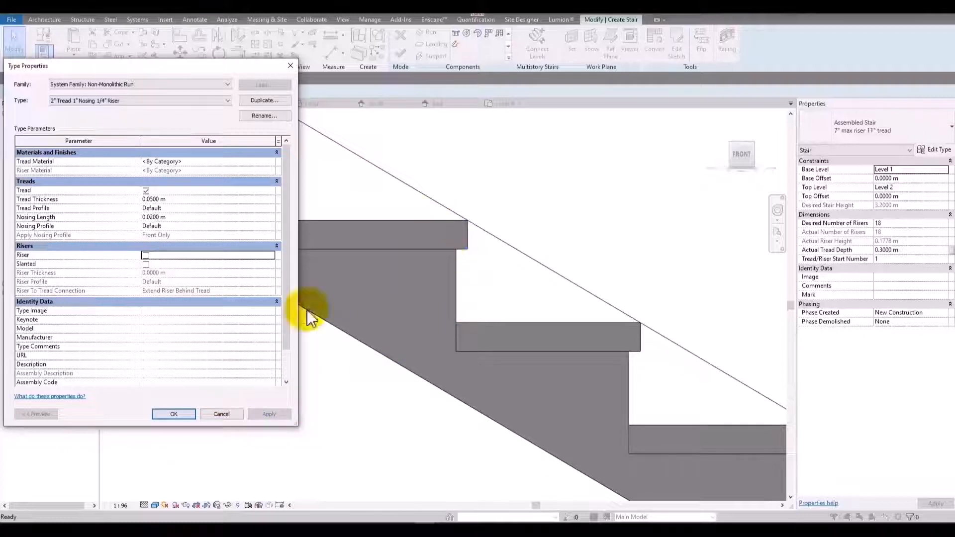
{"action": "left_click", "coordinate": [146, 255]}
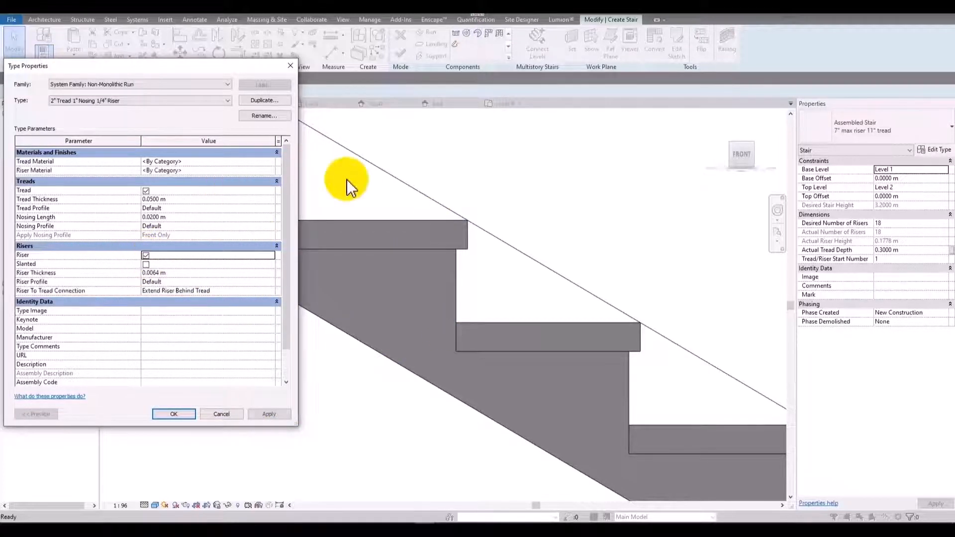
{"action": "left_click", "coordinate": [271, 415]}
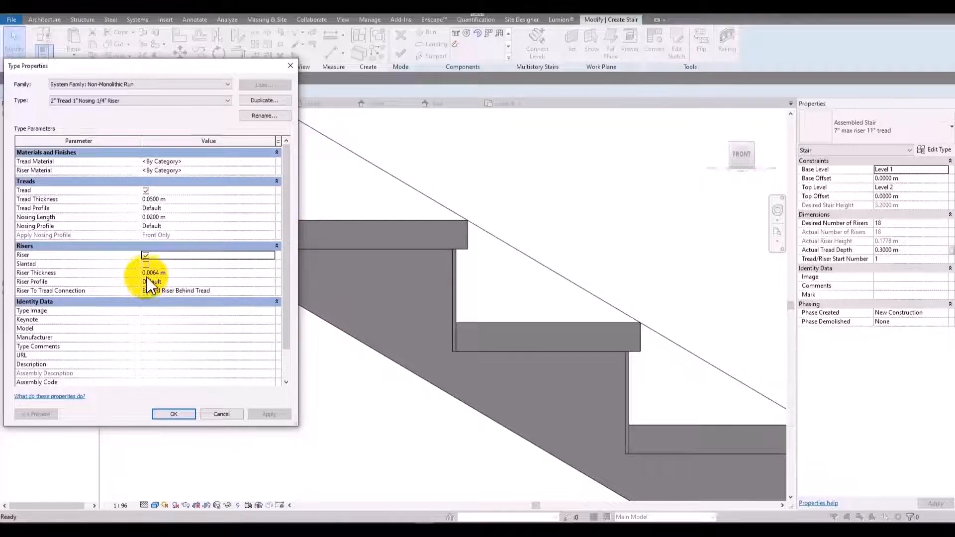
Enable slanted risers and set the tread thickness to 0.08 m, applying each change to the stair.
{"action": "left_click", "coordinate": [146, 265]}
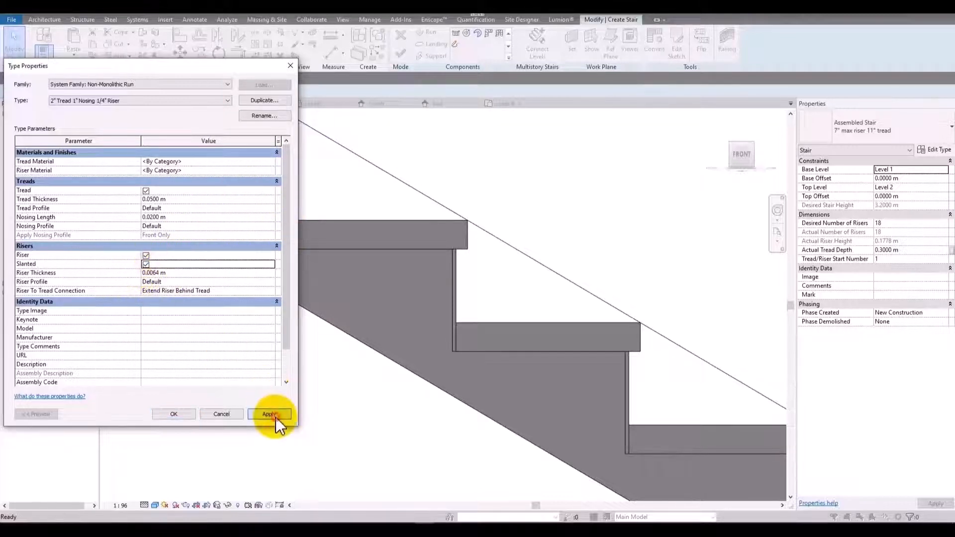
{"action": "left_click", "coordinate": [269, 414]}
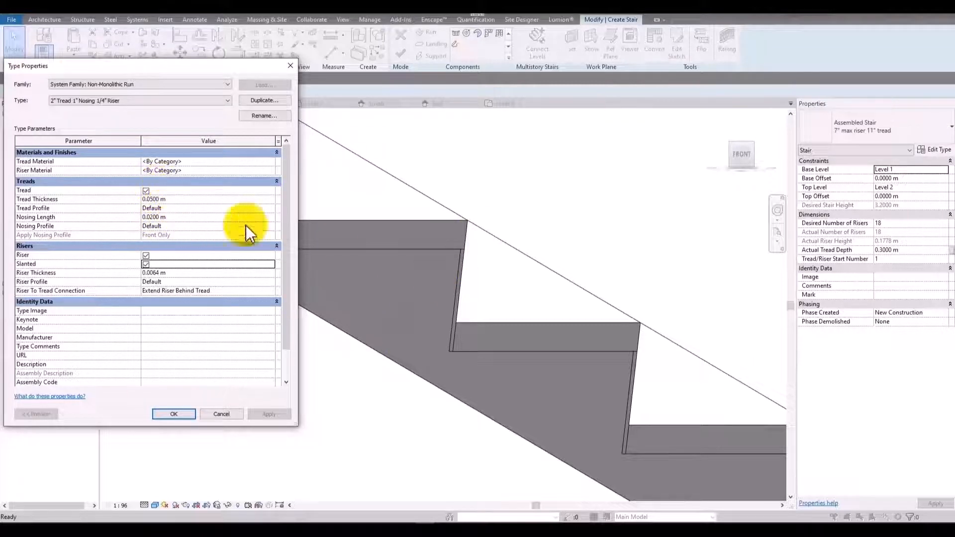
{"action": "left_click", "coordinate": [206, 200]}
{"action": "type", "text": "0.08"}
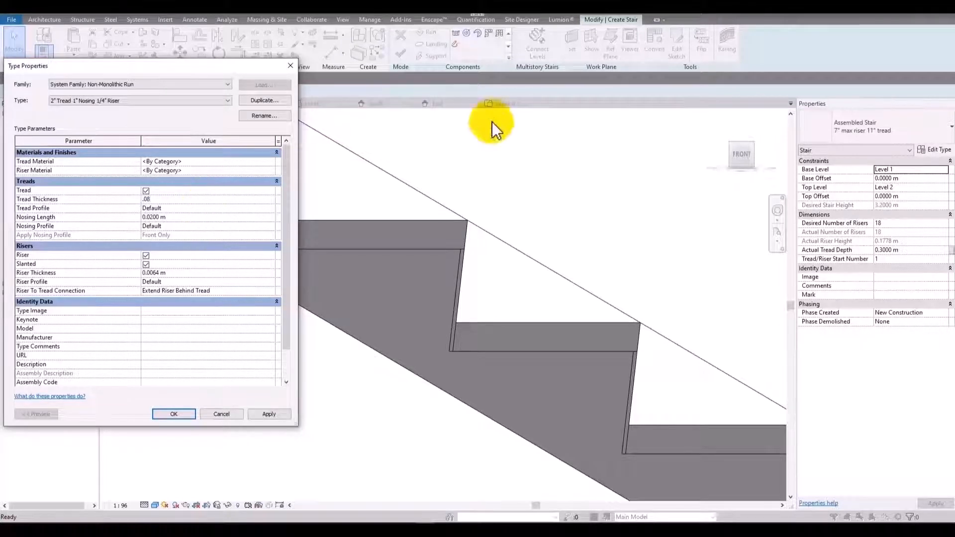
{"action": "left_click", "coordinate": [267, 414]}
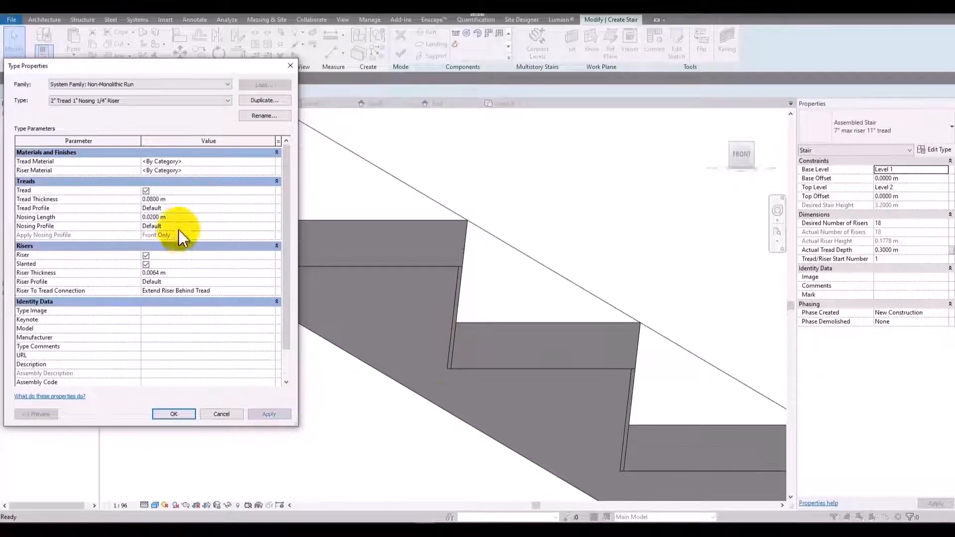
Set the run type's tread thickness back to 0.05 m and apply it.
{"action": "left_click", "coordinate": [189, 200]}
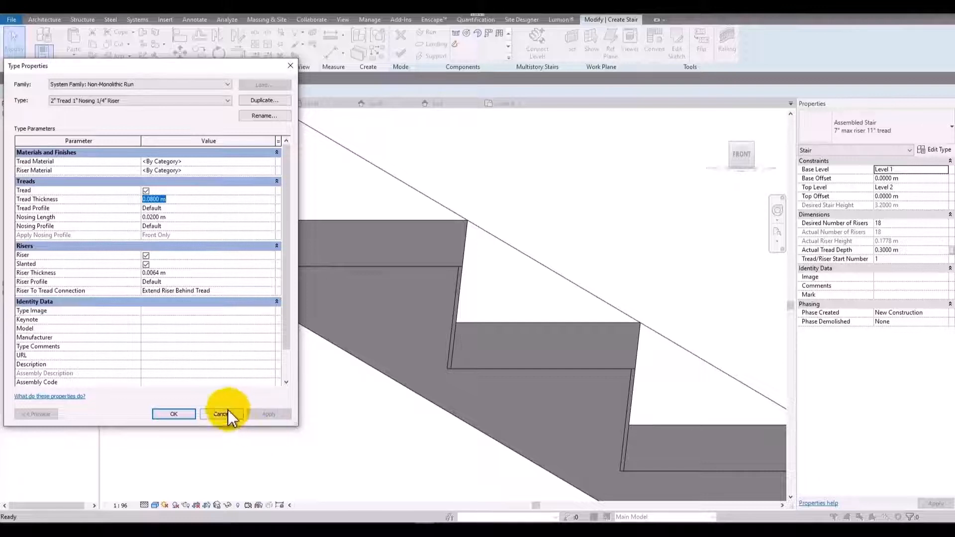
{"action": "type", "text": ".05"}
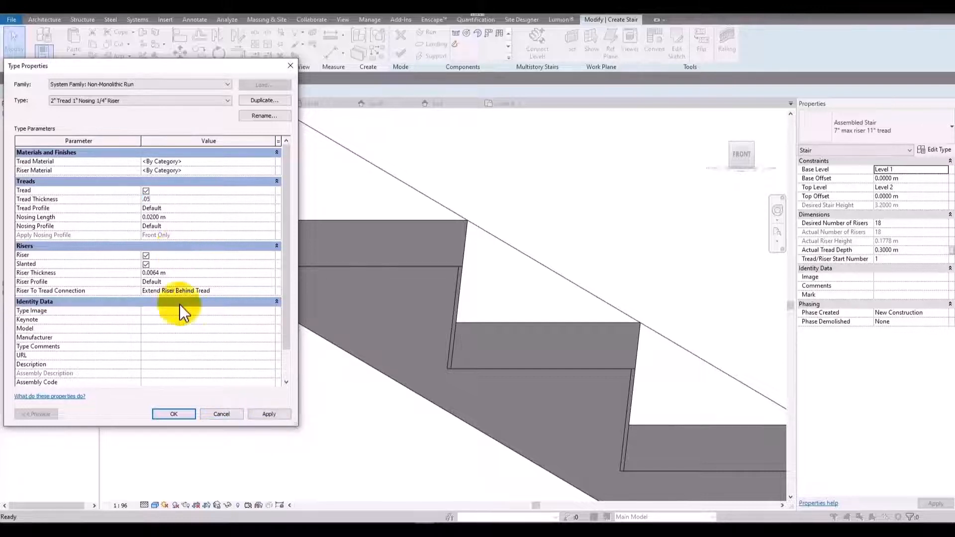
{"action": "left_click", "coordinate": [273, 414]}
Set the run type's nosing length to 0.08 m and apply it to the slanted risers.
{"action": "left_click", "coordinate": [177, 217]}
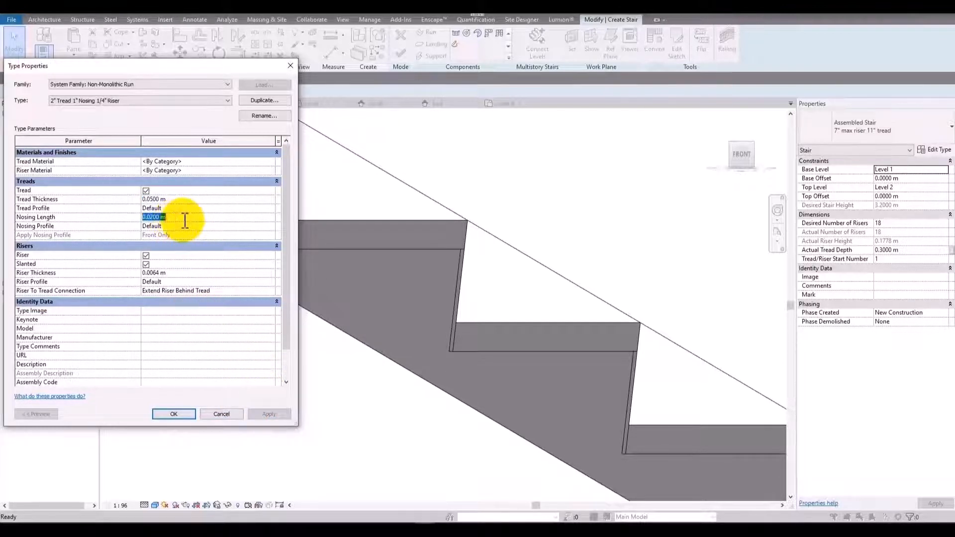
{"action": "key", "text": "BackSpace"}
{"action": "type", "text": ".08"}
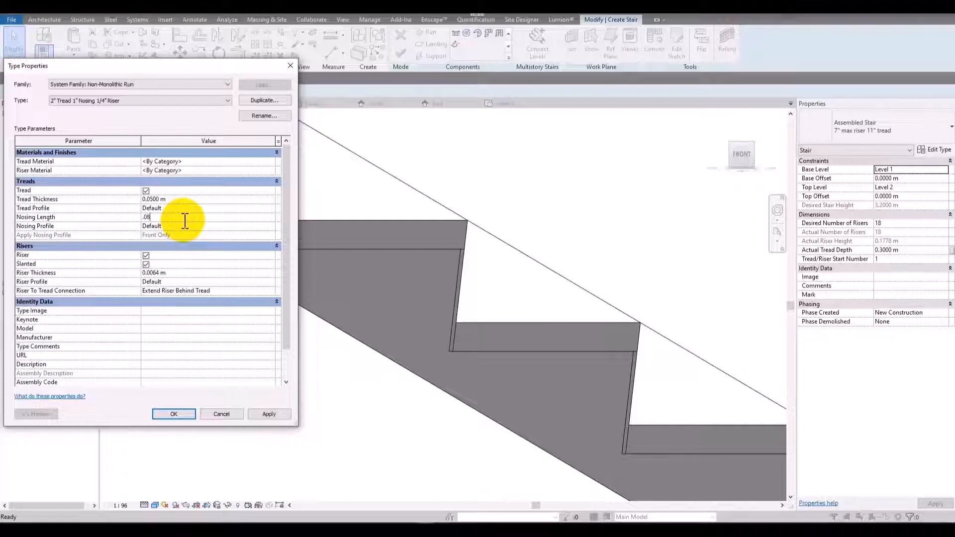
{"action": "left_click", "coordinate": [271, 414]}
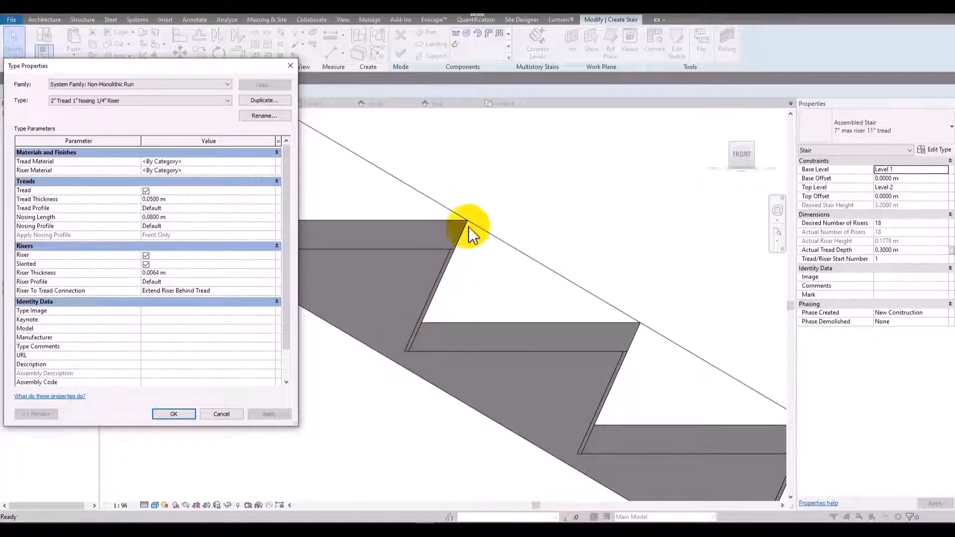
Turn off slanted risers for the run type and apply the change.
{"action": "left_click", "coordinate": [147, 265]}
{"action": "left_click", "coordinate": [146, 265]}
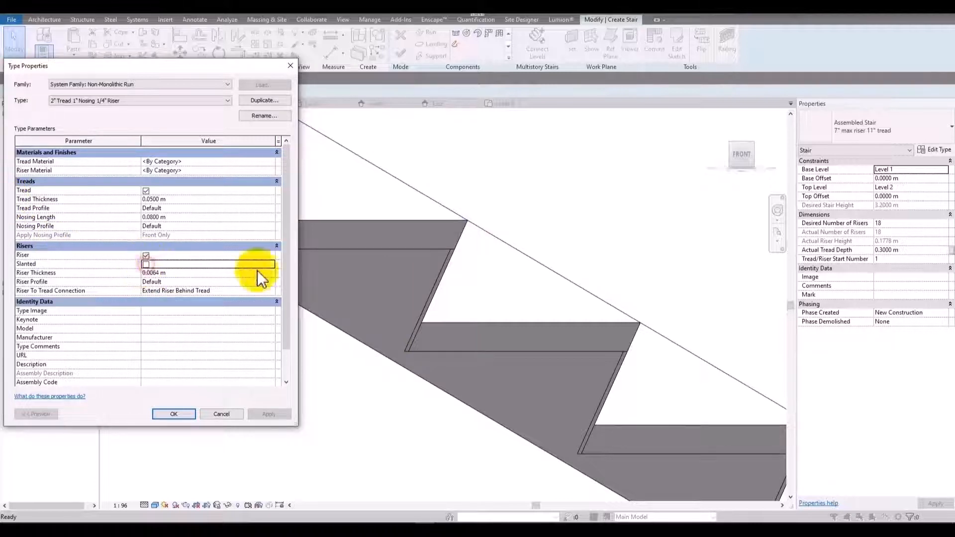
{"action": "left_click", "coordinate": [270, 414]}
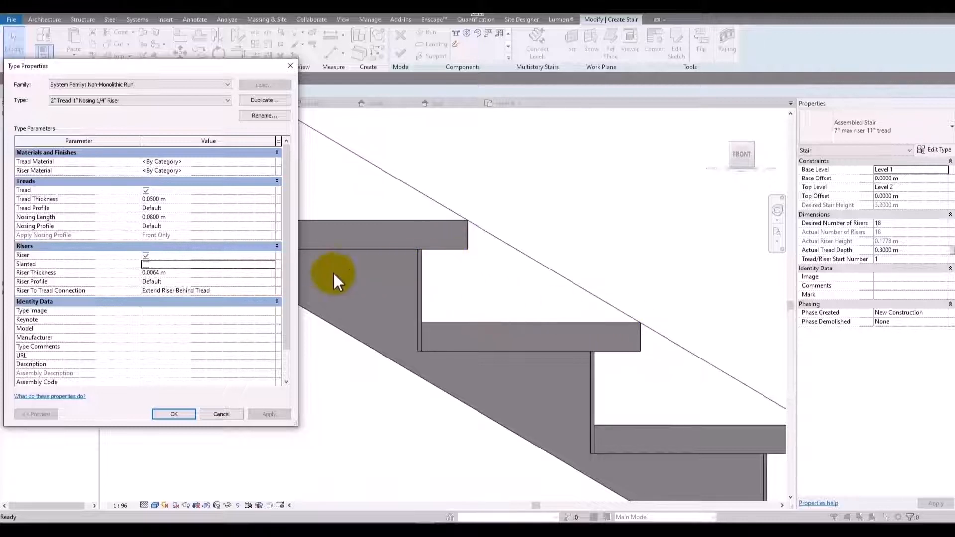
Set the run type's nosing length to 0.03 m and apply it.
{"action": "left_click", "coordinate": [199, 217]}
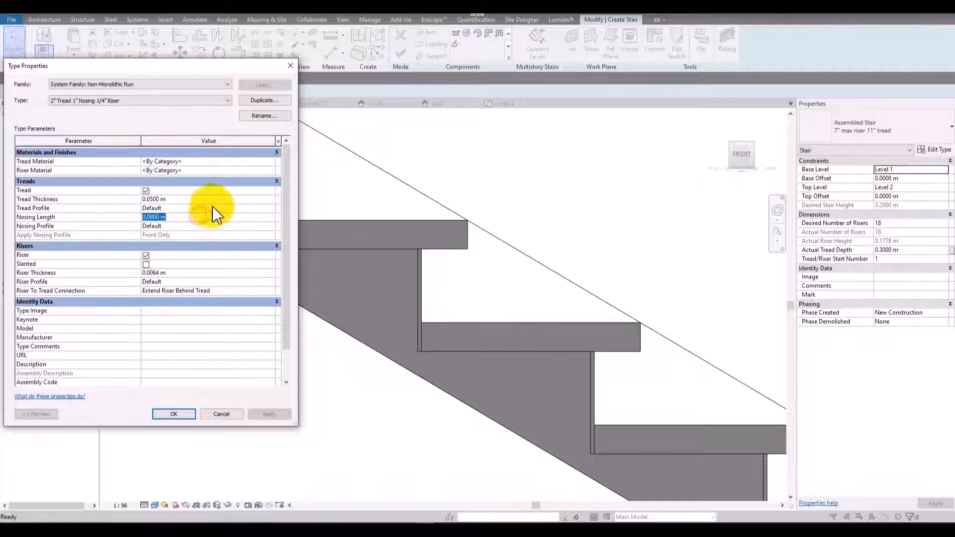
{"action": "type", "text": ".0"}
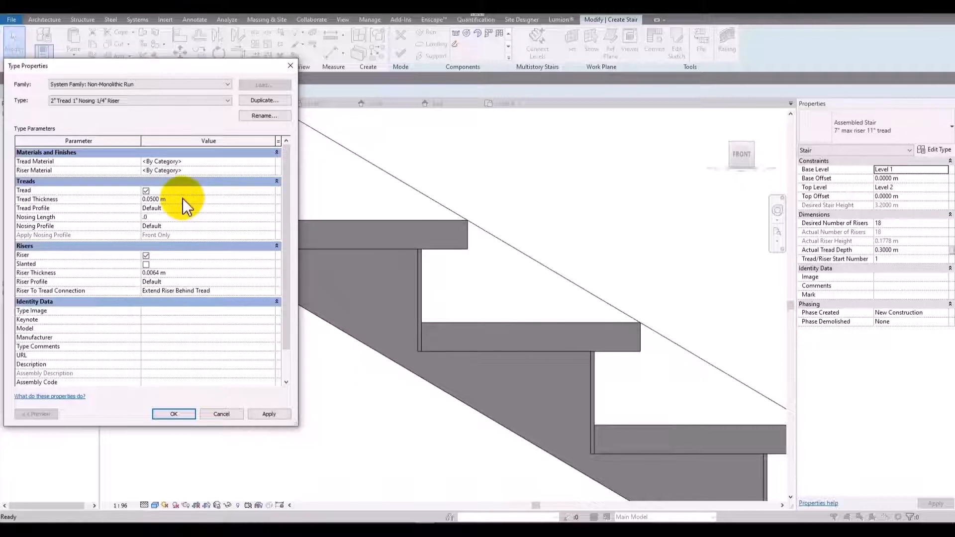
{"action": "type", "text": "3"}
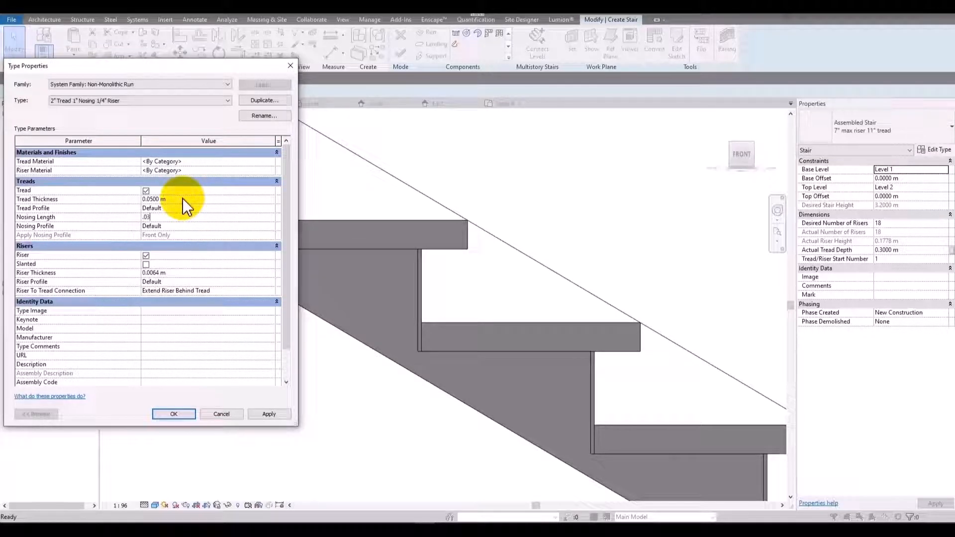
{"action": "left_click", "coordinate": [289, 420]}
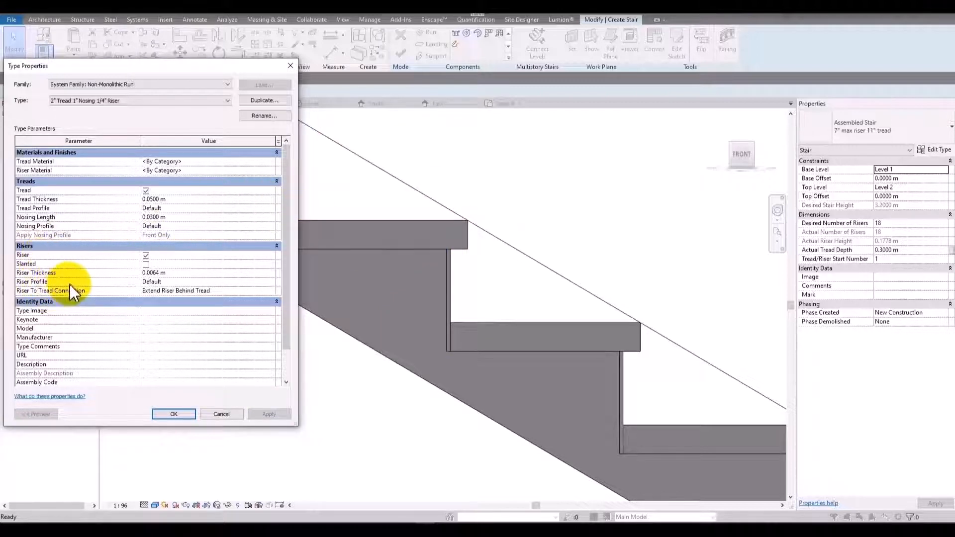
Set the run type's riser profile to C Shapes-Profile : C9X15 and apply it to the stair.
{"action": "left_click", "coordinate": [171, 272]}
{"action": "left_click", "coordinate": [170, 282]}
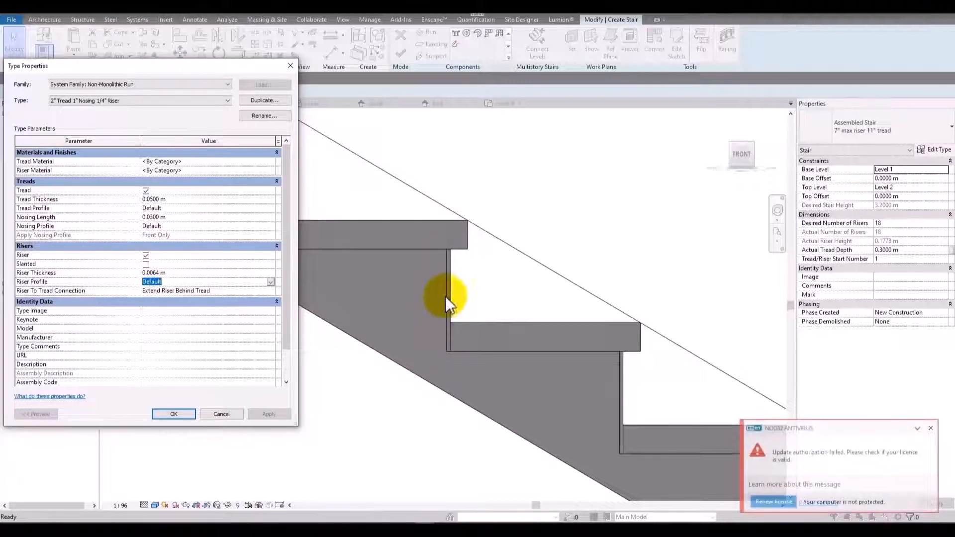
{"action": "left_click", "coordinate": [271, 282]}
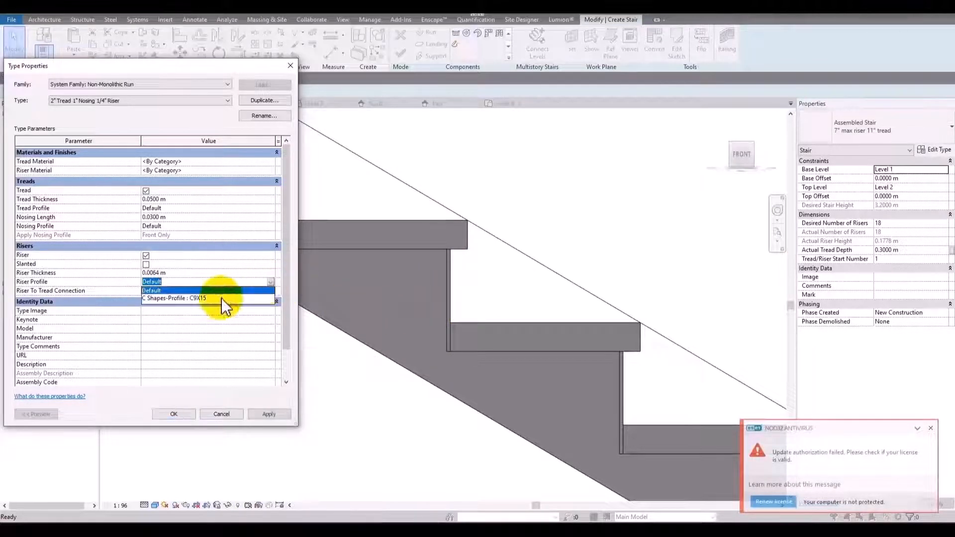
{"action": "left_click", "coordinate": [222, 299]}
{"action": "left_click", "coordinate": [268, 413]}
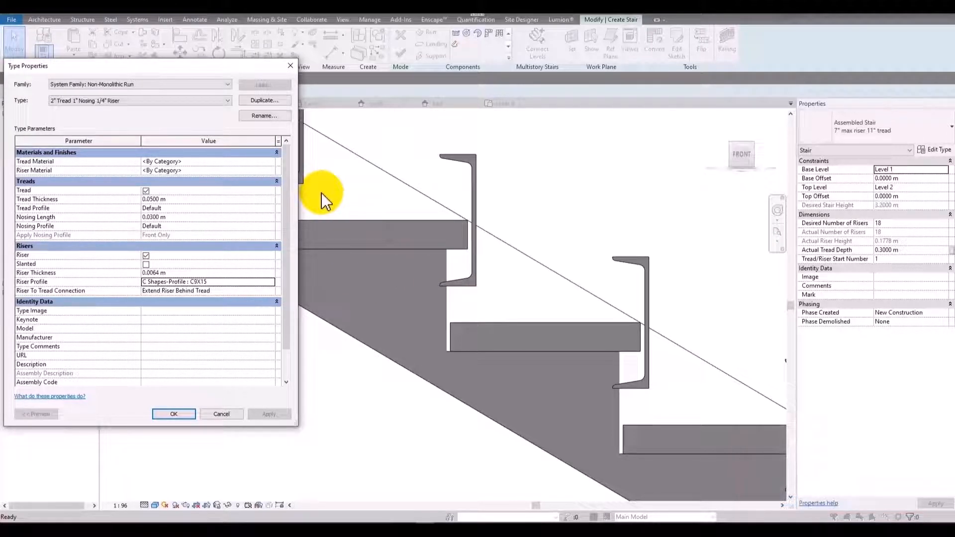
Restore the run type's riser profile to Default and apply it.
{"action": "left_click", "coordinate": [273, 284]}
{"action": "left_click", "coordinate": [273, 284]}
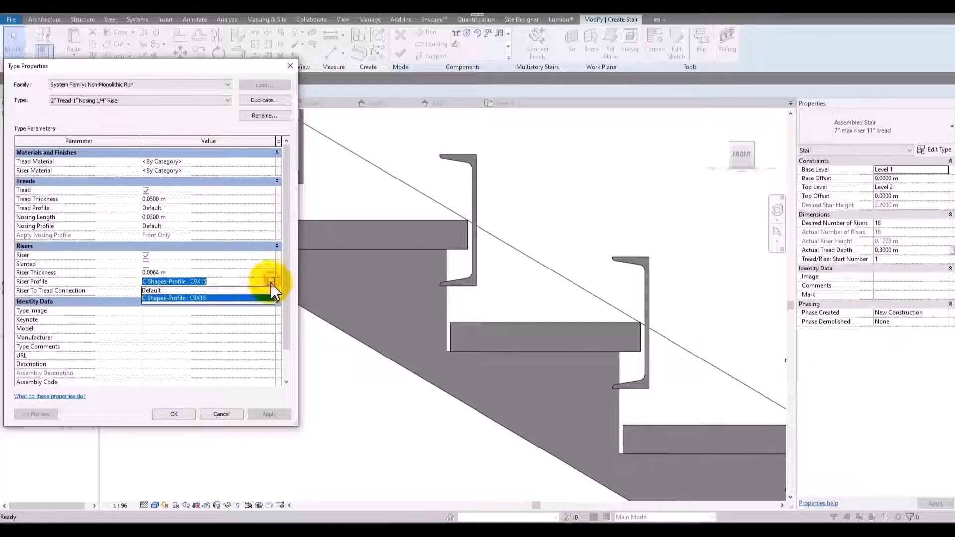
{"action": "left_click", "coordinate": [228, 293]}
{"action": "left_click", "coordinate": [271, 415]}
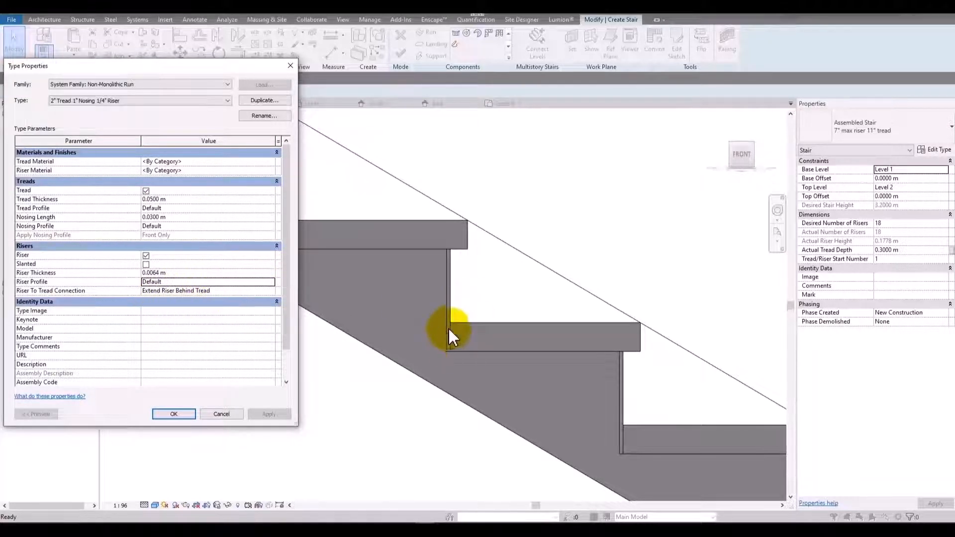
Set the run type's riser to tread connection to Extend Tread Under Riser and apply it.
{"action": "left_click", "coordinate": [271, 290]}
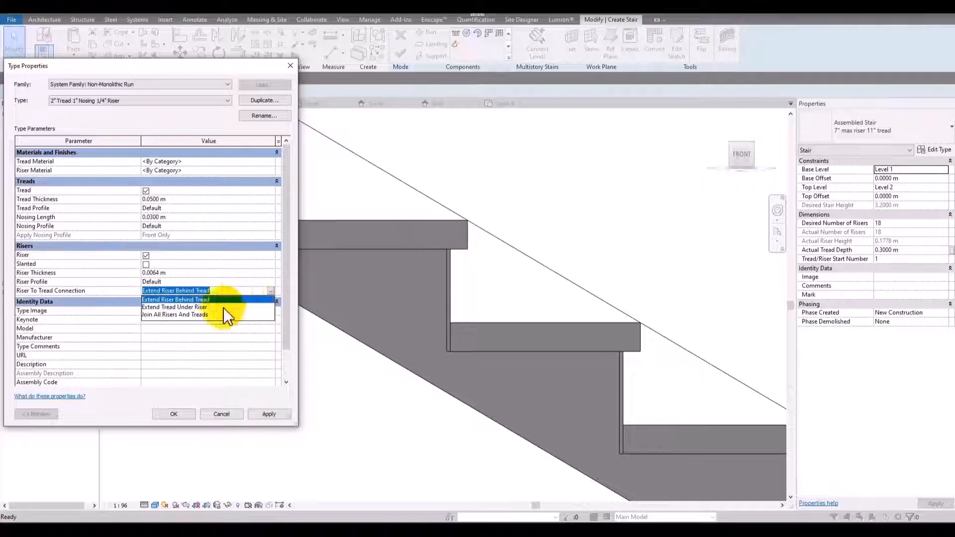
{"action": "left_click", "coordinate": [189, 308]}
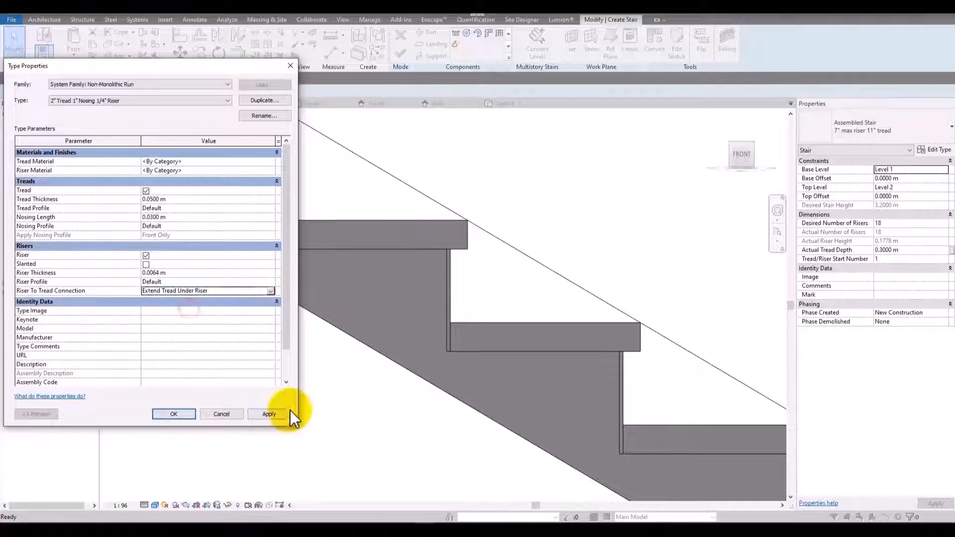
{"action": "left_click", "coordinate": [286, 413]}
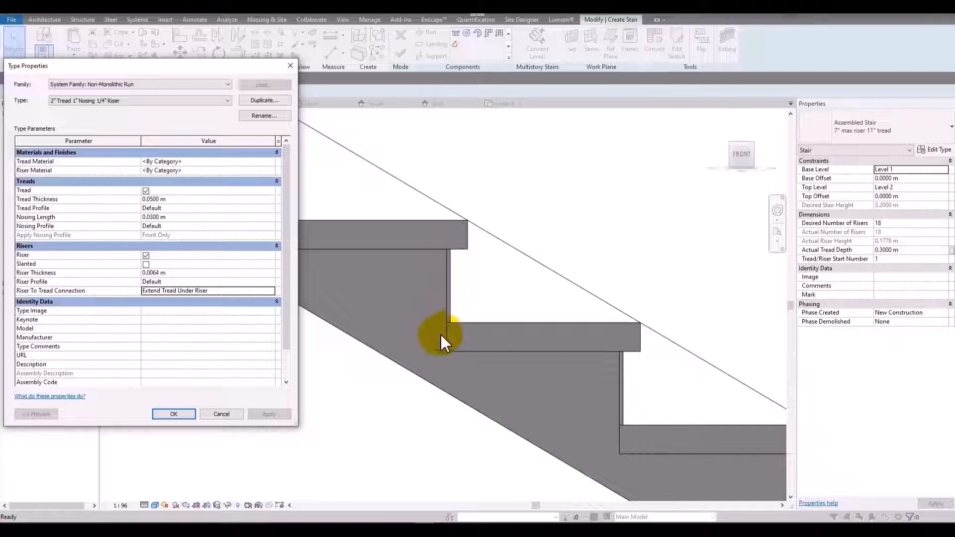
Set the riser to tread connection to Join All Risers And Treads, apply it, and accept the run and stair type settings.
{"action": "left_click", "coordinate": [270, 292]}
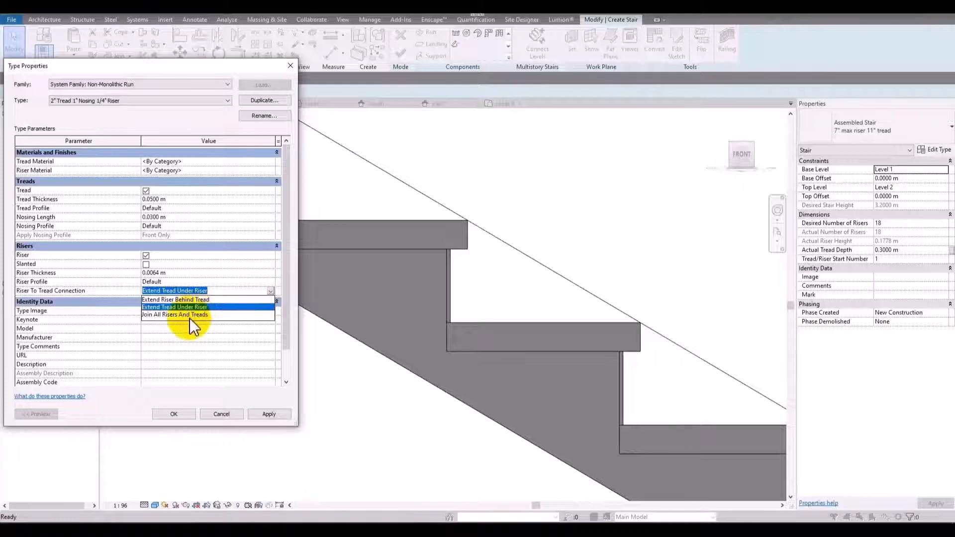
{"action": "left_click", "coordinate": [190, 317]}
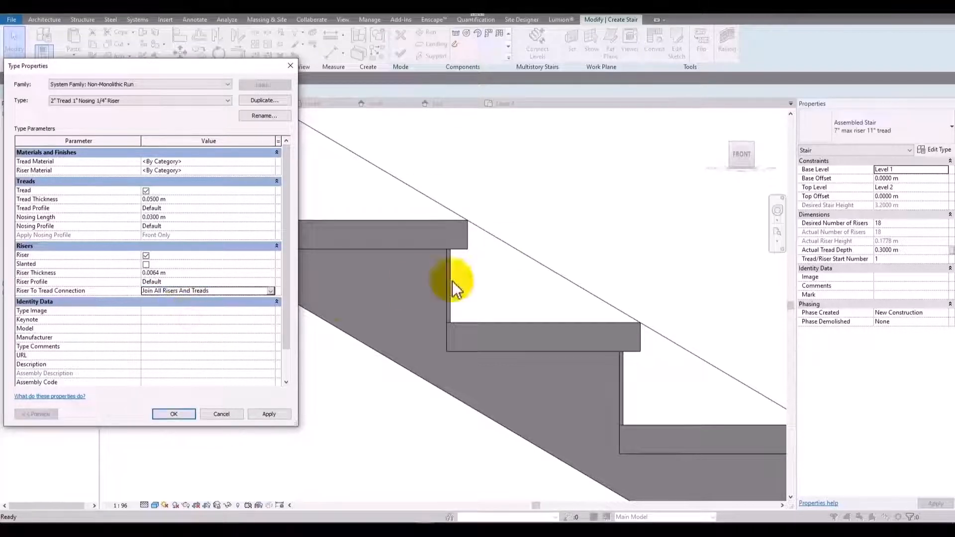
{"action": "left_click", "coordinate": [272, 414]}
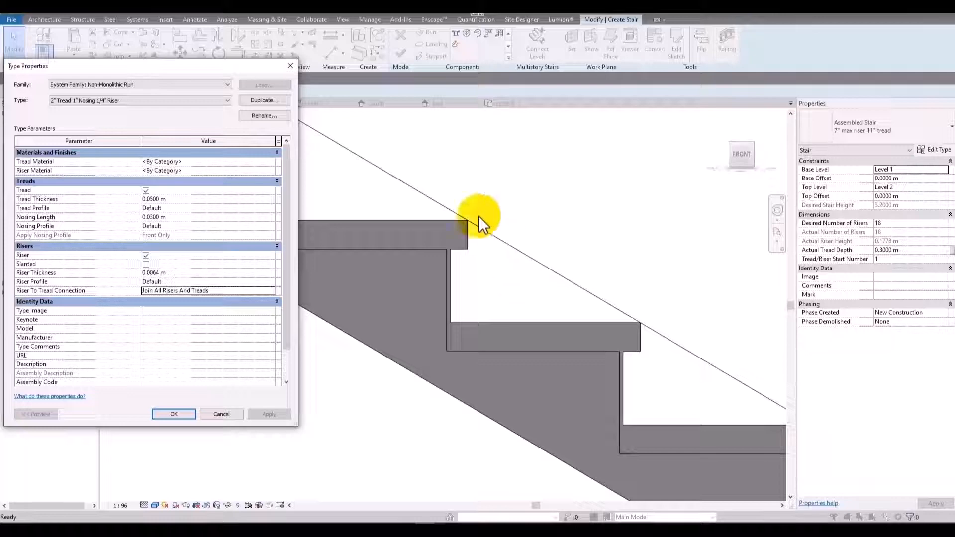
{"action": "left_click", "coordinate": [194, 416]}
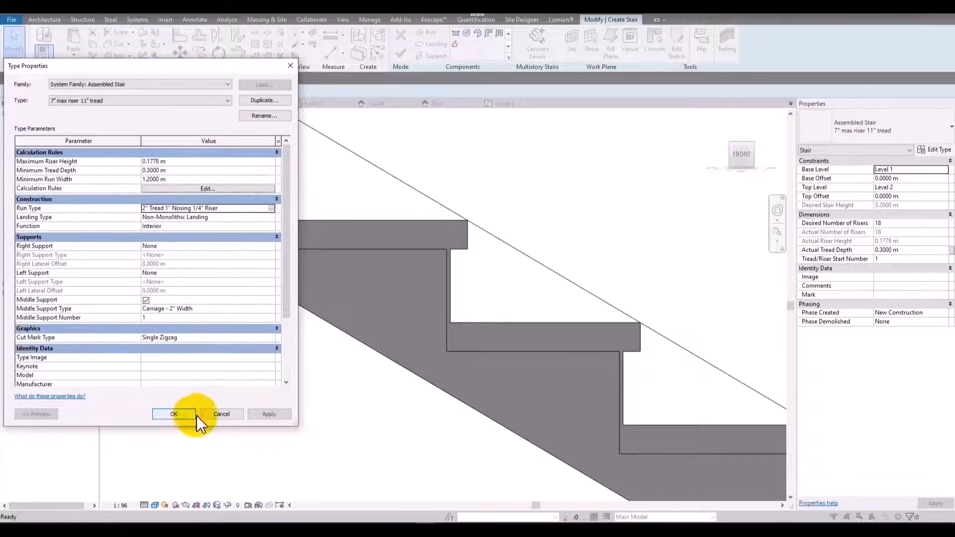
{"action": "left_click", "coordinate": [196, 415]}
Change the stair's type to the Cast-In-Place Monolithic Stair.
{"action": "left_click", "coordinate": [864, 125]}
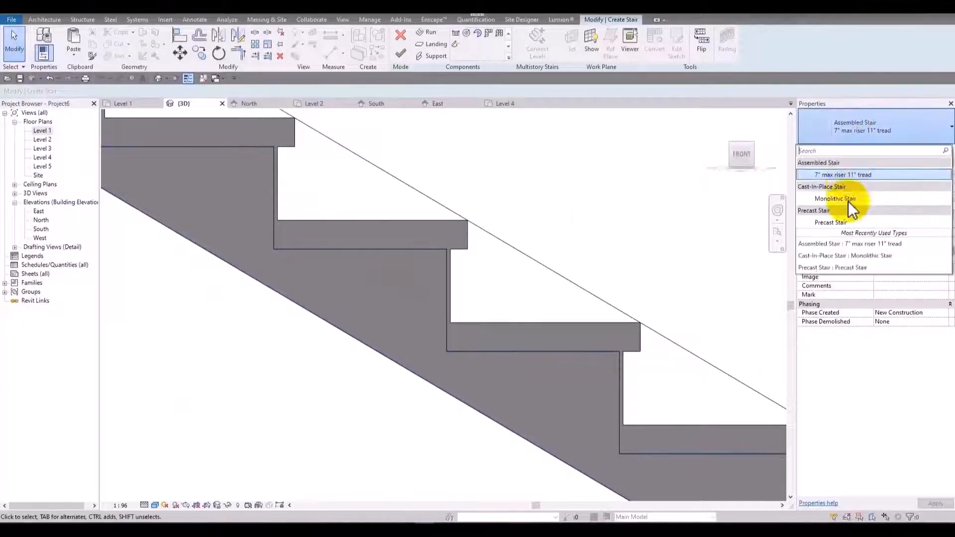
{"action": "left_click", "coordinate": [846, 175]}
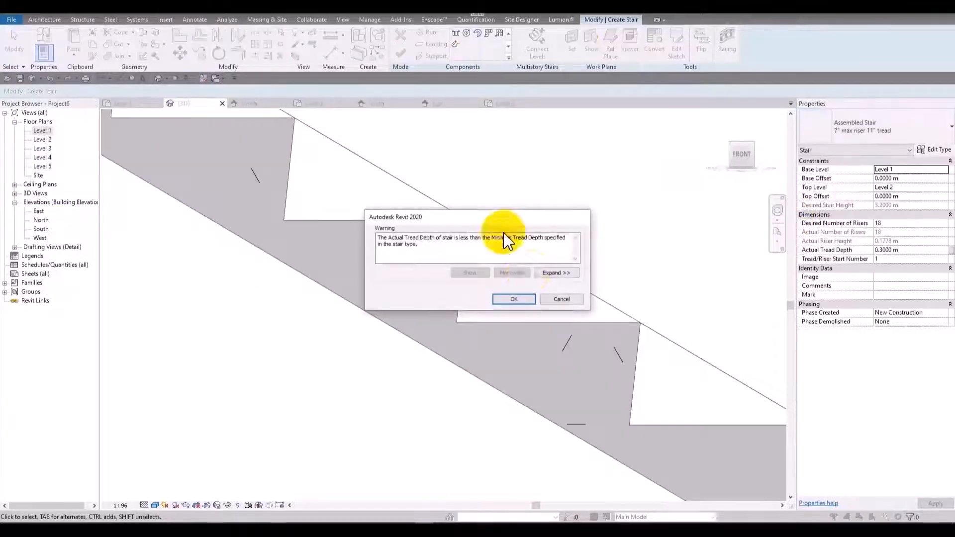
{"action": "left_click", "coordinate": [514, 299]}
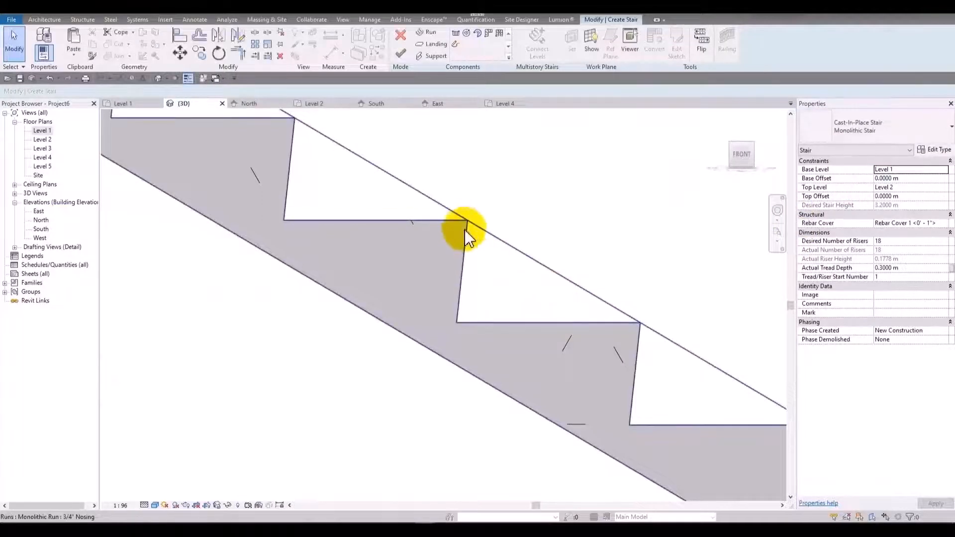
Select the monolithic run and examine its type properties, including underside surface, structural depth, material, tread and riser settings.
{"action": "scroll", "coordinate": [478, 280], "scroll_direction": "down", "scroll_amount": 3}
{"action": "scroll", "coordinate": [463, 269], "scroll_direction": "up", "scroll_amount": 3}
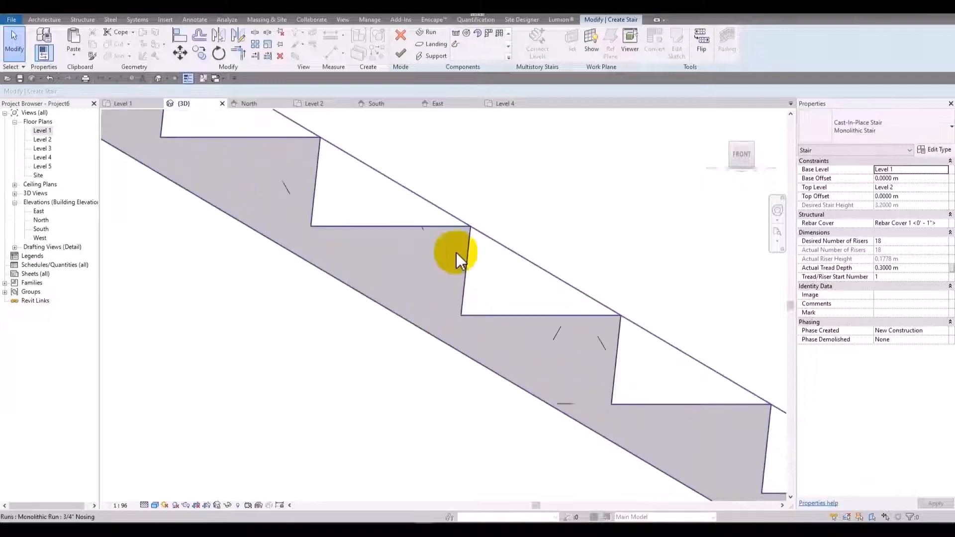
{"action": "scroll", "coordinate": [455, 271], "scroll_direction": "down", "scroll_amount": 5}
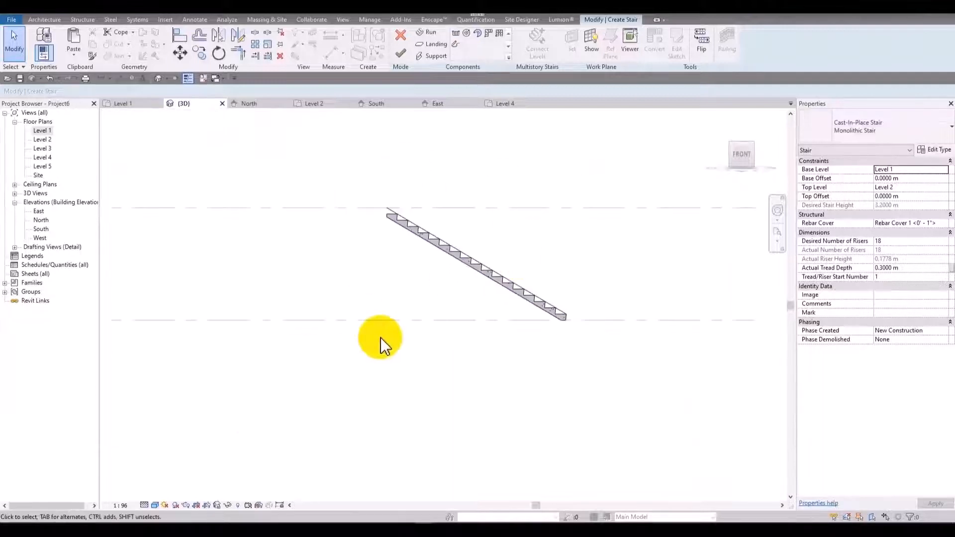
{"action": "scroll", "coordinate": [384, 342], "scroll_direction": "up", "scroll_amount": 3}
{"action": "middle_click_drag", "start_coordinate": [384, 342], "coordinate": [480, 313], "text": "shift"}
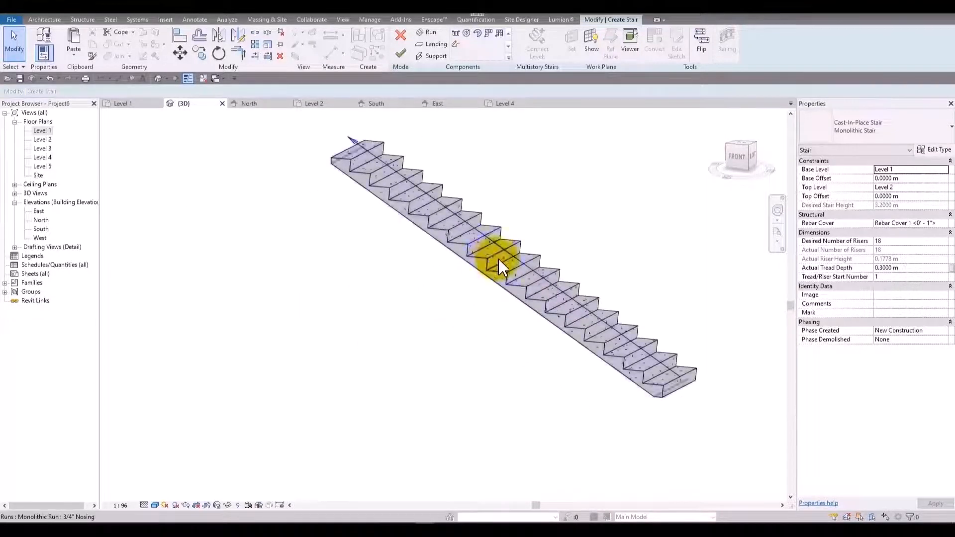
{"action": "scroll", "coordinate": [498, 259], "scroll_direction": "up", "scroll_amount": 2}
{"action": "left_click", "coordinate": [505, 260]}
{"action": "scroll", "coordinate": [555, 227], "scroll_direction": "down", "scroll_amount": 2}
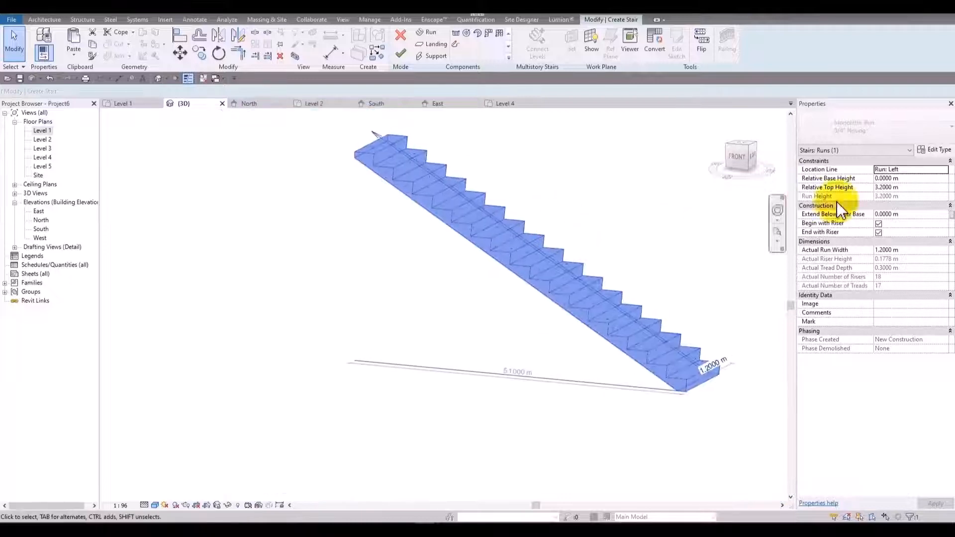
{"action": "left_click", "coordinate": [936, 150]}
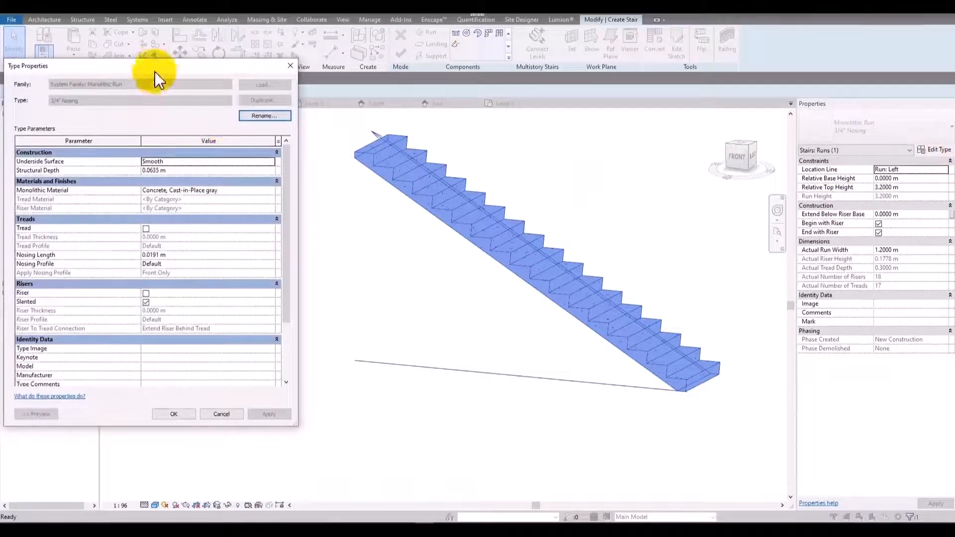
{"action": "left_click_drag", "start_coordinate": [194, 63], "coordinate": [234, 59]}
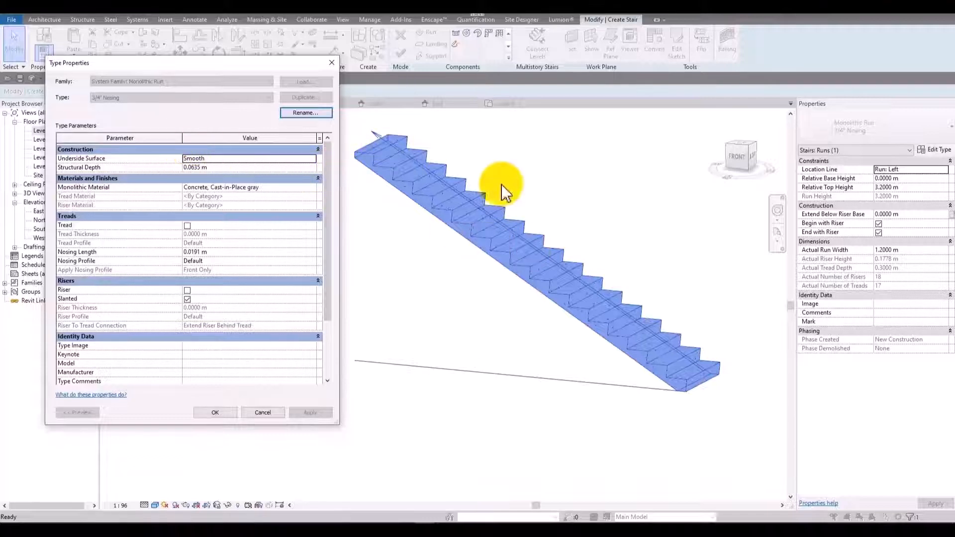
{"action": "left_click", "coordinate": [224, 413]}
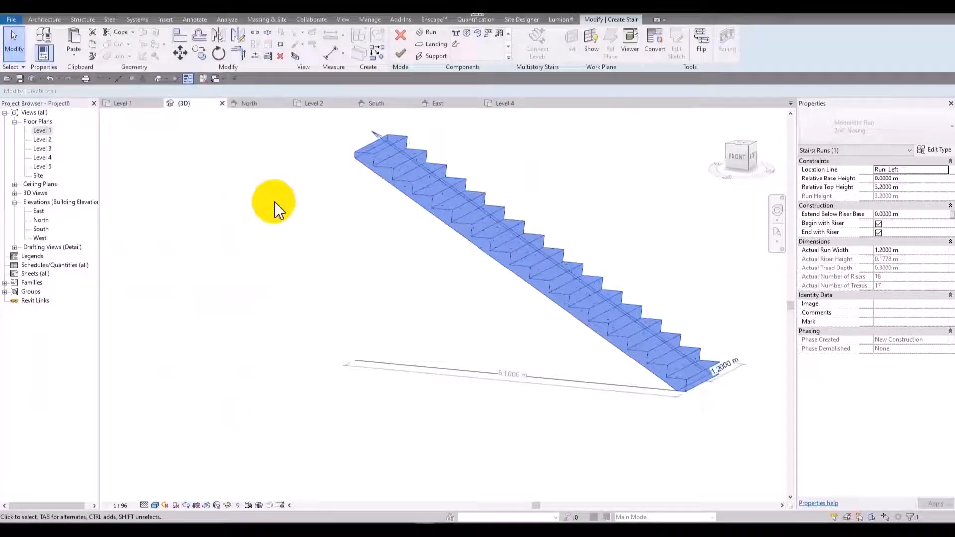
Delete the straight run from the stair, working in the Level 1 floor plan.
{"action": "double_click", "coordinate": [43, 130]}
{"action": "scroll", "coordinate": [408, 239], "scroll_direction": "down", "scroll_amount": 4}
{"action": "key", "text": "Delete"}
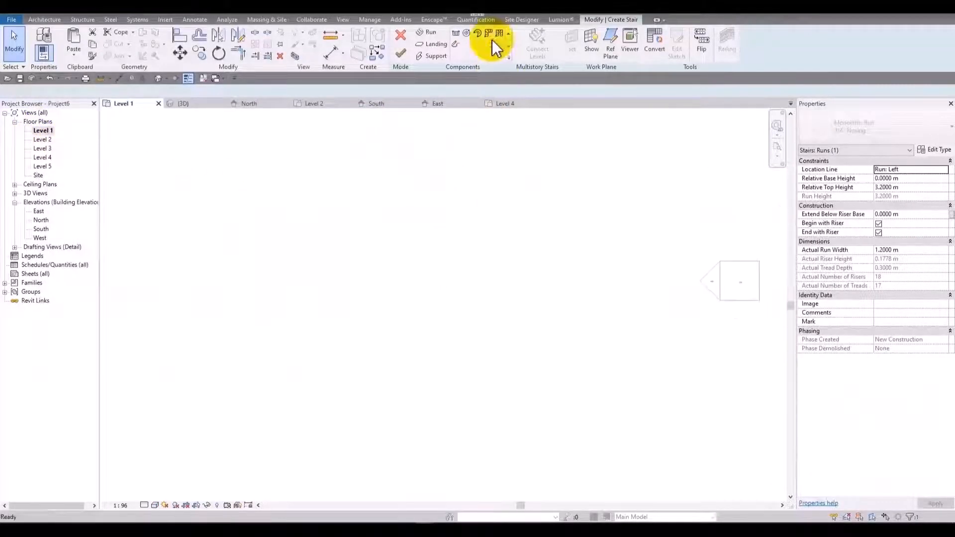
Draw an L-shaped stair with a 10-riser first run and a perpendicular upper run using location line Run: Right, and finish the stair.
{"action": "left_click", "coordinate": [455, 32]}
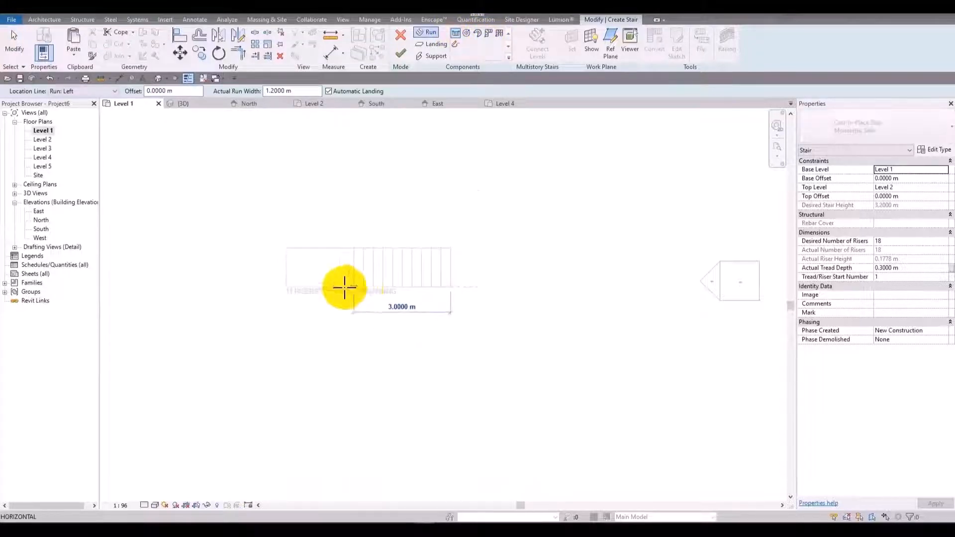
{"action": "left_click", "coordinate": [364, 287]}
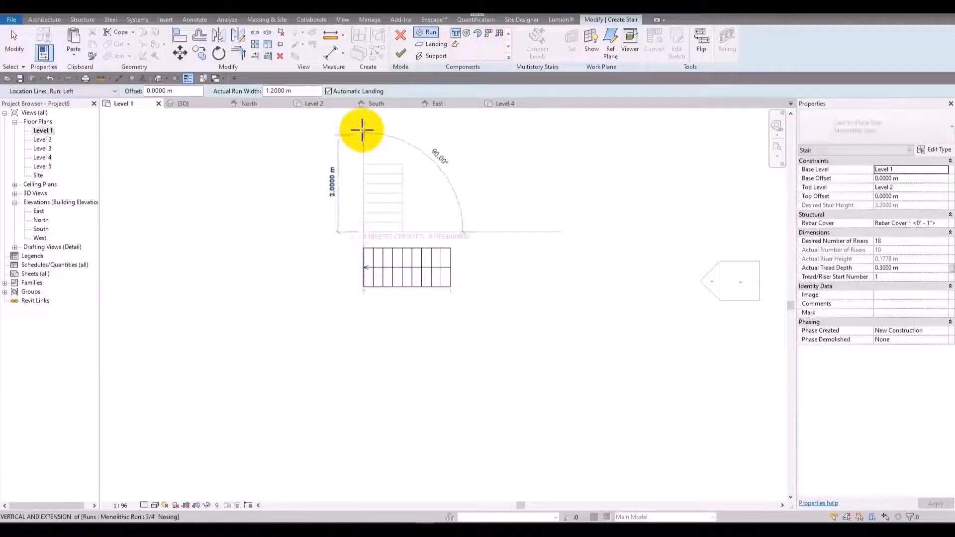
{"action": "left_click", "coordinate": [113, 92]}
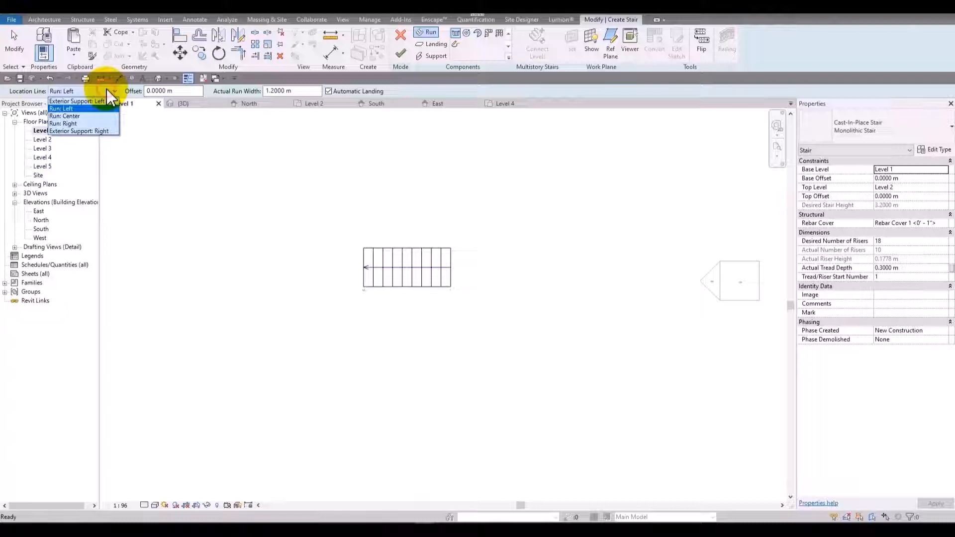
{"action": "left_click", "coordinate": [105, 124]}
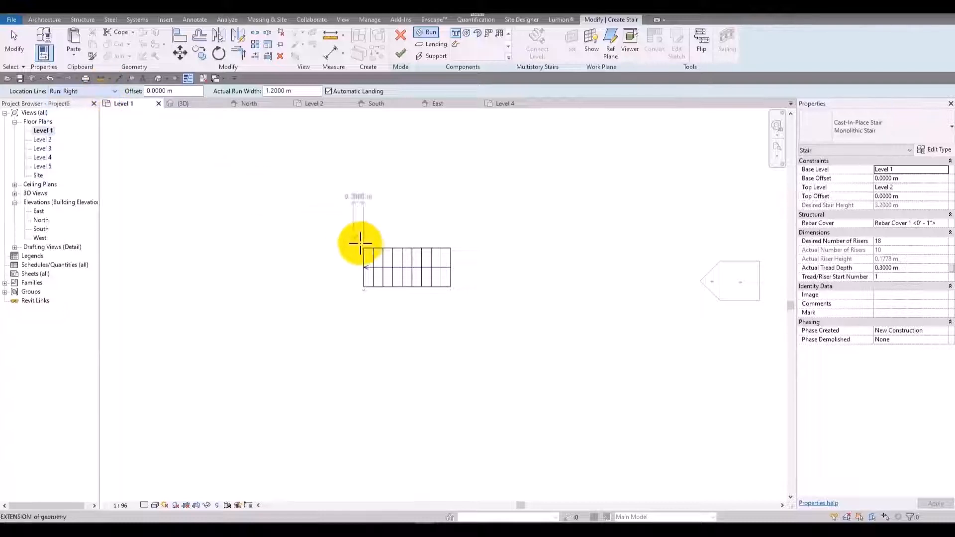
{"action": "left_click", "coordinate": [364, 248]}
{"action": "left_click", "coordinate": [366, 164]}
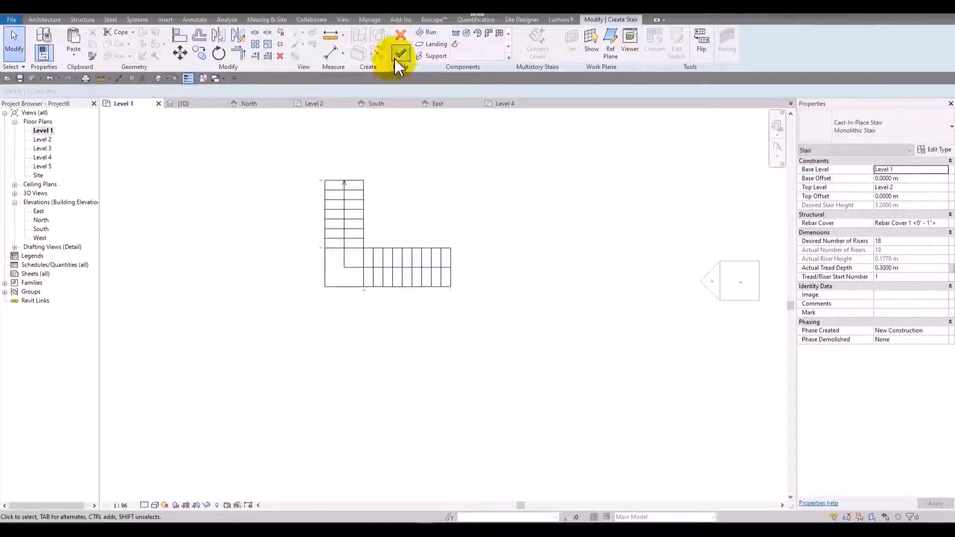
{"action": "left_click", "coordinate": [401, 53]}
{"action": "left_click", "coordinate": [505, 281]}
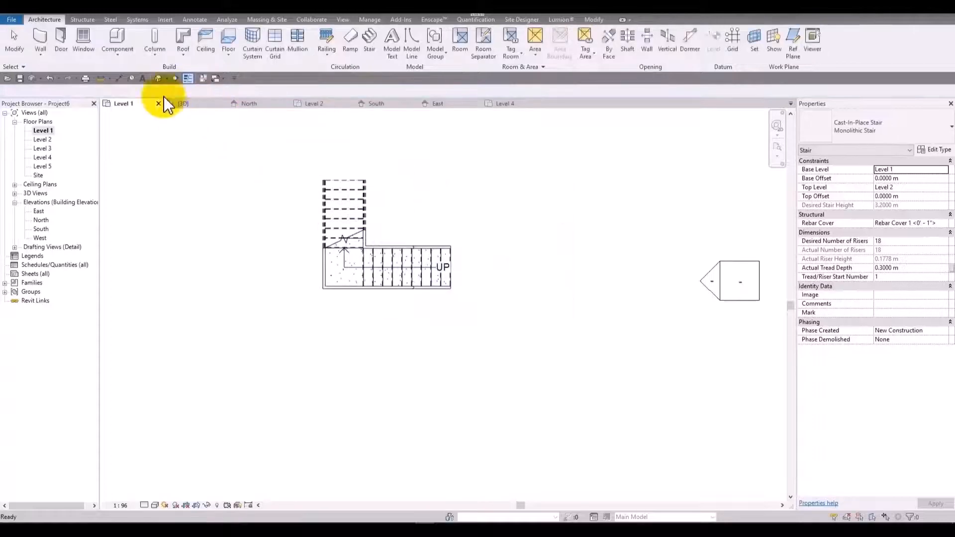
Delete both glass panel railings from the L-shaped stair in the 3D view.
{"action": "left_click", "coordinate": [158, 78]}
{"action": "middle_click_drag", "start_coordinate": [441, 305], "coordinate": [425, 321], "text": "shift"}
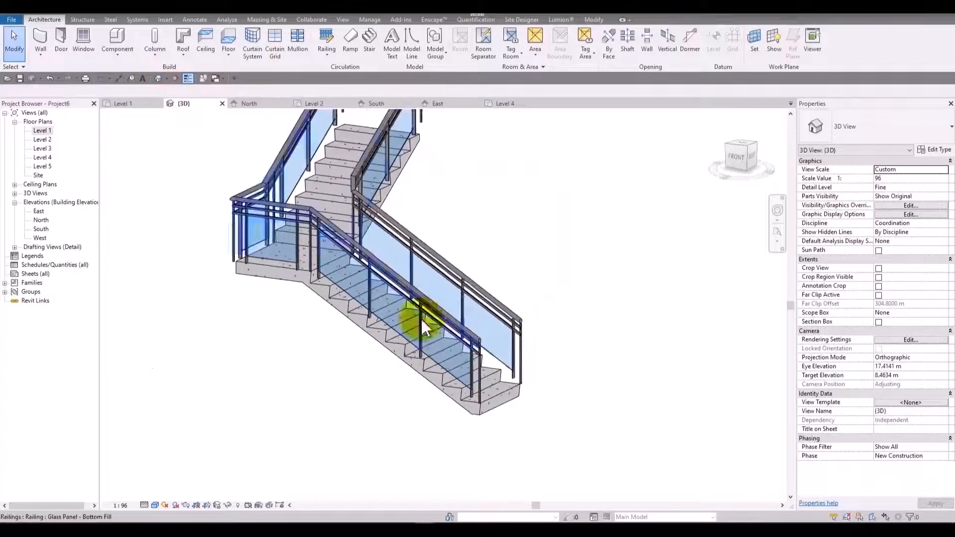
{"action": "left_click", "coordinate": [436, 294]}
{"action": "key", "text": "Delete"}
{"action": "left_click", "coordinate": [417, 299]}
{"action": "key", "text": "Delete"}
Examine the L-shaped stair from below and review its Monolithic Stair type properties.
{"action": "middle_click_drag", "start_coordinate": [431, 288], "coordinate": [657, 384], "text": "shift"}
{"action": "left_click", "coordinate": [243, 247]}
{"action": "middle_click_drag", "start_coordinate": [243, 248], "coordinate": [214, 91], "text": "shift"}
{"action": "left_click", "coordinate": [935, 150]}
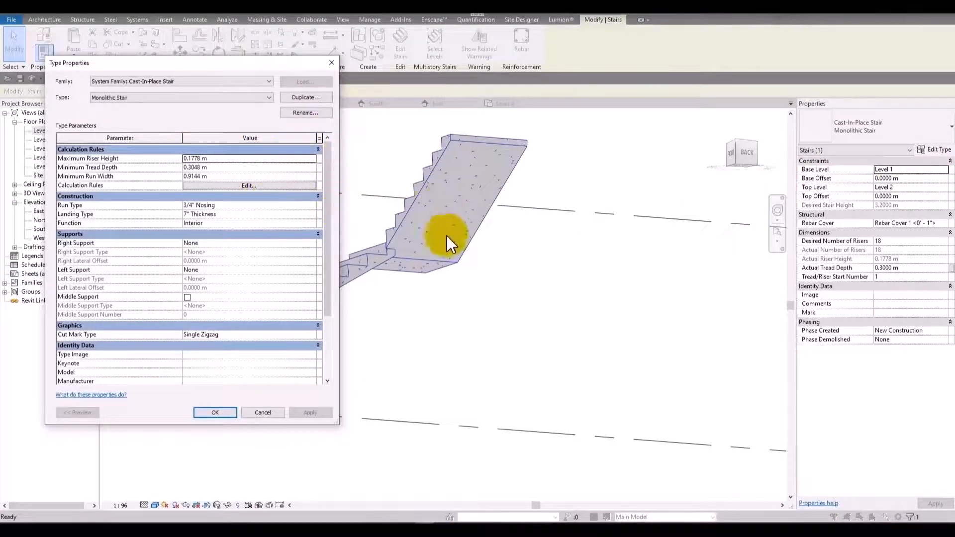
{"action": "left_click", "coordinate": [336, 63]}
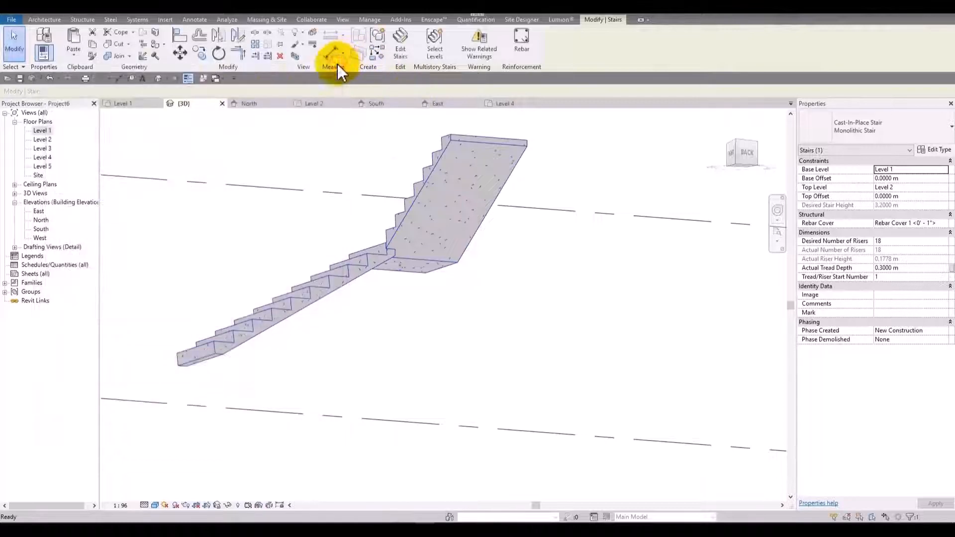
Enter editing of the L-shaped stair and review its type properties without changing them.
{"action": "double_click", "coordinate": [426, 203]}
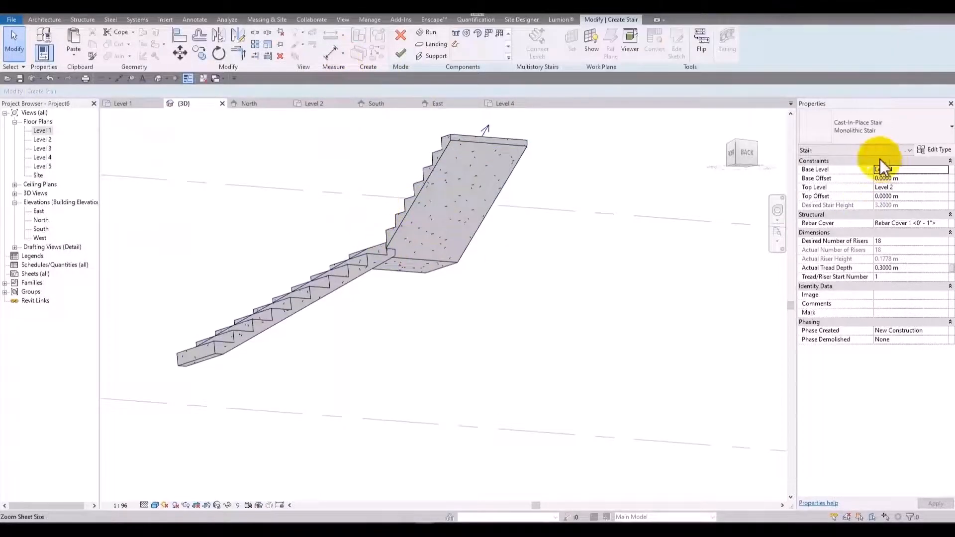
{"action": "left_click", "coordinate": [935, 150]}
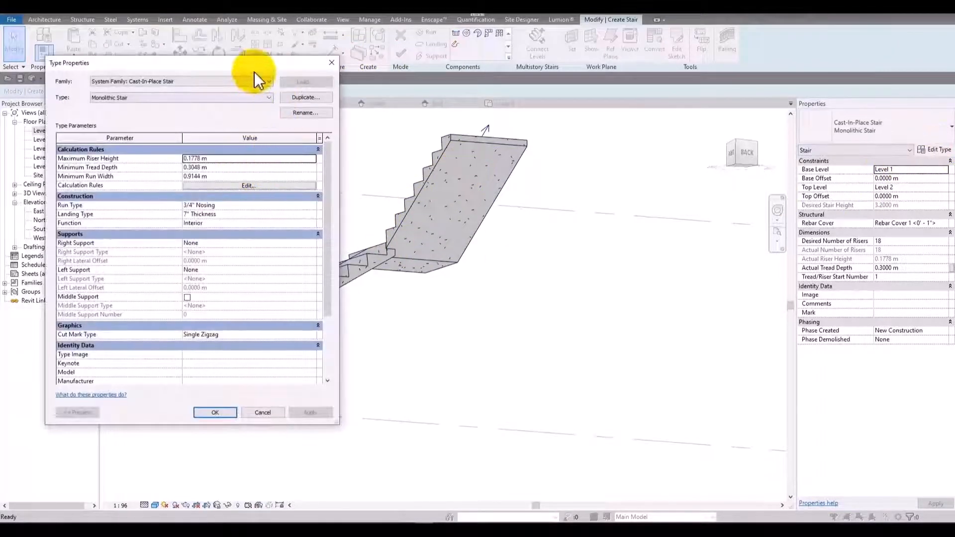
{"action": "left_click_drag", "start_coordinate": [255, 68], "coordinate": [214, 41]}
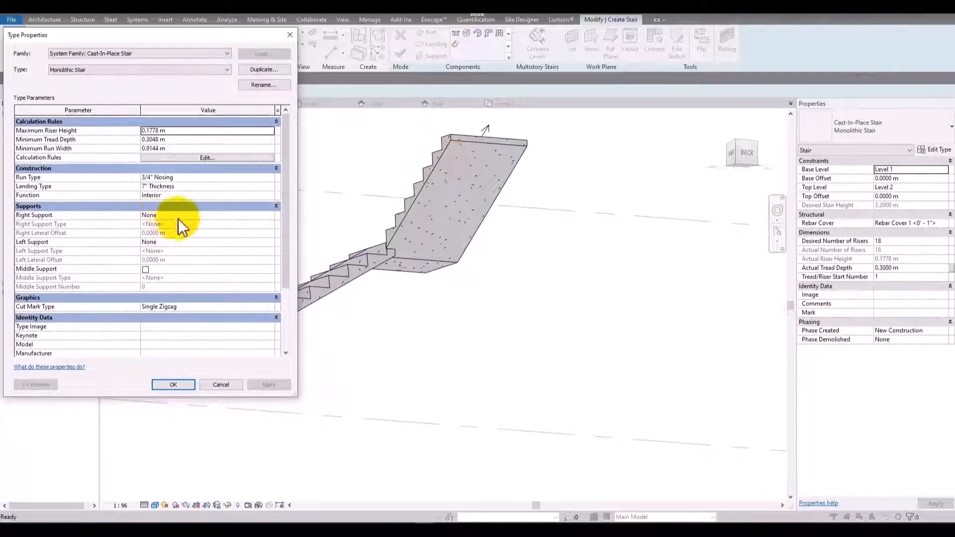
{"action": "left_click", "coordinate": [222, 385]}
Select the two runs and the landing and examine how they connect from another angle.
{"action": "left_click", "coordinate": [429, 240]}
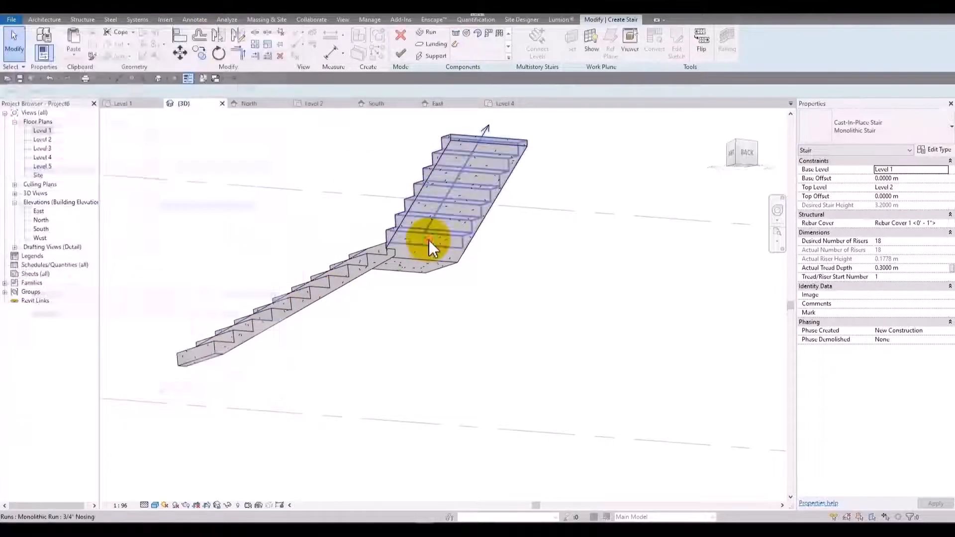
{"action": "left_click", "coordinate": [352, 269], "text": "ctrl"}
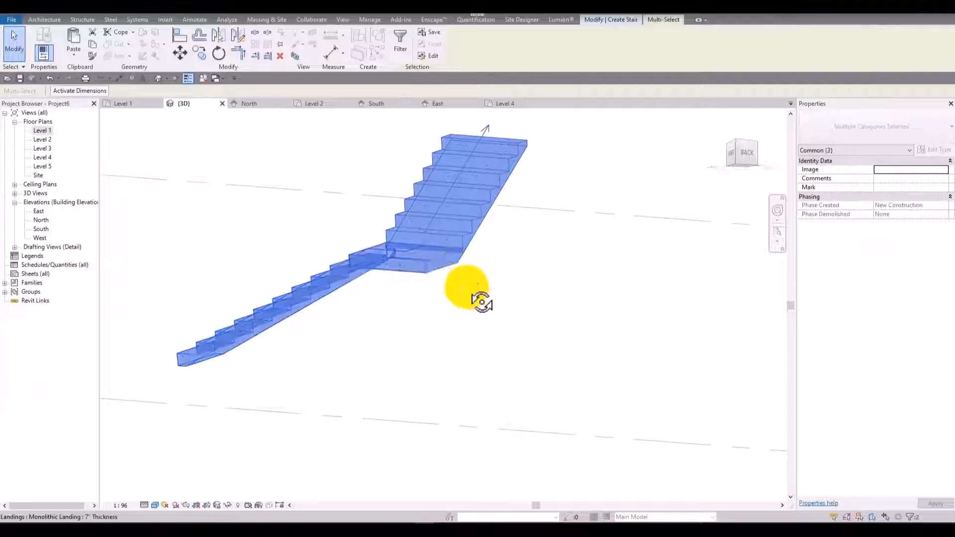
{"action": "middle_click_drag", "start_coordinate": [477, 298], "coordinate": [427, 252], "text": "shift"}
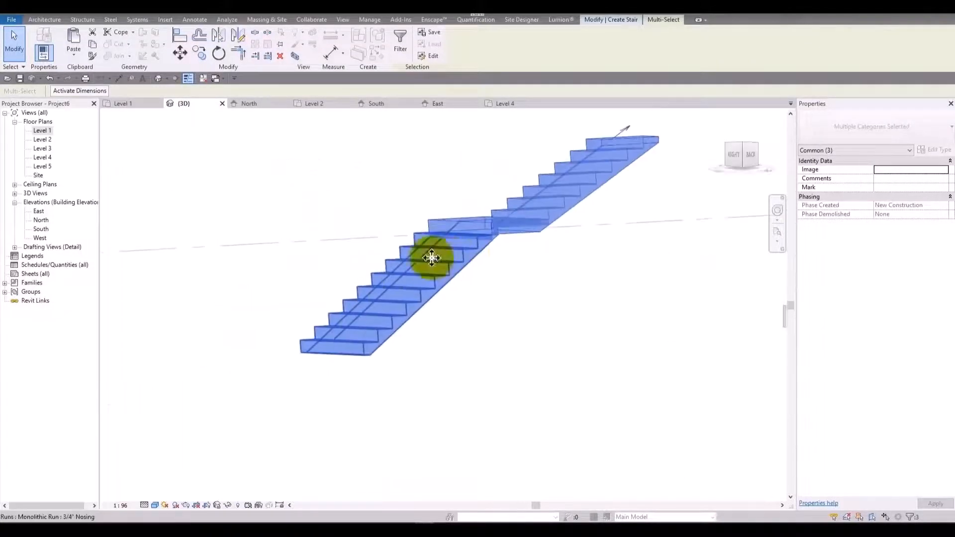
Set the underside surface of the stair's 3/4" Nosing run type to Stepped and apply it.
{"action": "left_click", "coordinate": [681, 246]}
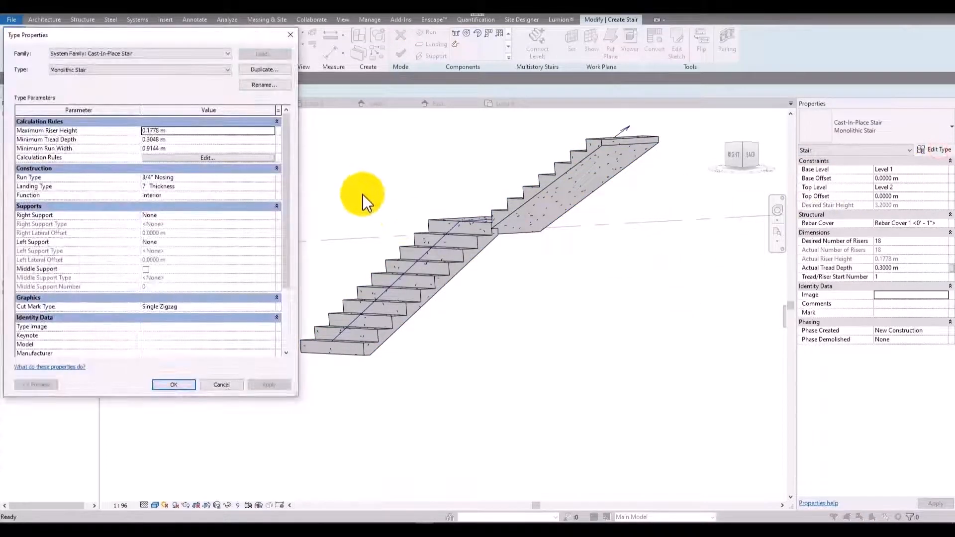
{"action": "left_click", "coordinate": [149, 177]}
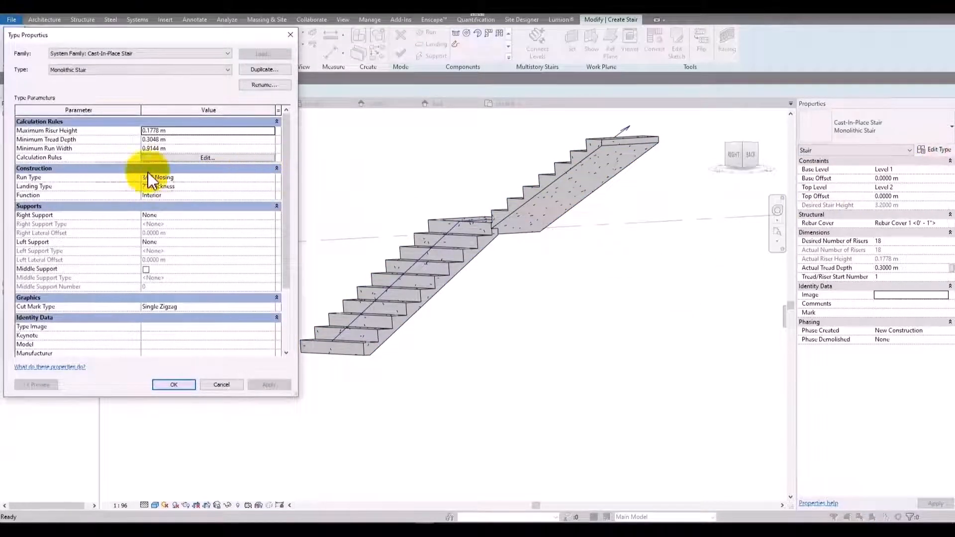
{"action": "left_click", "coordinate": [270, 177]}
{"action": "left_click", "coordinate": [271, 131]}
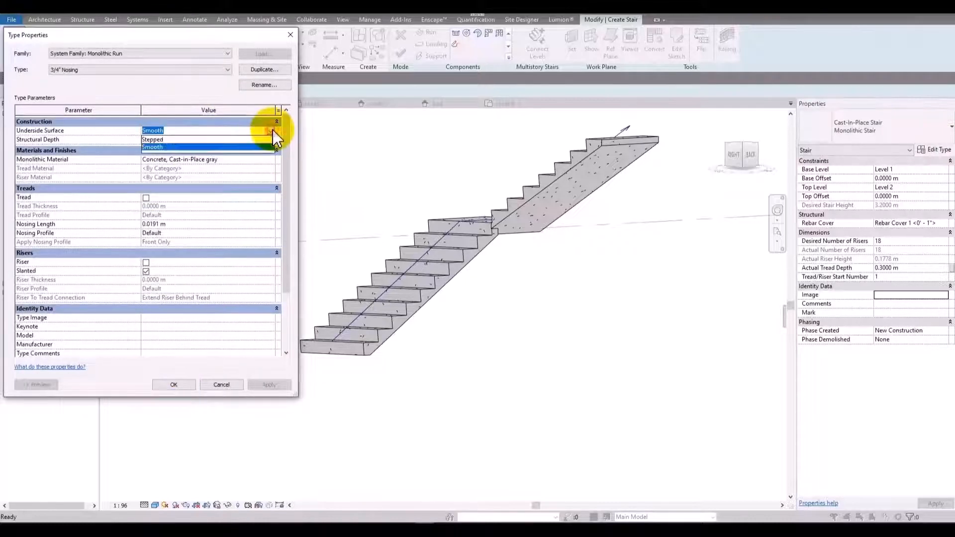
{"action": "left_click", "coordinate": [191, 139]}
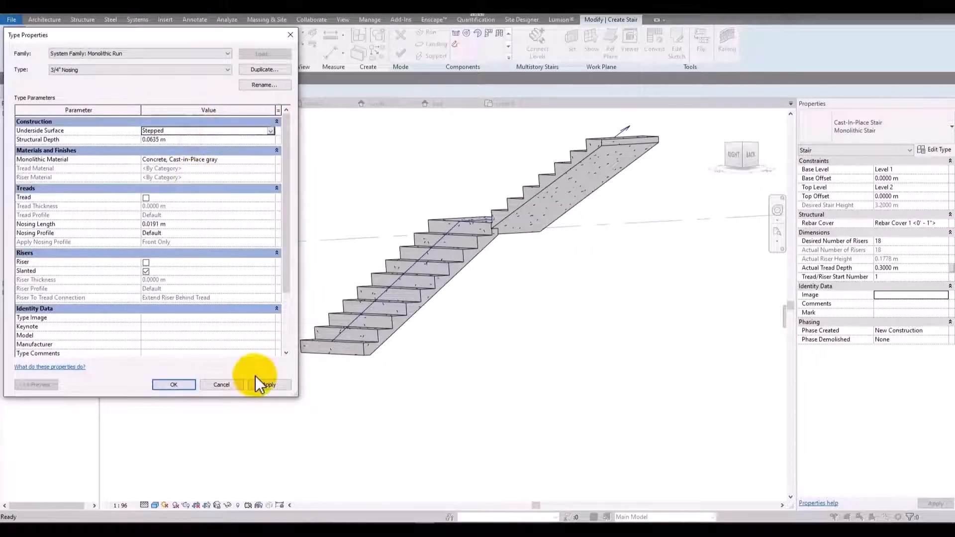
{"action": "left_click", "coordinate": [275, 388]}
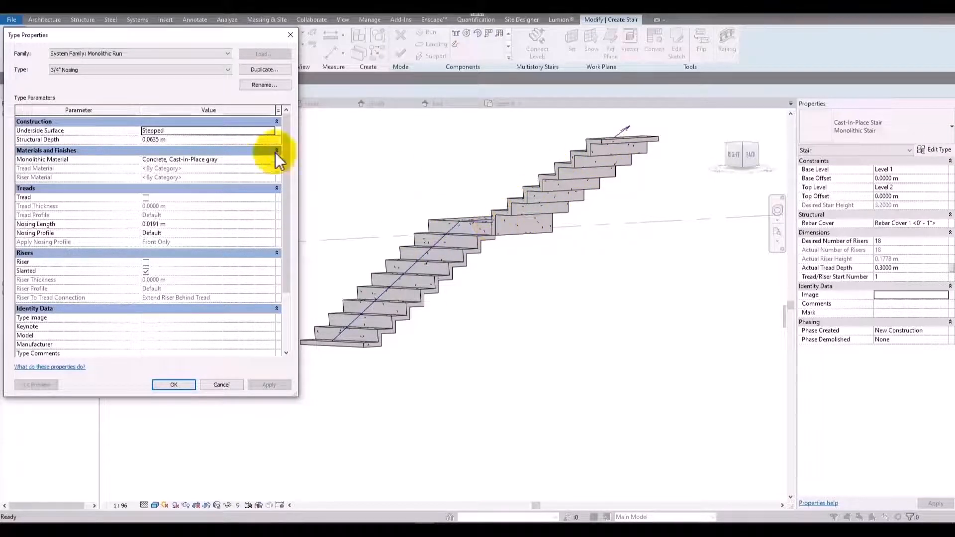
Set the run type's structural depth to 0.1 m and its nosing length to 0, applying each change.
{"action": "left_click", "coordinate": [229, 131]}
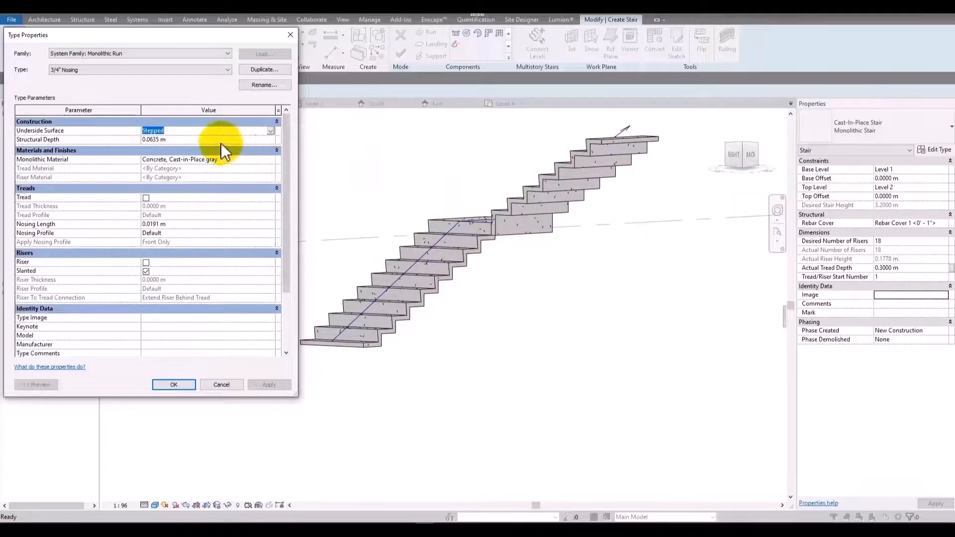
{"action": "left_click", "coordinate": [201, 140]}
{"action": "type", "text": "0.1"}
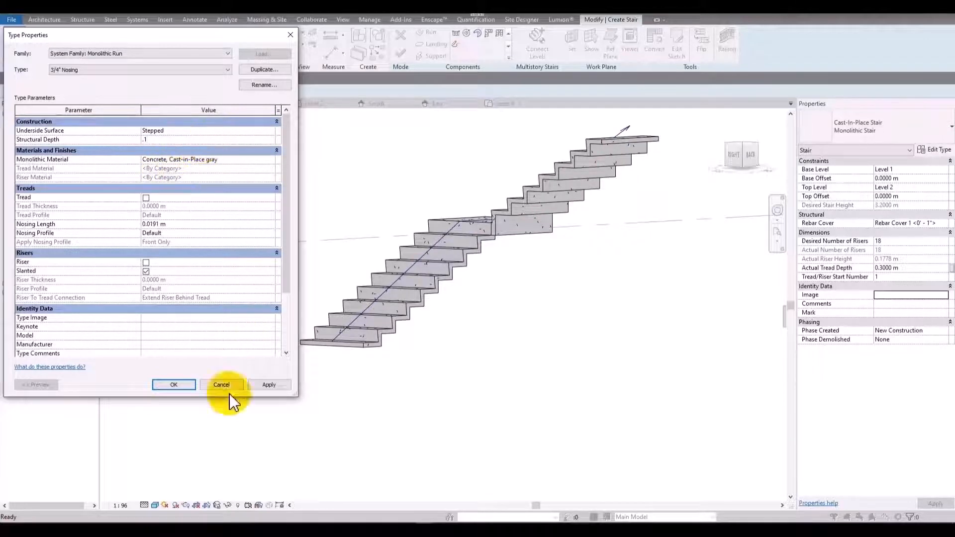
{"action": "left_click", "coordinate": [267, 385]}
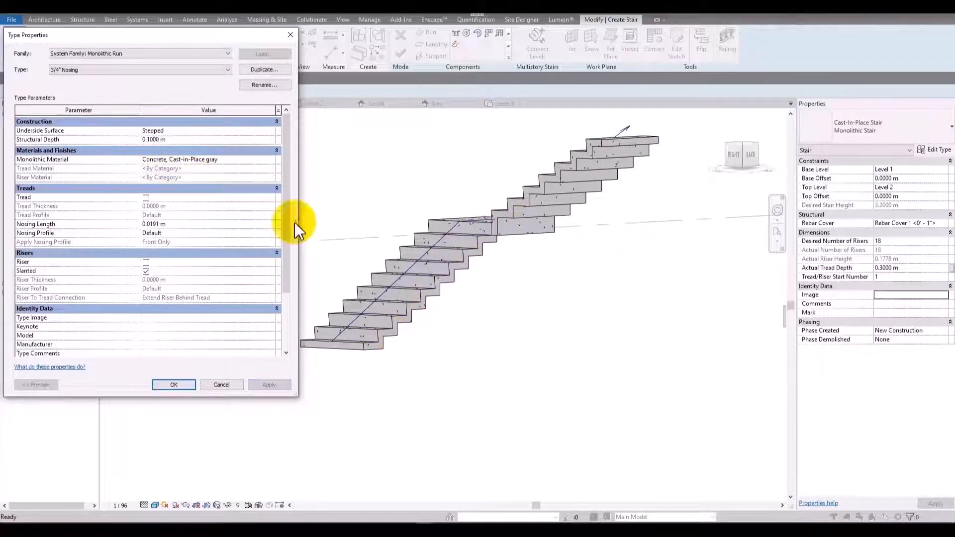
{"action": "left_click", "coordinate": [213, 222]}
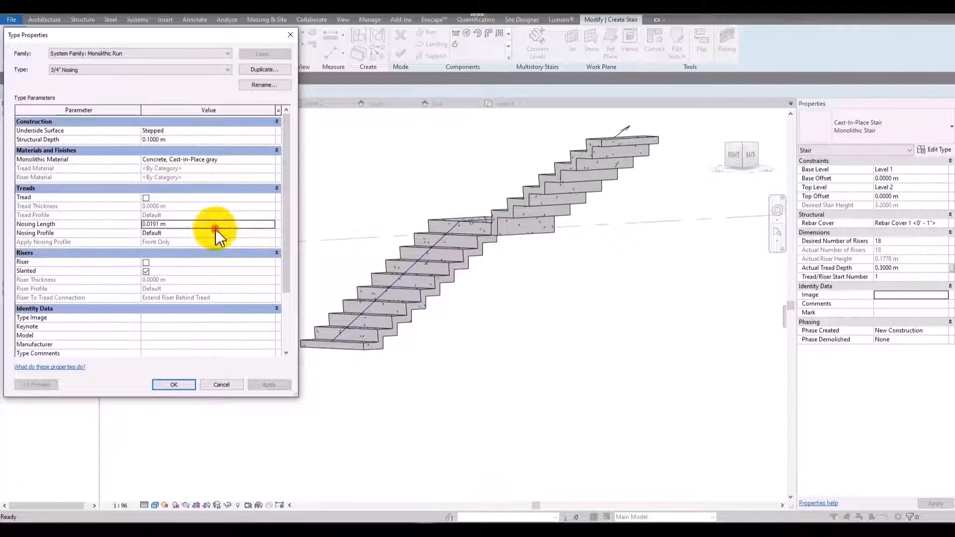
{"action": "type", "text": "0"}
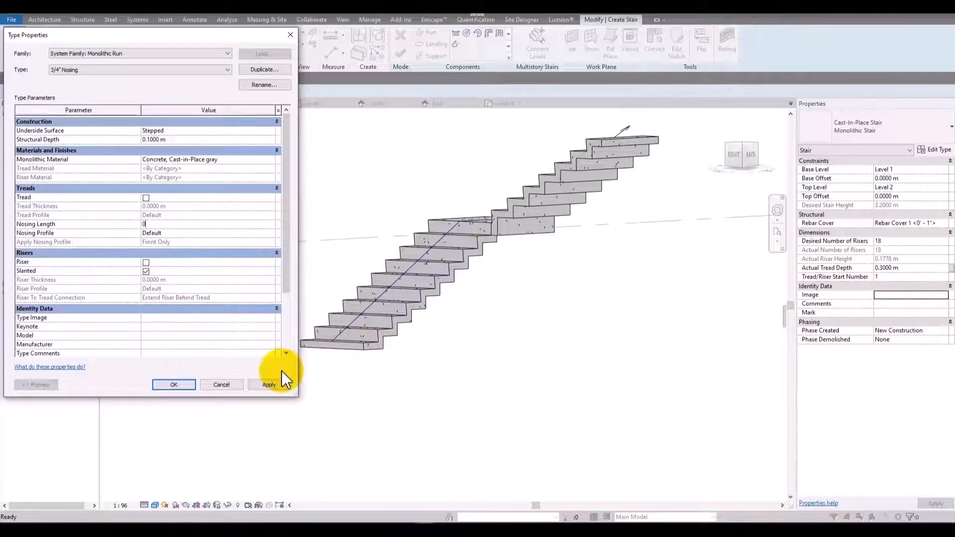
{"action": "left_click", "coordinate": [271, 384]}
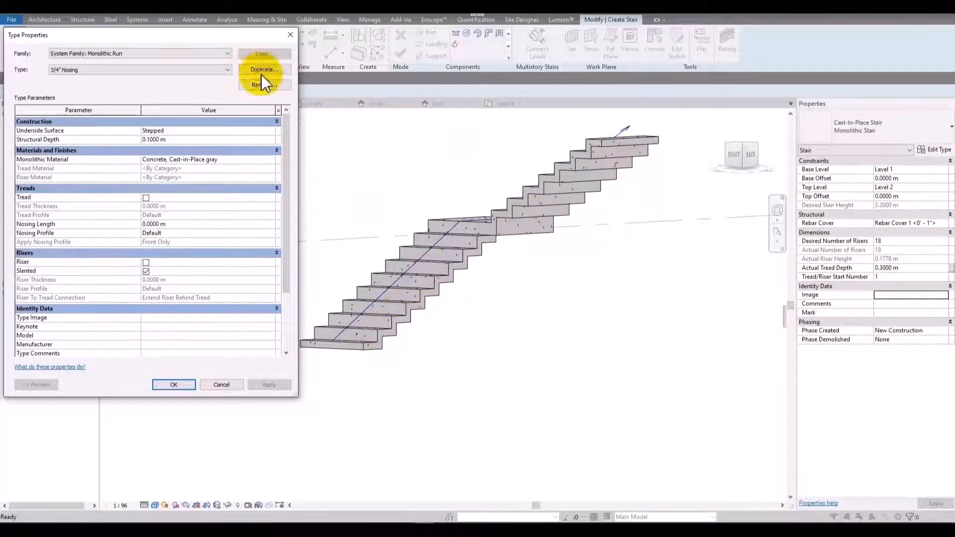
Switch the run type's underside surface to Smooth and set its structural depth to 0.5 m.
{"action": "left_click", "coordinate": [272, 131]}
{"action": "left_click", "coordinate": [192, 145]}
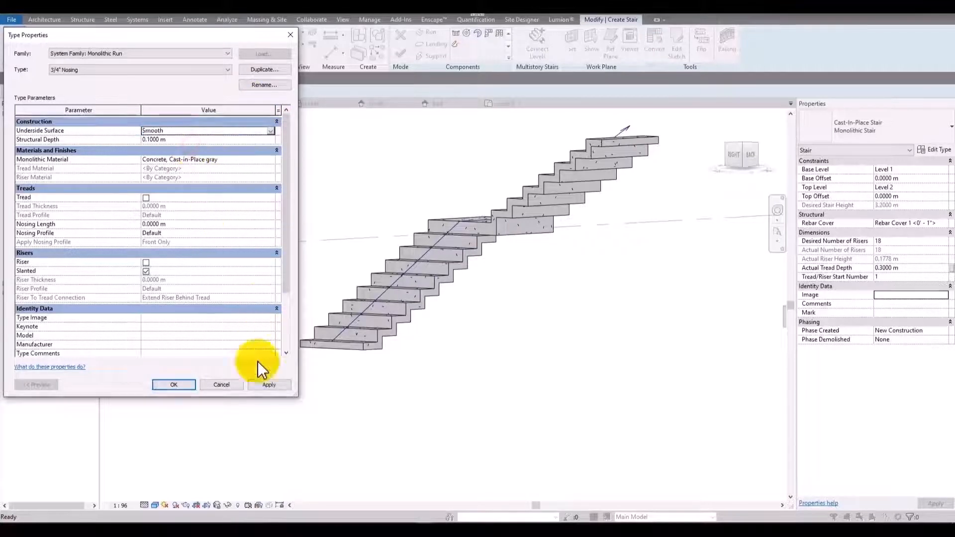
{"action": "left_click", "coordinate": [271, 386]}
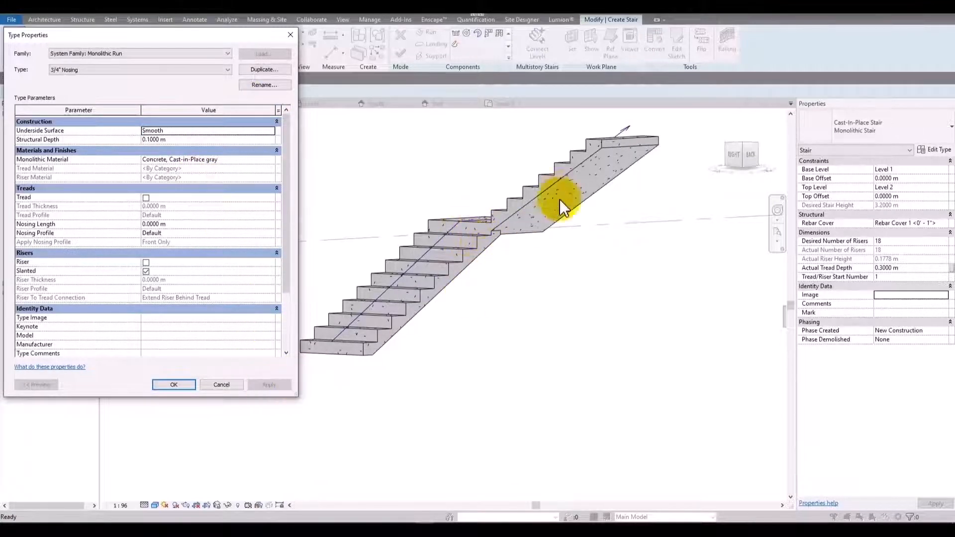
{"action": "left_click", "coordinate": [200, 140]}
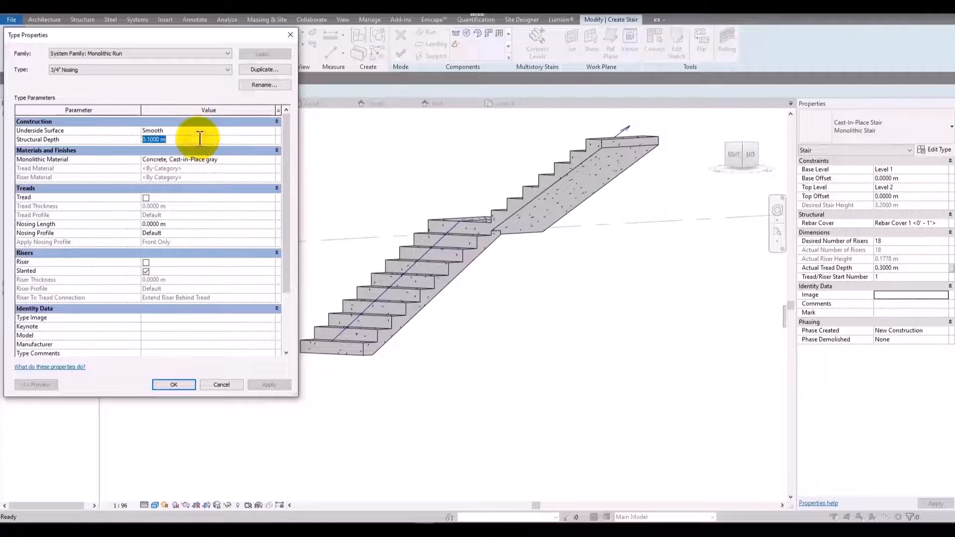
{"action": "type", "text": ".5"}
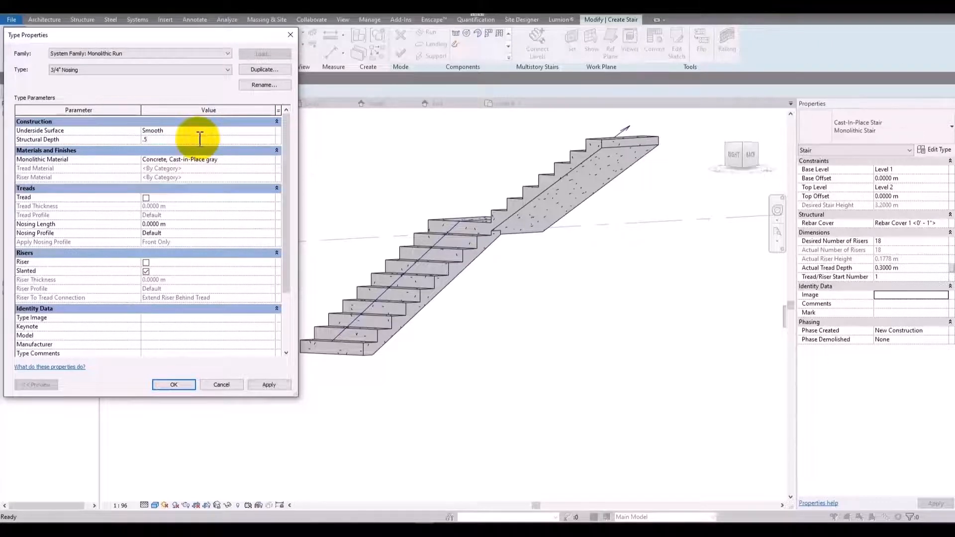
{"action": "left_click", "coordinate": [270, 385]}
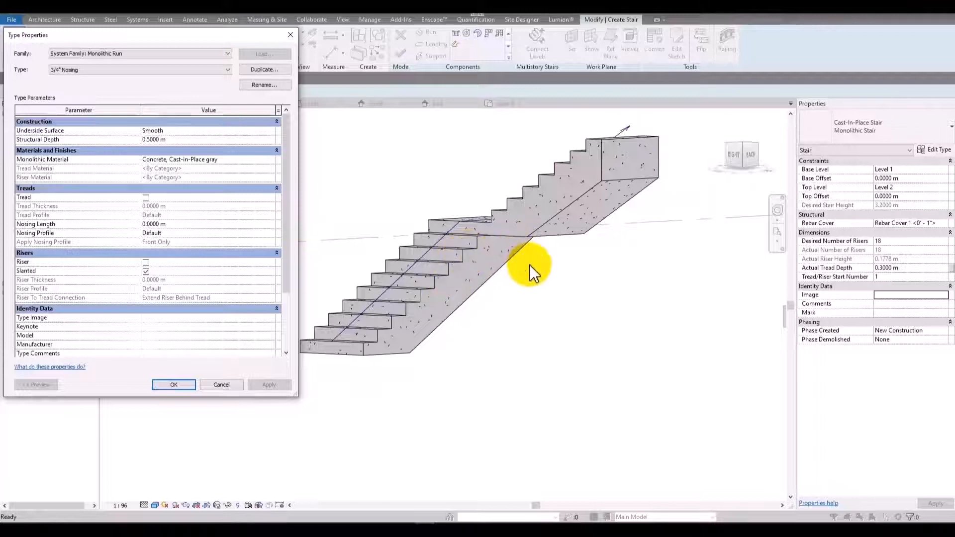
Try structural depths of 2 m, 1 m and 0.7 m for the 3/4" Nosing run type.
{"action": "left_click", "coordinate": [219, 140]}
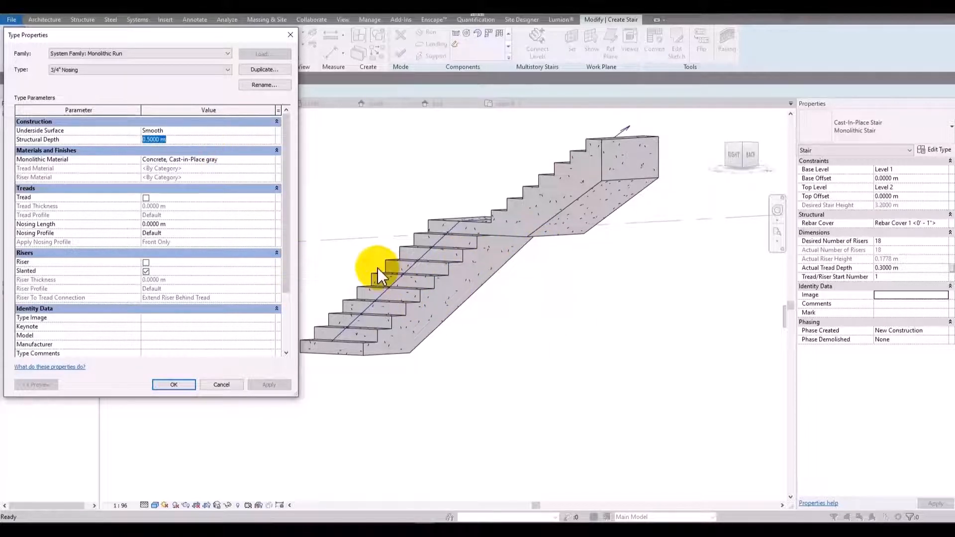
{"action": "type", "text": "2"}
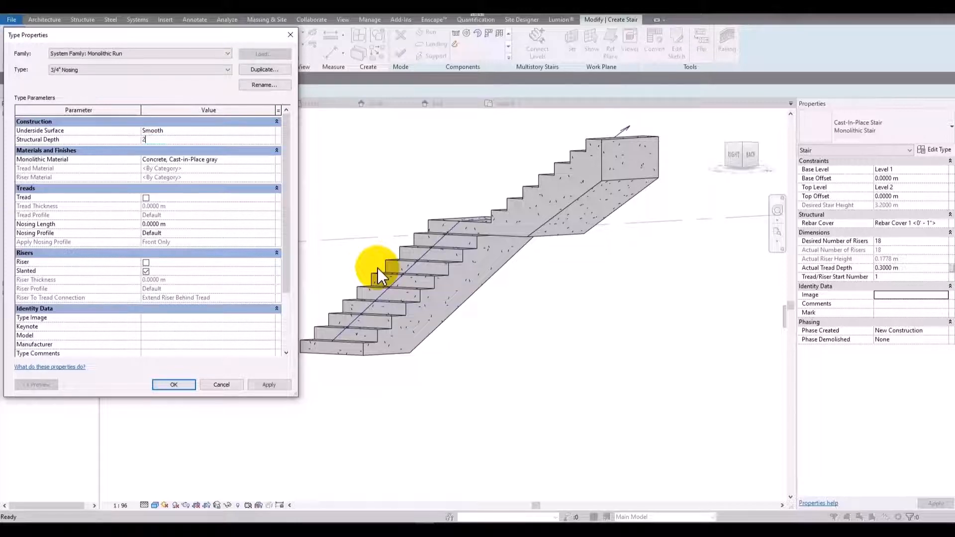
{"action": "left_click", "coordinate": [271, 384]}
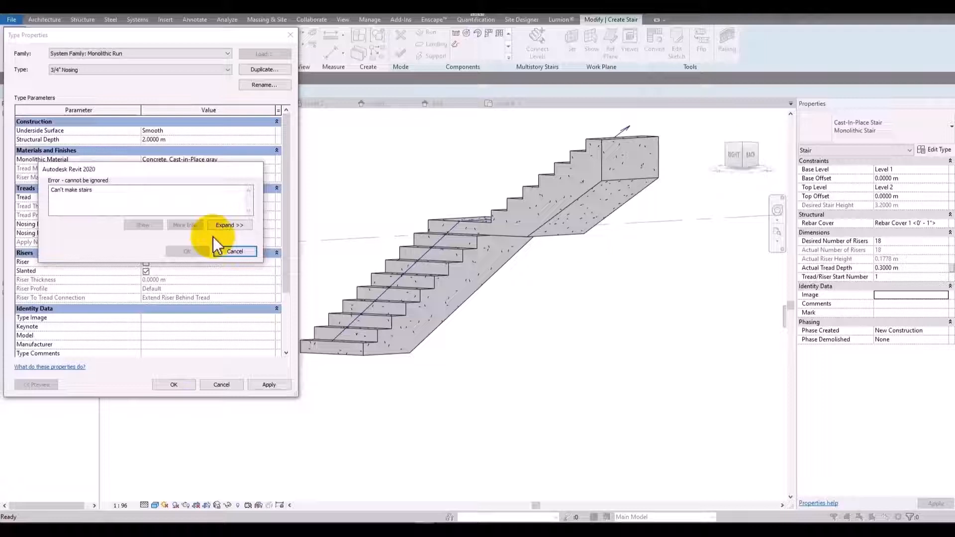
{"action": "left_click", "coordinate": [235, 252]}
{"action": "left_click", "coordinate": [244, 140]}
{"action": "type", "text": "1"}
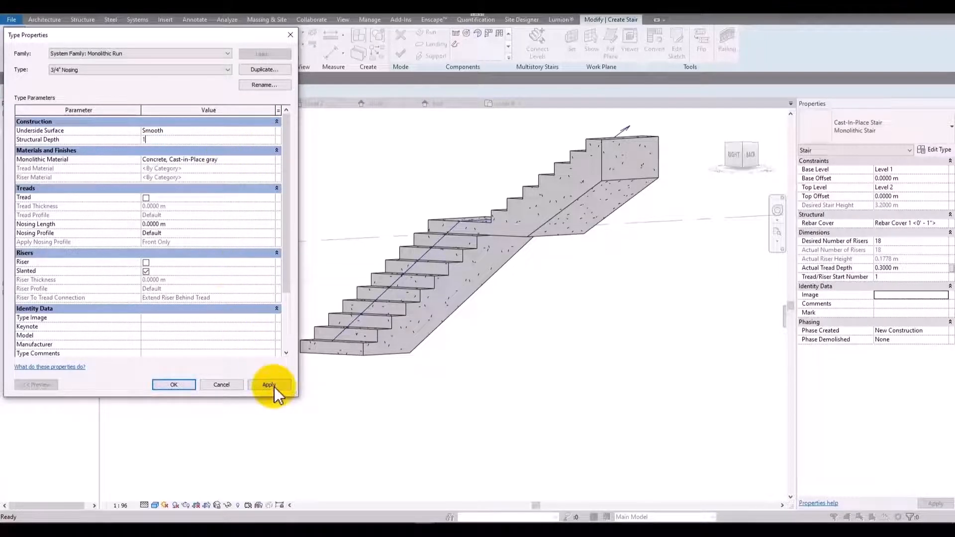
{"action": "left_click", "coordinate": [273, 385]}
{"action": "left_click", "coordinate": [234, 251]}
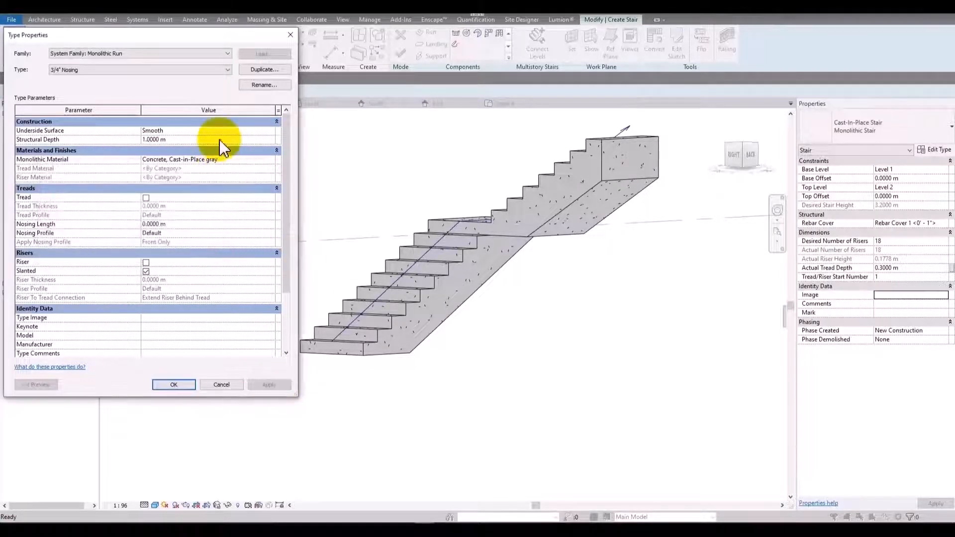
{"action": "left_click", "coordinate": [224, 139]}
{"action": "type", "text": ".7"}
{"action": "left_click", "coordinate": [269, 385]}
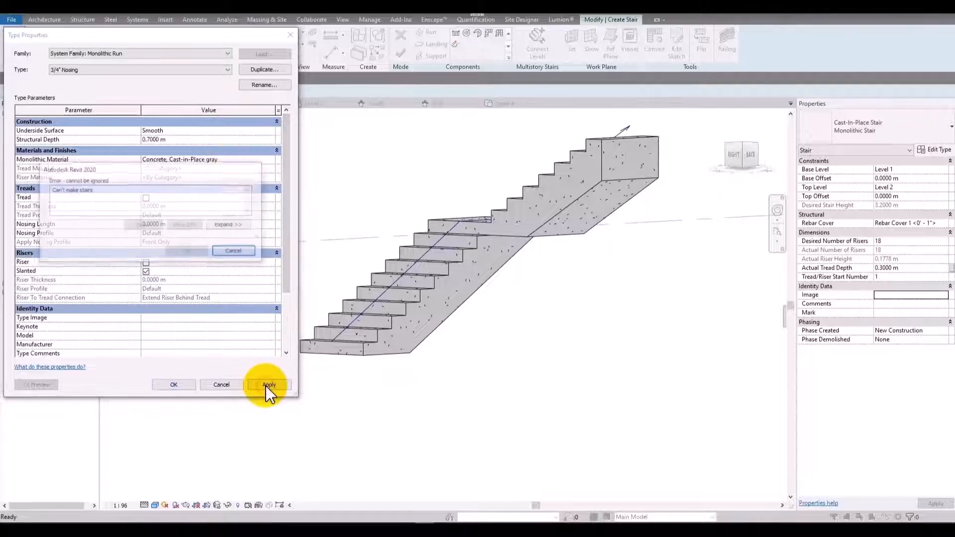
{"action": "left_click", "coordinate": [243, 254]}
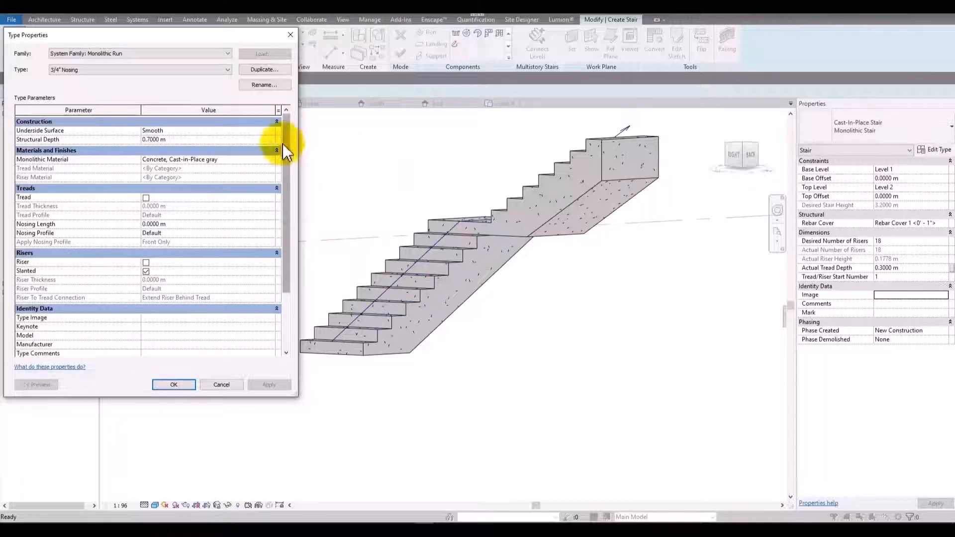
Close the run type's settings and turn off Same as Run in the 7" Thickness landing type.
{"action": "left_click", "coordinate": [172, 386]}
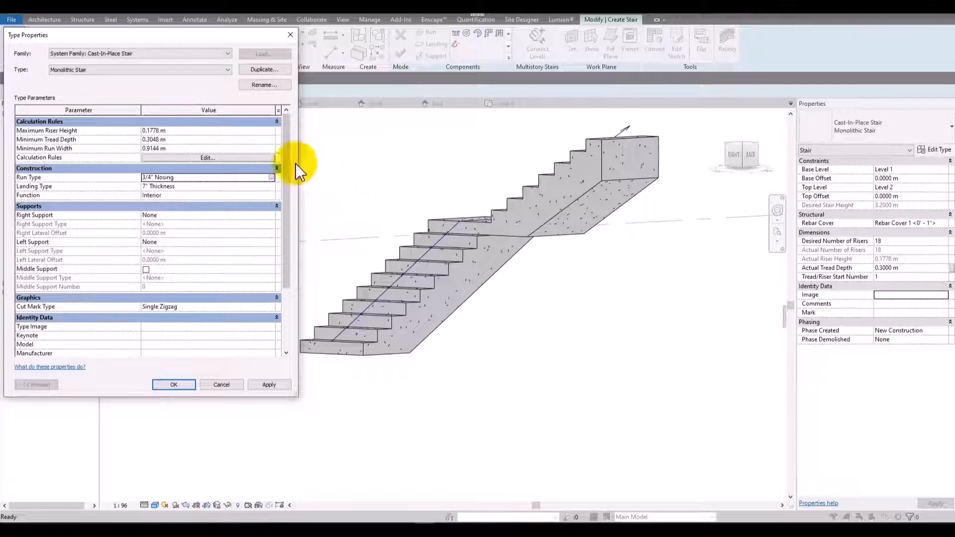
{"action": "left_click", "coordinate": [249, 188]}
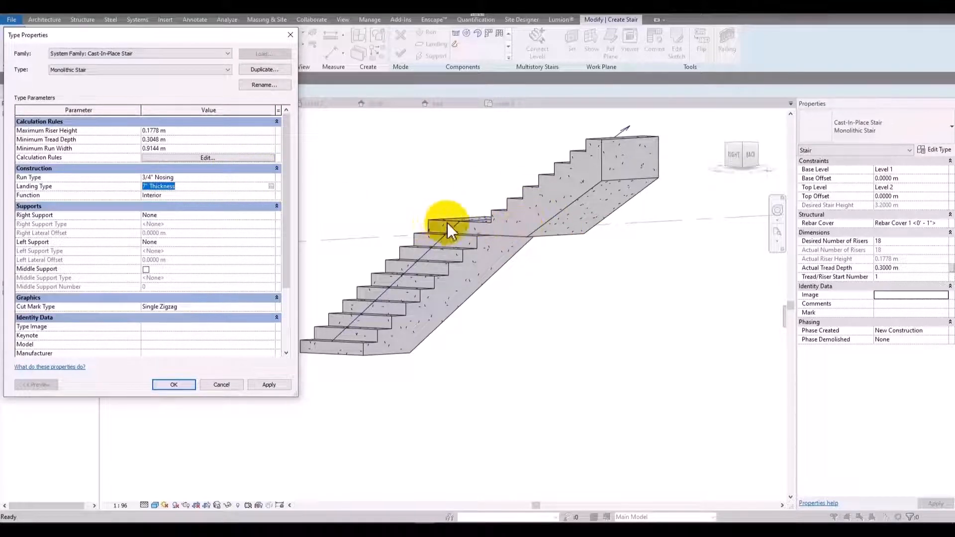
{"action": "left_click", "coordinate": [271, 186]}
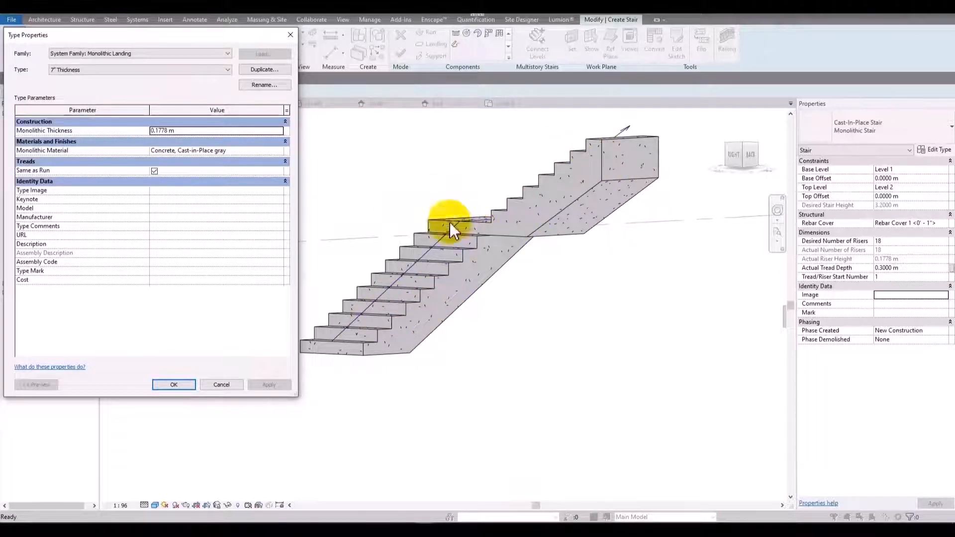
{"action": "left_click", "coordinate": [155, 171]}
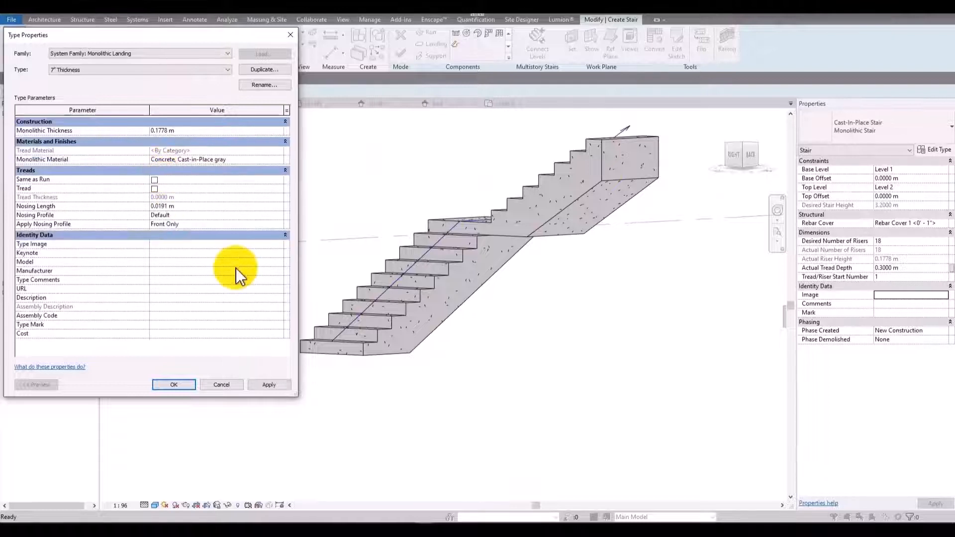
{"action": "left_click", "coordinate": [278, 389]}
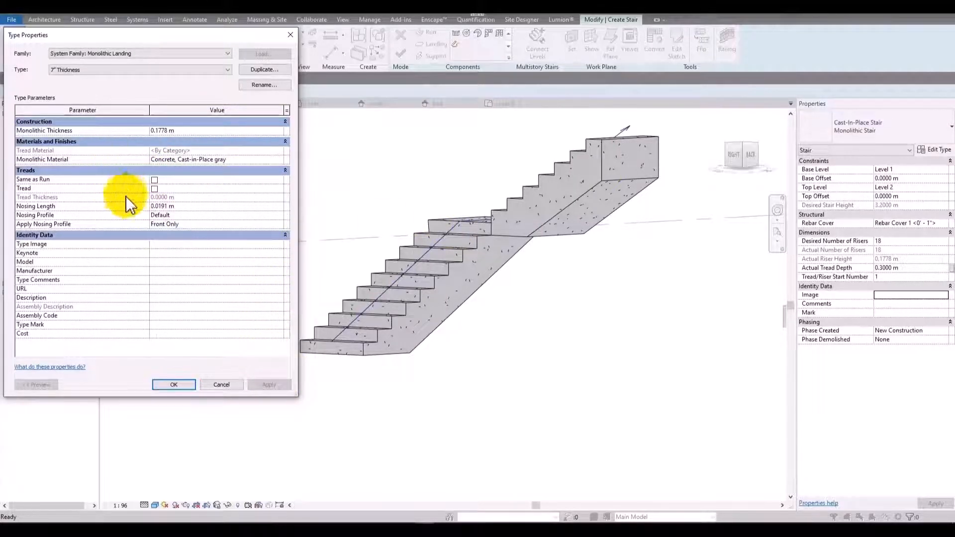
Enable a tread on the 7" Thickness landing type, apply it and close the type properties.
{"action": "left_click", "coordinate": [154, 190]}
{"action": "left_click", "coordinate": [271, 385]}
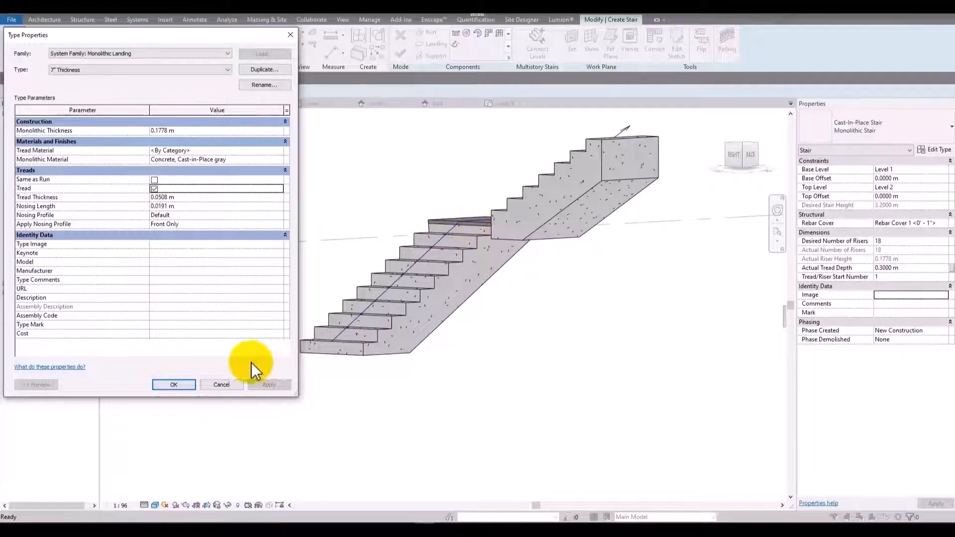
{"action": "left_click", "coordinate": [222, 385]}
{"action": "left_click", "coordinate": [174, 384]}
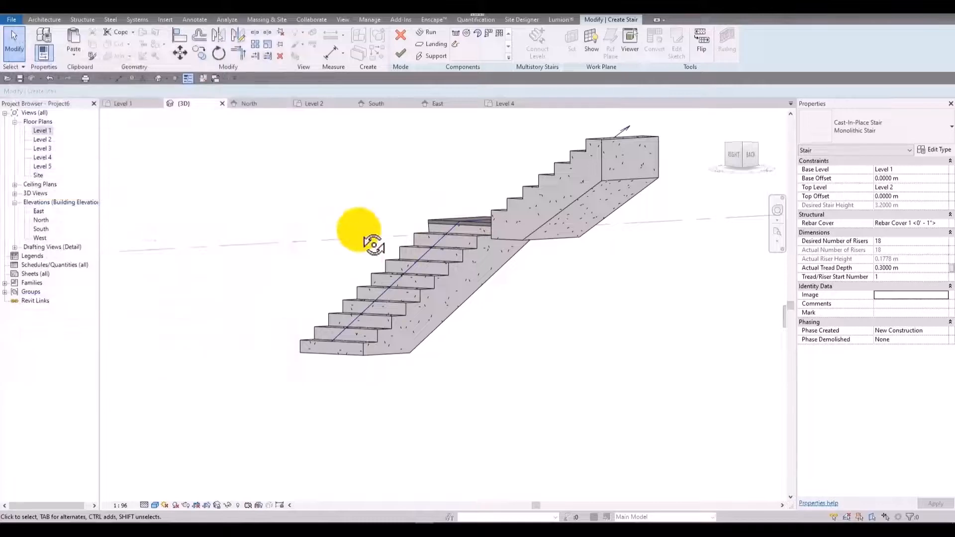
Reopen the 7" Thickness landing type's properties and set its nosing length to 0 m.
{"action": "middle_click_drag", "start_coordinate": [373, 241], "coordinate": [580, 274], "text": "shift"}
{"action": "scroll", "coordinate": [438, 246], "scroll_direction": "up", "scroll_amount": 3}
{"action": "scroll", "coordinate": [327, 238], "scroll_direction": "up", "scroll_amount": 3}
{"action": "scroll", "coordinate": [533, 223], "scroll_direction": "down", "scroll_amount": 2}
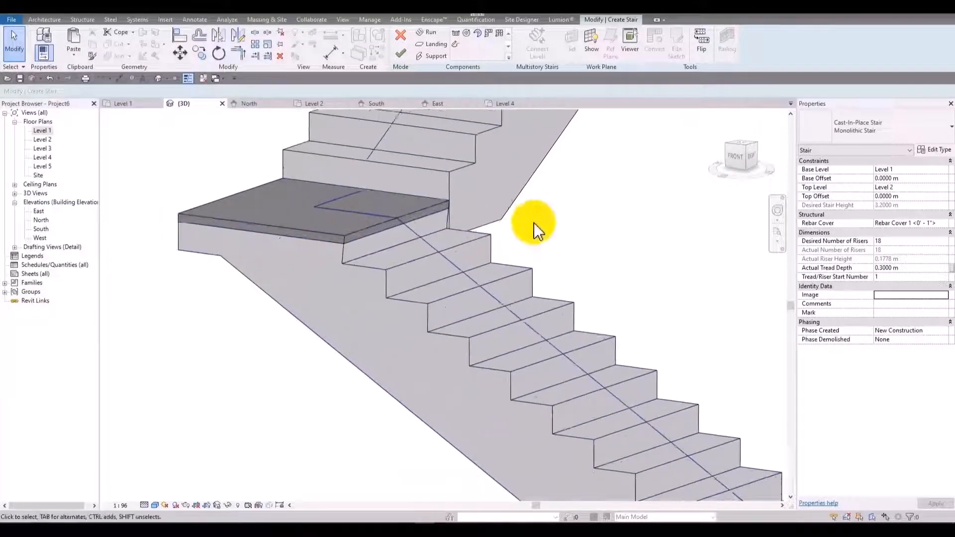
{"action": "middle_click_drag", "start_coordinate": [558, 233], "coordinate": [604, 236]}
{"action": "left_click", "coordinate": [938, 150]}
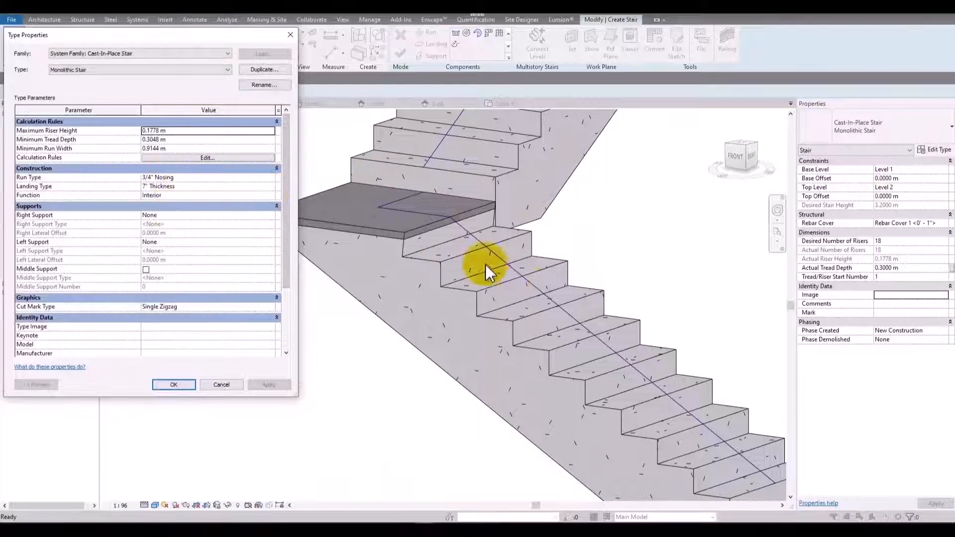
{"action": "left_click", "coordinate": [257, 186]}
{"action": "left_click", "coordinate": [272, 186]}
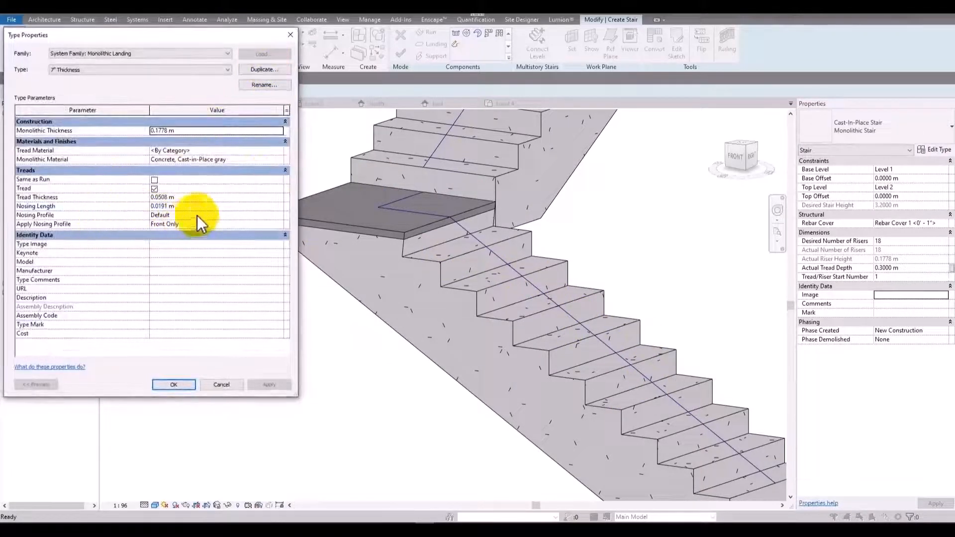
{"action": "left_click", "coordinate": [192, 197]}
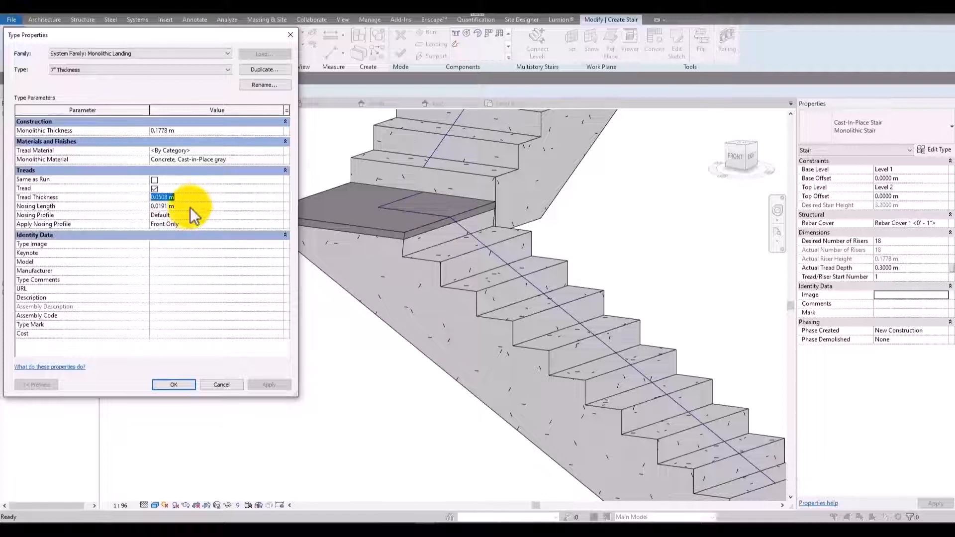
{"action": "left_click", "coordinate": [199, 206]}
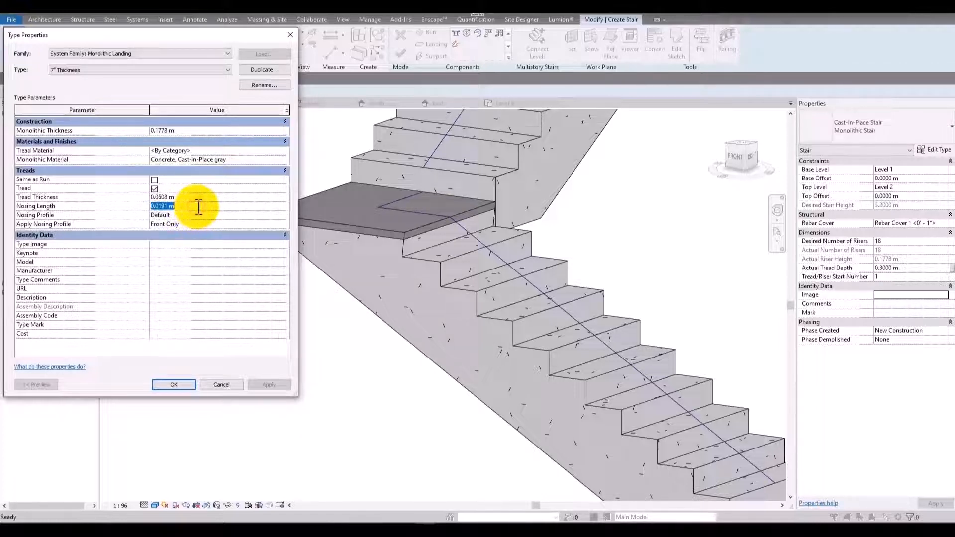
{"action": "type", "text": "0"}
{"action": "left_click", "coordinate": [187, 269]}
{"action": "left_click", "coordinate": [188, 191]}
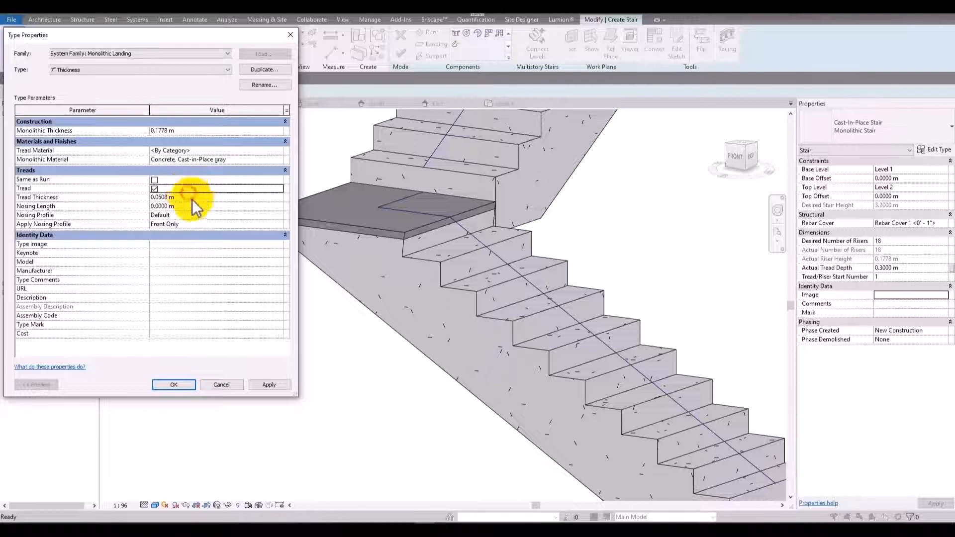
Try a landing tread thickness of 0.5 m, then reduce it to 0.1 m, applying each value.
{"action": "left_click", "coordinate": [193, 197]}
{"action": "type", "text": "0.5"}
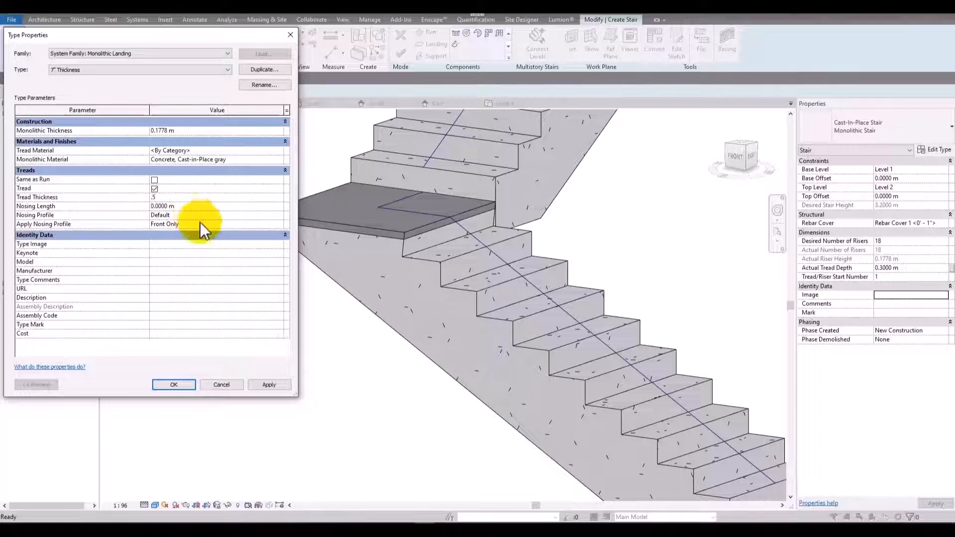
{"action": "left_click", "coordinate": [275, 388]}
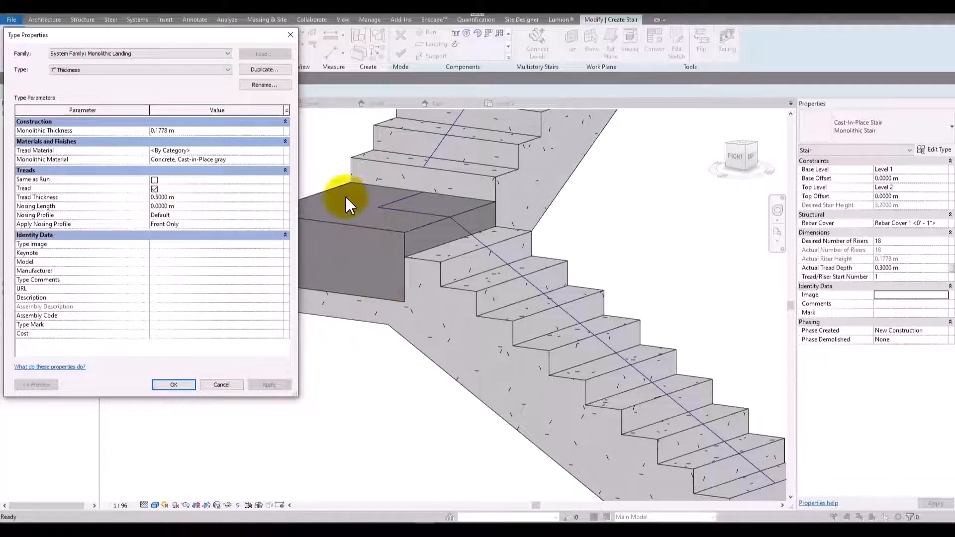
{"action": "left_click", "coordinate": [208, 197]}
{"action": "type", "text": "0.1"}
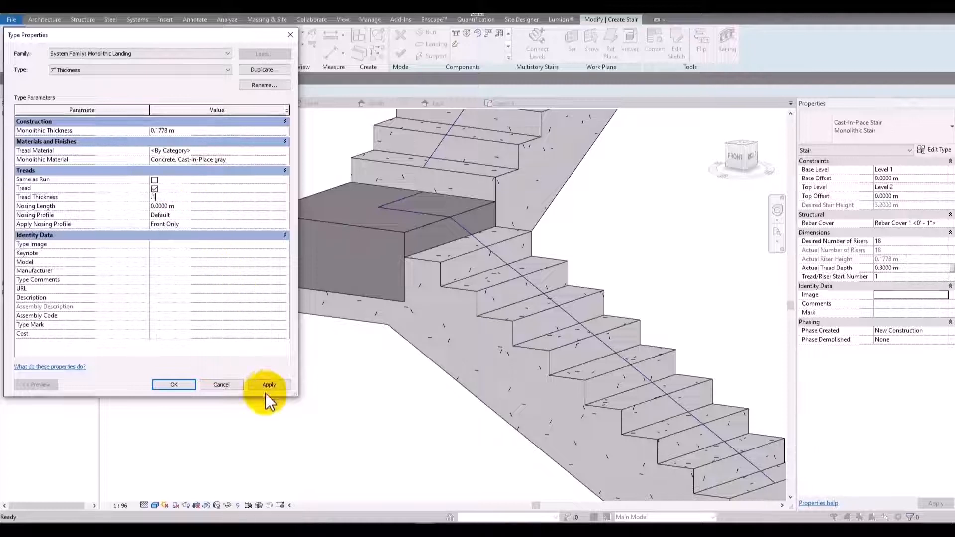
{"action": "left_click", "coordinate": [270, 386]}
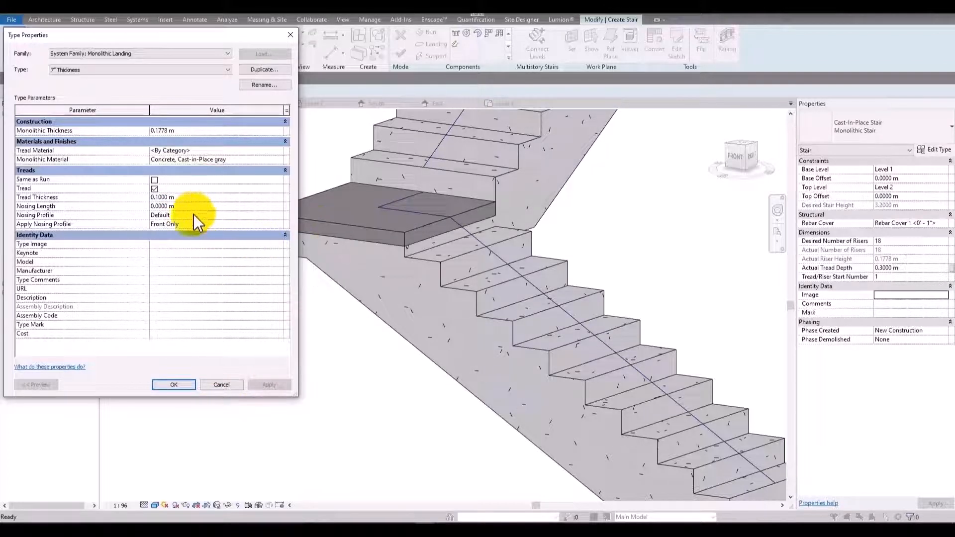
Apply a 0.05 m nosing length to the landing tread, keep the Default nosing profile and close the landing type's properties.
{"action": "left_click", "coordinate": [204, 205]}
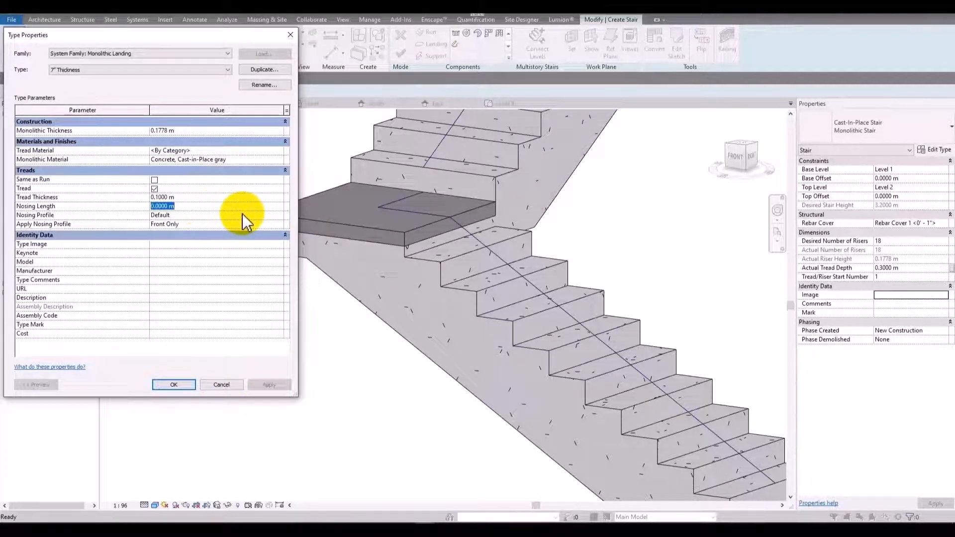
{"action": "type", "text": "0.05"}
{"action": "left_click", "coordinate": [270, 385]}
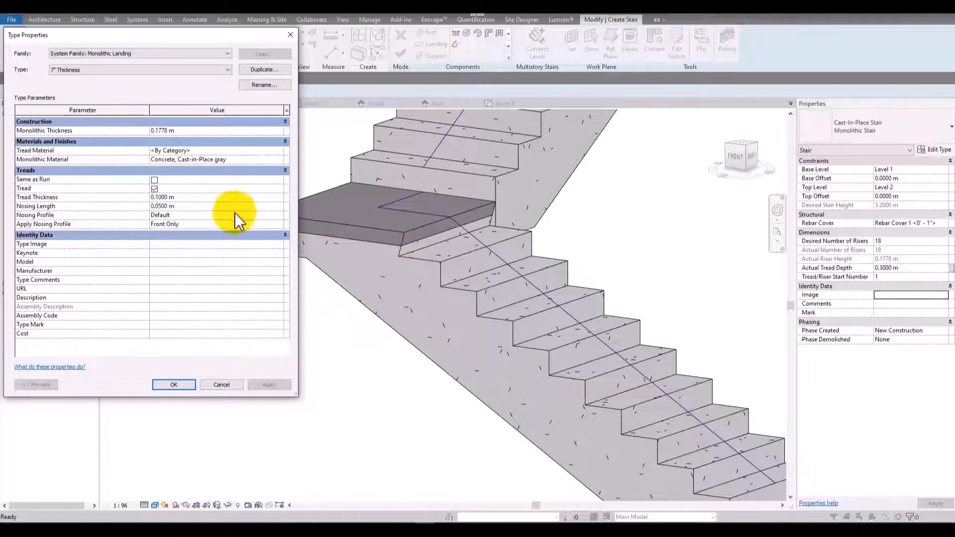
{"action": "left_click", "coordinate": [249, 215]}
{"action": "left_click", "coordinate": [277, 216]}
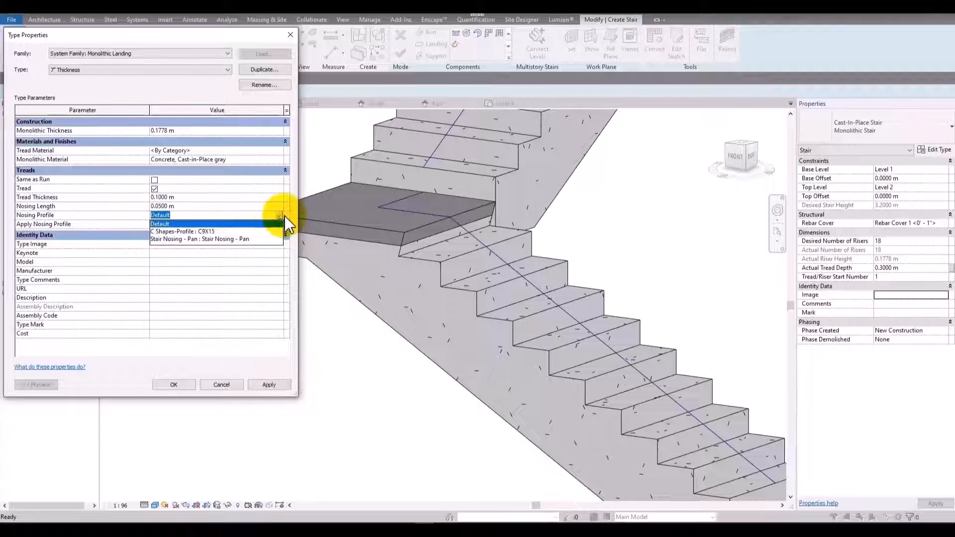
{"action": "left_click", "coordinate": [285, 216]}
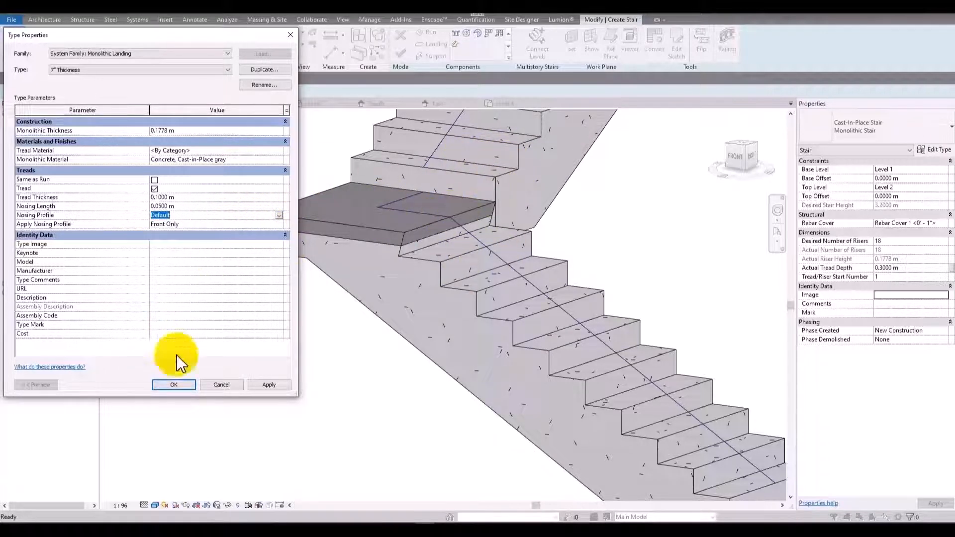
{"action": "left_click", "coordinate": [174, 385]}
In the 3/4" Nosing run type, turn off Slanted risers, enable the tread and apply the change.
{"action": "left_click", "coordinate": [271, 177]}
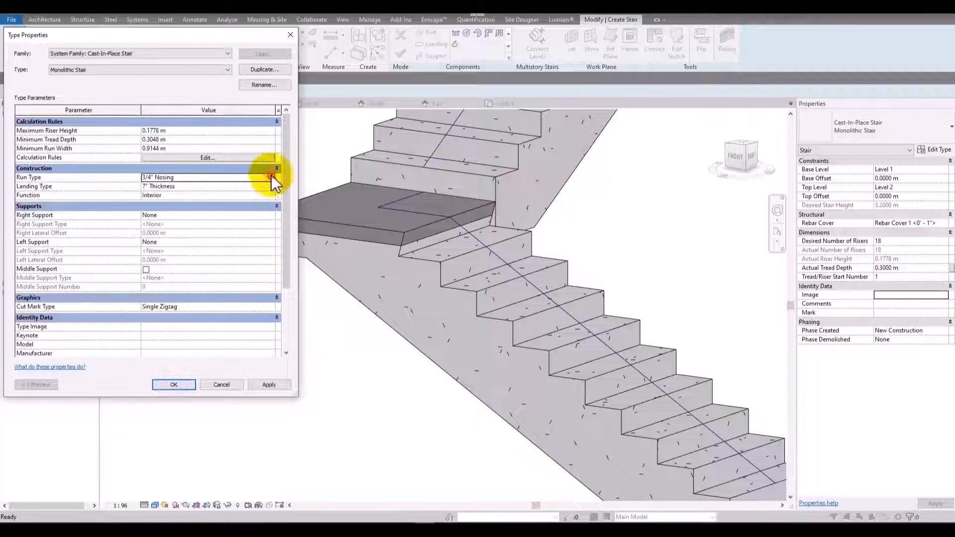
{"action": "left_click", "coordinate": [271, 177]}
{"action": "left_click", "coordinate": [146, 271]}
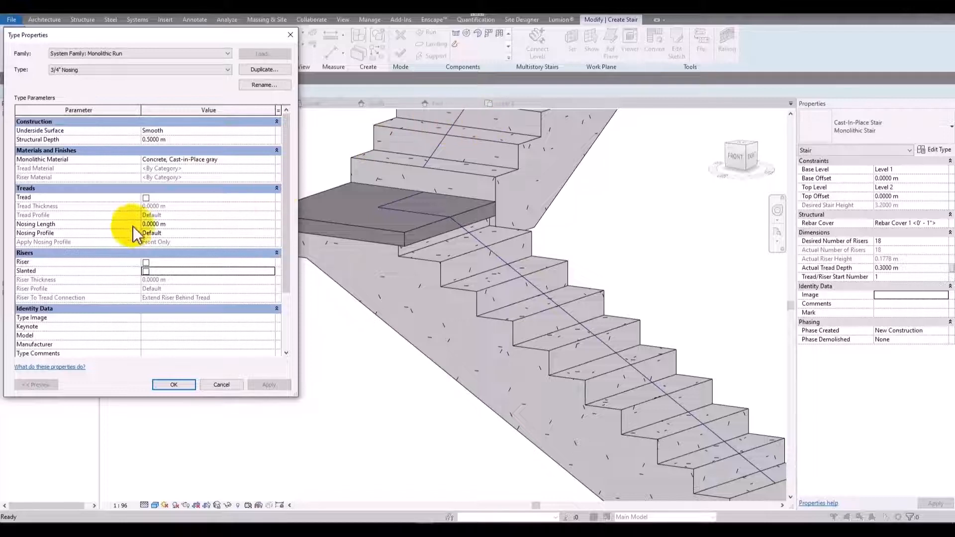
{"action": "left_click", "coordinate": [146, 197]}
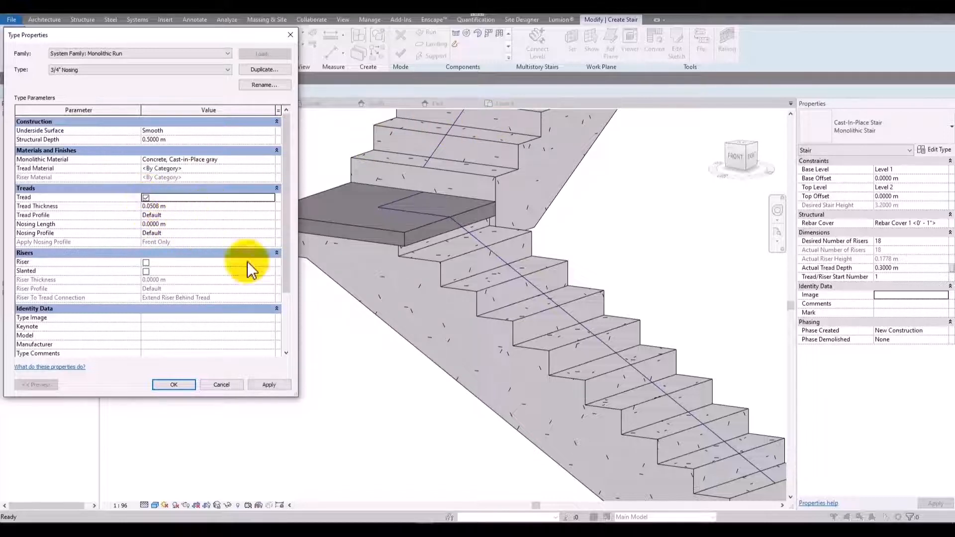
{"action": "left_click", "coordinate": [281, 386]}
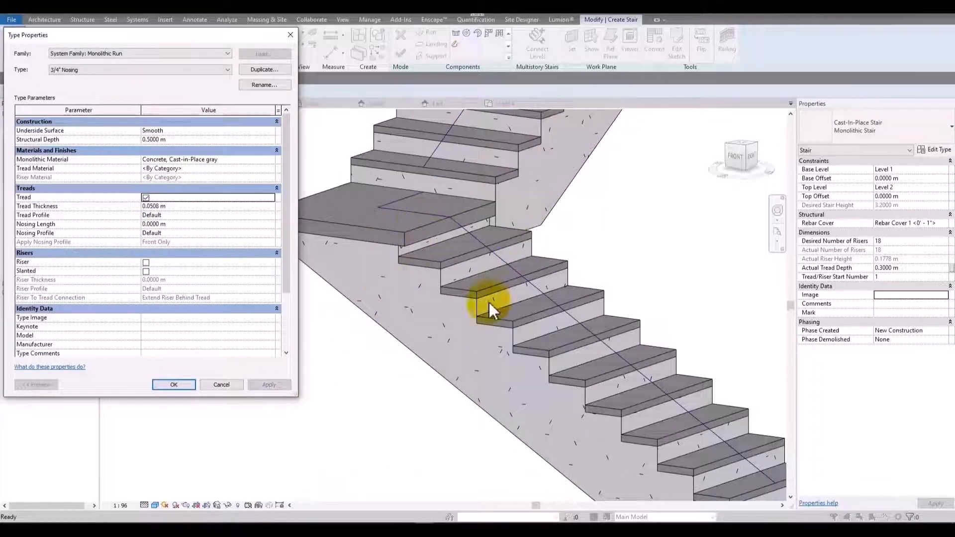
Set the nosing length of the 3/4" Nosing run type to 0.03 m and apply it.
{"action": "left_click", "coordinate": [208, 223]}
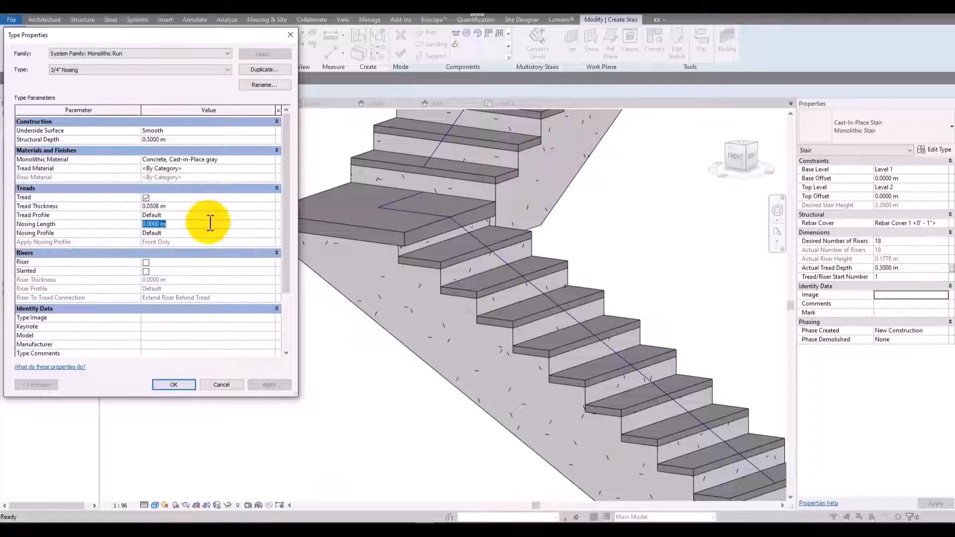
{"action": "type", "text": ".03"}
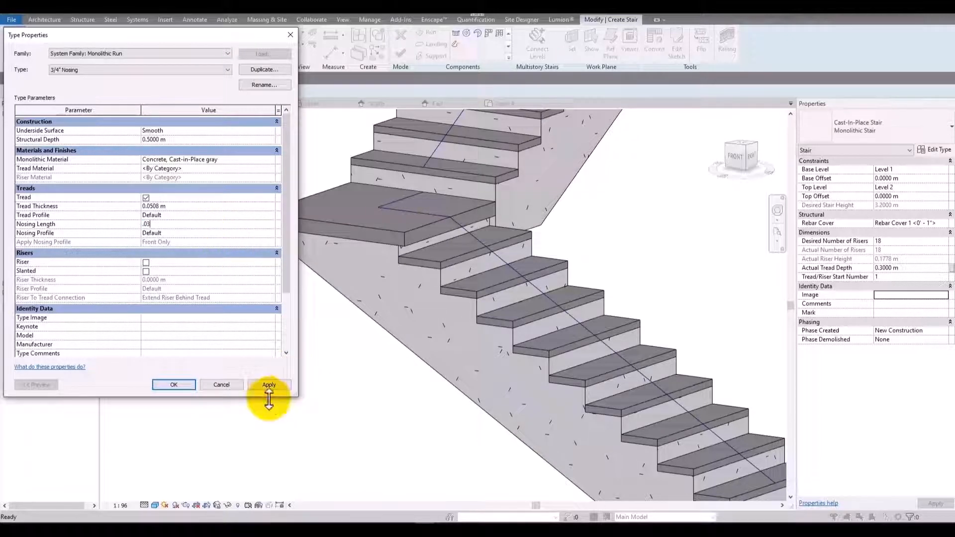
{"action": "left_click", "coordinate": [282, 387]}
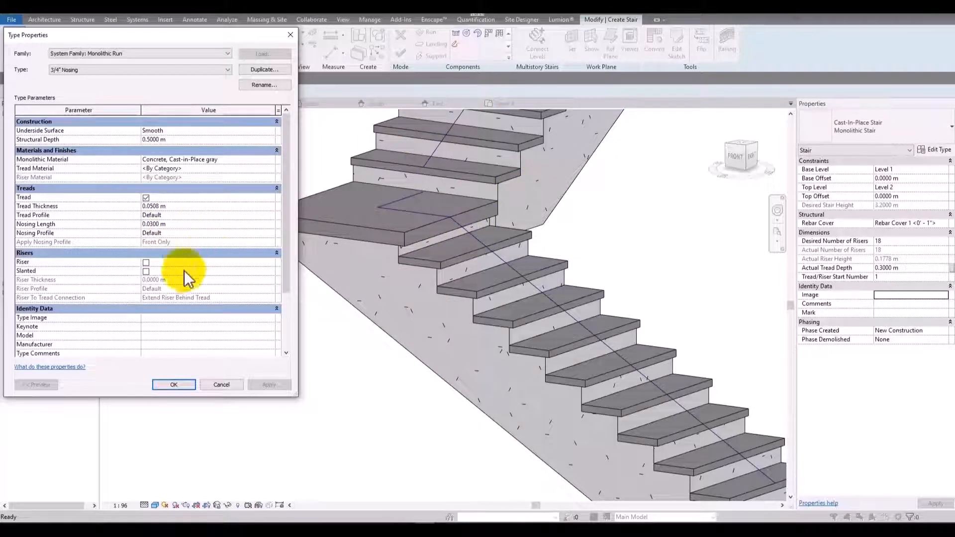
Enable risers on the 3/4" Nosing run type, apply them and close the run and stair type properties.
{"action": "left_click", "coordinate": [149, 262]}
{"action": "left_click", "coordinate": [146, 262]}
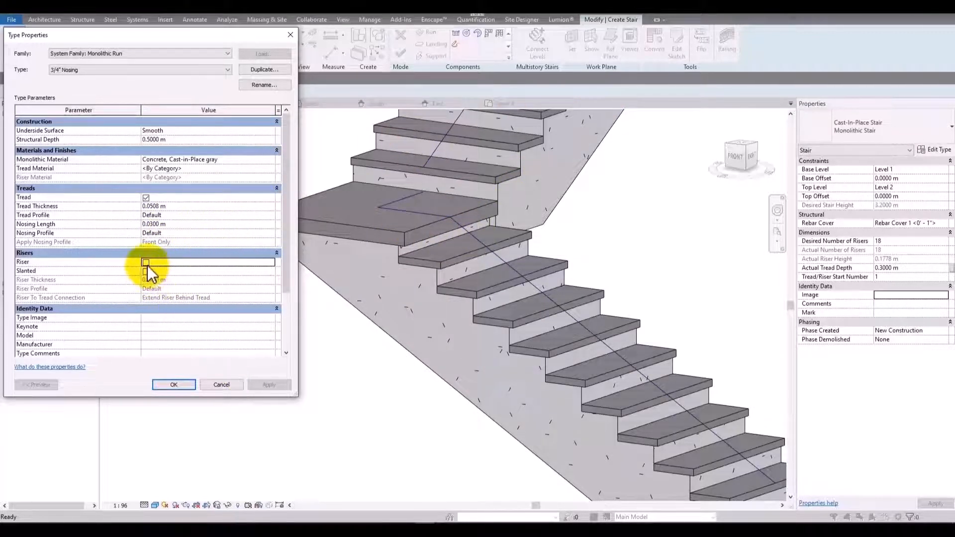
{"action": "left_click", "coordinate": [269, 384]}
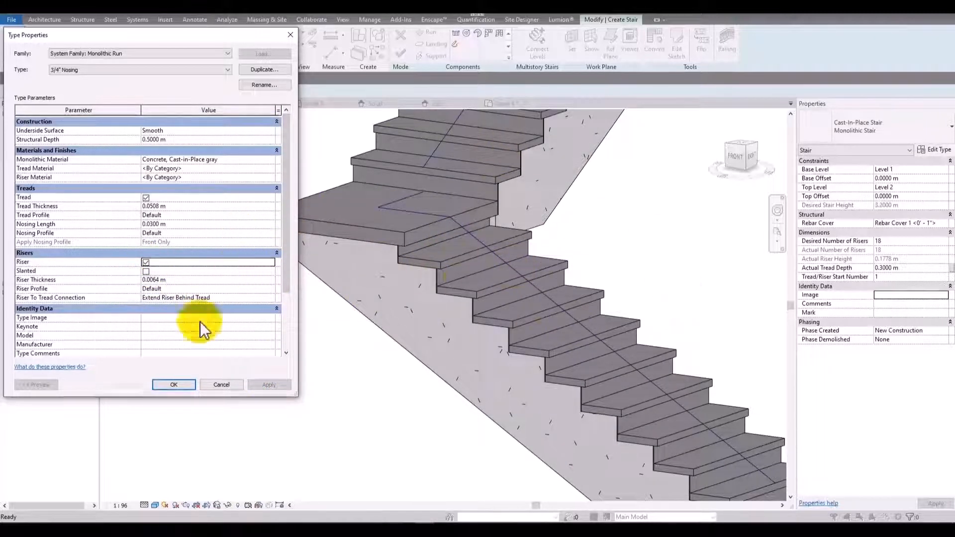
{"action": "left_click", "coordinate": [173, 385]}
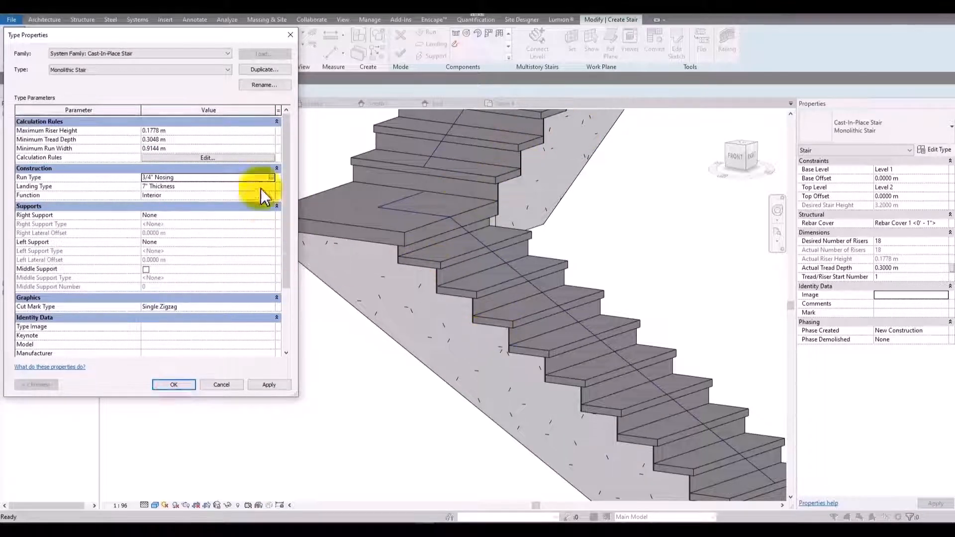
{"action": "scroll", "coordinate": [236, 293], "scroll_direction": "down", "scroll_amount": 3}
{"action": "scroll", "coordinate": [229, 287], "scroll_direction": "up", "scroll_amount": 3}
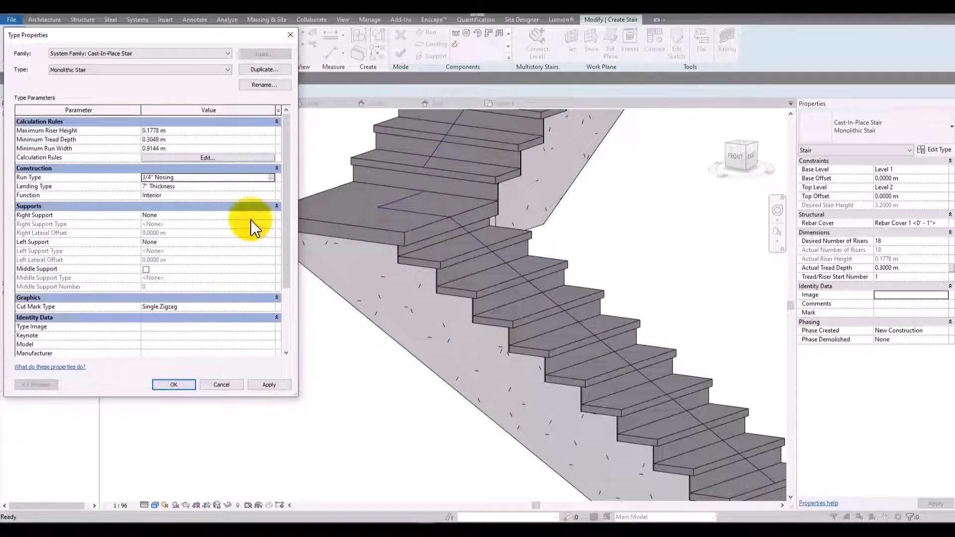
{"action": "left_click", "coordinate": [174, 385]}
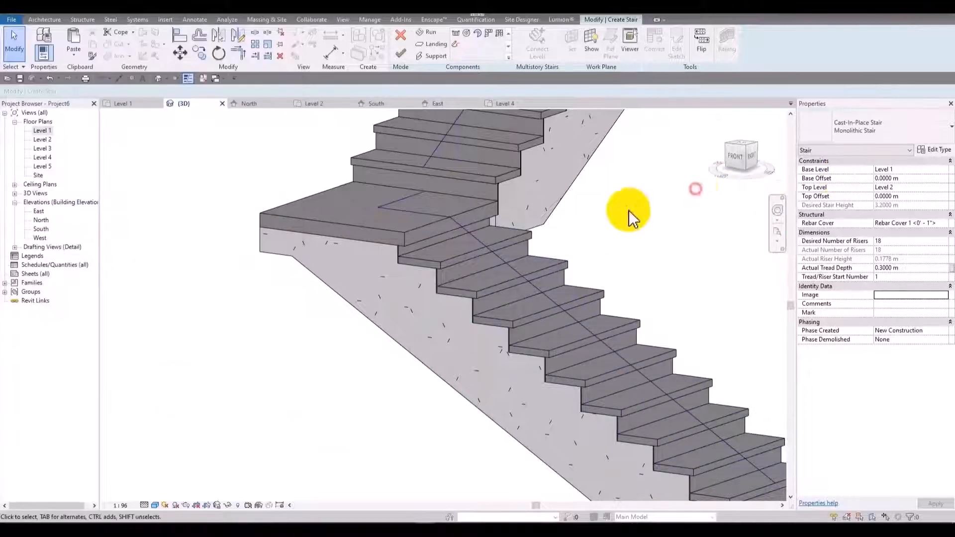
Change the stair's type from Monolithic Stair to Precast Stair and dismiss the notch join warnings.
{"action": "scroll", "coordinate": [629, 210], "scroll_direction": "down", "scroll_amount": 2}
{"action": "middle_click_drag", "start_coordinate": [609, 220], "coordinate": [529, 251]}
{"action": "left_click", "coordinate": [528, 206]}
{"action": "left_click", "coordinate": [694, 226]}
{"action": "left_click", "coordinate": [922, 115]}
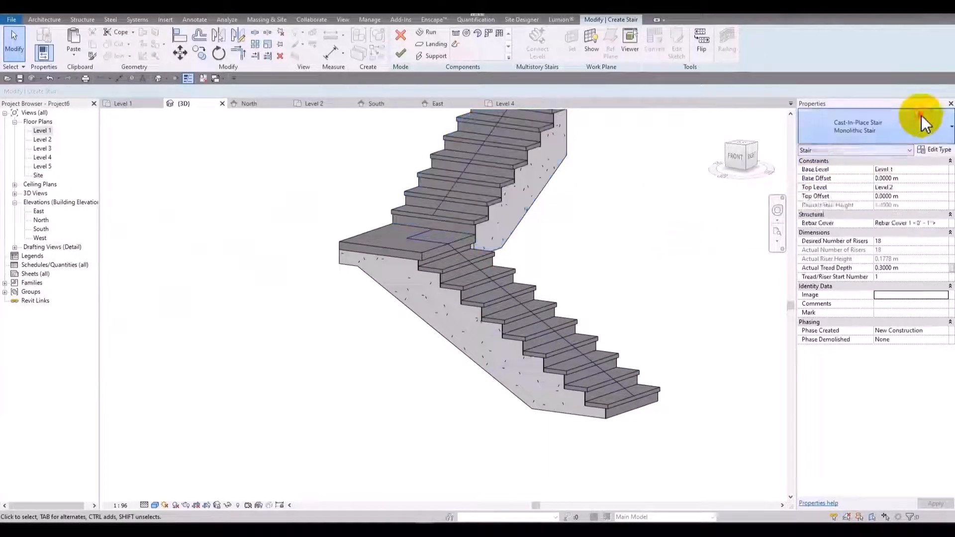
{"action": "left_click", "coordinate": [867, 225]}
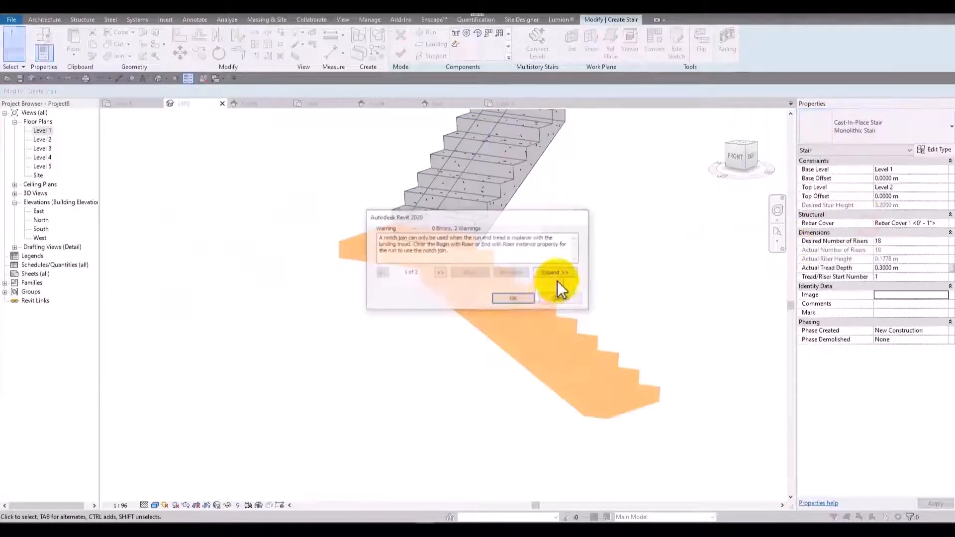
{"action": "left_click", "coordinate": [504, 301]}
Set the Precast Stair type's end connection method to Straight Cut, apply it and inspect the landing joint from below.
{"action": "left_click", "coordinate": [927, 149]}
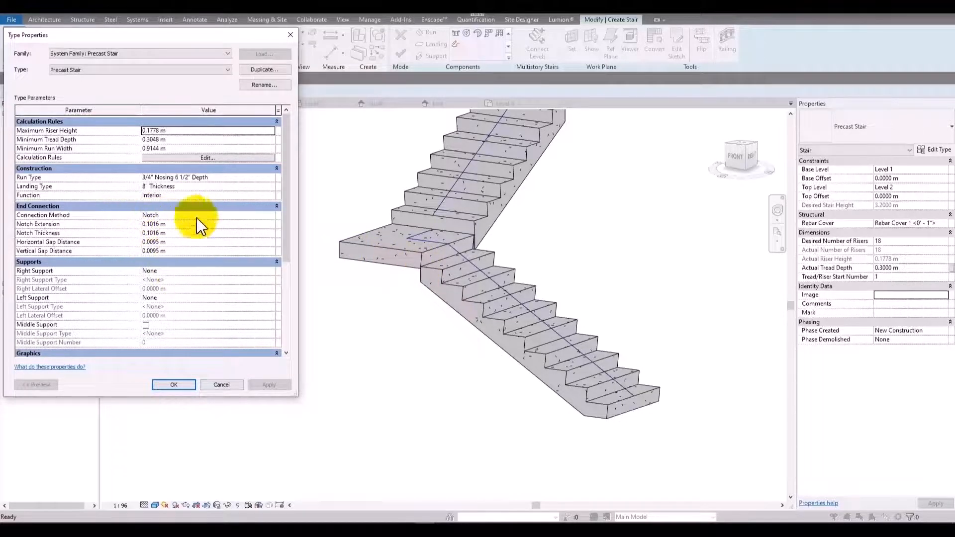
{"action": "left_click", "coordinate": [175, 389]}
{"action": "scroll", "coordinate": [390, 254], "scroll_direction": "up", "scroll_amount": 3}
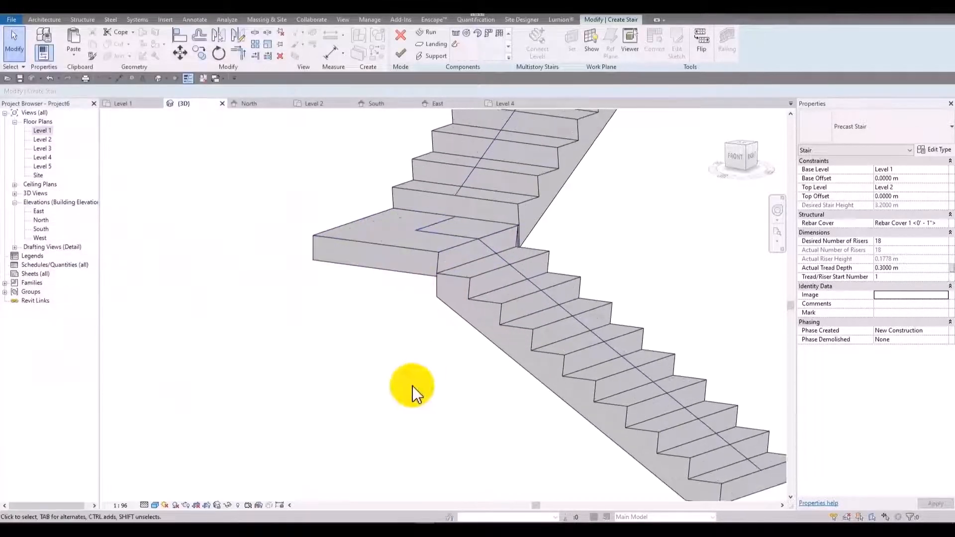
{"action": "middle_click_drag", "start_coordinate": [416, 390], "coordinate": [333, 438], "text": "shift"}
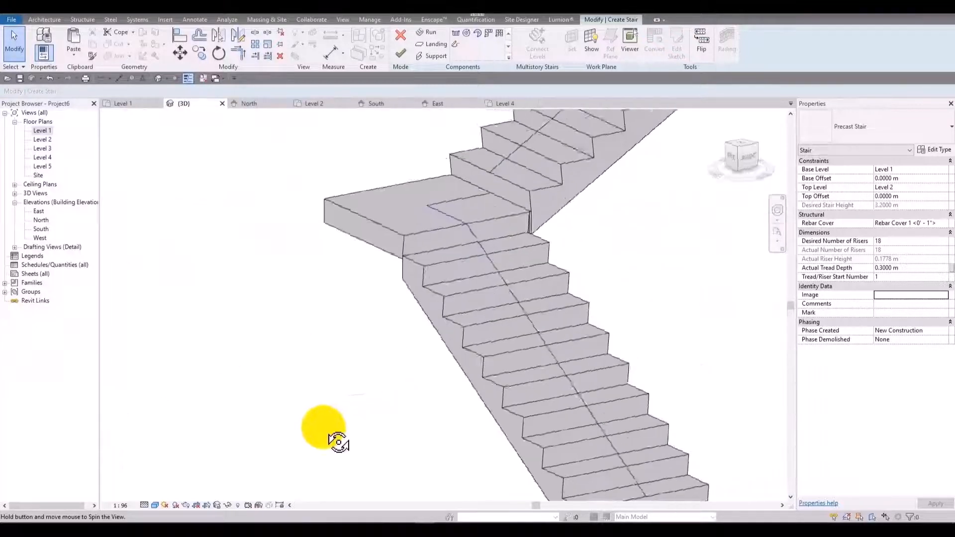
{"action": "left_click", "coordinate": [940, 151]}
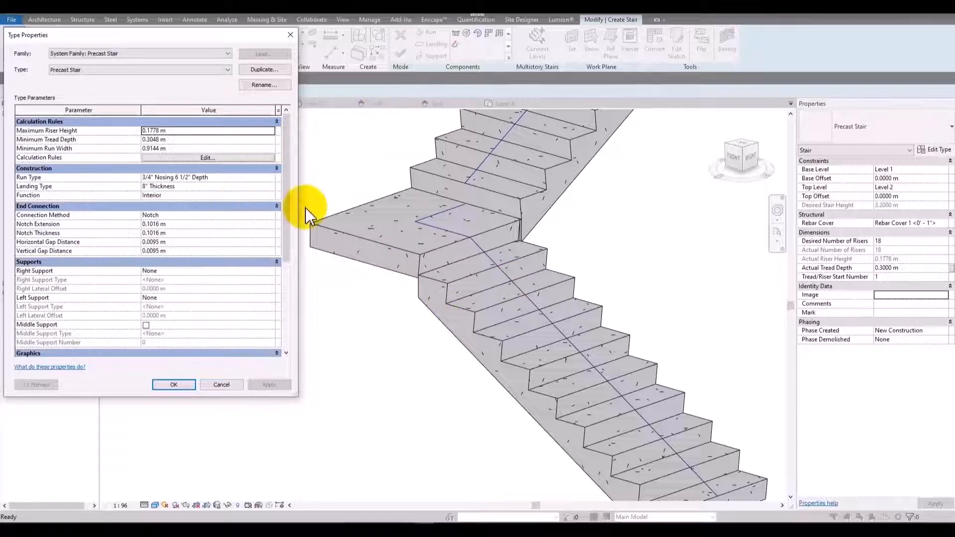
{"action": "left_click", "coordinate": [272, 216]}
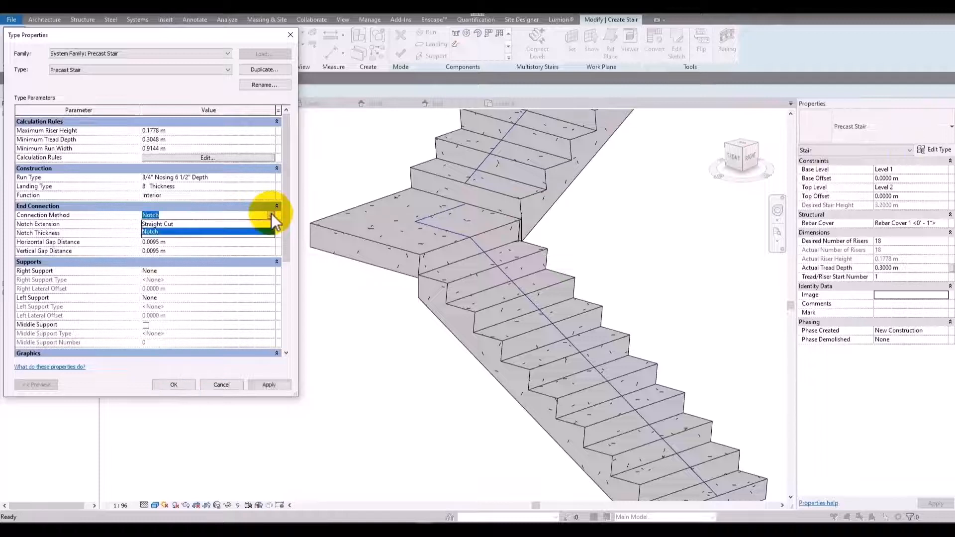
{"action": "left_click", "coordinate": [247, 224]}
{"action": "left_click", "coordinate": [263, 384]}
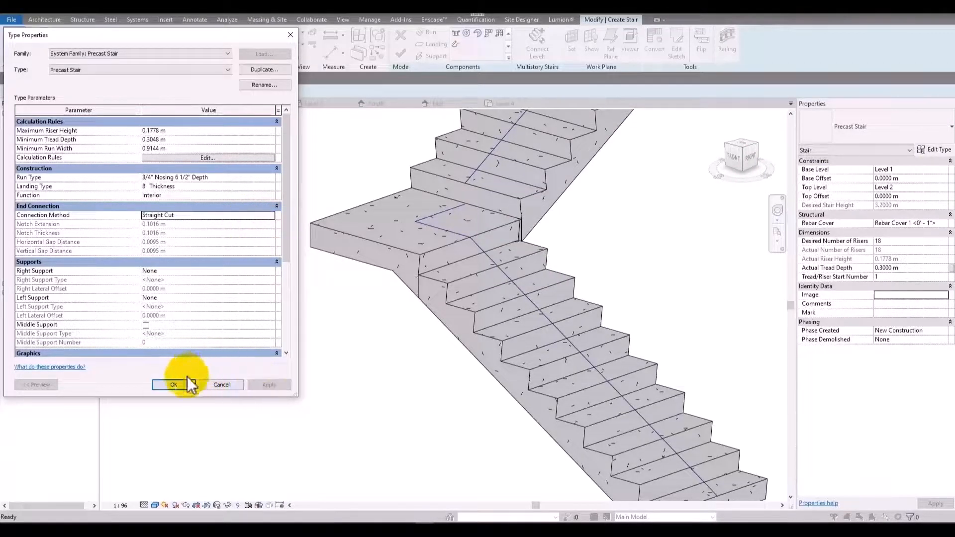
{"action": "left_click", "coordinate": [187, 376]}
{"action": "middle_click_drag", "start_coordinate": [473, 290], "coordinate": [576, 305], "text": "shift"}
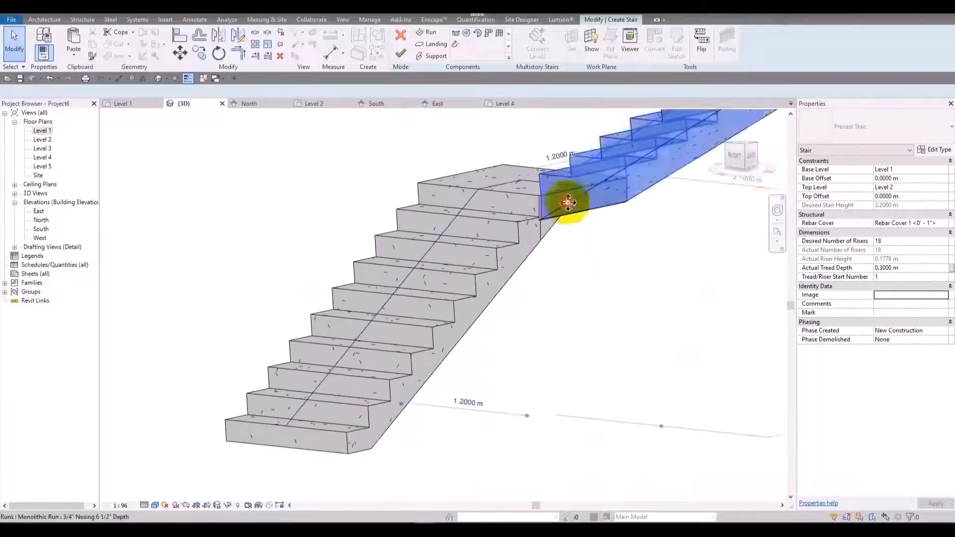
Disable slanted risers on the Precast Stair's 3/4" Nosing 6 1/2" Depth run type and apply the change.
{"action": "left_click", "coordinate": [934, 149]}
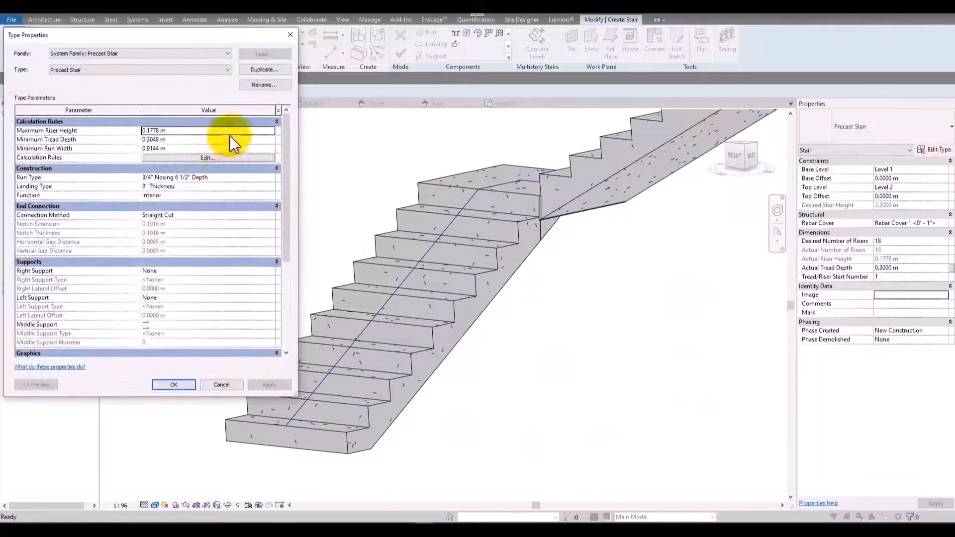
{"action": "left_click", "coordinate": [267, 178]}
{"action": "left_click", "coordinate": [272, 178]}
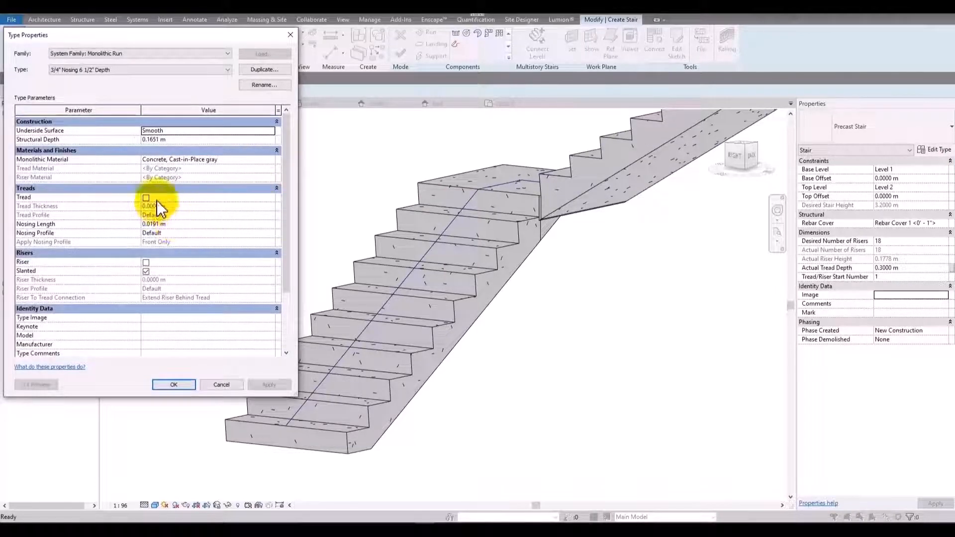
{"action": "left_click", "coordinate": [146, 271]}
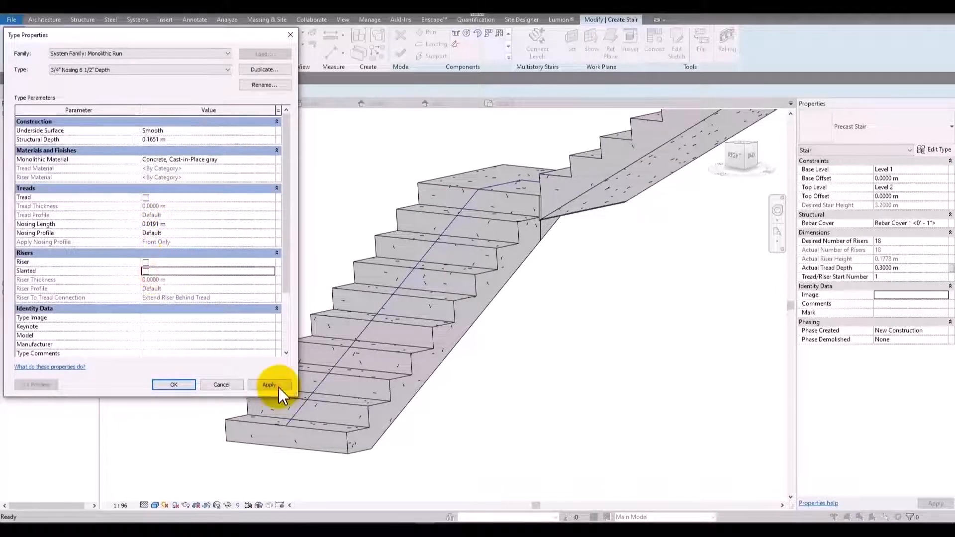
{"action": "left_click", "coordinate": [271, 385]}
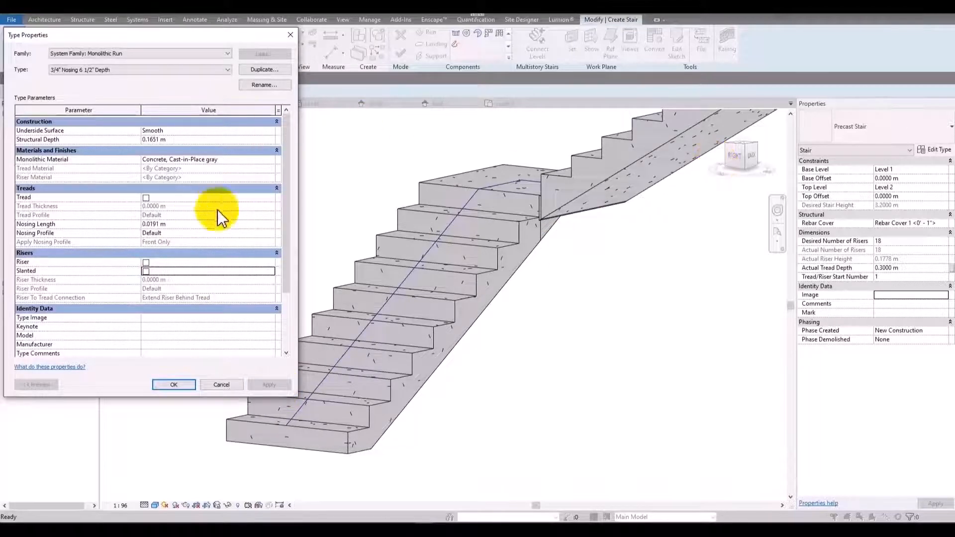
Set the nosing length of the 3/4" Nosing 6 1/2" Depth run type to 0 m and apply it.
{"action": "left_click", "coordinate": [217, 225]}
{"action": "type", "text": "0"}
{"action": "left_click", "coordinate": [267, 385]}
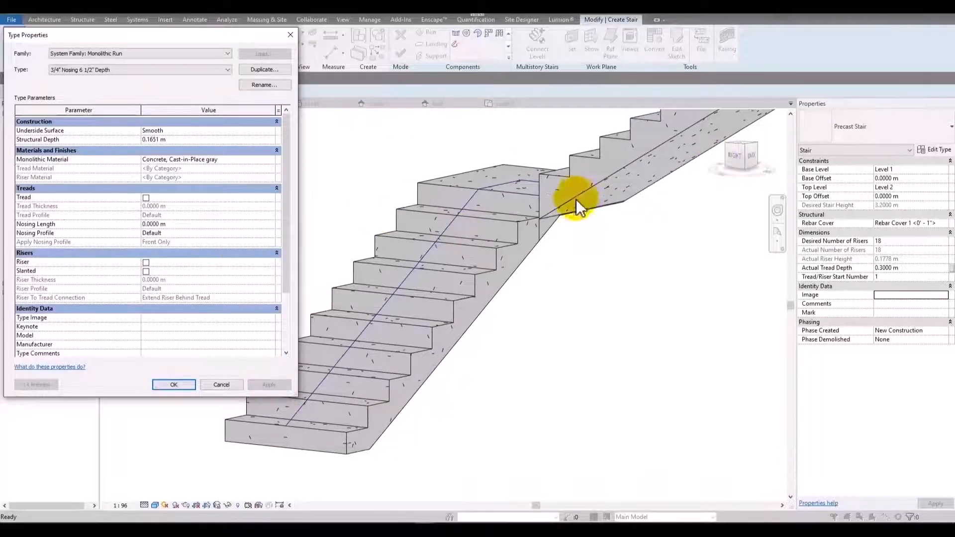
Set the run type's structural depth to 0.2 m, apply it and close the run and stair type properties.
{"action": "left_click", "coordinate": [198, 142]}
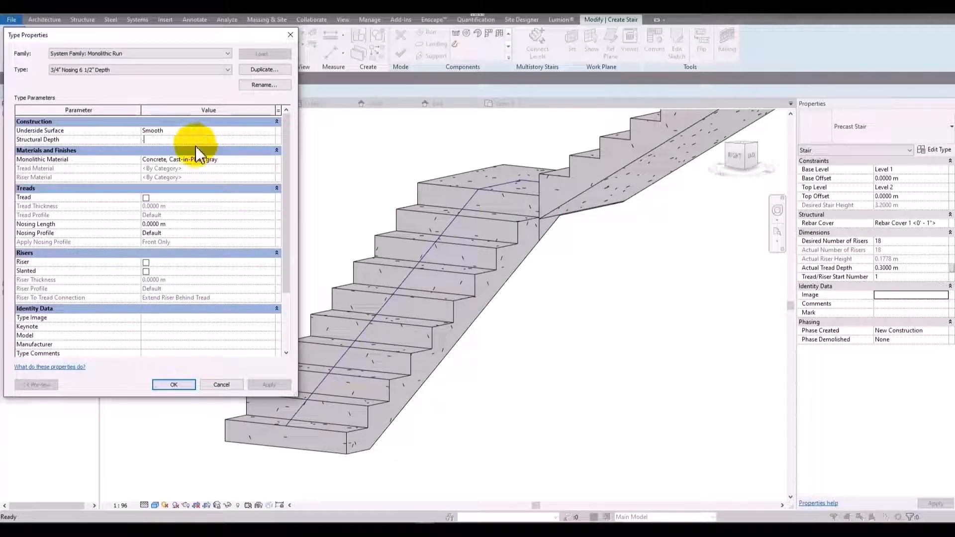
{"action": "type", "text": ".2"}
{"action": "left_click", "coordinate": [275, 388]}
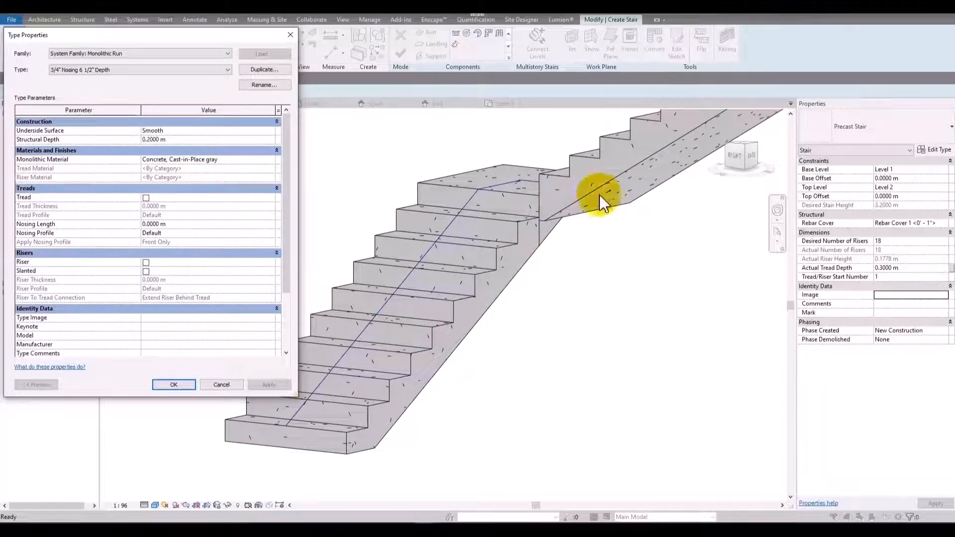
{"action": "left_click", "coordinate": [191, 383]}
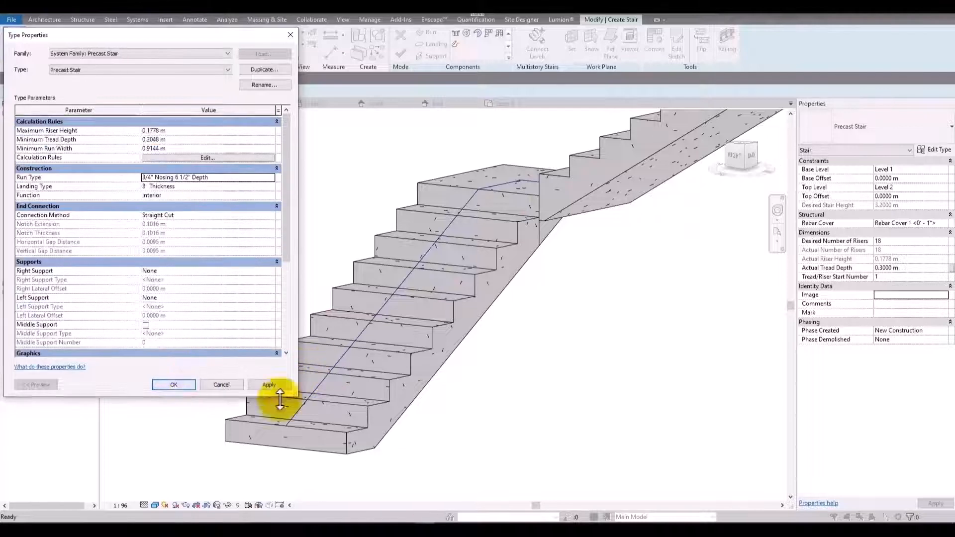
{"action": "left_click", "coordinate": [188, 387]}
{"action": "middle_click_drag", "start_coordinate": [480, 353], "coordinate": [260, 326], "text": "shift"}
{"action": "middle_click_drag", "start_coordinate": [294, 418], "coordinate": [454, 386], "text": "shift"}
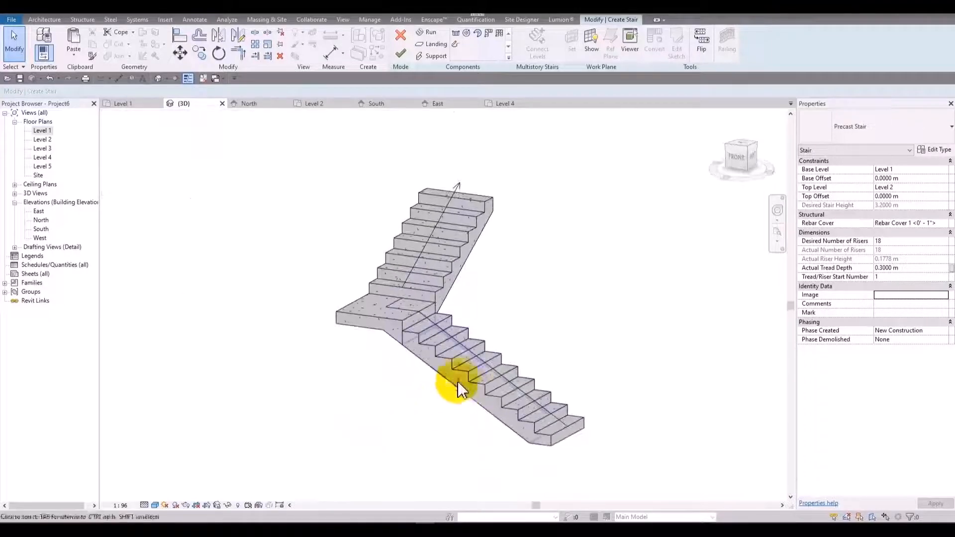